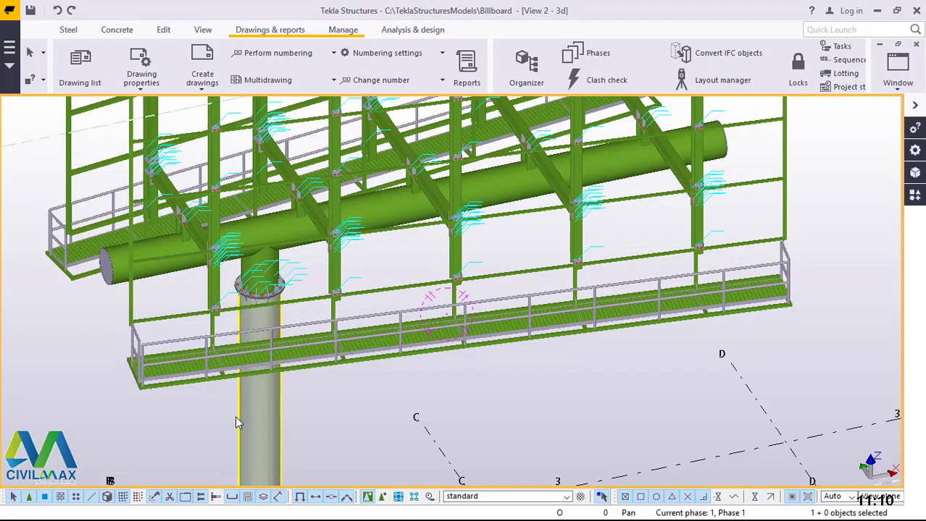
Open the Master Drawing Catalog, place it clear of the billboard model and enlarge its template preview area.
left_click(388, 287)
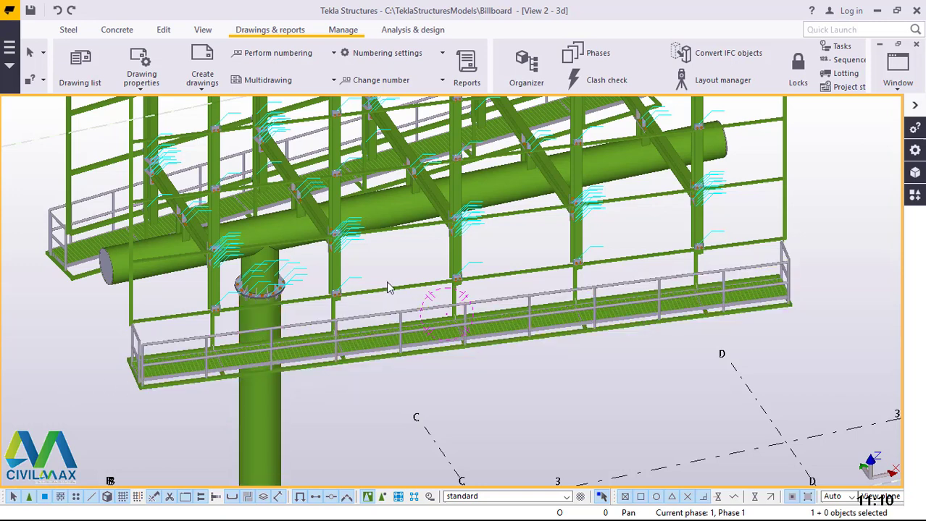
scroll(391, 304, "up", 2)
scroll(403, 306, "down", 4)
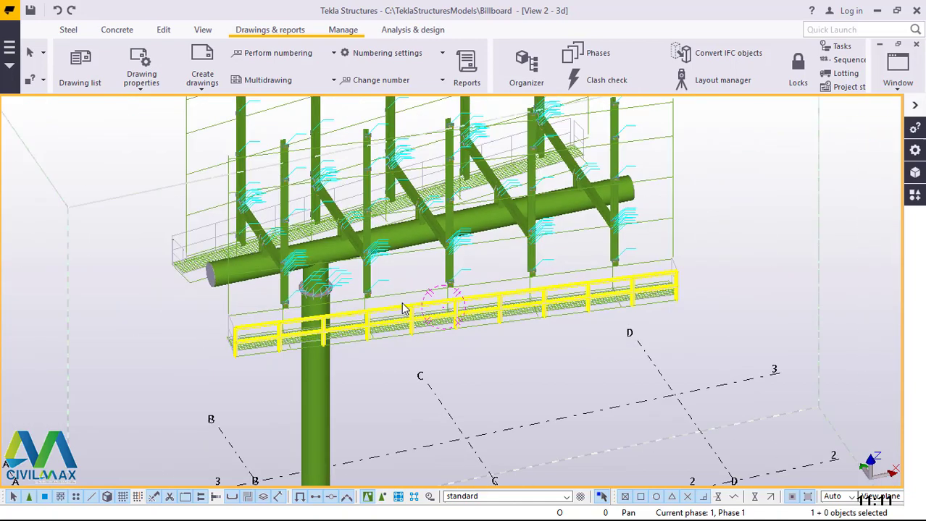
scroll(444, 290, "down", 5)
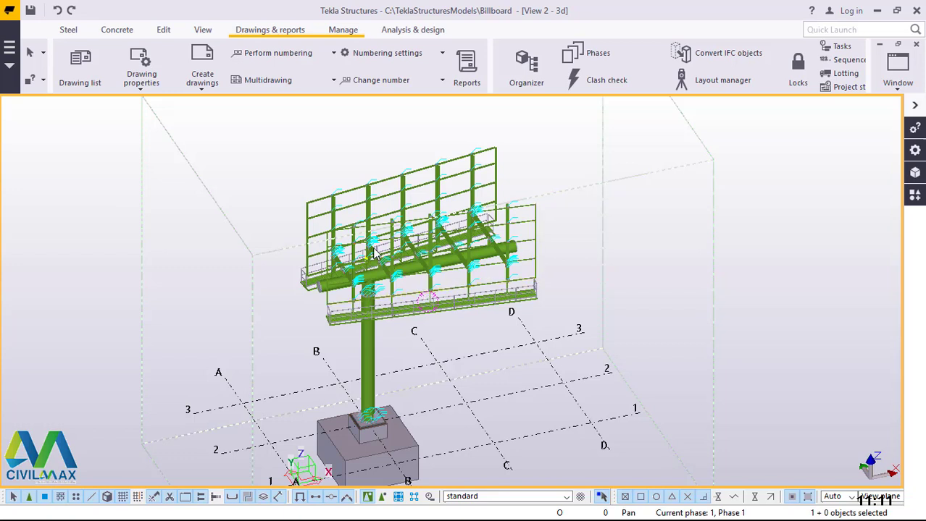
scroll(374, 250, "up", 1)
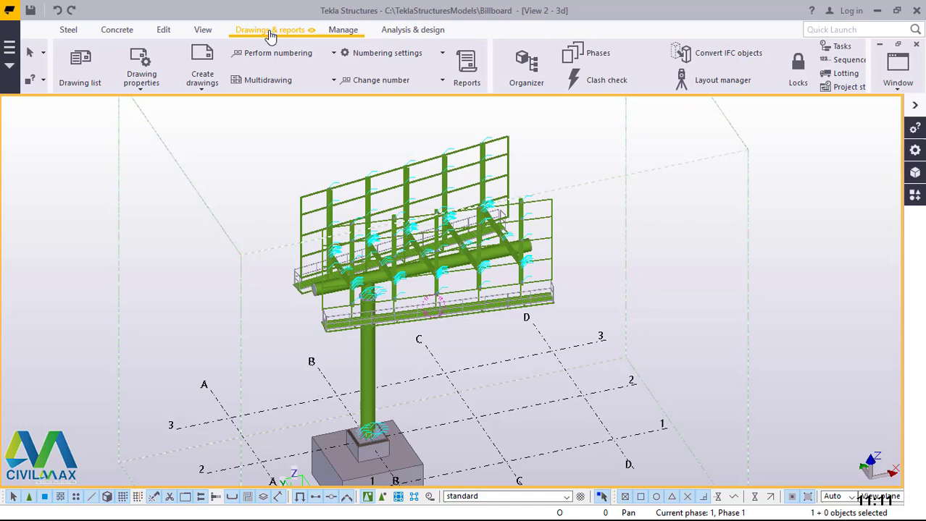
left_click(202, 92)
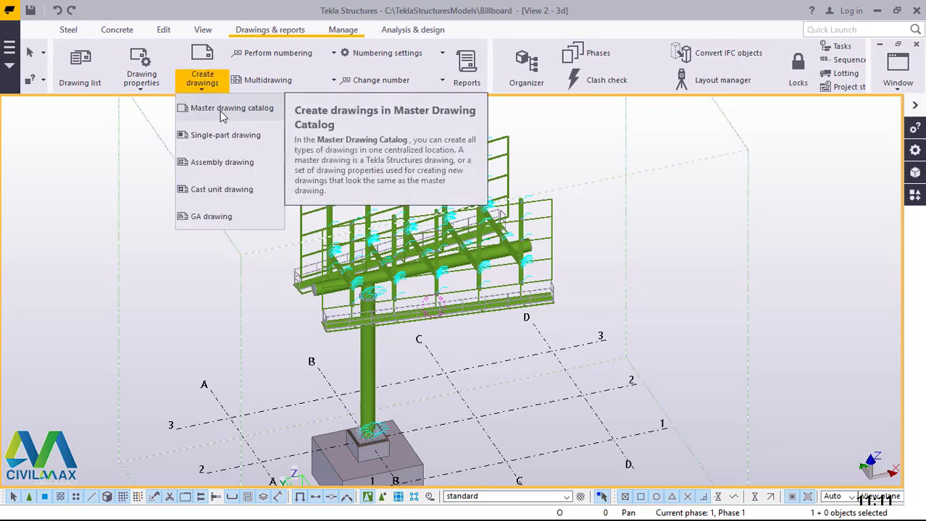
left_click(221, 112)
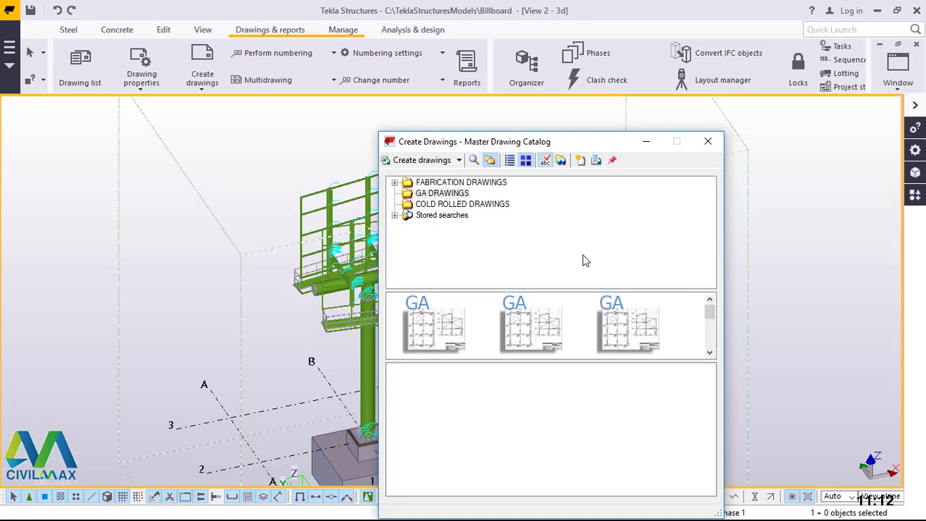
left_click_drag(575, 144, 701, 135)
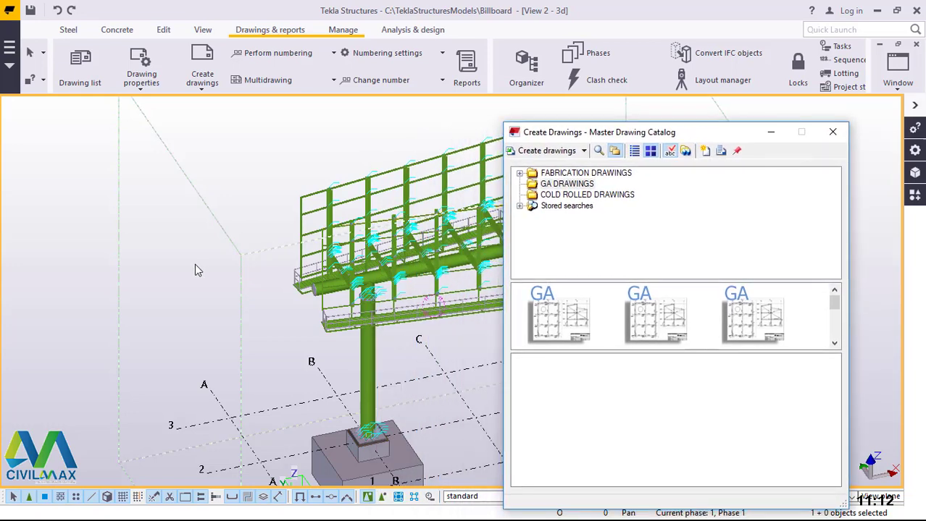
scroll(260, 314, "down", 2)
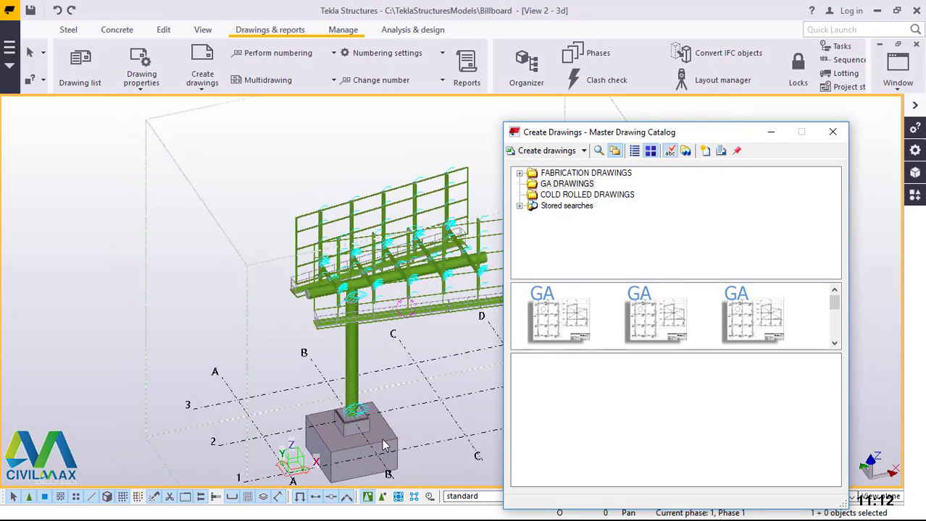
left_click_drag(661, 352, 648, 429)
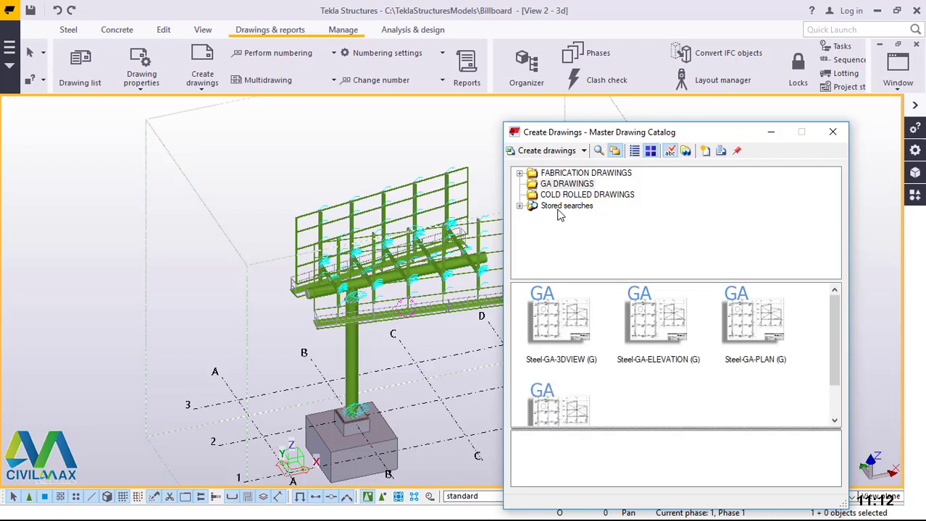
Browse the catalog's GA and fabrication drawing folders and the stored searches, including the cloning templates.
left_click(547, 187)
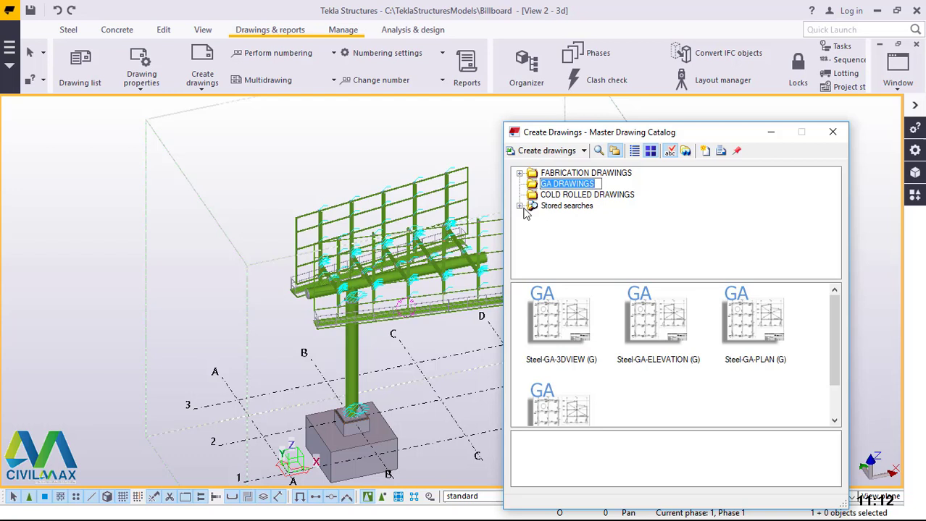
left_click(518, 173)
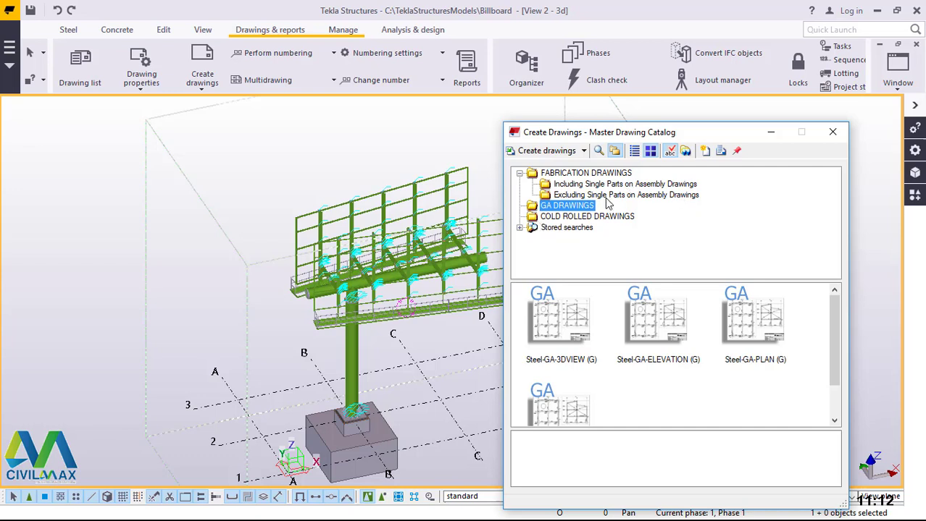
left_click(520, 228)
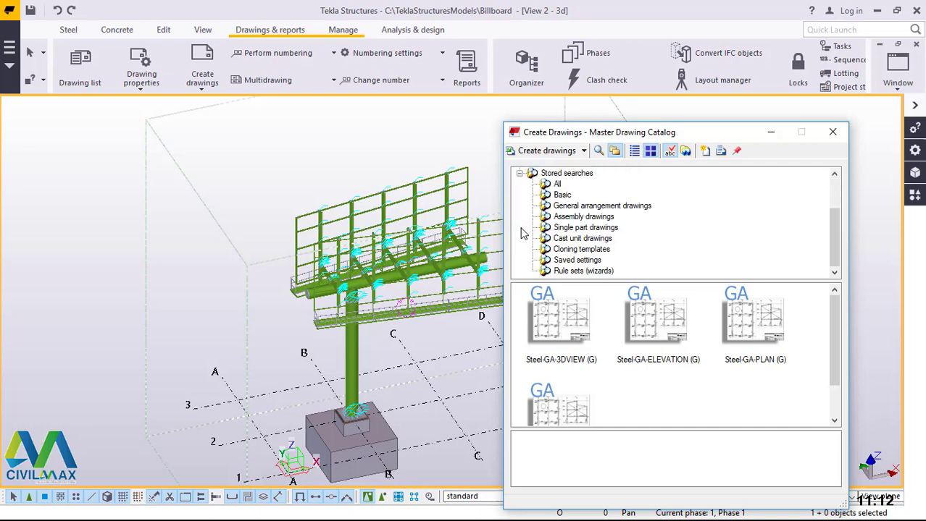
left_click(581, 250)
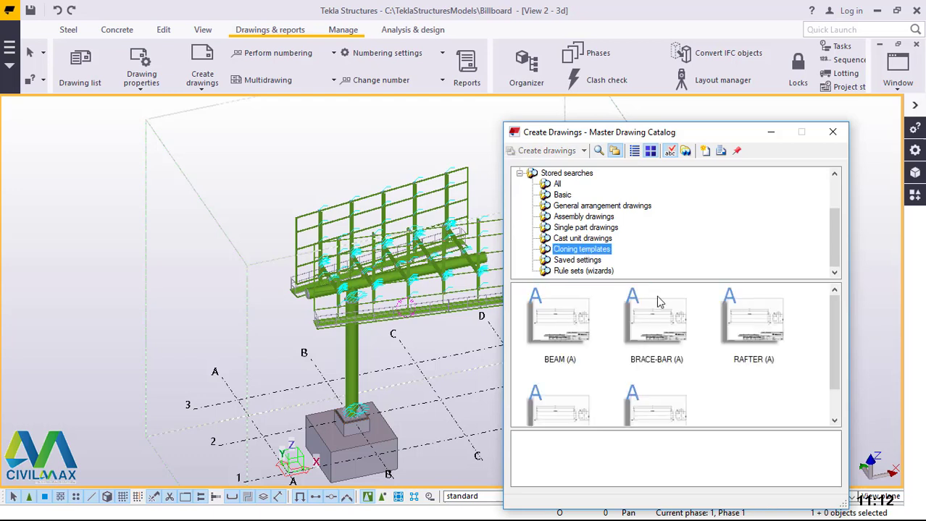
double_click(666, 346)
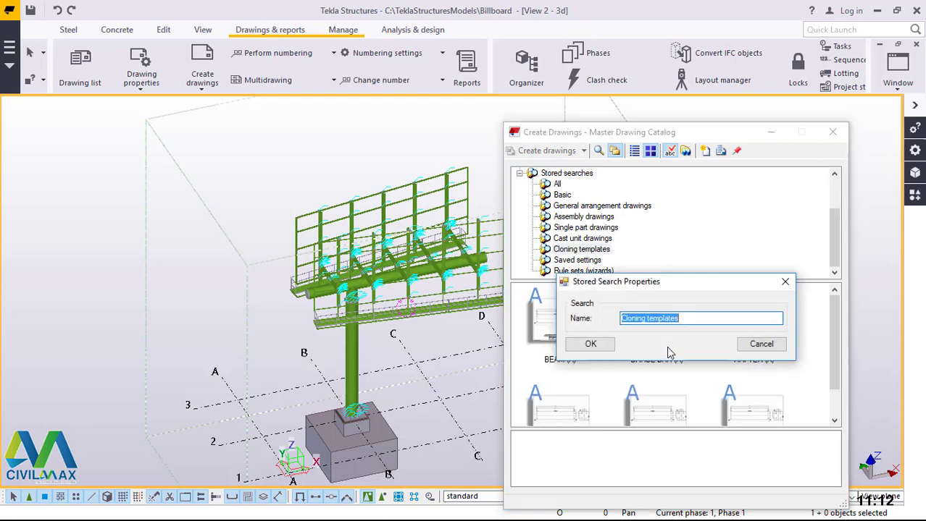
left_click(762, 343)
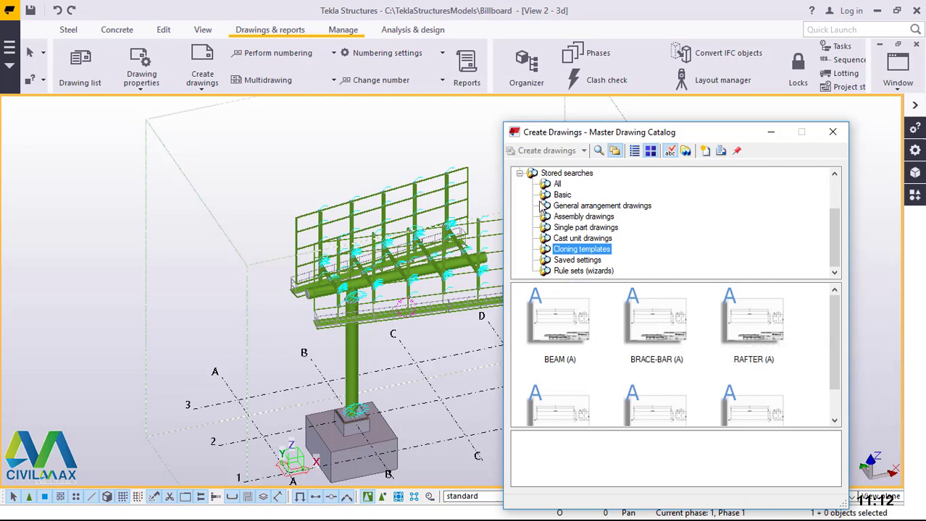
left_click(519, 178)
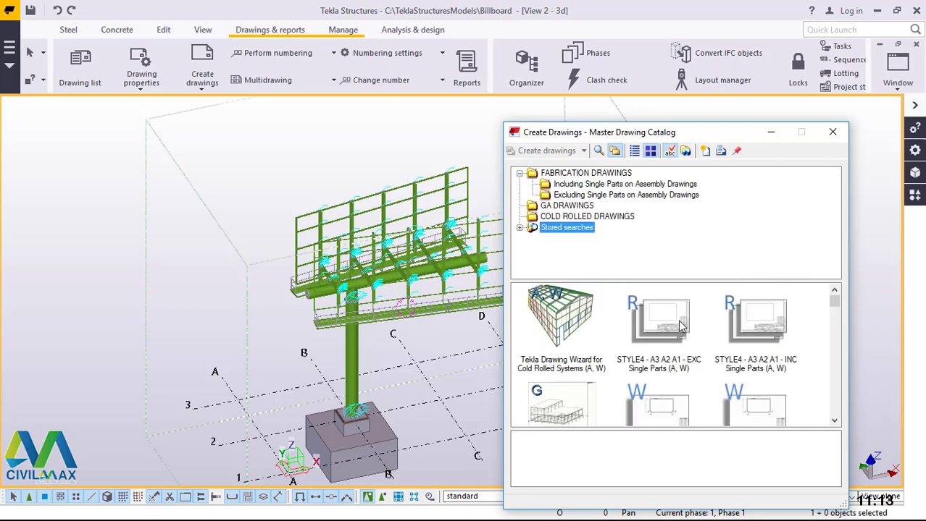
Start a general arrangement drawing from the Steel-GA-ELEVATION template in the GA DRAWINGS folder.
left_click(542, 208)
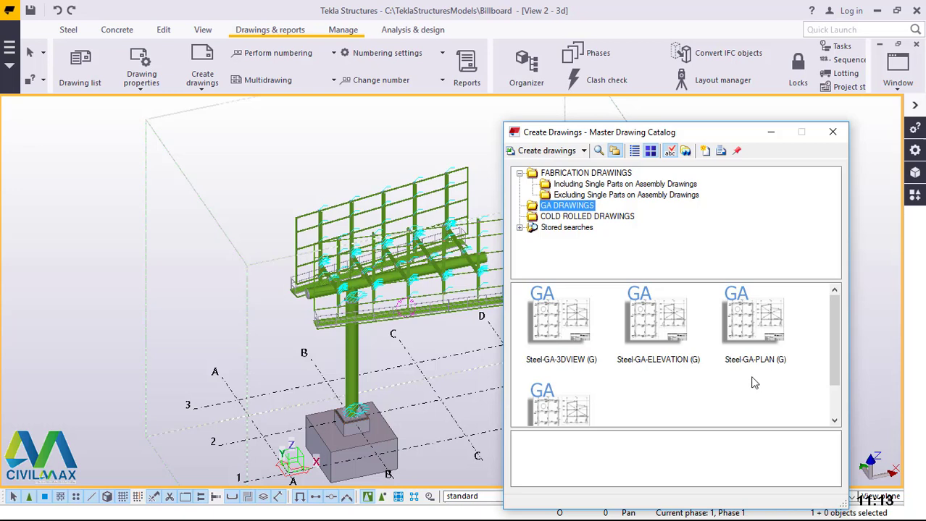
scroll(680, 377, "down", 1)
scroll(680, 377, "up", 1)
left_click(666, 324)
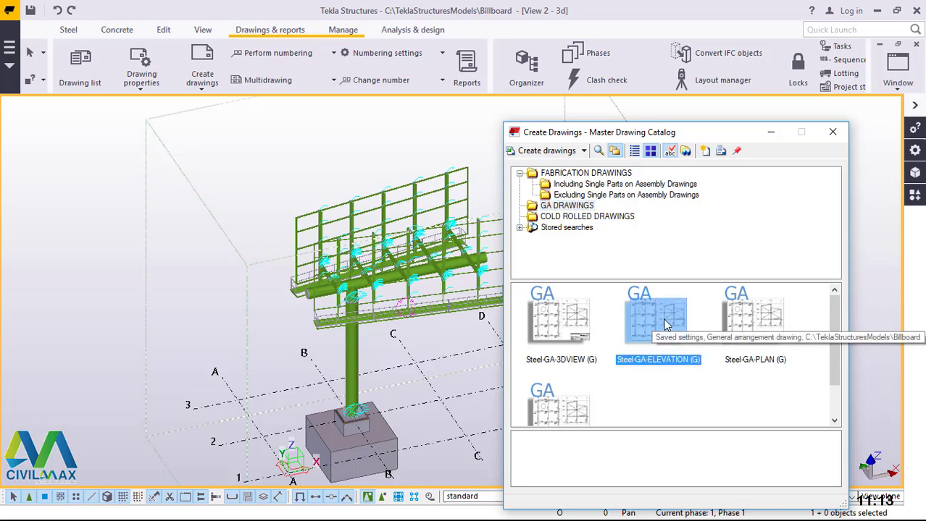
left_click(545, 154)
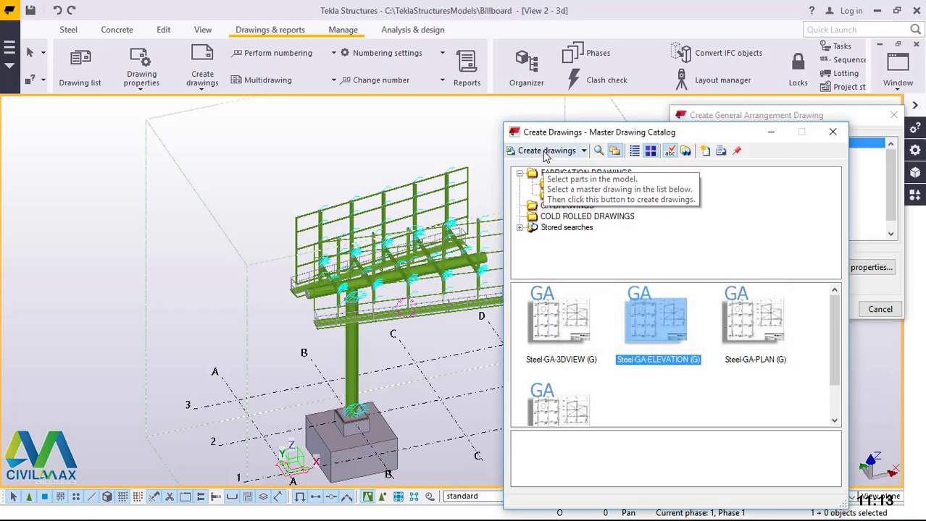
Create the general arrangement drawing from the Grid 1 view of the model.
mouse_move(607, 136)
left_mouse_down()
mouse_move(475, 124)
mouse_move(130, 125)
mouse_move(86, 109)
mouse_move(110, 109)
mouse_move(86, 109)
left_mouse_up()
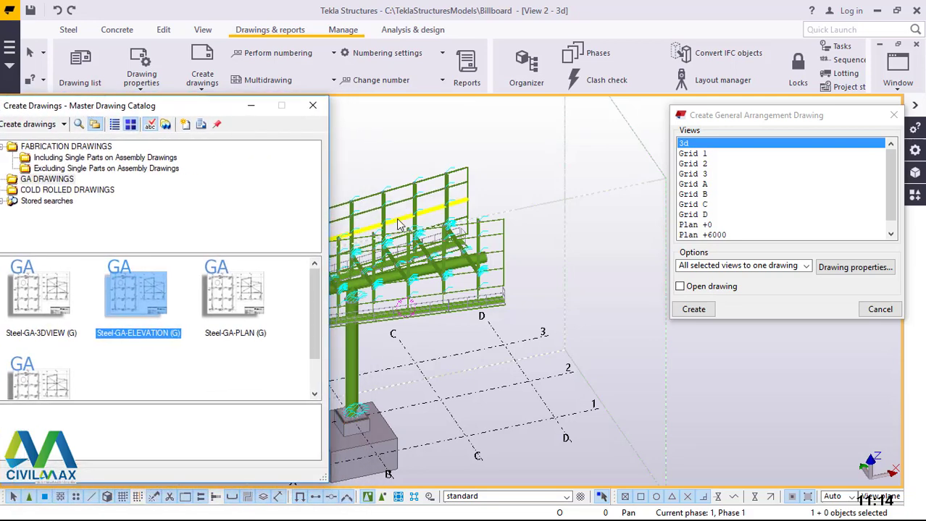
scroll(400, 312, "down", 3)
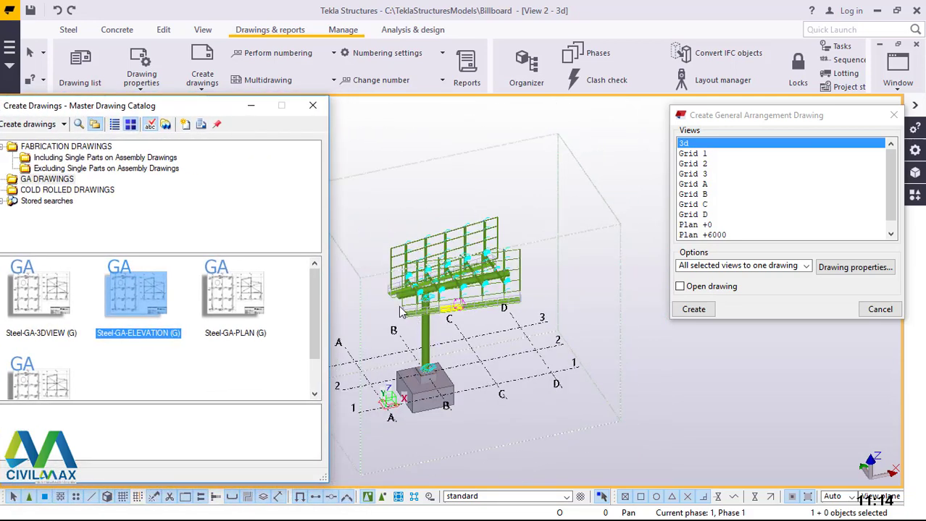
scroll(400, 311, "up", 1)
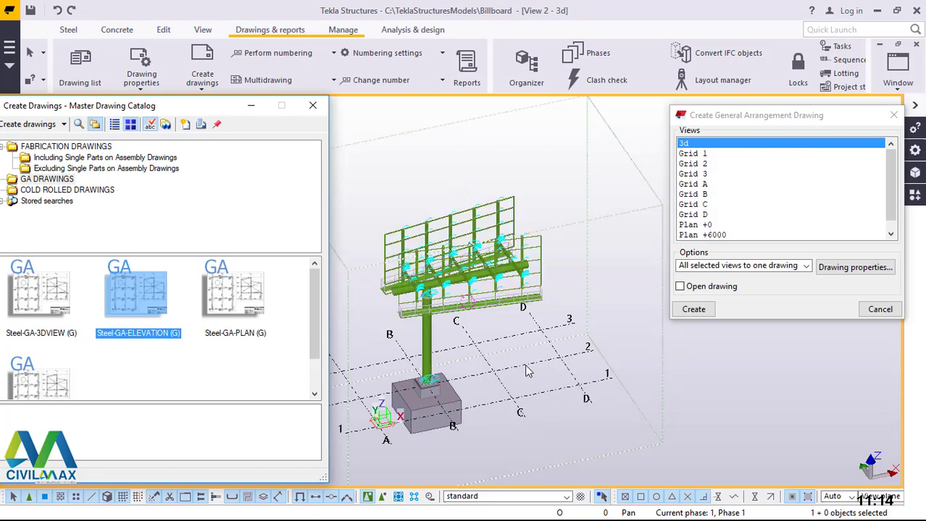
left_click(698, 154)
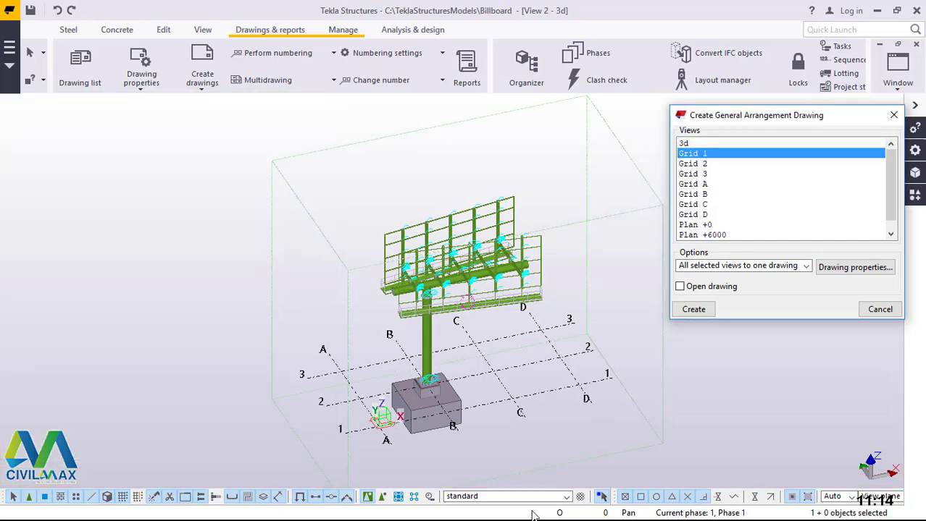
left_click(703, 310)
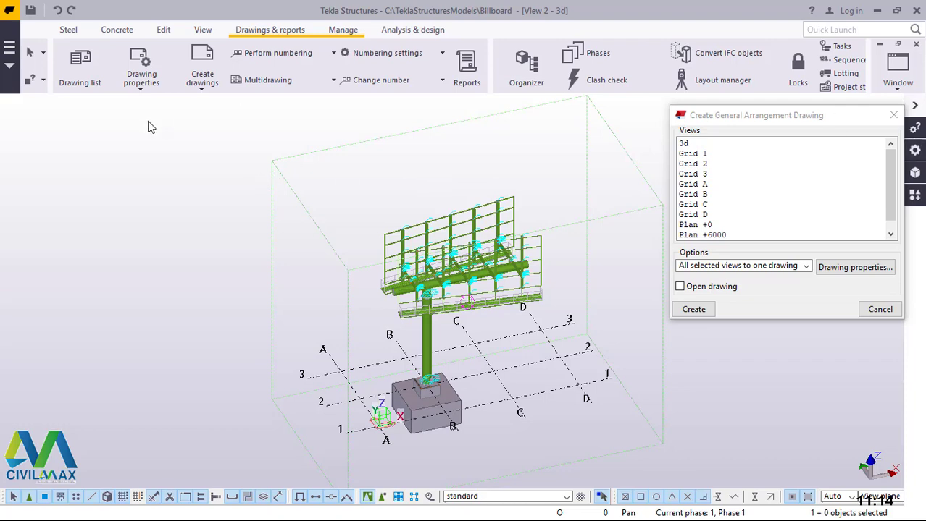
Open the newly created general arrangement drawing from the drawing list and minimize the list.
left_click(81, 81)
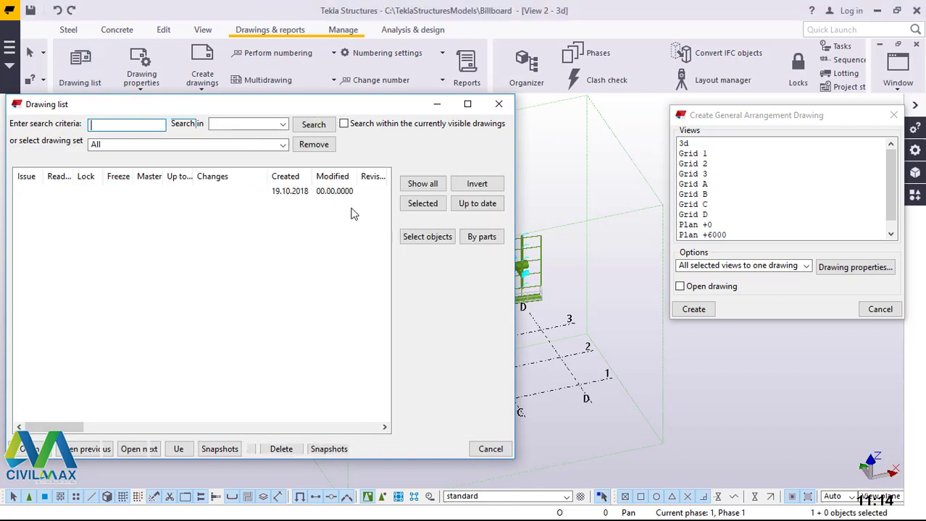
left_click(304, 197)
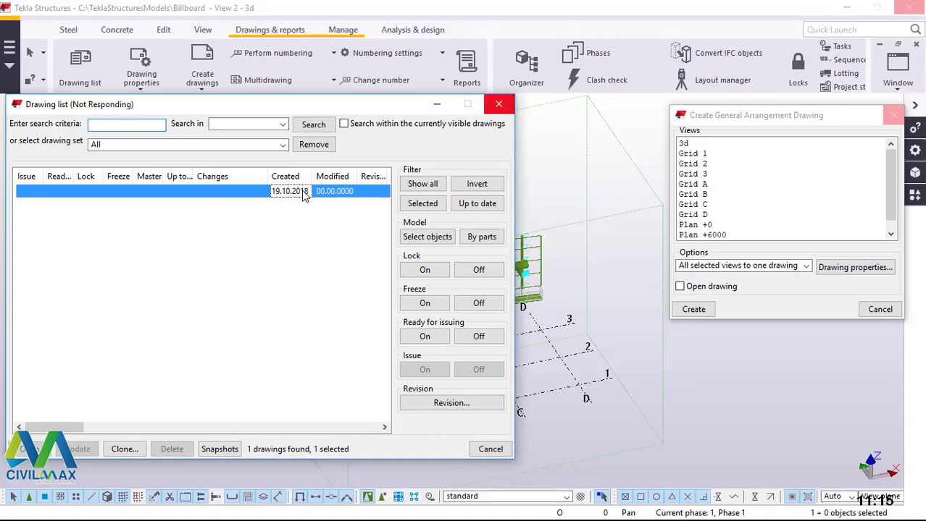
double_click(304, 196)
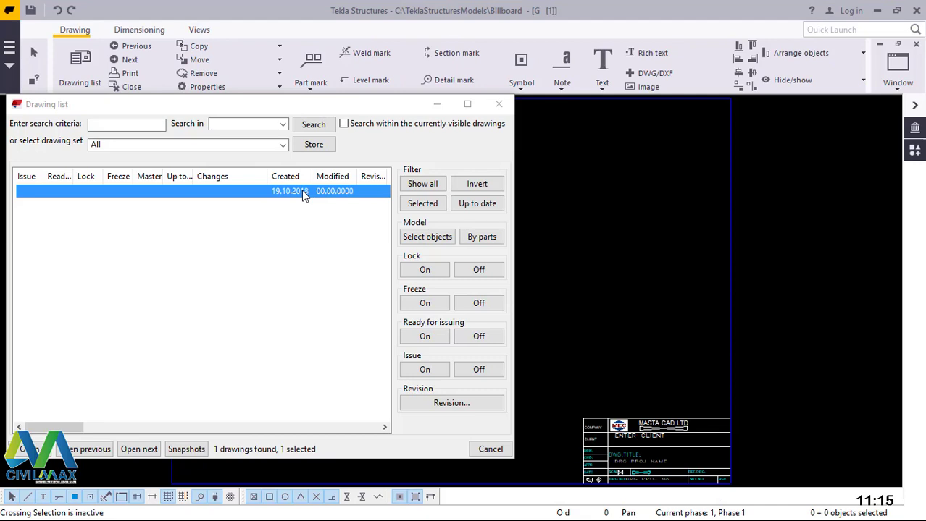
left_click(441, 106)
scroll(188, 354, "down", 3)
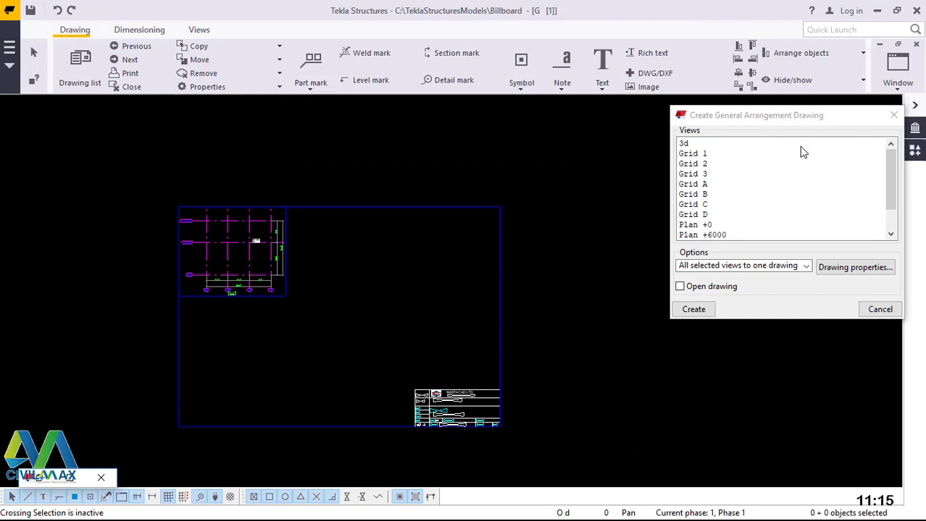
Set the Grid 1 view's depth down and depth up to 3500 and apply the change to the view.
scroll(247, 285, "up", 3)
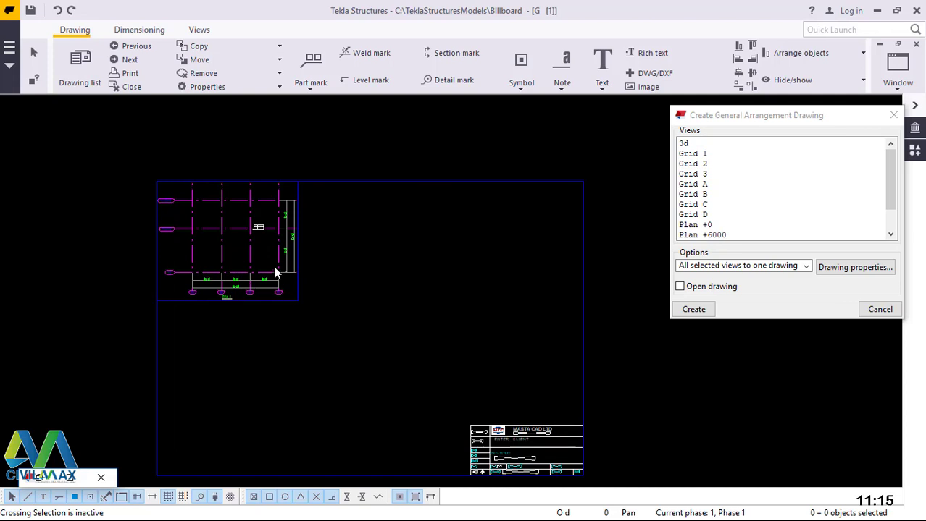
scroll(274, 270, "up", 2)
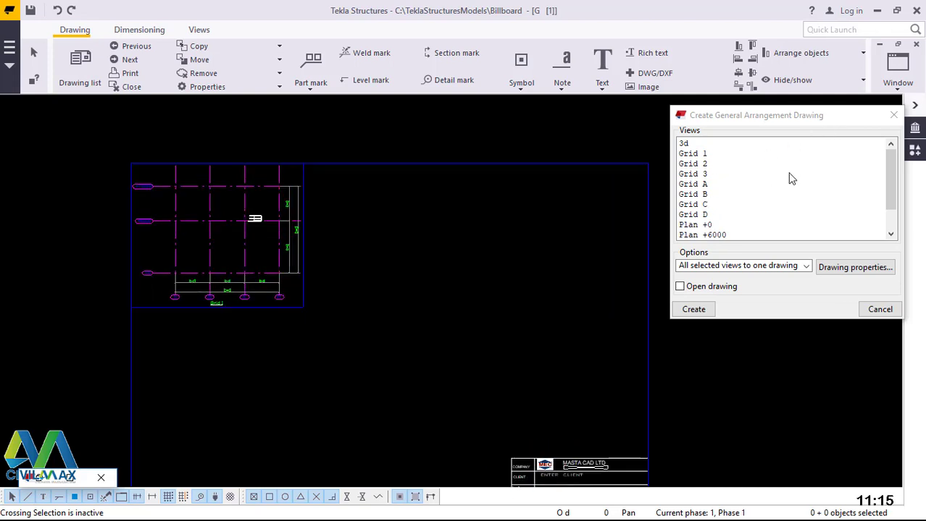
scroll(205, 288, "up", 1)
scroll(204, 285, "up", 4)
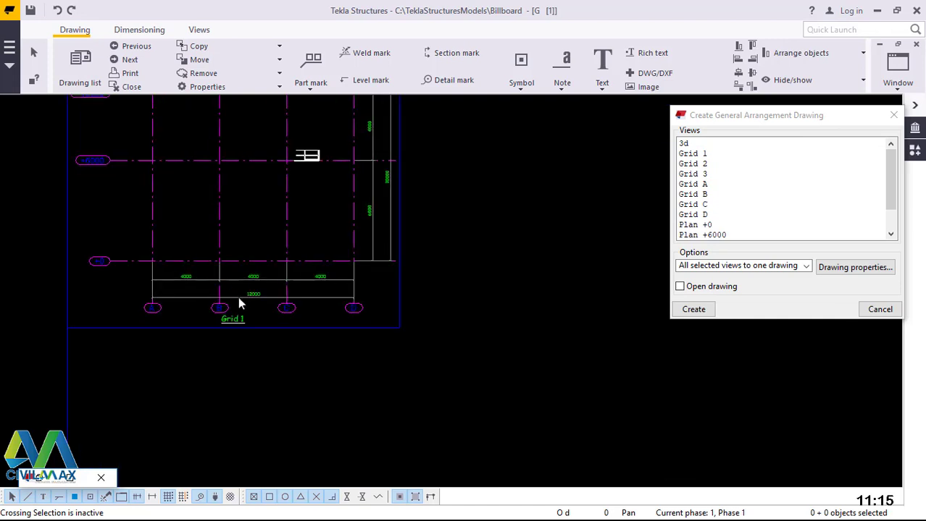
scroll(264, 326, "down", 5)
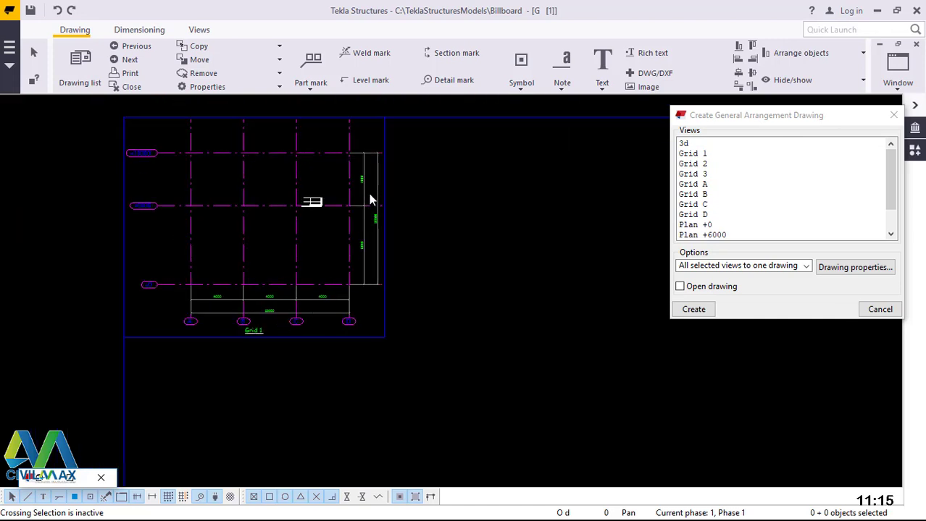
left_click(377, 338)
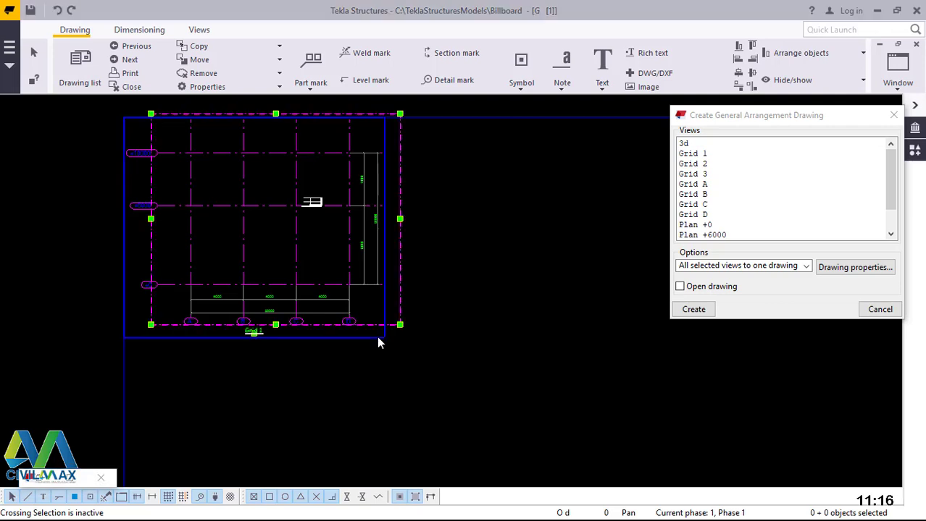
double_click(378, 338)
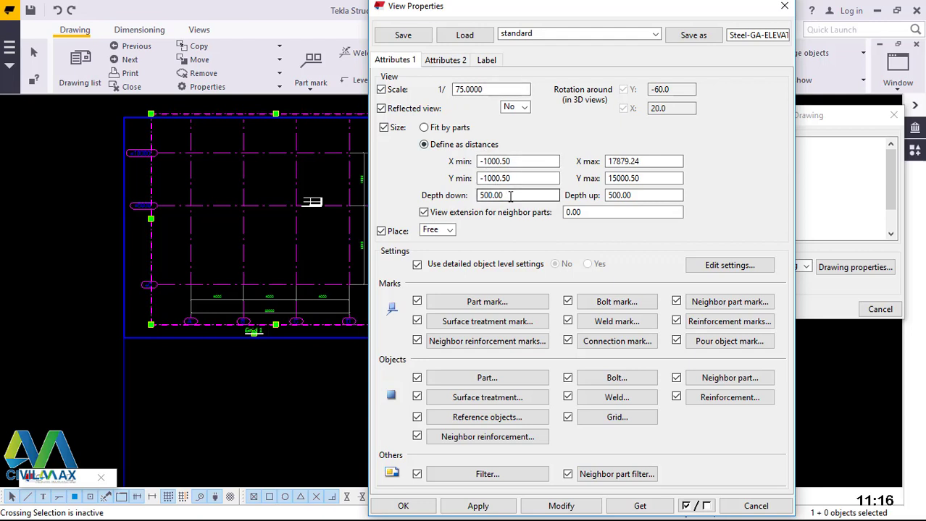
left_click_drag(510, 195, 462, 194)
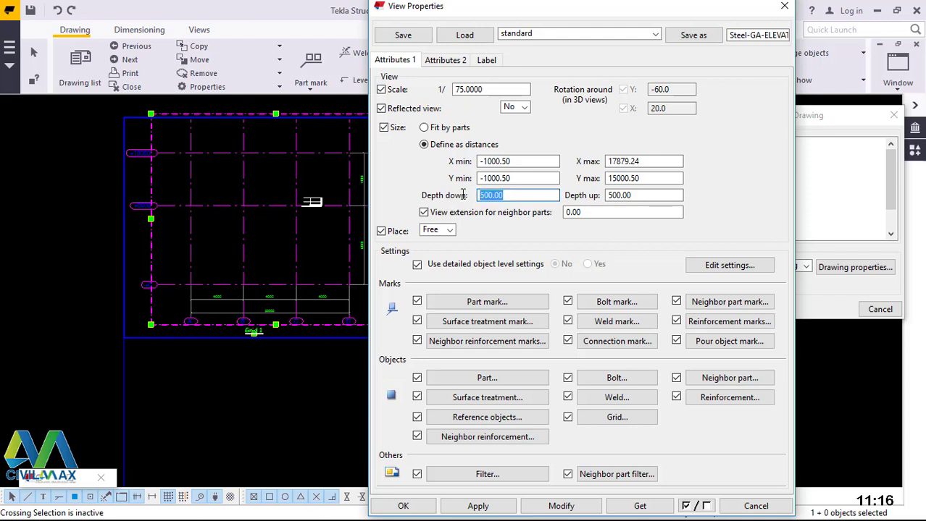
type("3500")
left_click_drag(643, 195, 579, 194)
type("3500")
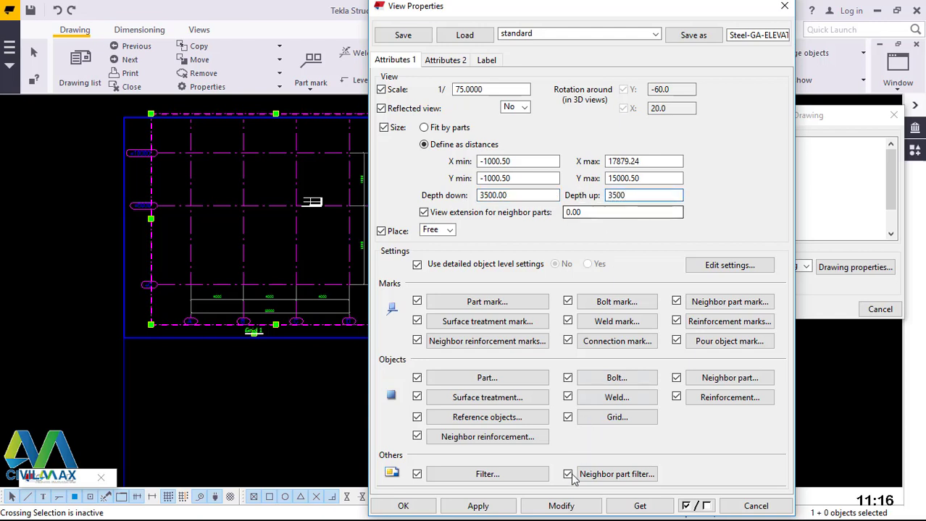
left_click(560, 508)
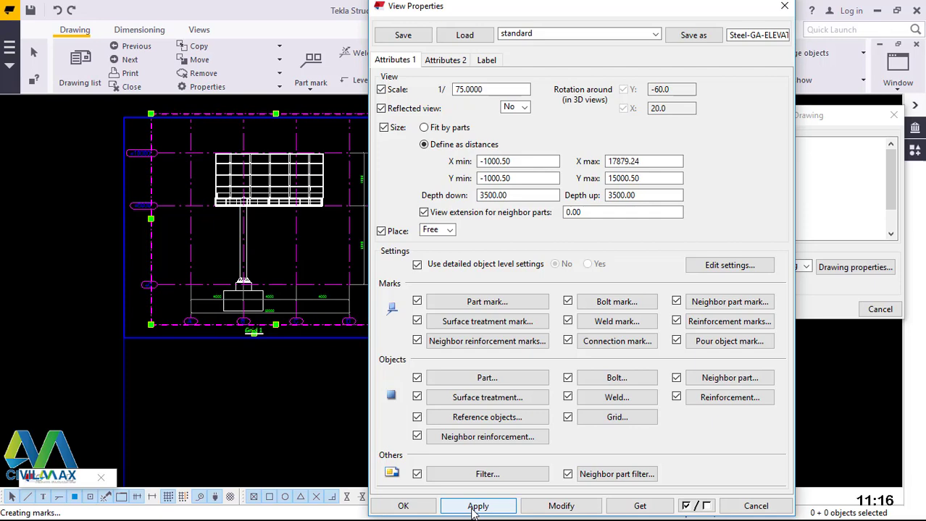
Set the Grid 1 view's scale to 1/50 and apply it to the view.
scroll(192, 294, "down", 4)
scroll(193, 297, "down", 3)
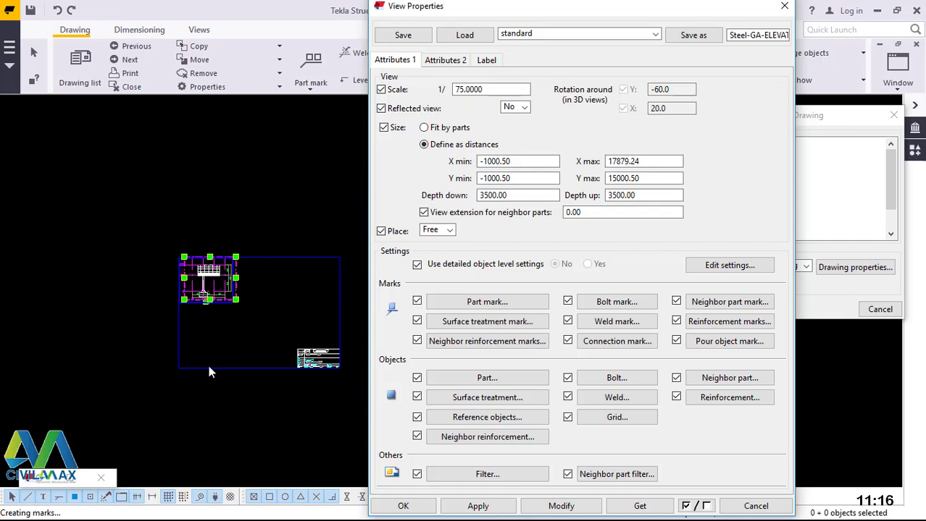
scroll(208, 298, "up", 5)
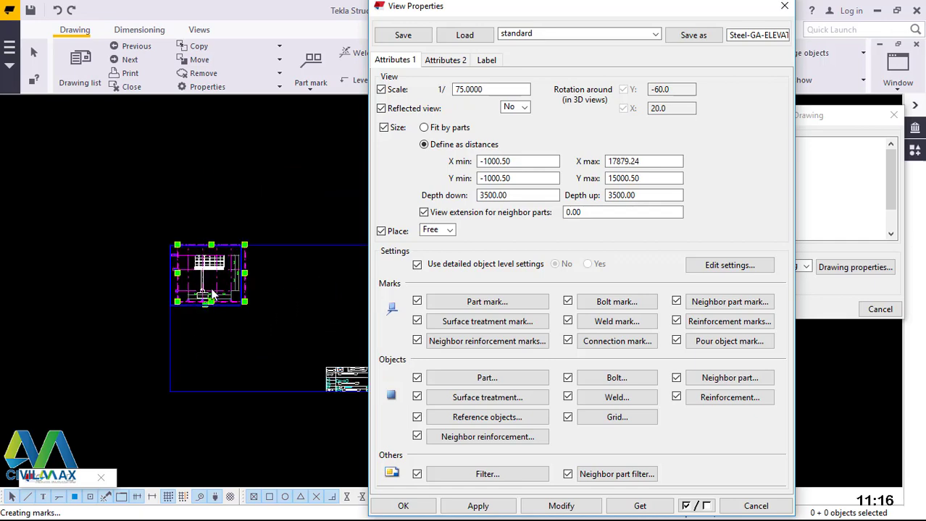
scroll(218, 299, "down", 3)
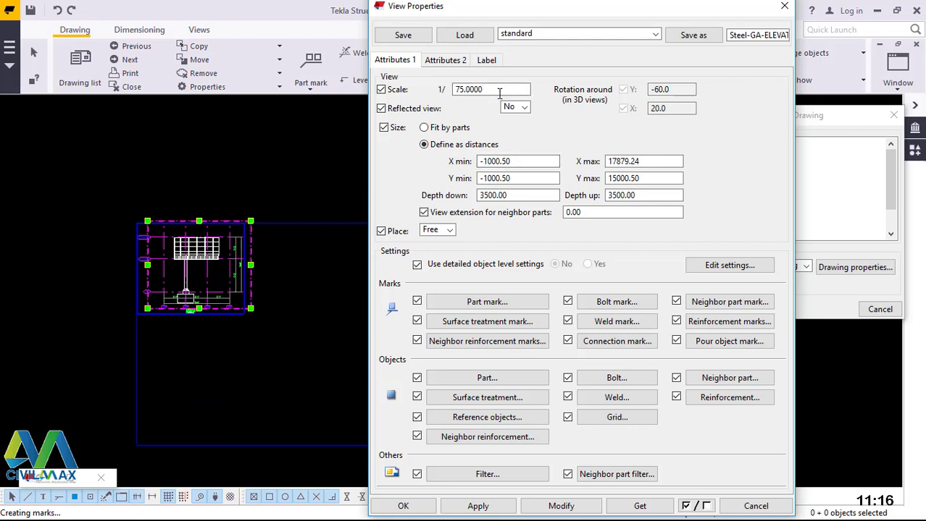
left_click(465, 89)
left_click_drag(492, 88, 447, 89)
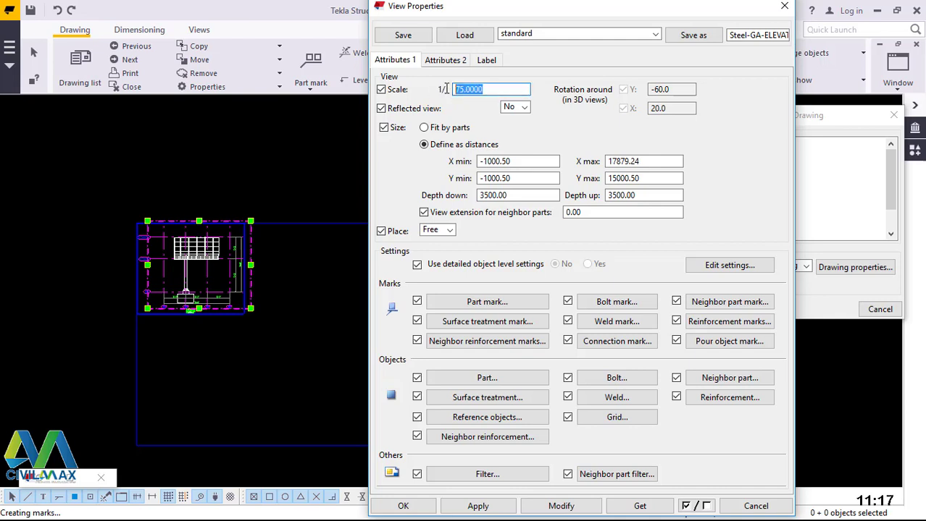
type("50")
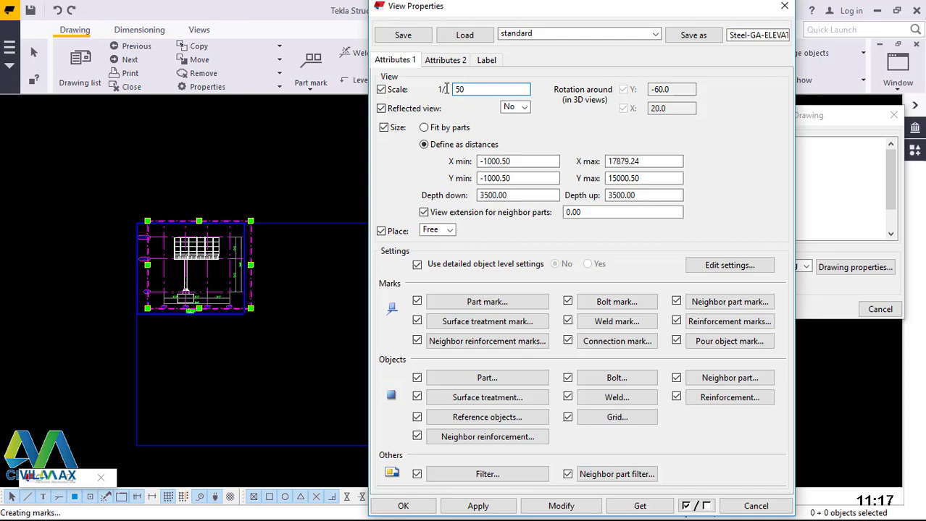
left_click(560, 507)
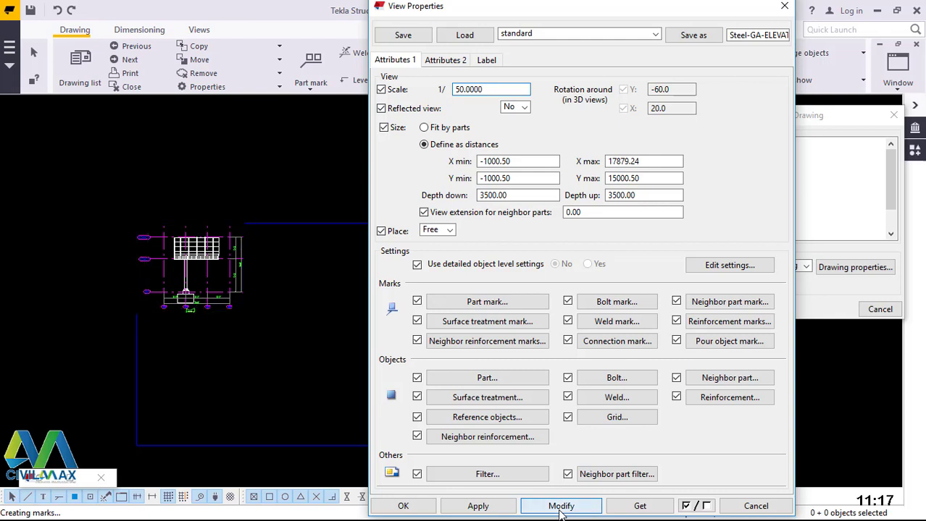
left_click(559, 507)
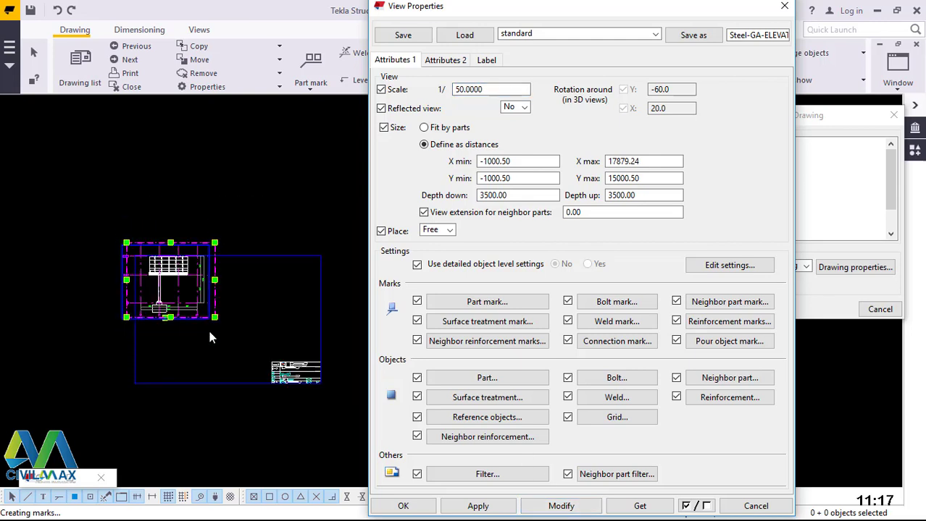
Move the Grid 1 view away from the sheet's upper-left corner so it lies inside the drawing frame.
scroll(189, 318, "up", 4)
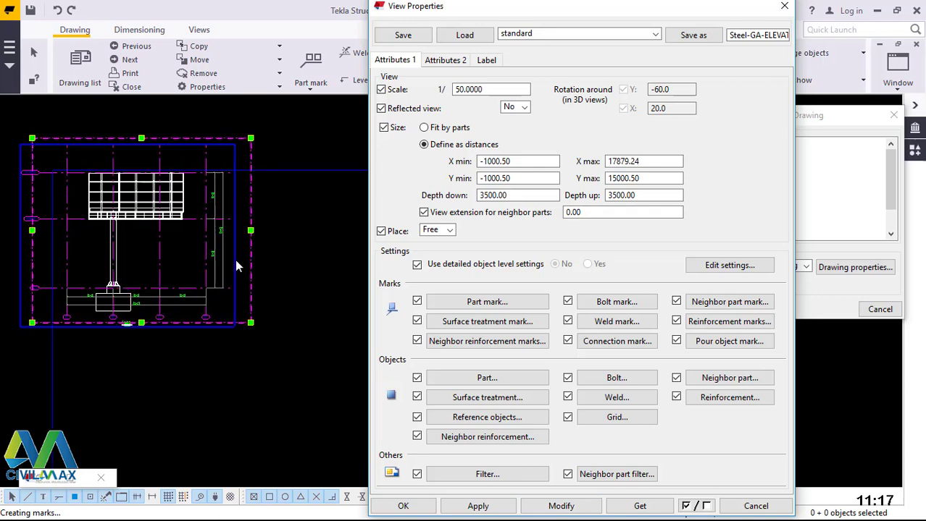
mouse_move(234, 260)
left_mouse_down()
mouse_move(240, 290)
mouse_move(305, 344)
mouse_move(339, 397)
mouse_move(333, 388)
left_mouse_up()
scroll(219, 226, "down", 2)
left_click(299, 314)
scroll(293, 297, "up", 3)
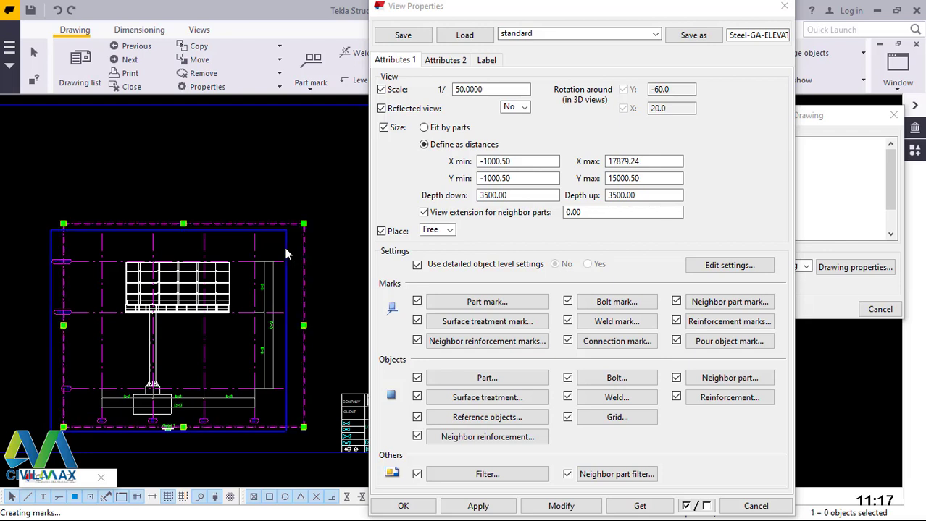
left_click_drag(285, 250, 287, 172)
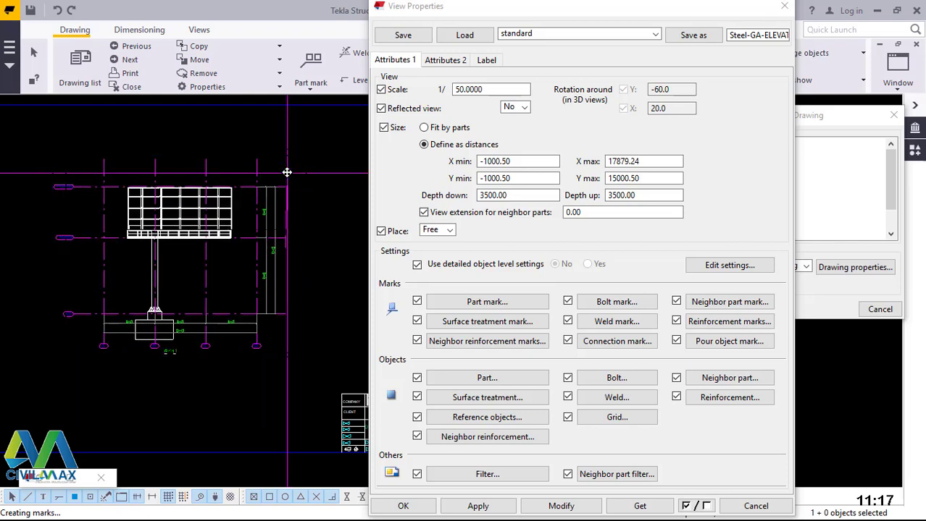
scroll(278, 355, "down", 2)
left_click(325, 290)
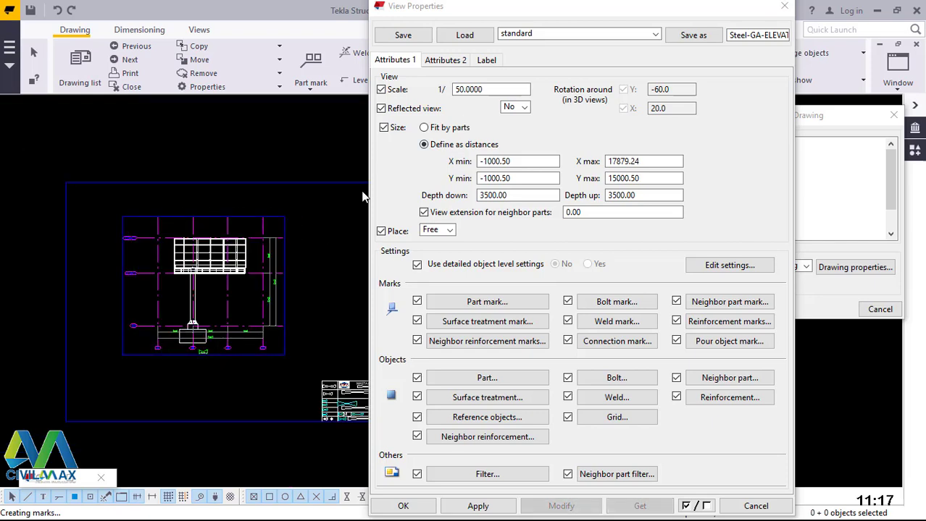
Set the Grid 1 view's scale to 1/30 and reposition the enlarged view within the sheet frame.
left_click(286, 242)
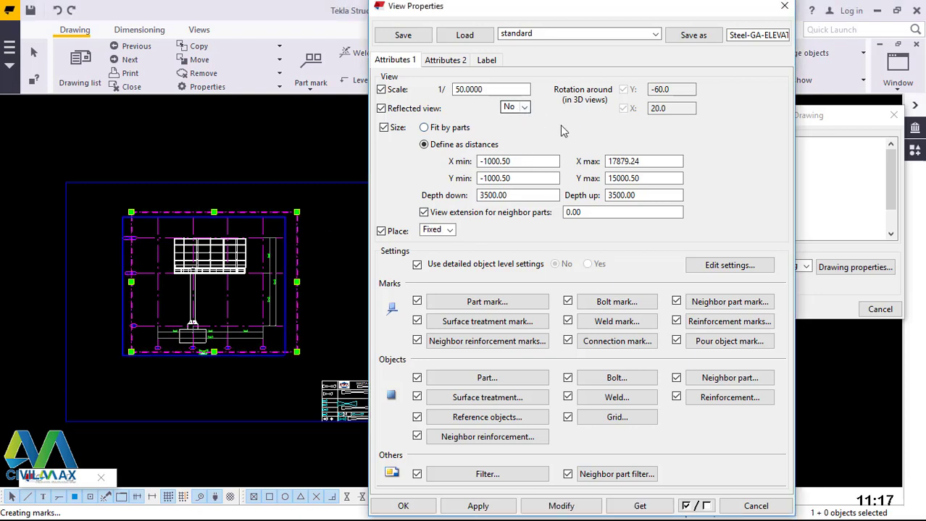
left_click_drag(486, 89, 454, 89)
type("30")
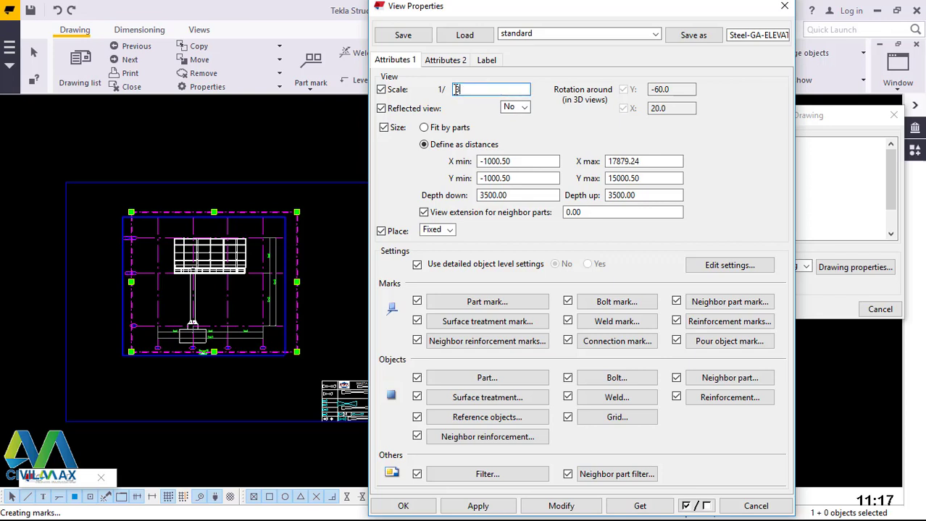
left_click(561, 506)
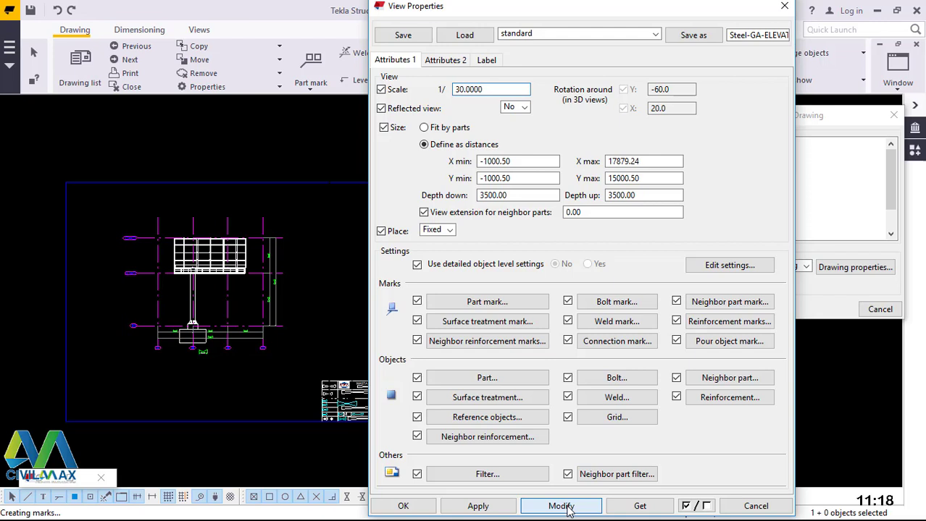
left_click(561, 506)
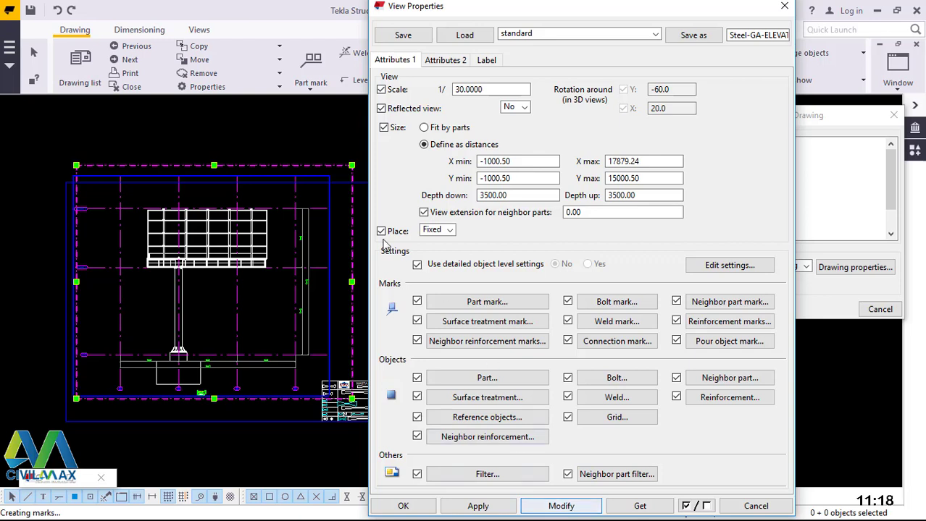
left_click(327, 231)
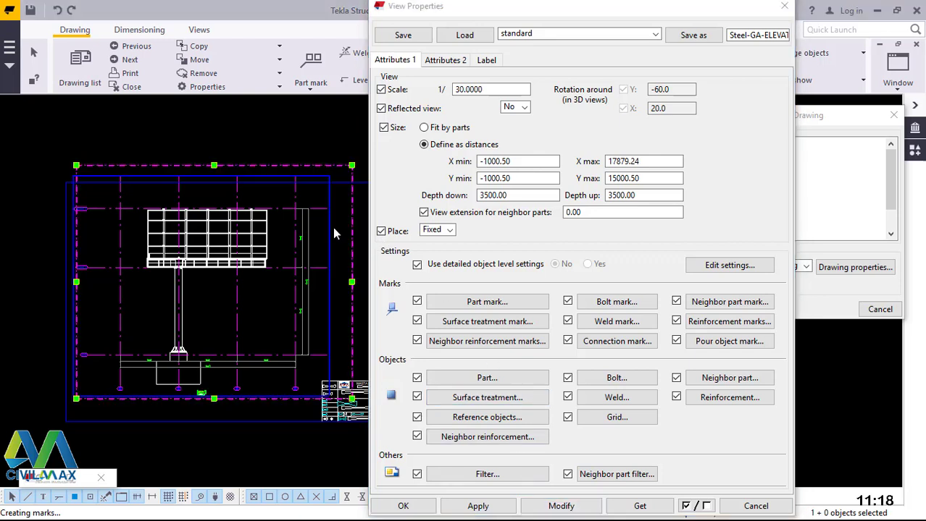
left_click_drag(333, 233, 316, 225)
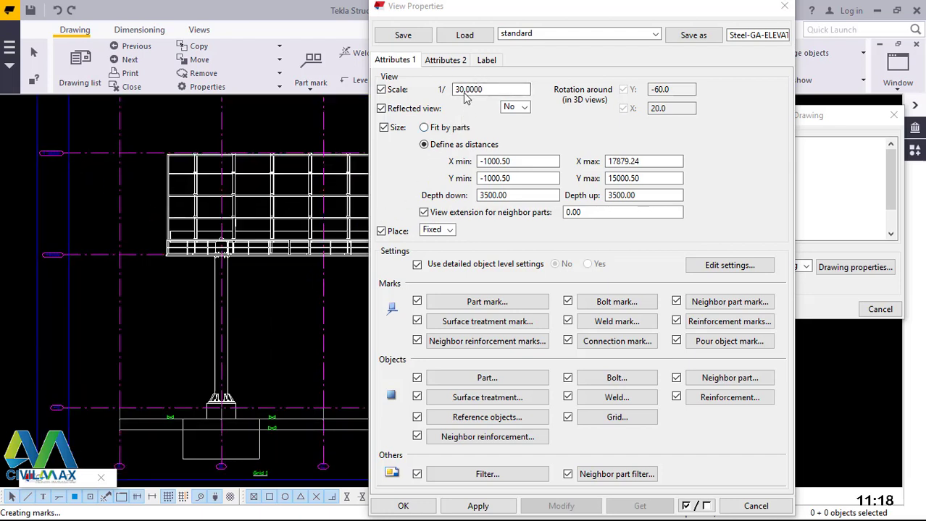
Open the contents of label mark A1 in the view properties and examine the Grid 1 label on the sheet.
left_click(446, 61)
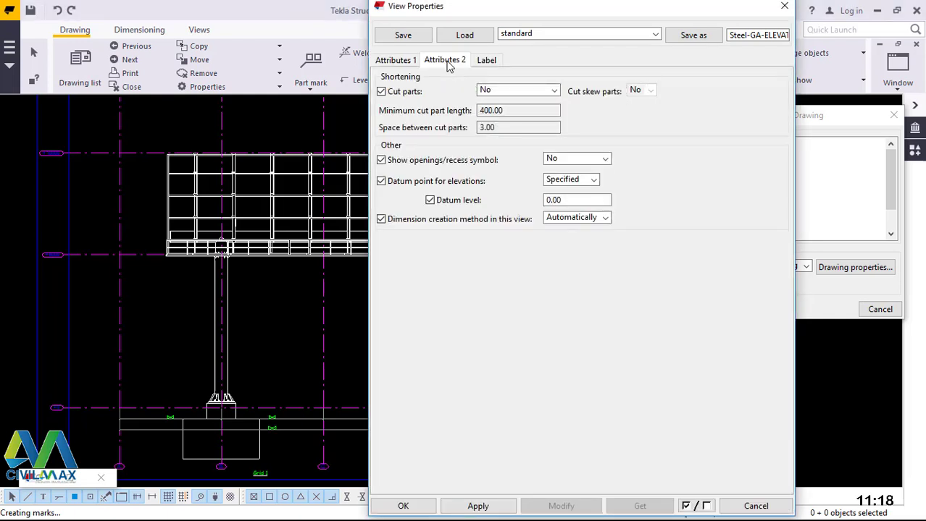
left_click(486, 62)
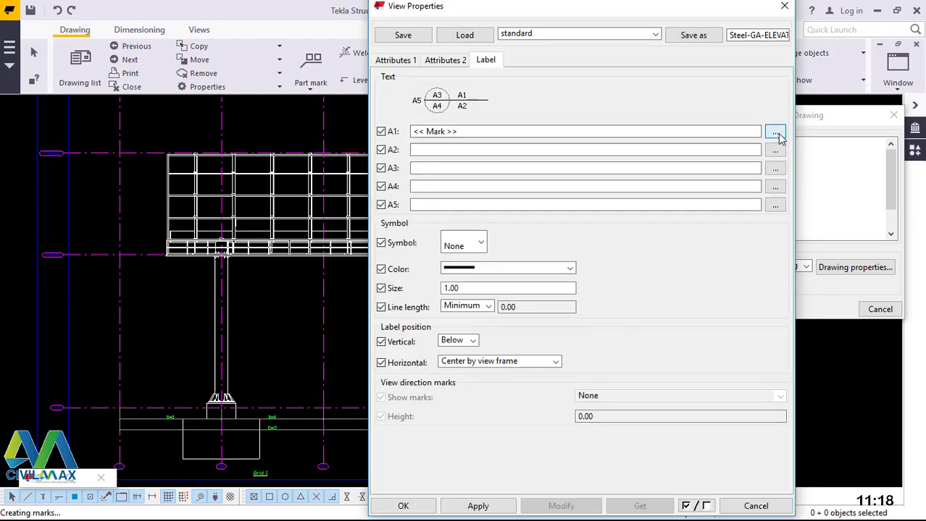
left_click(775, 133)
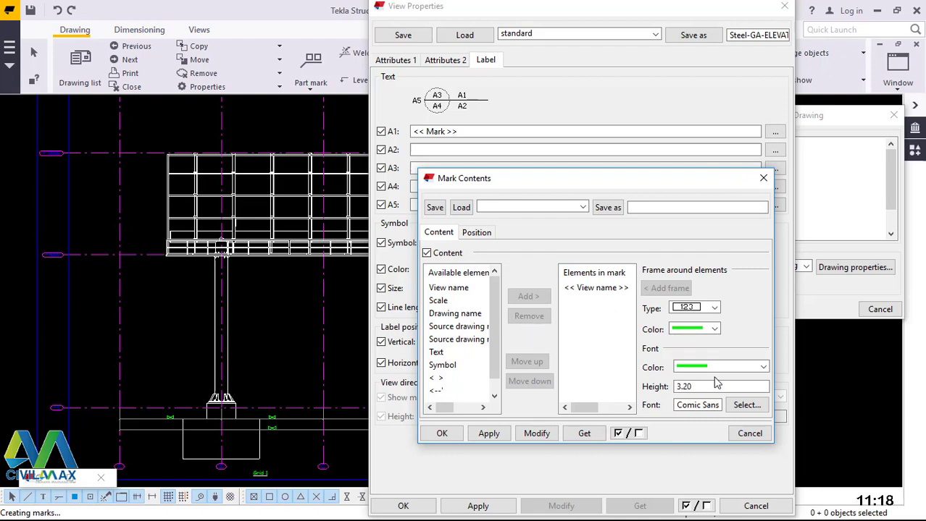
scroll(262, 478, "up", 1)
scroll(263, 478, "up", 2)
scroll(224, 362, "up", 2)
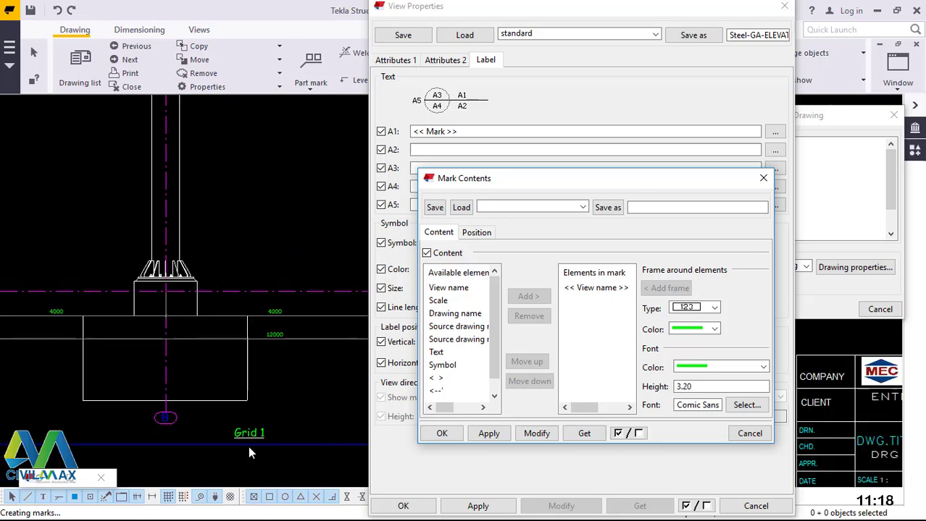
scroll(249, 453, "up", 2)
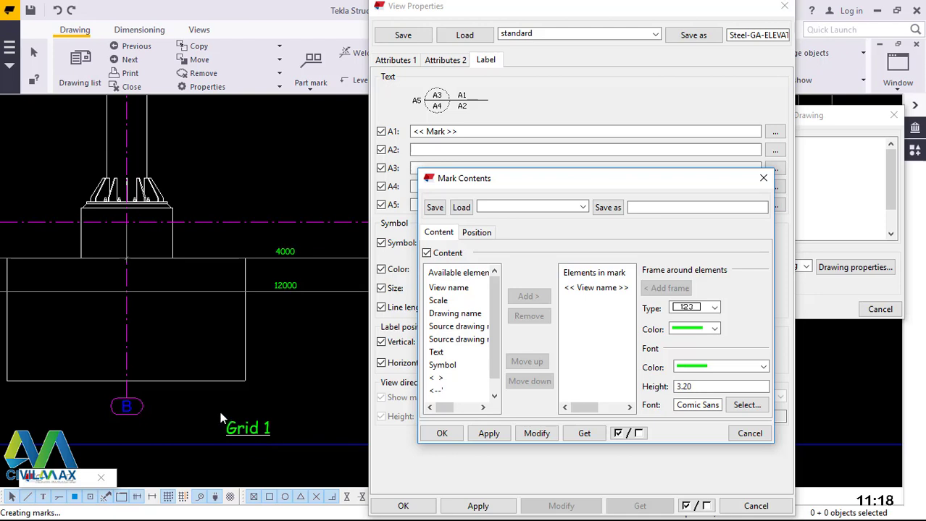
scroll(191, 411, "down", 3)
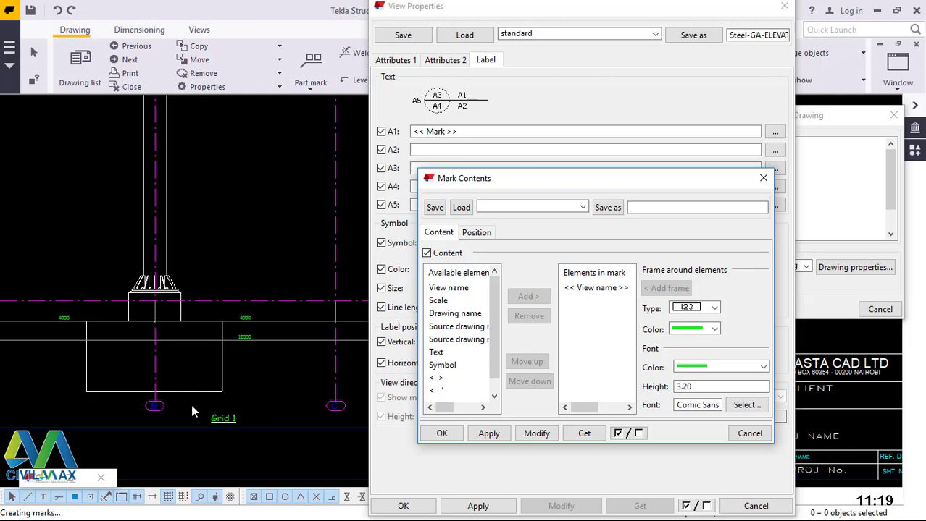
scroll(233, 423, "up", 2)
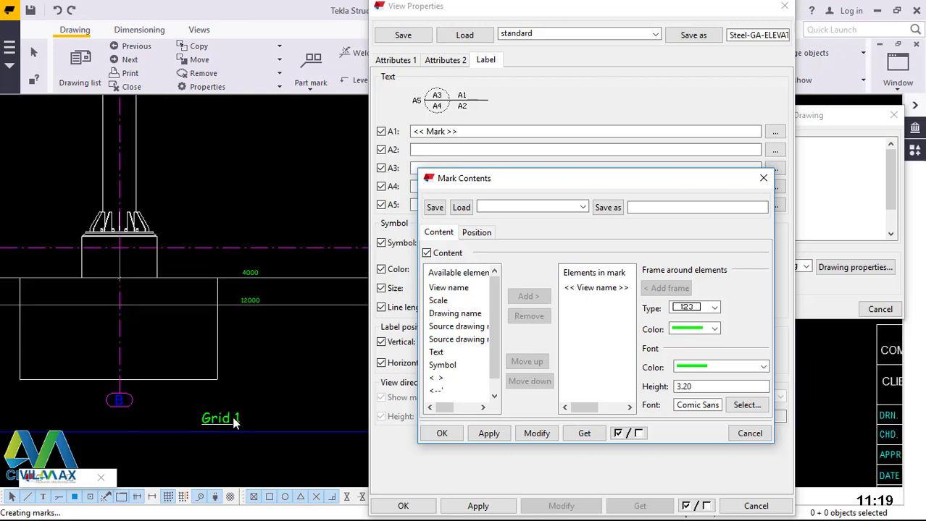
Try to replace the View name element in the A1 label mark with the text "ELEVATION FROM GRIDLINE 1".
left_click(603, 288)
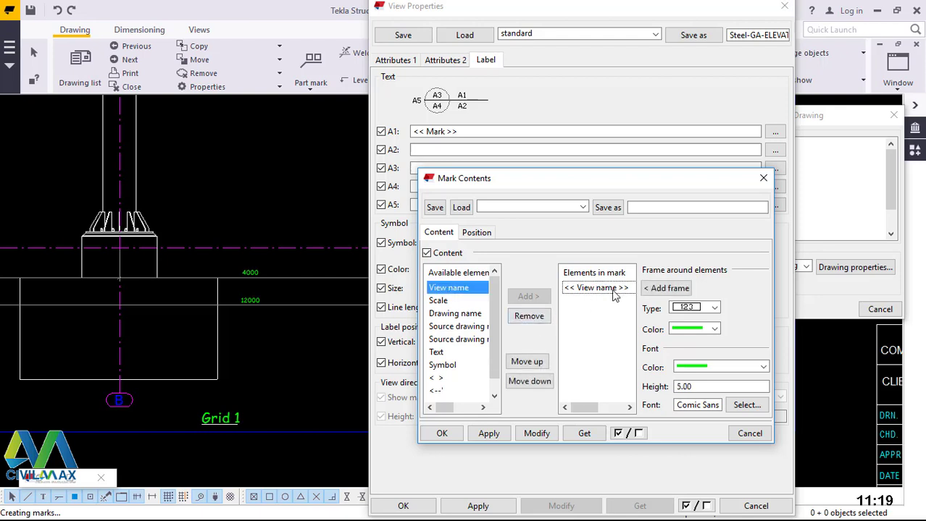
left_click(528, 319)
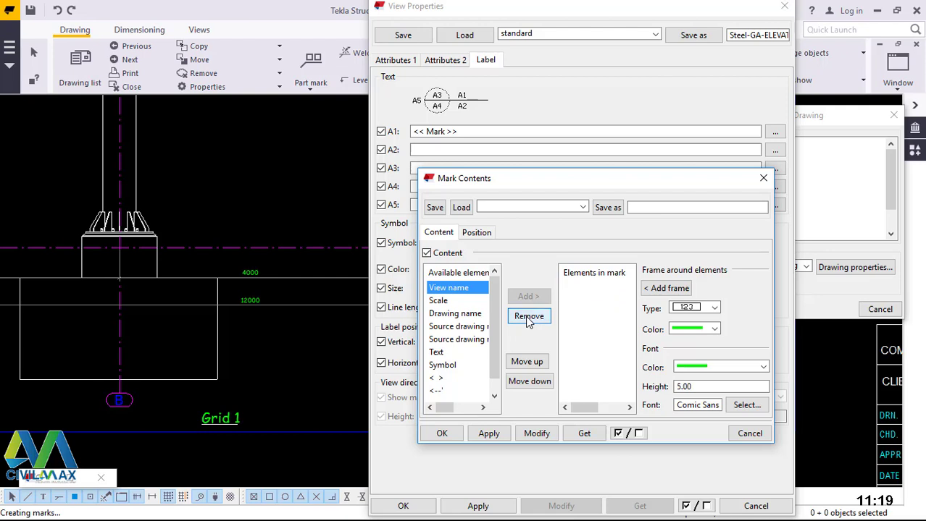
left_click(438, 354)
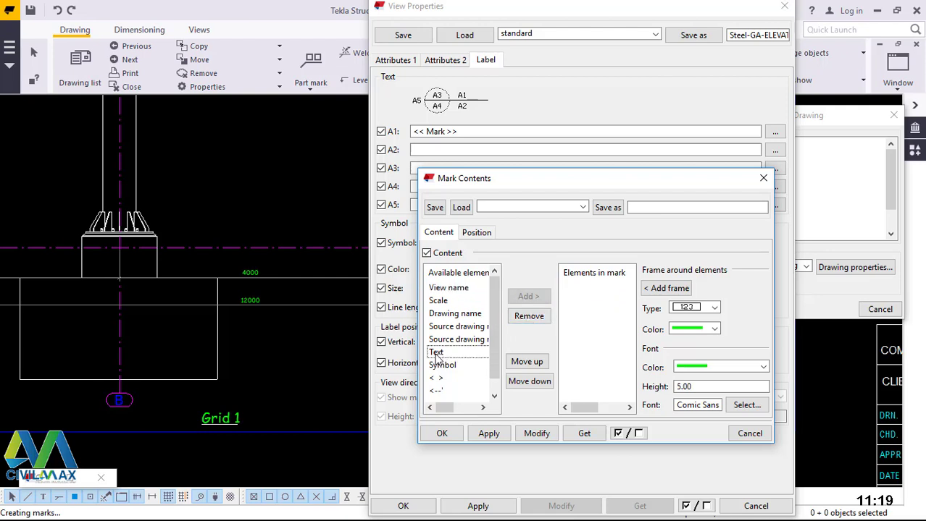
left_click(528, 296)
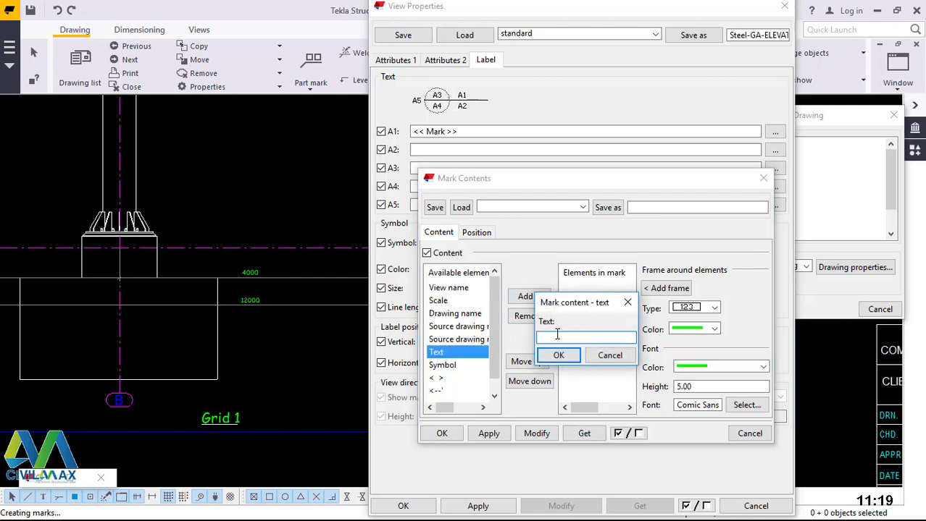
left_click_drag(578, 305, 629, 338)
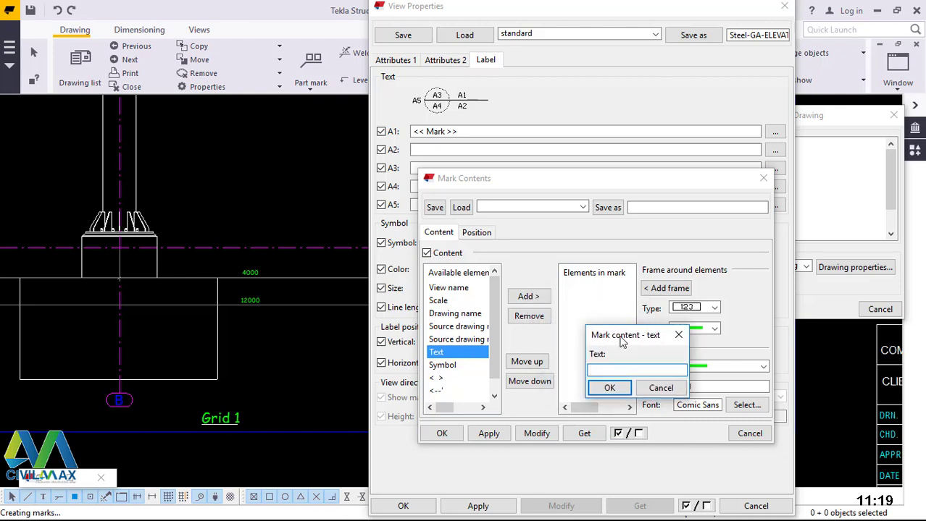
left_click_drag(619, 329, 610, 298)
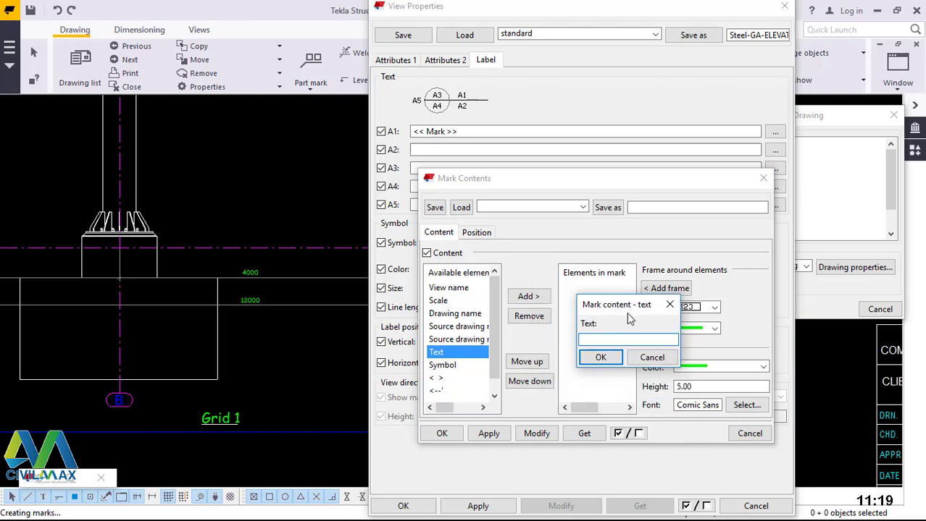
left_click_drag(612, 310, 616, 312)
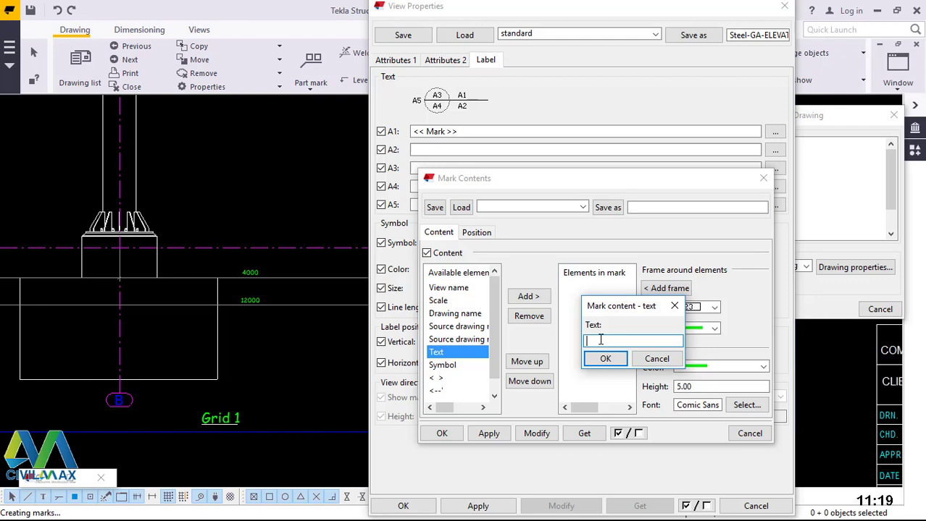
type("ELEVATION FROM G")
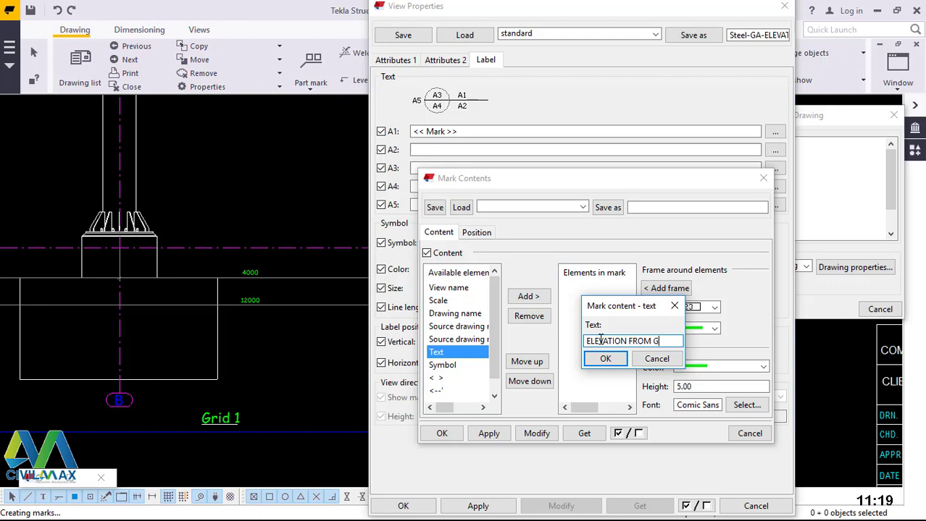
type("RIDLINE")
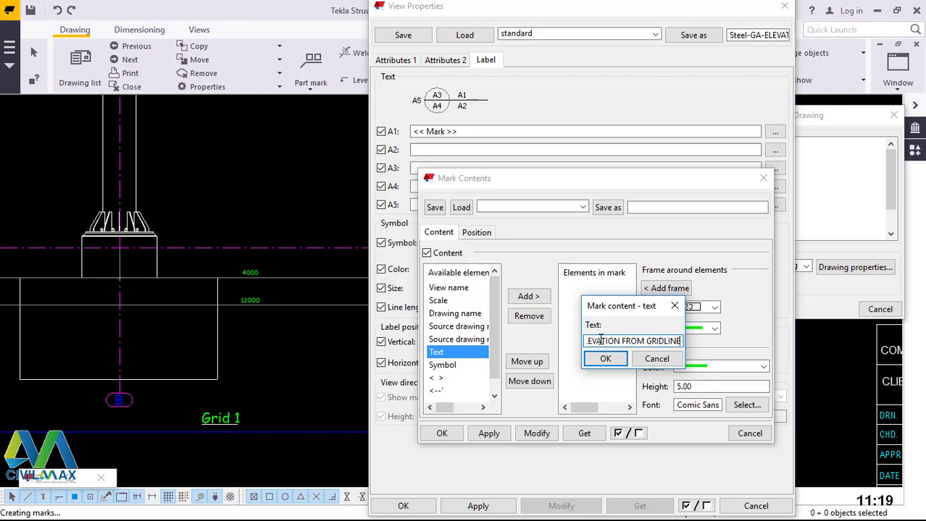
type(" 1")
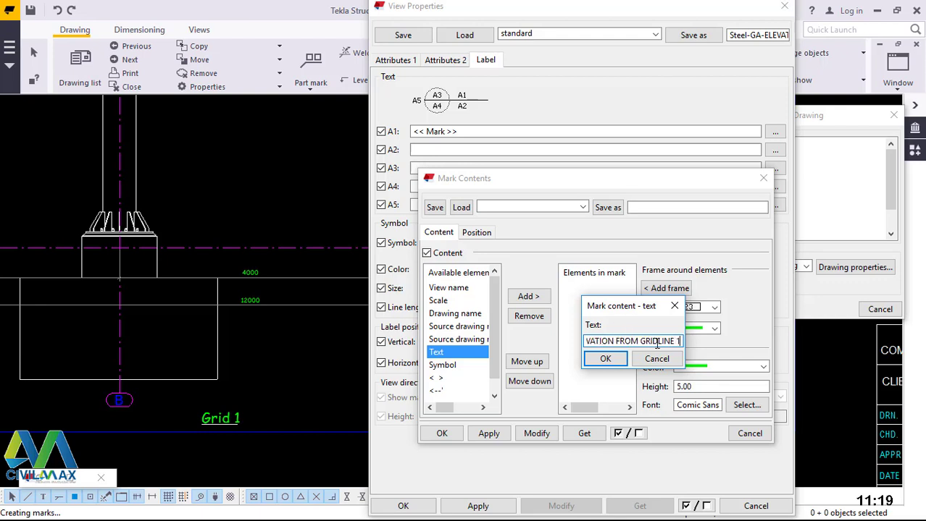
left_click(604, 359)
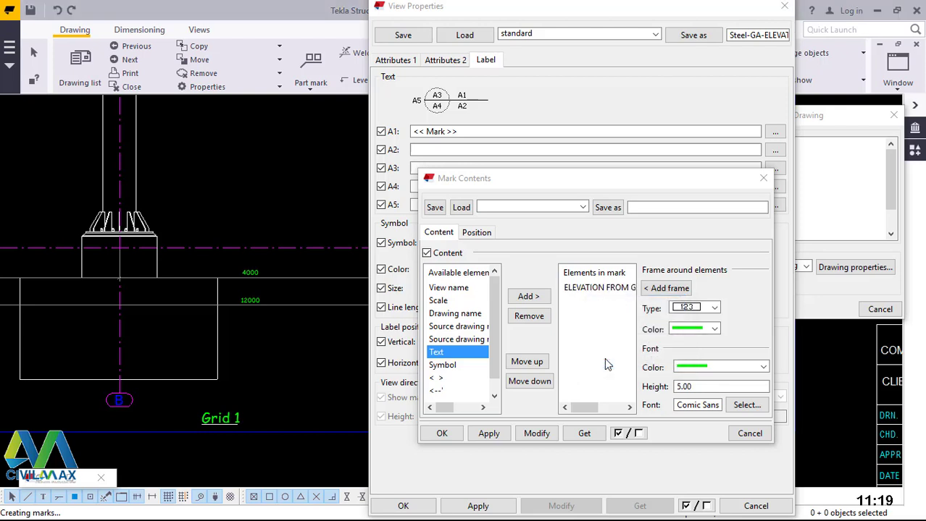
Set the elevation text element's frame and font colours to black and its text height to 5.00.
left_click(603, 288)
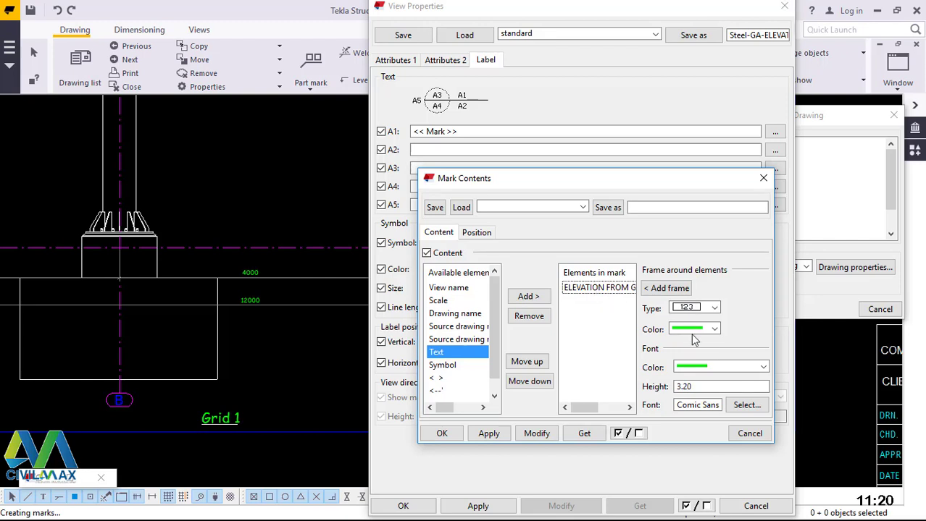
left_click(710, 331)
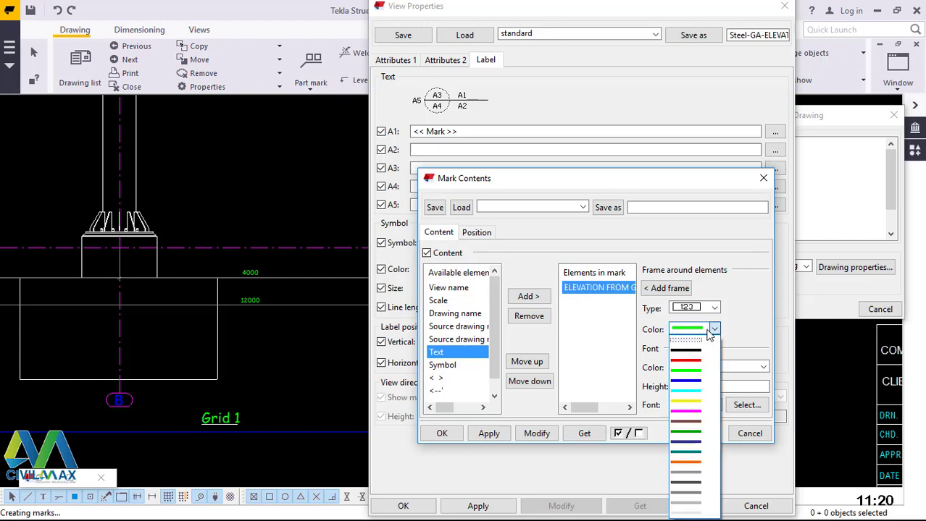
left_click(705, 354)
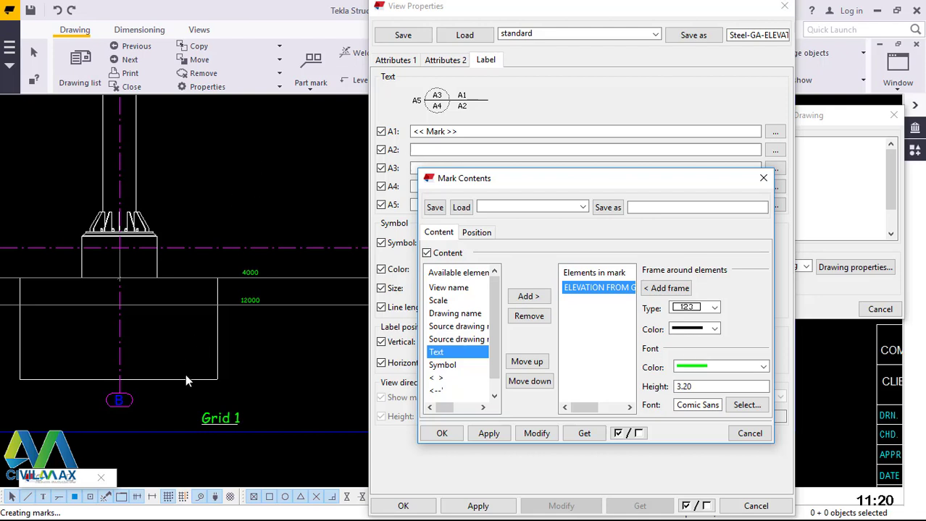
left_click(702, 367)
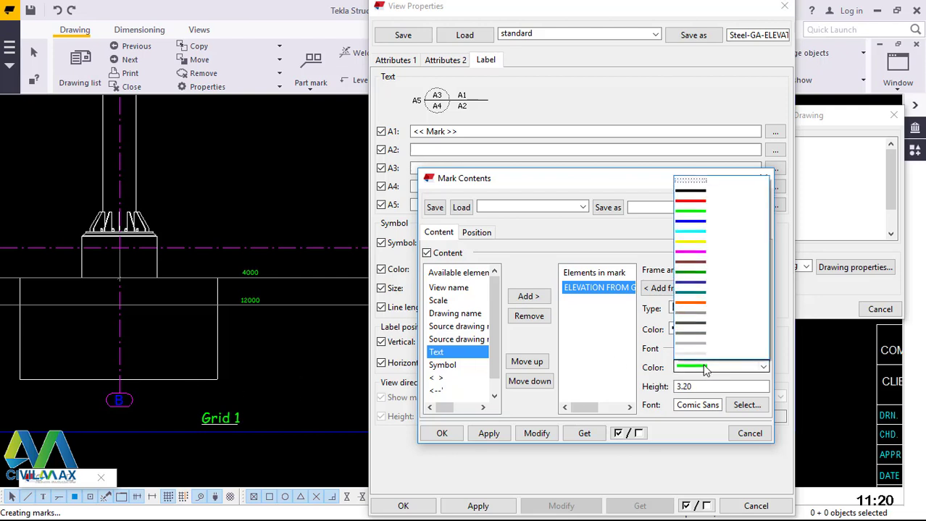
left_click(699, 191)
left_click_drag(709, 387, 656, 386)
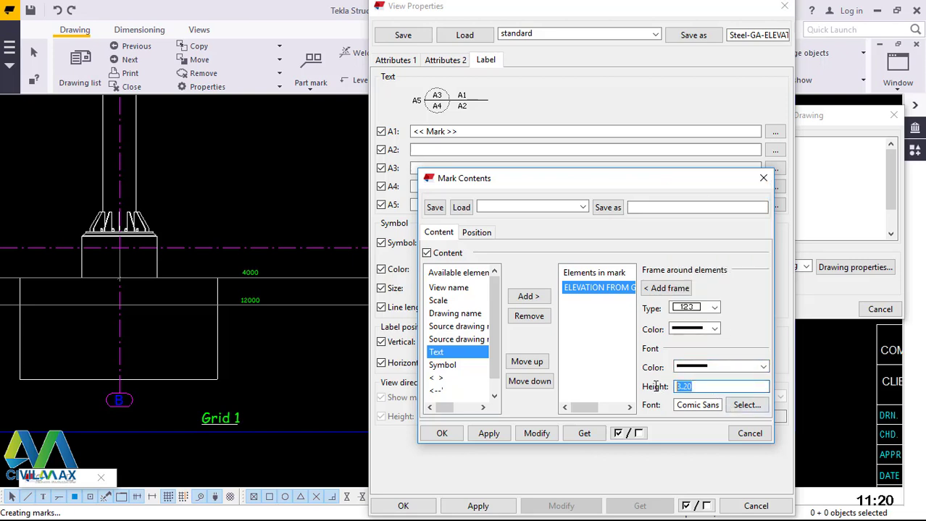
key("BackSpace")
type("5.00")
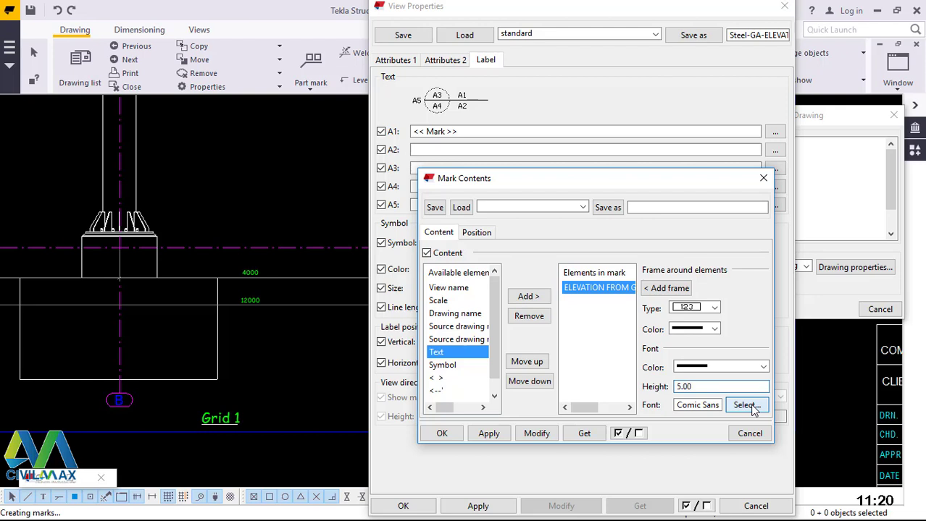
Set the elevation text element's font to RomanD in Bold style.
left_click(746, 406)
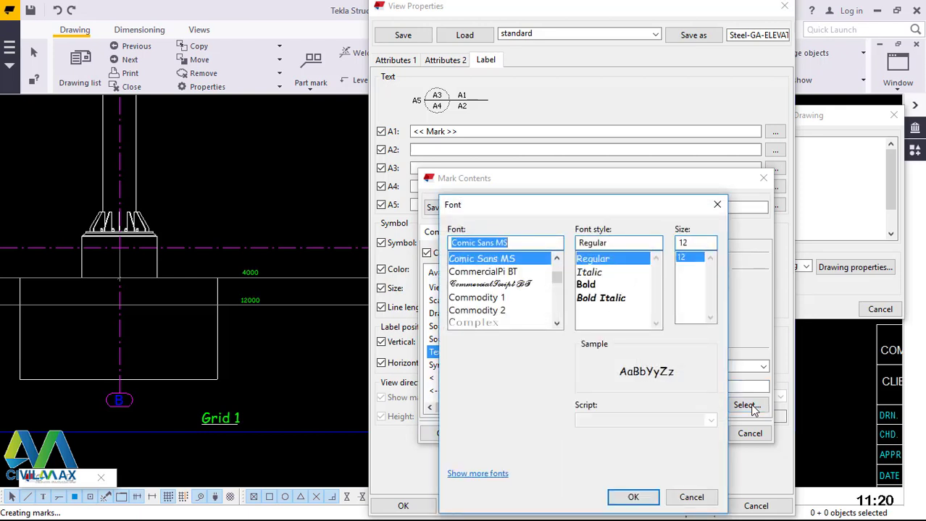
type("ROM")
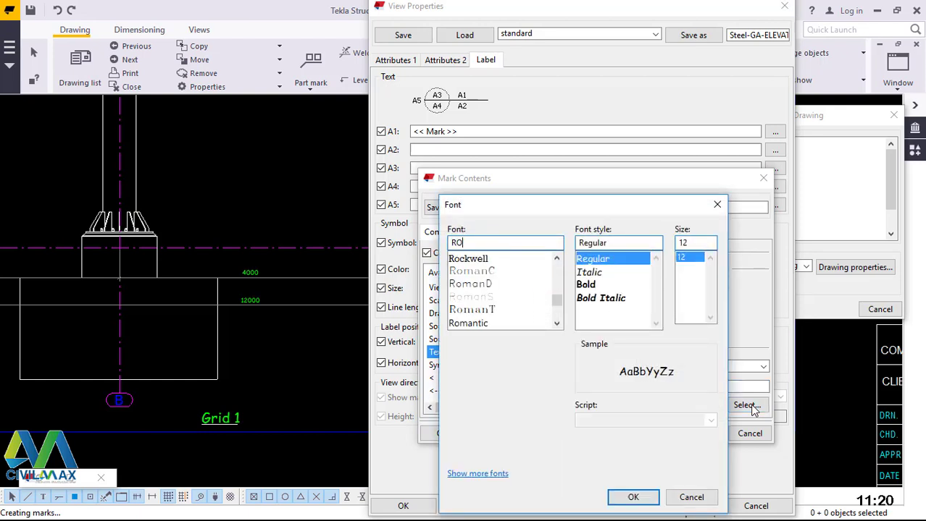
left_click(466, 274)
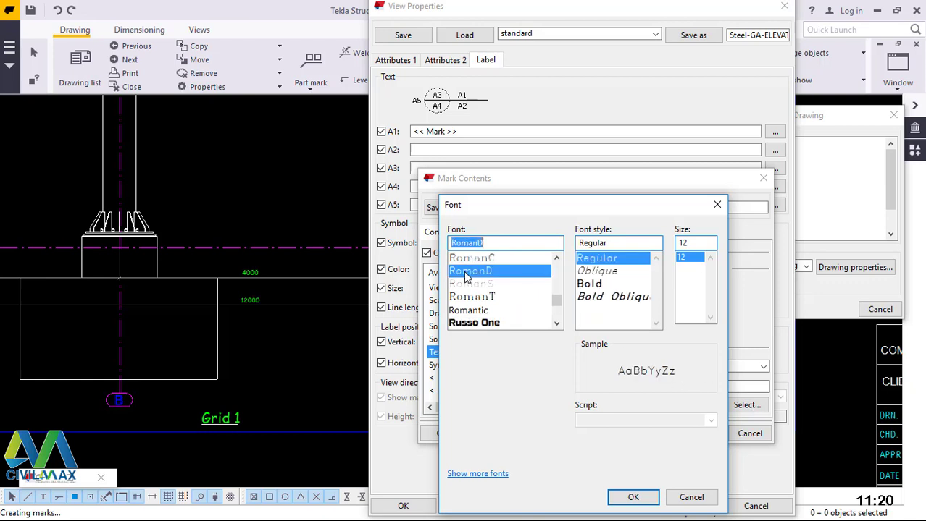
left_click(593, 284)
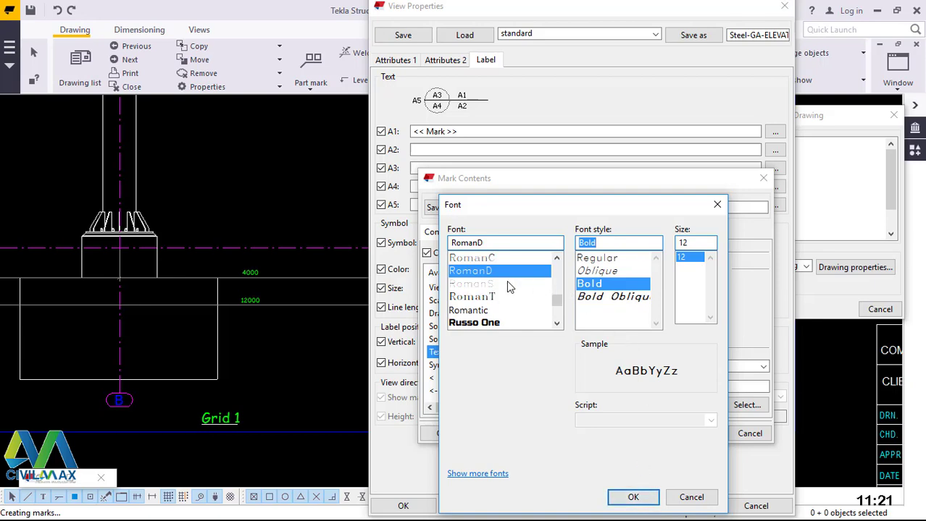
left_click(633, 498)
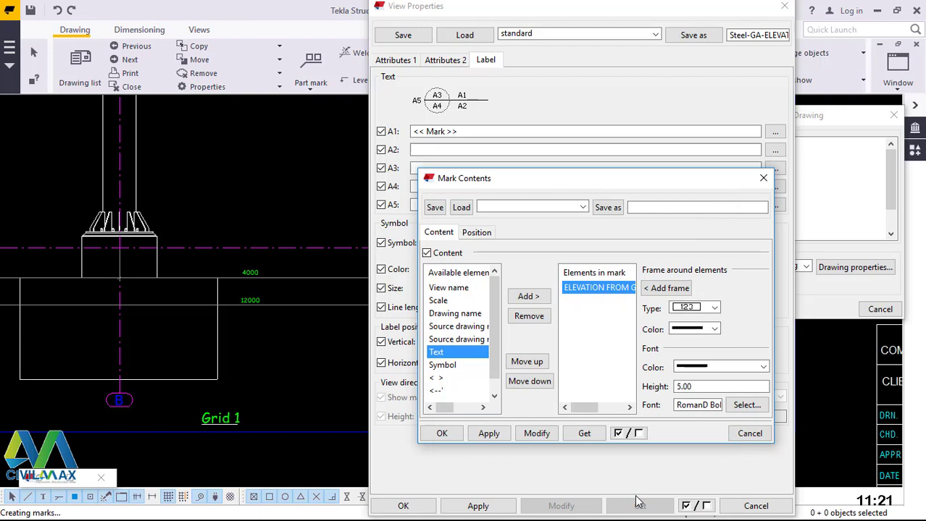
Apply and accept the A1 mark contents and apply the view properties.
left_click(692, 386)
left_click(586, 432)
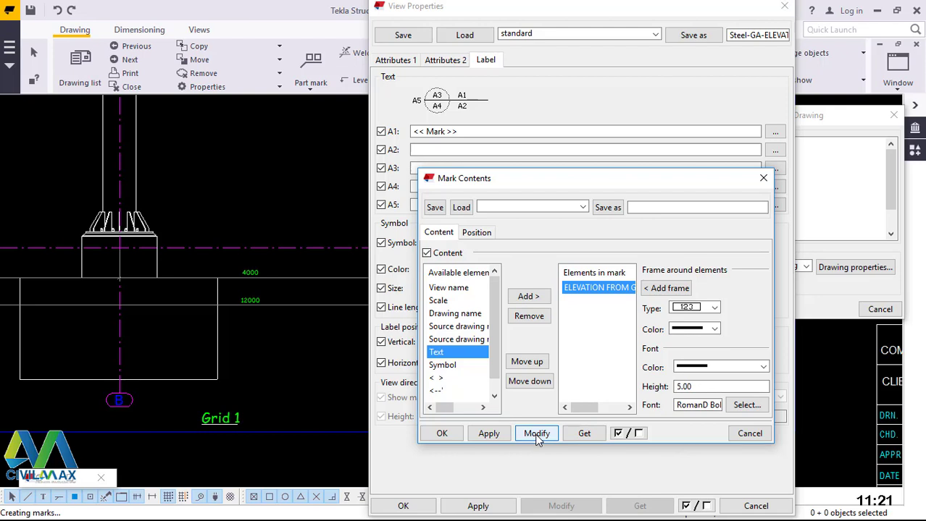
left_click(487, 433)
left_click(441, 433)
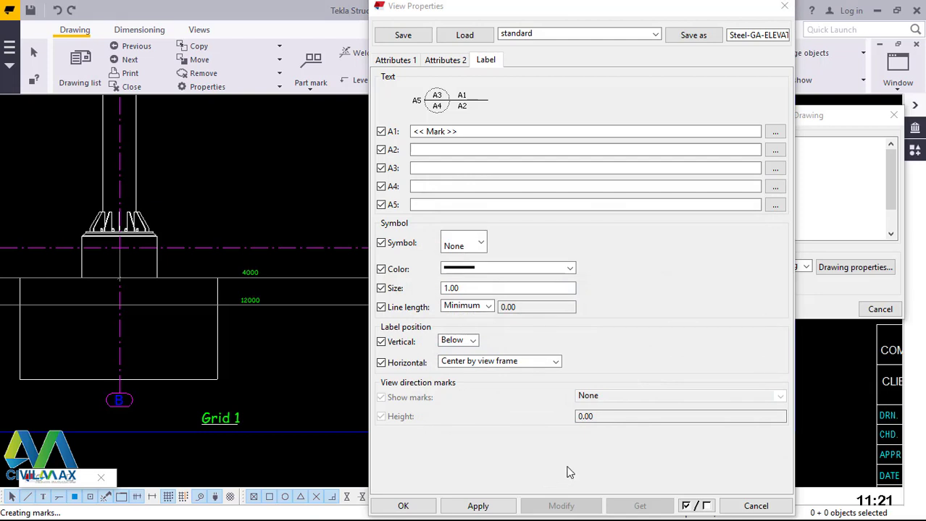
left_click(600, 416)
left_click(478, 506)
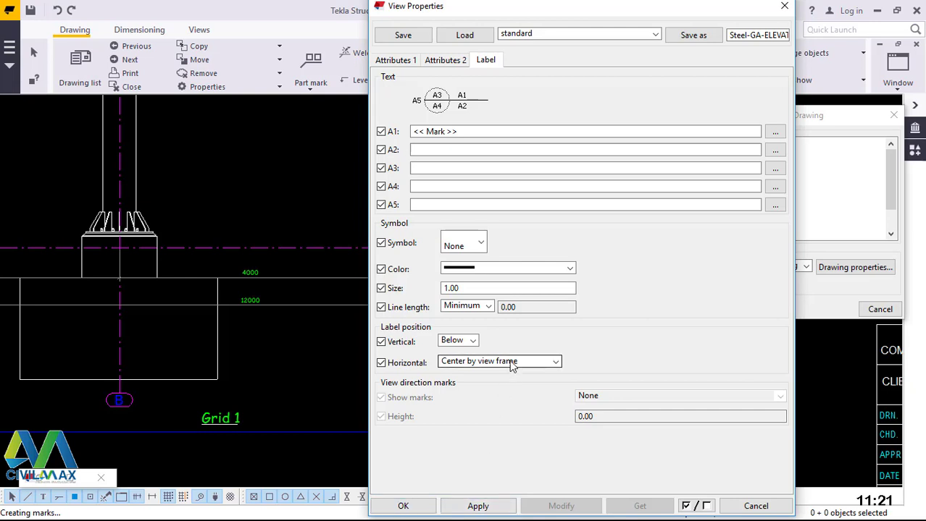
Replace the View name element in the selected Grid 1 view's A1 label mark with the text "ELEVATION FROM GRIDLINE 1".
left_click(223, 420)
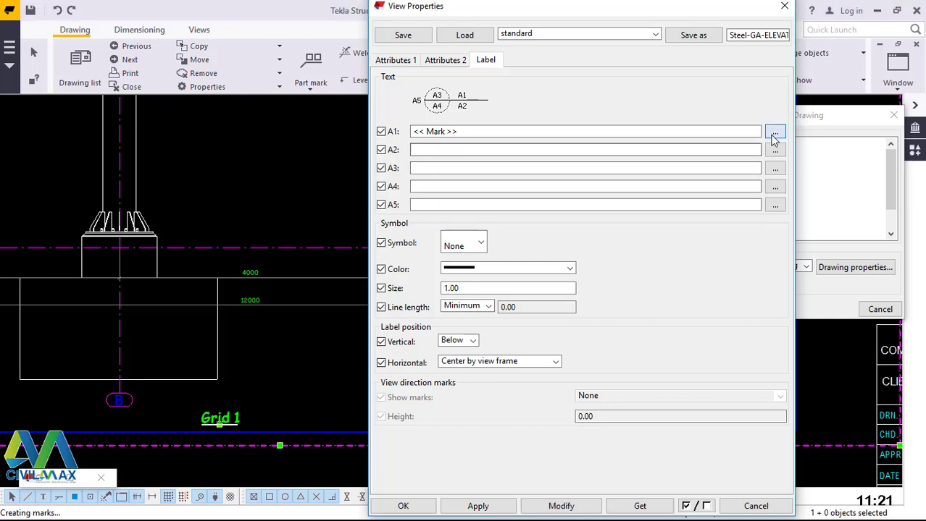
left_click(774, 133)
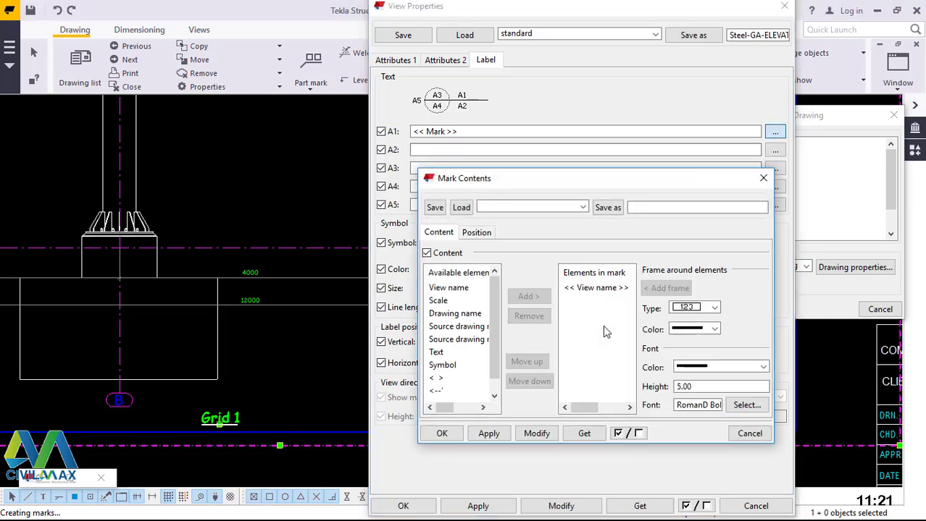
left_click(600, 288)
left_click(529, 316)
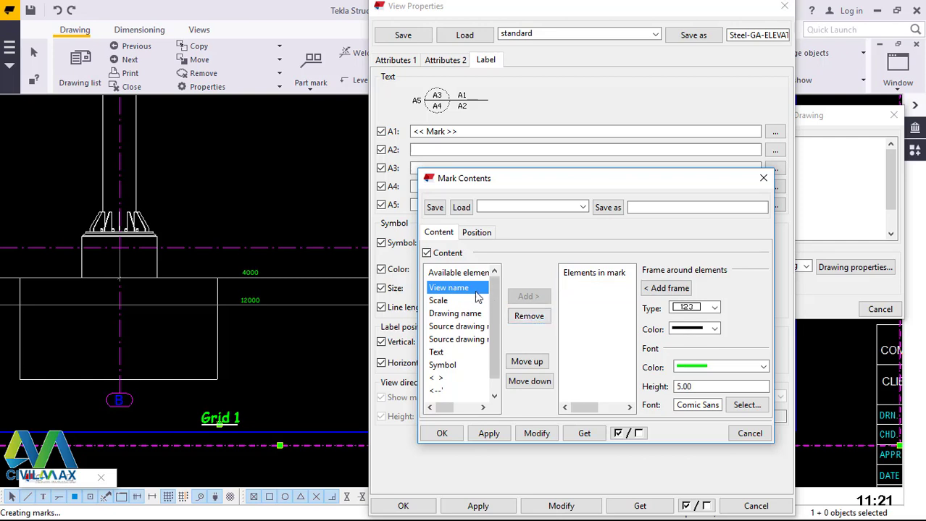
left_click(437, 353)
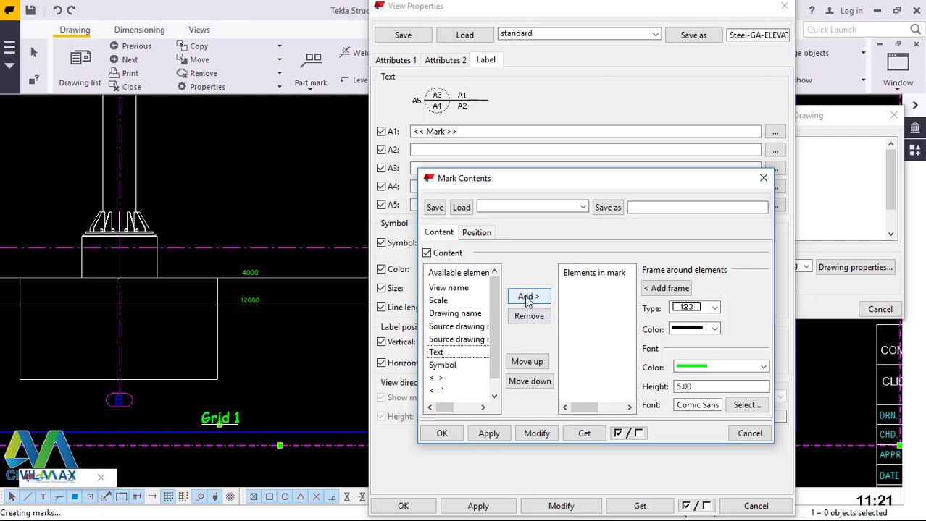
left_click(528, 297)
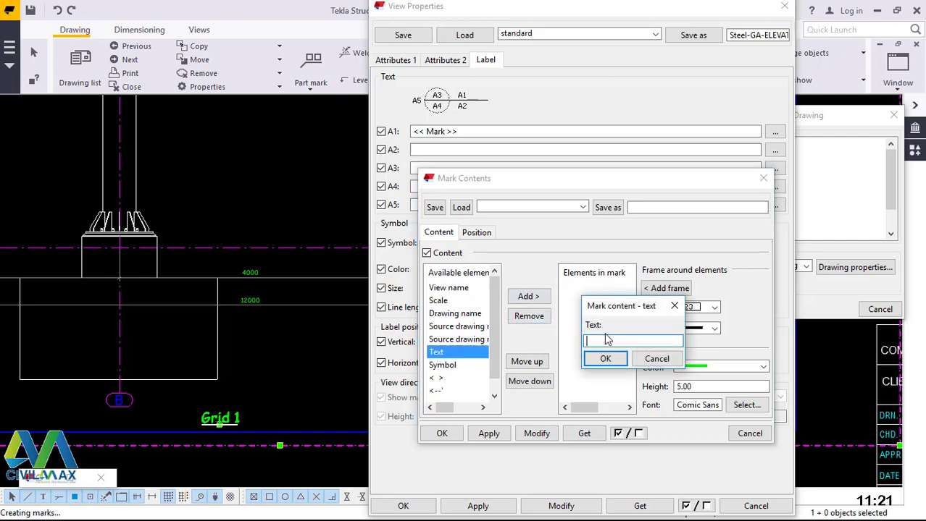
type("ELEVATION FROM GR")
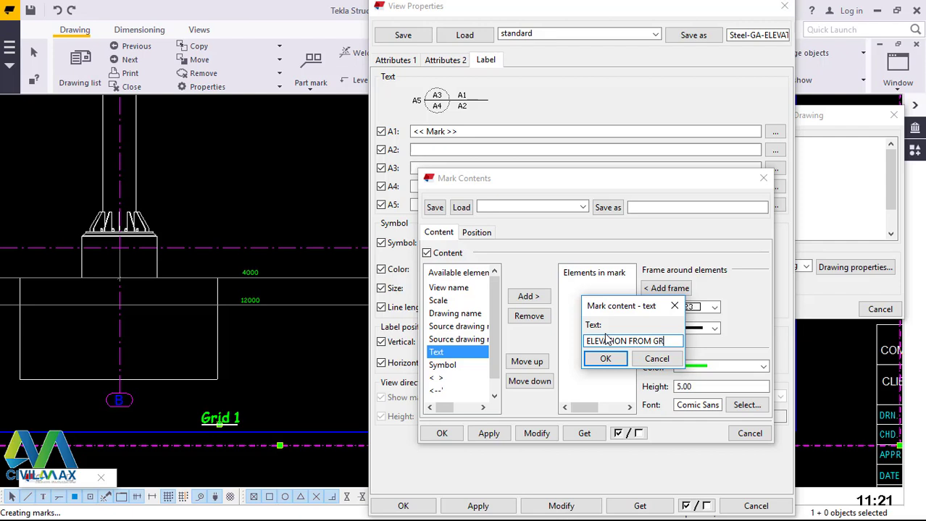
type("IDLIN")
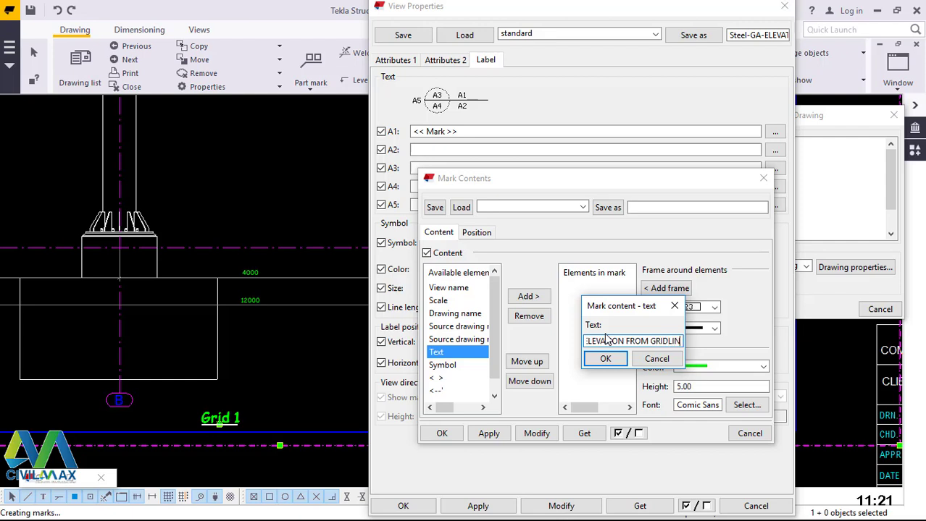
type("E 1")
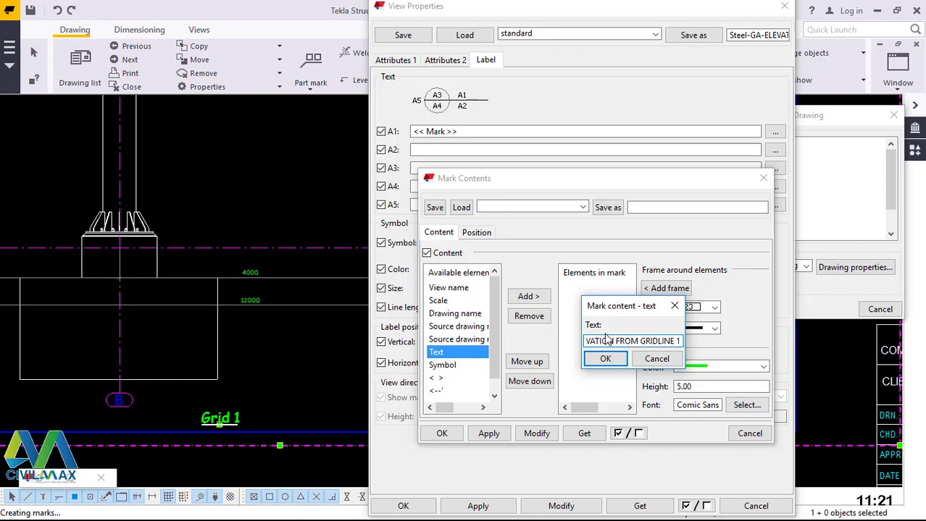
left_click(608, 358)
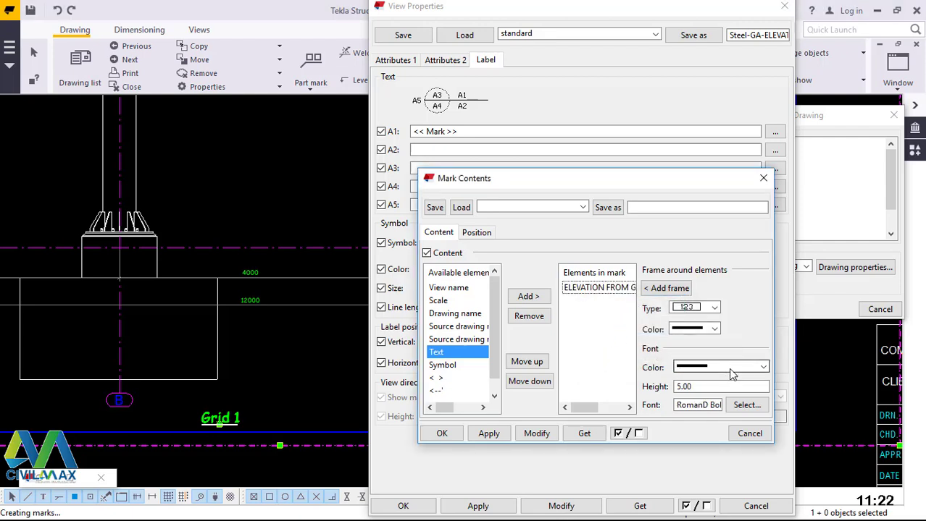
Modify the selected view's label with the new mark contents, and accept the mark contents and view properties.
left_click(536, 434)
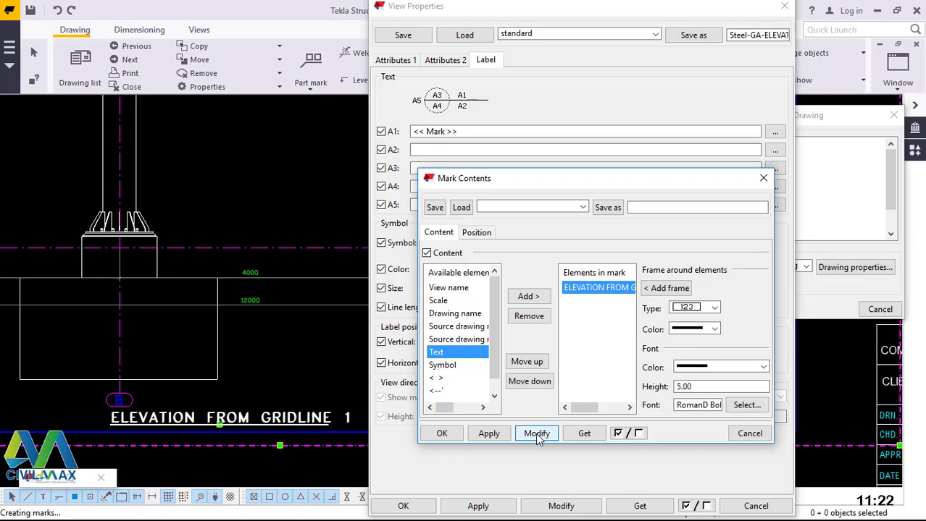
left_click(441, 434)
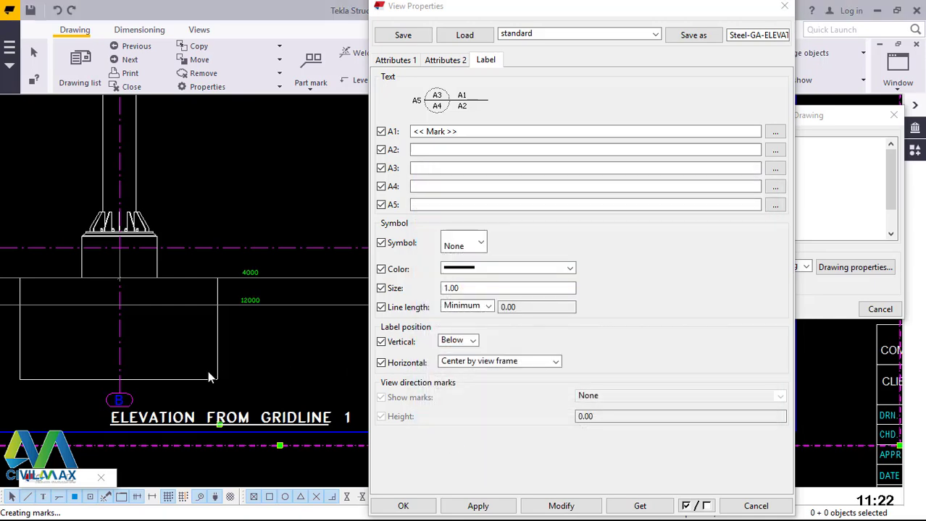
scroll(278, 358, "down", 2)
scroll(278, 358, "down", 1)
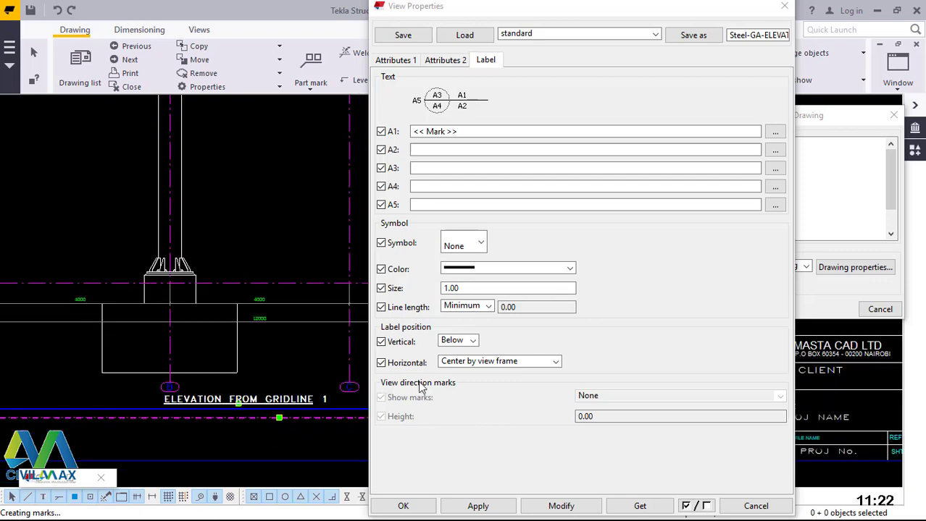
left_click(512, 307)
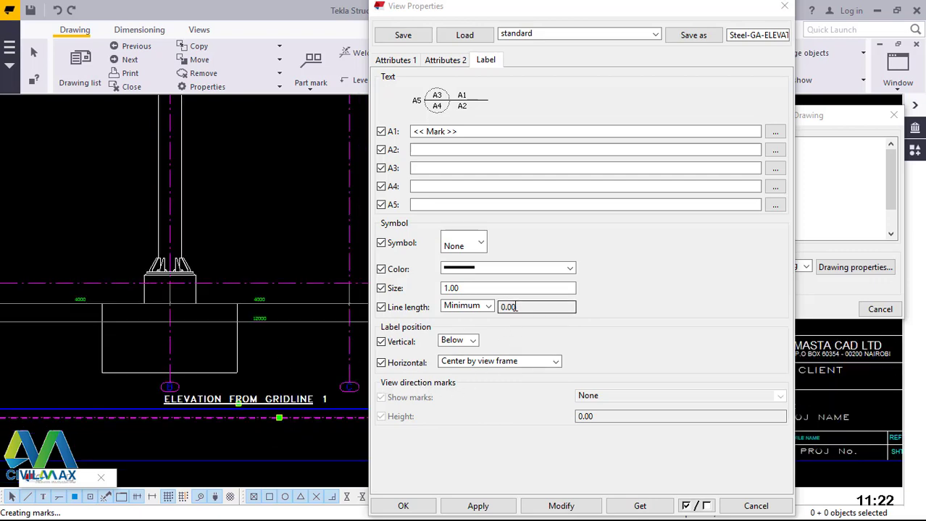
left_click(478, 506)
left_click(405, 506)
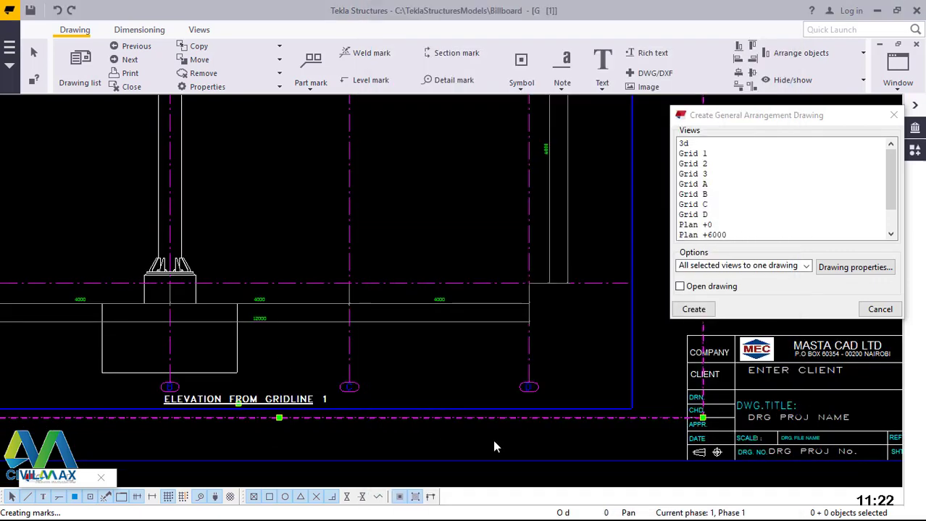
Reopen the elevation view's A1 label mark contents and set the text element's height to 8.
scroll(340, 432, "up", 2)
scroll(323, 429, "up", 1)
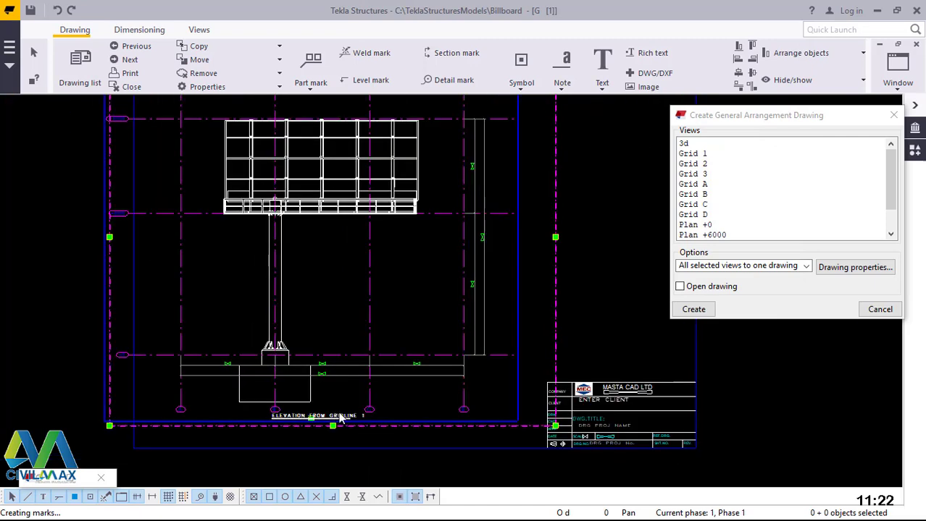
scroll(301, 423, "down", 1)
scroll(320, 423, "up", 1)
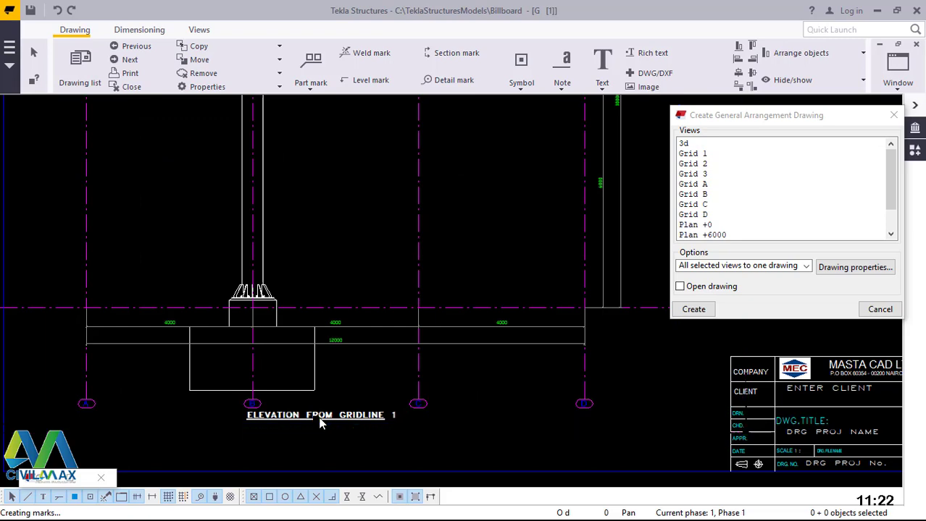
double_click(319, 424)
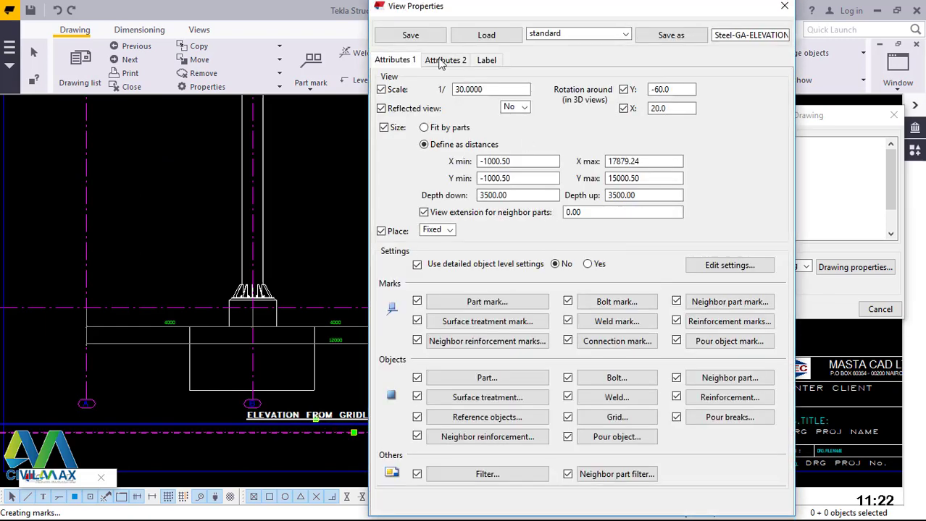
left_click(486, 60)
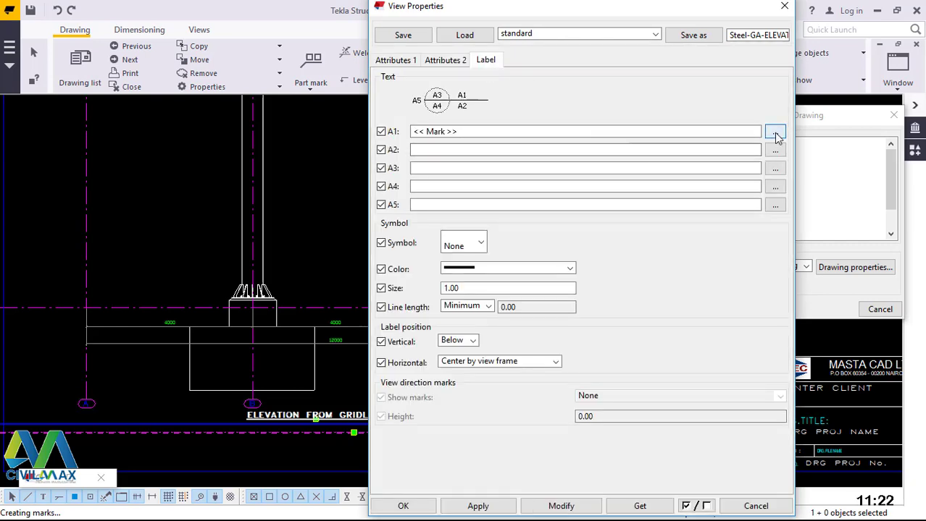
left_click(775, 133)
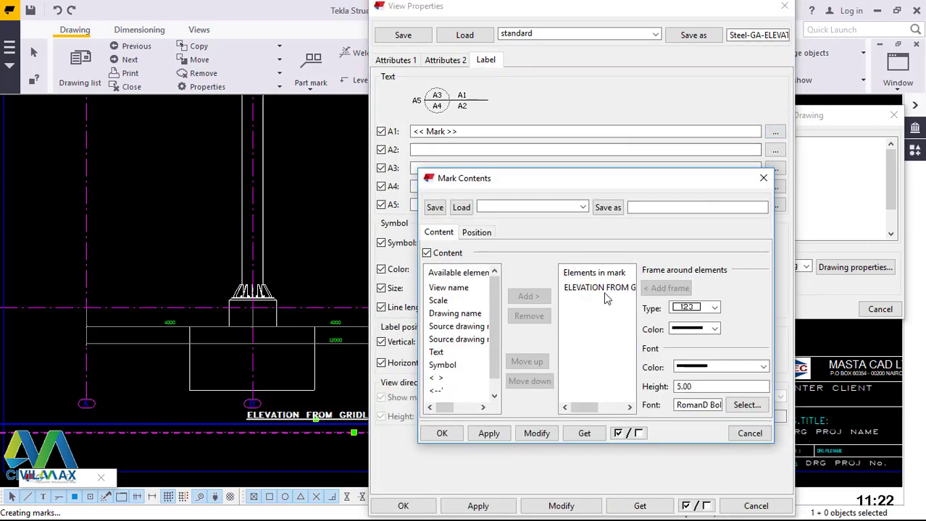
left_click(604, 290)
double_click(680, 385)
left_click_drag(681, 386, 672, 389)
type("8")
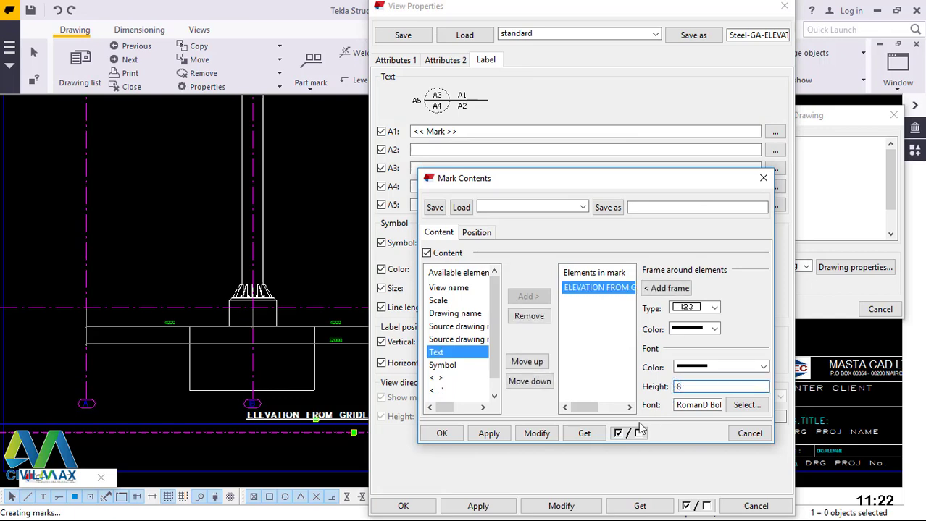
Modify the view label with the new text height and accept the mark contents and view properties.
left_click(538, 437)
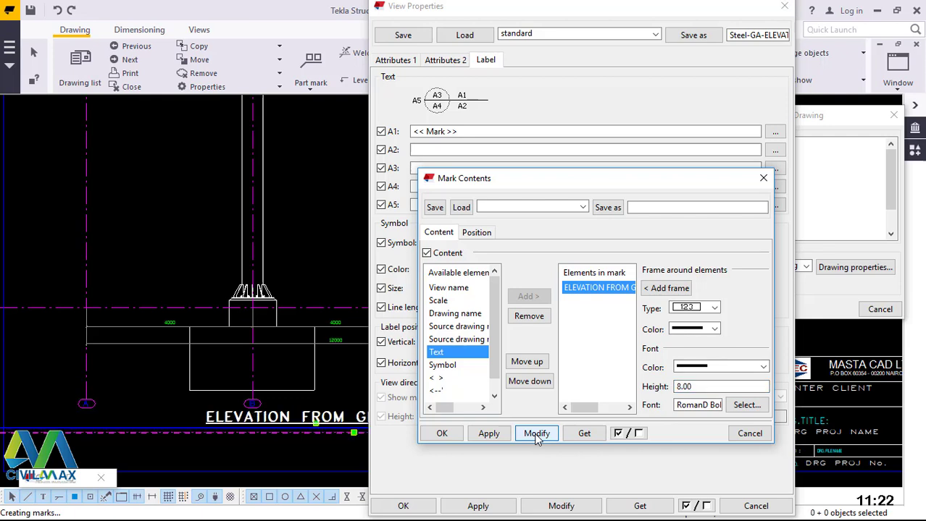
left_click(442, 433)
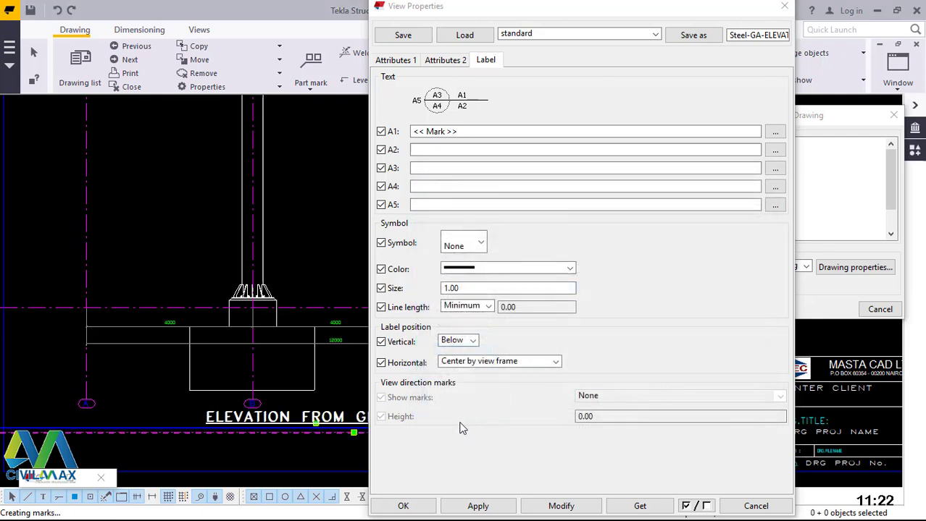
left_click(408, 506)
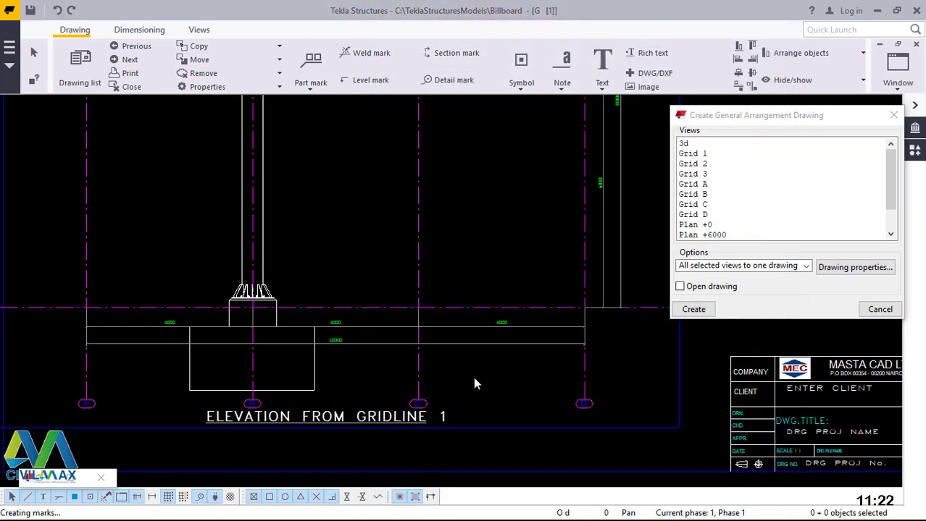
Open the grid properties for the grid lines in the elevation view.
scroll(334, 397, "up", 3)
scroll(322, 420, "down", 3)
scroll(322, 425, "down", 3)
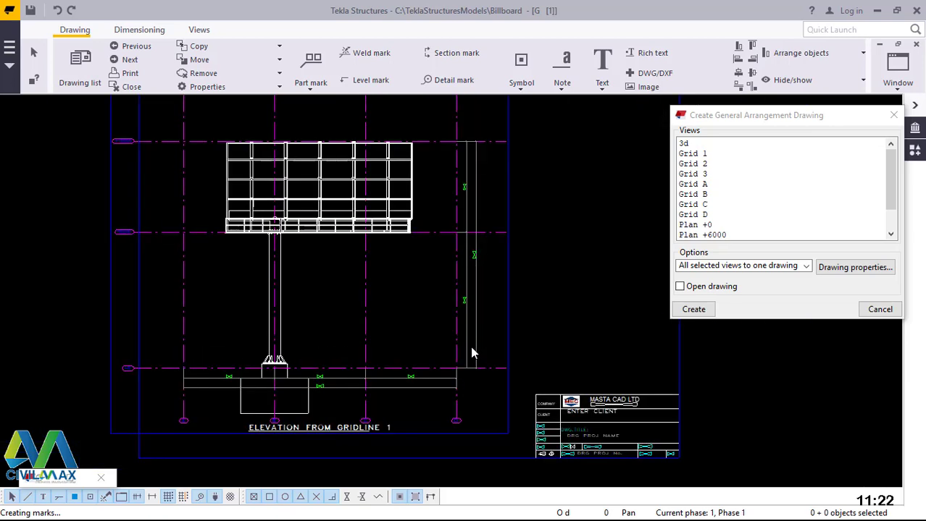
scroll(355, 168, "up", 4)
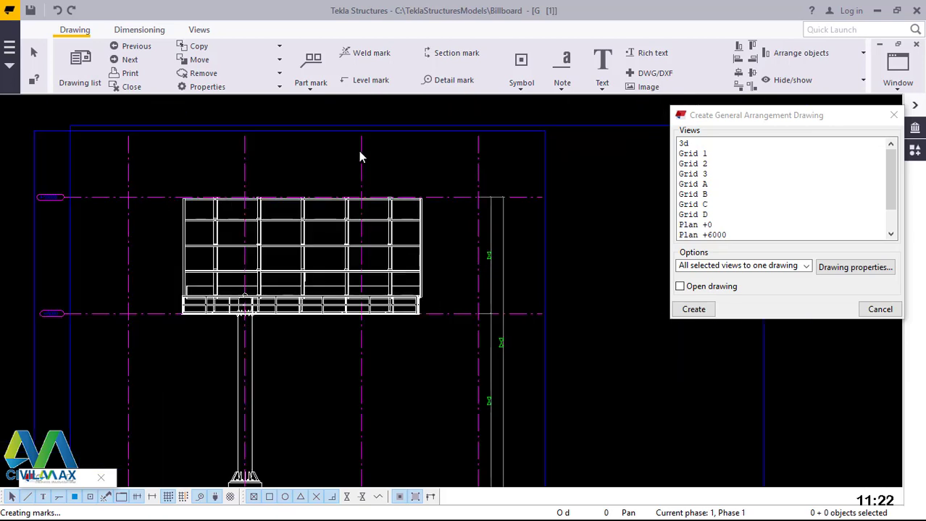
scroll(366, 168, "down", 2)
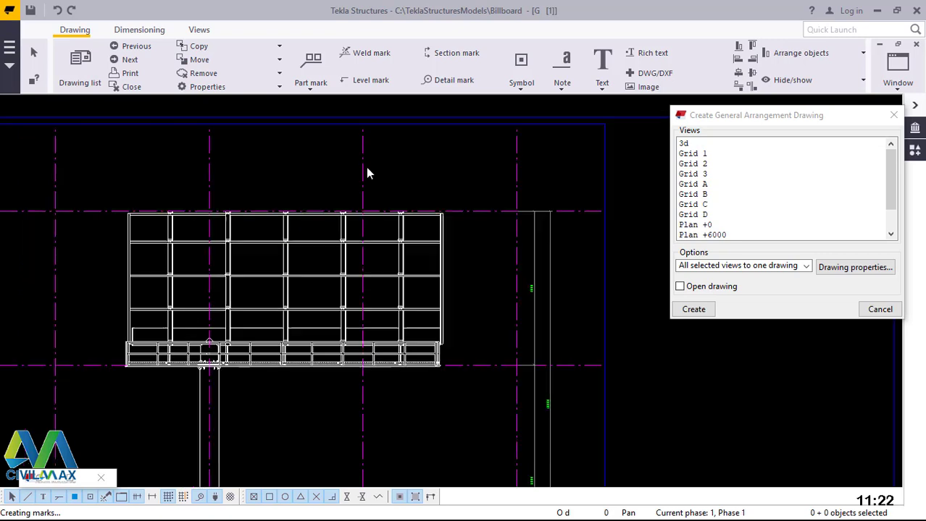
left_click(364, 160)
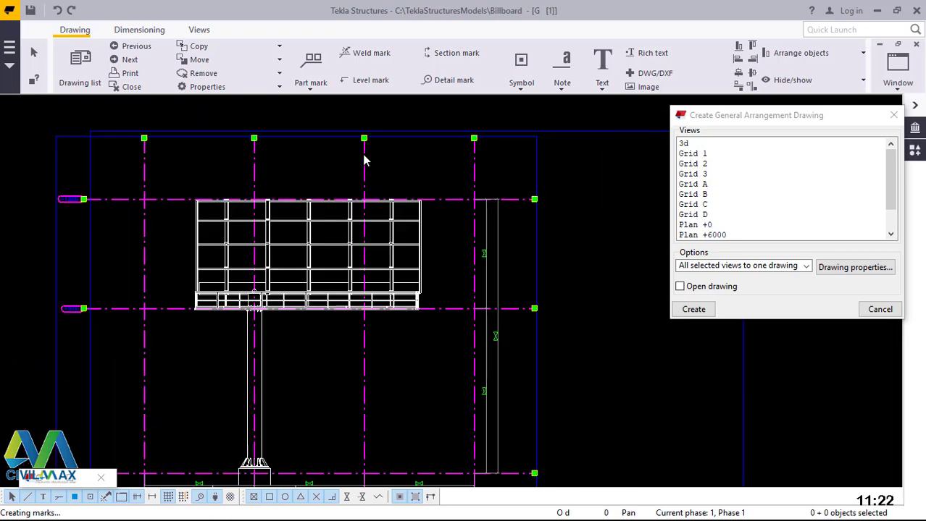
double_click(364, 159)
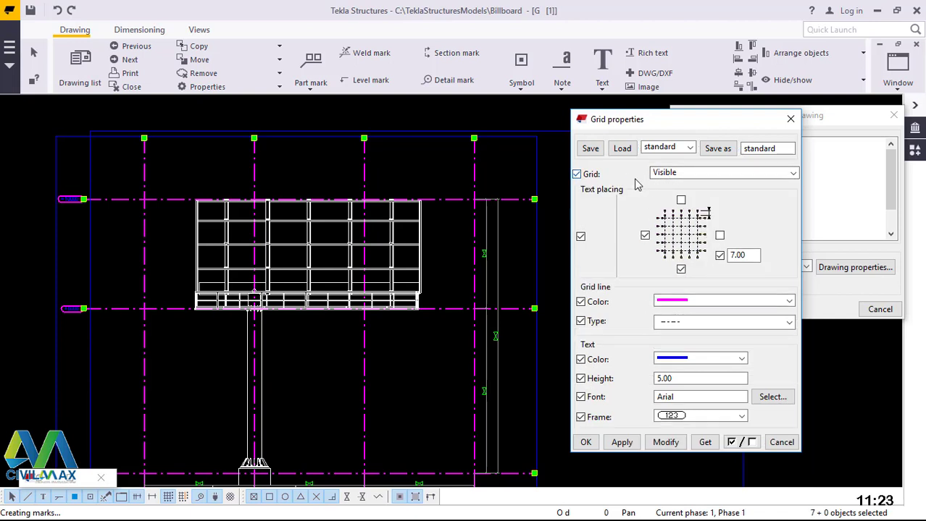
Set the elevation's grid to Only grid labels visible and modify the grid with it.
left_click(739, 174)
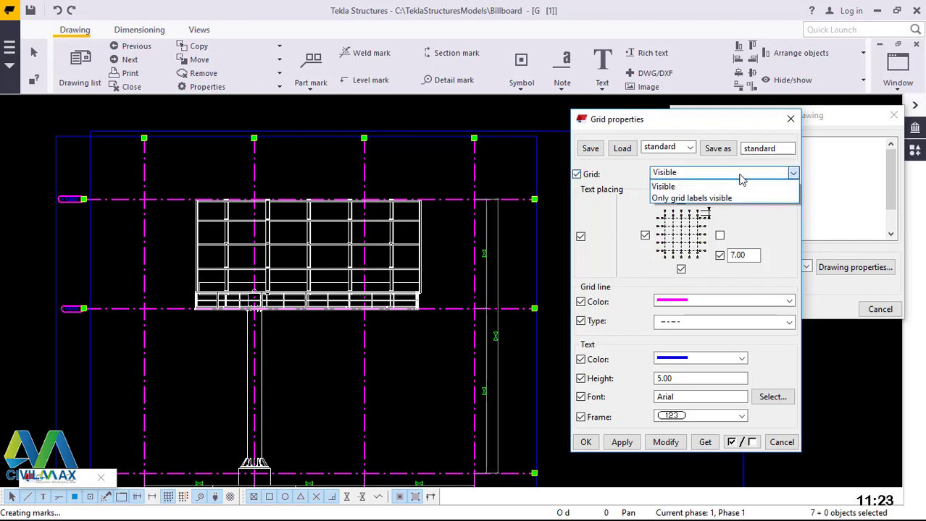
left_click(710, 201)
left_click(661, 440)
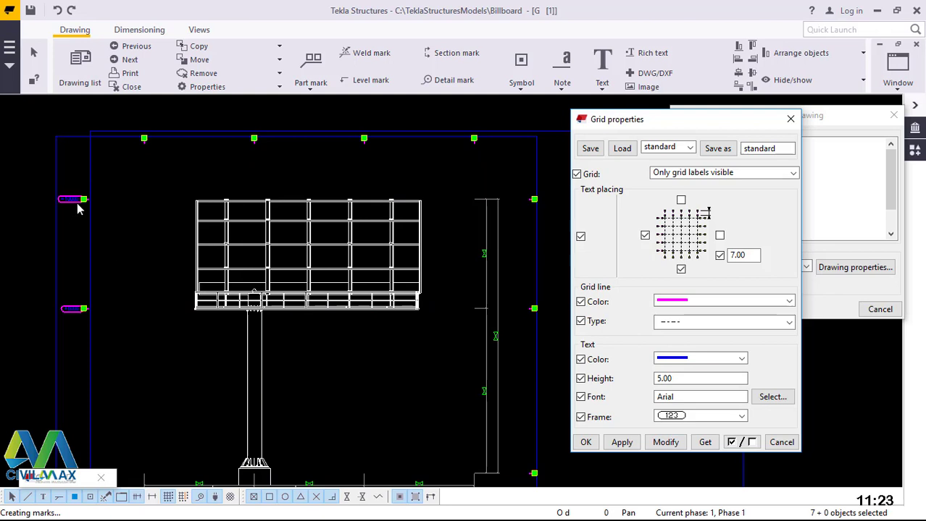
Turn off the grid label text placing at the left and bottom sides of the grid, modifying the grid after each change.
left_click(644, 235)
left_click(664, 442)
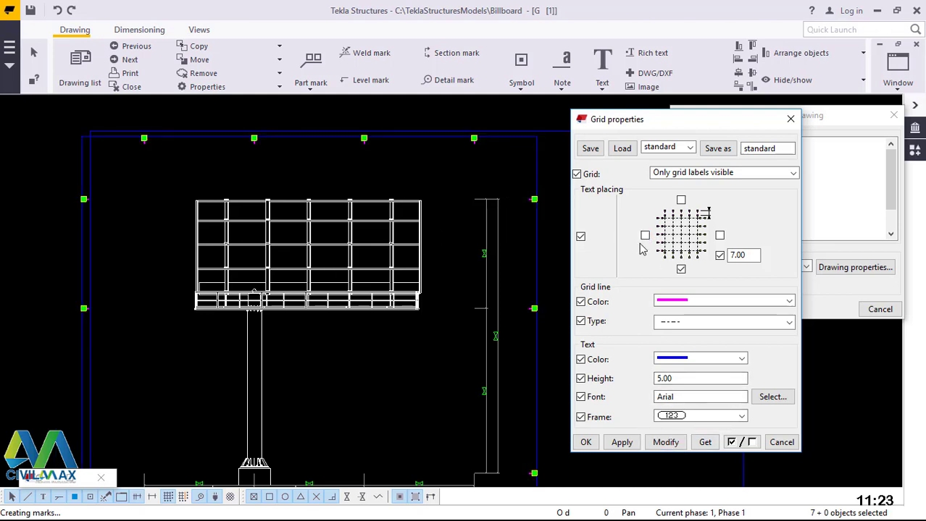
left_click(682, 269)
left_click(666, 443)
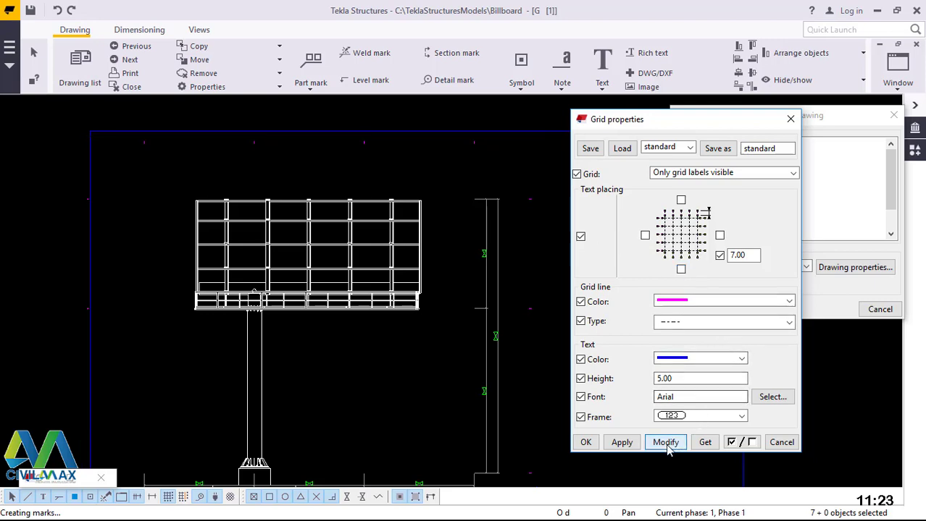
Set the elevation's grid to Visible and modify the grid lines with this setting.
scroll(477, 224, "up", 2)
scroll(412, 231, "up", 1)
scroll(435, 239, "down", 3)
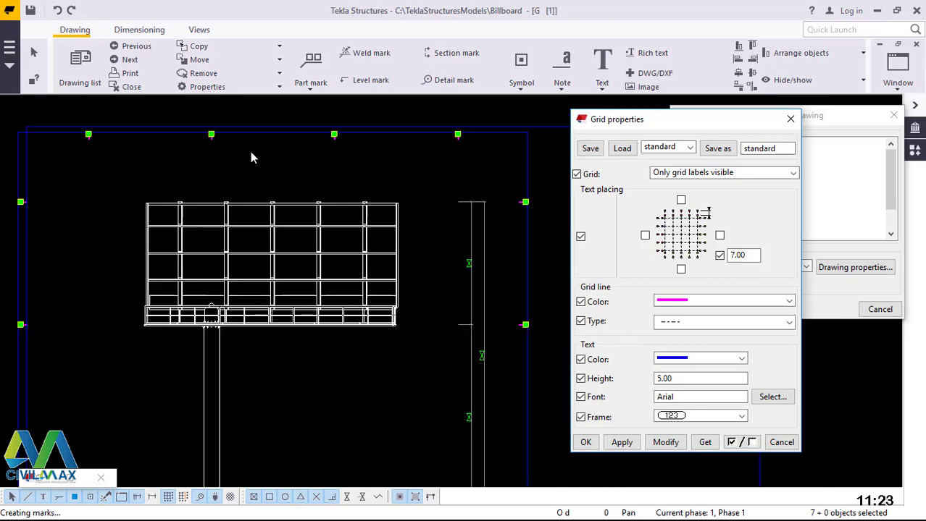
scroll(207, 133, "up", 1)
left_click(792, 173)
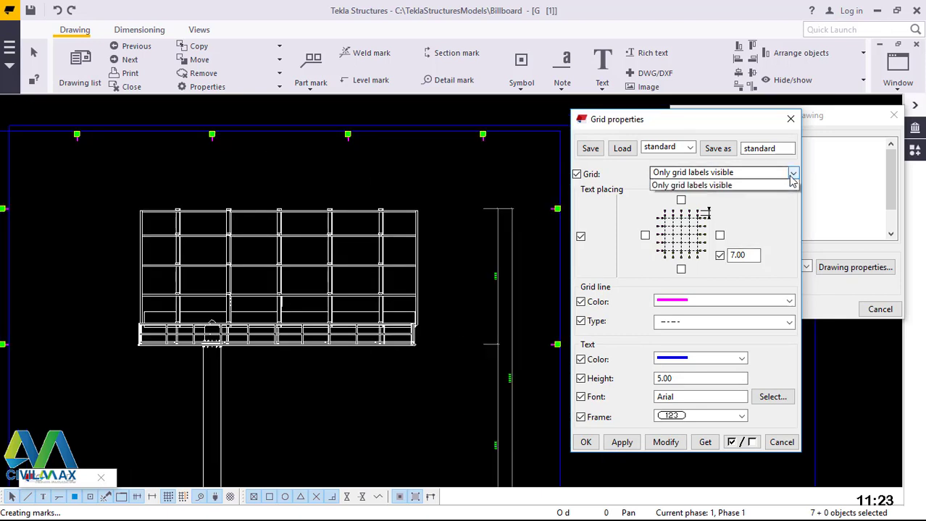
left_click(663, 187)
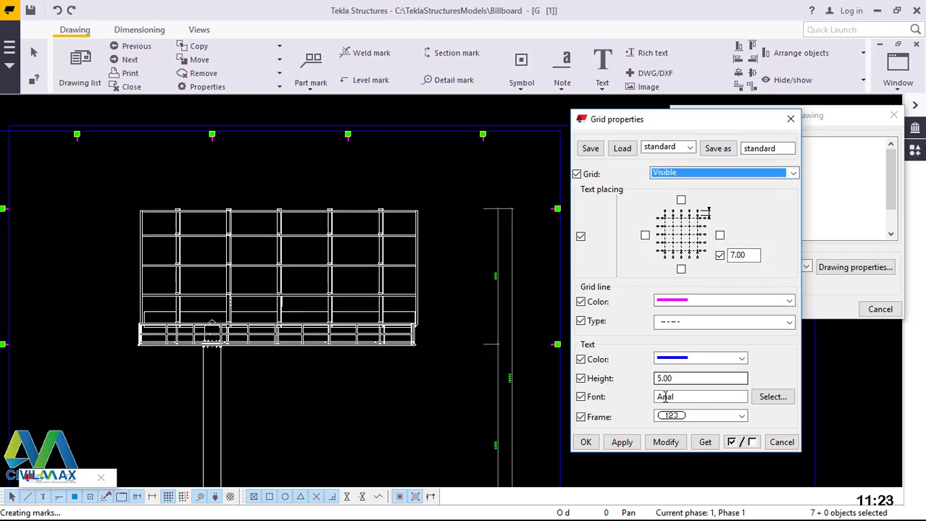
left_click(665, 443)
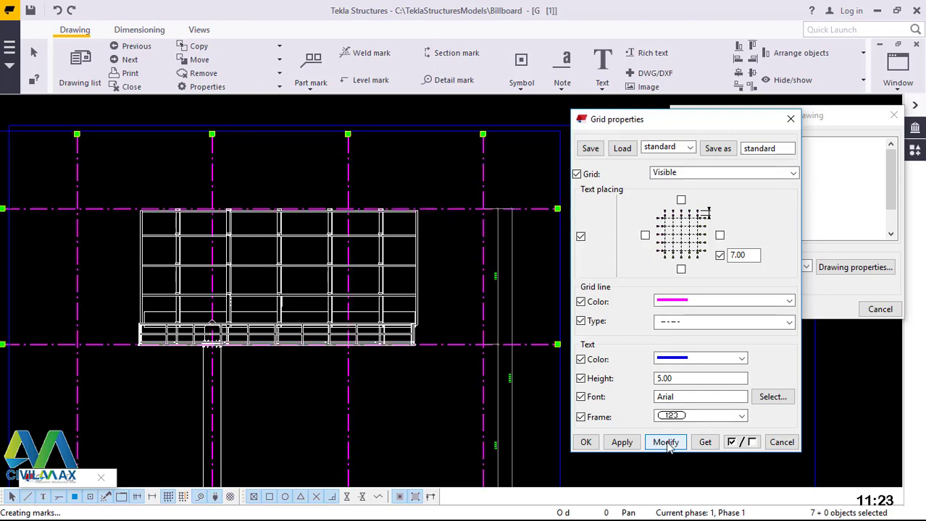
Change both the grid line colour and the grid text colour to black and modify the elevation's grid.
left_click(754, 302)
left_click(689, 328)
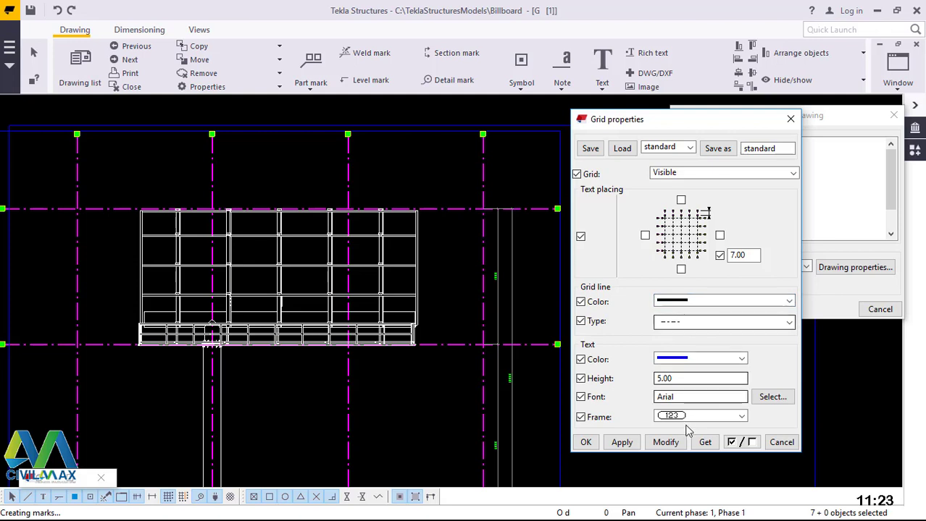
left_click(737, 359)
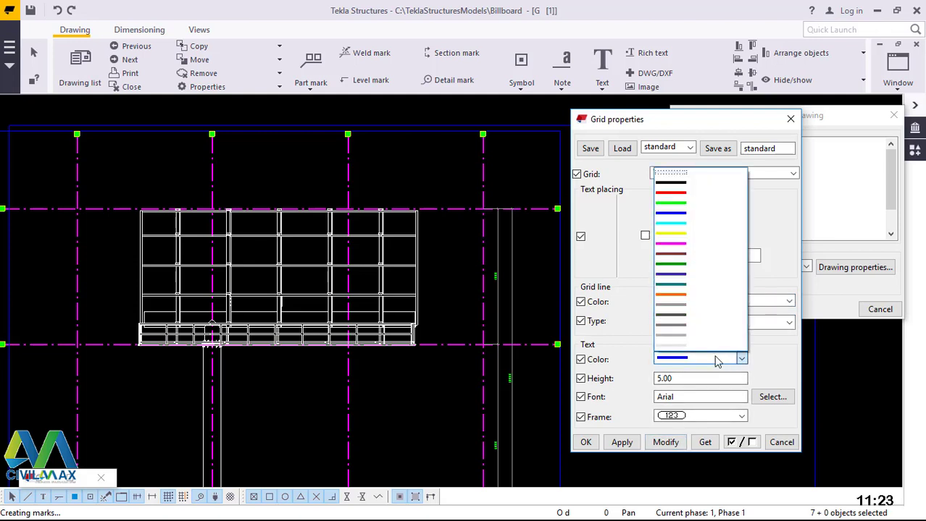
left_click(685, 190)
left_click(667, 443)
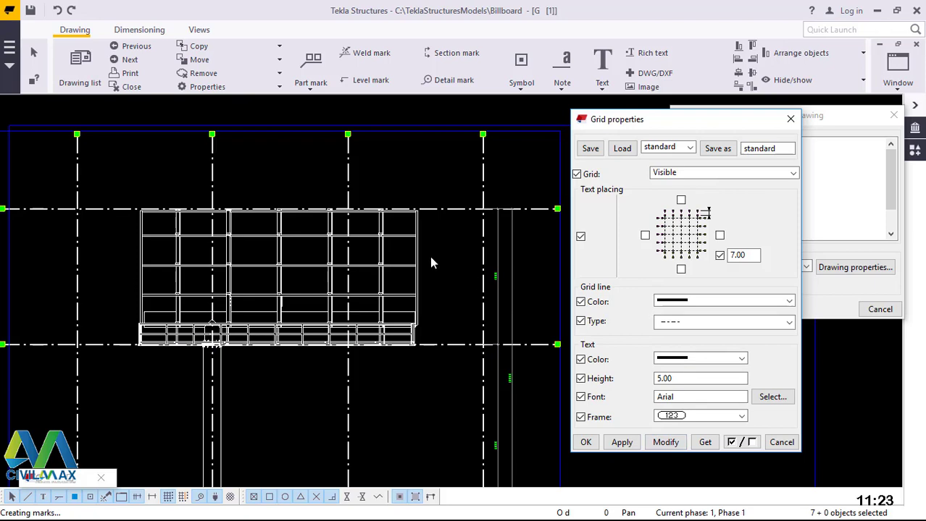
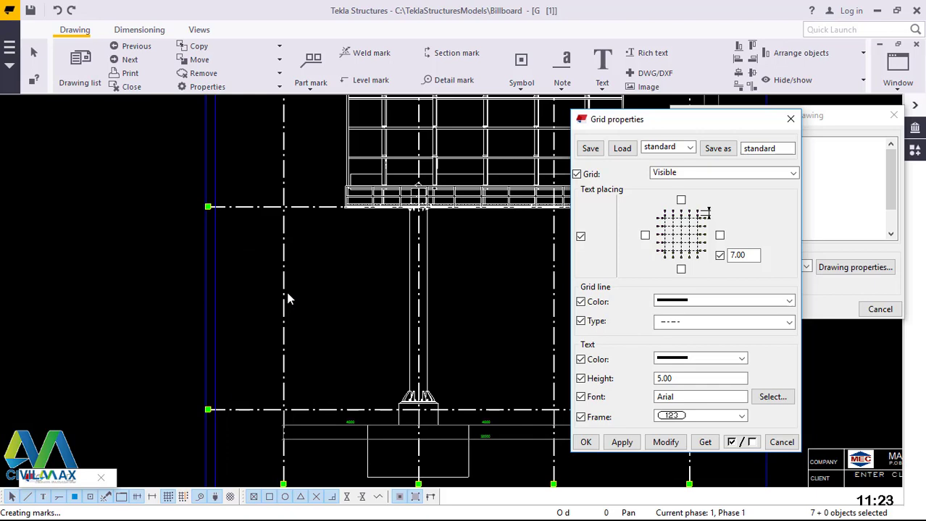
Check the grid lines and dimensions across the elevation view and accept the grid properties.
scroll(160, 325, "down", 1)
scroll(216, 328, "down", 3)
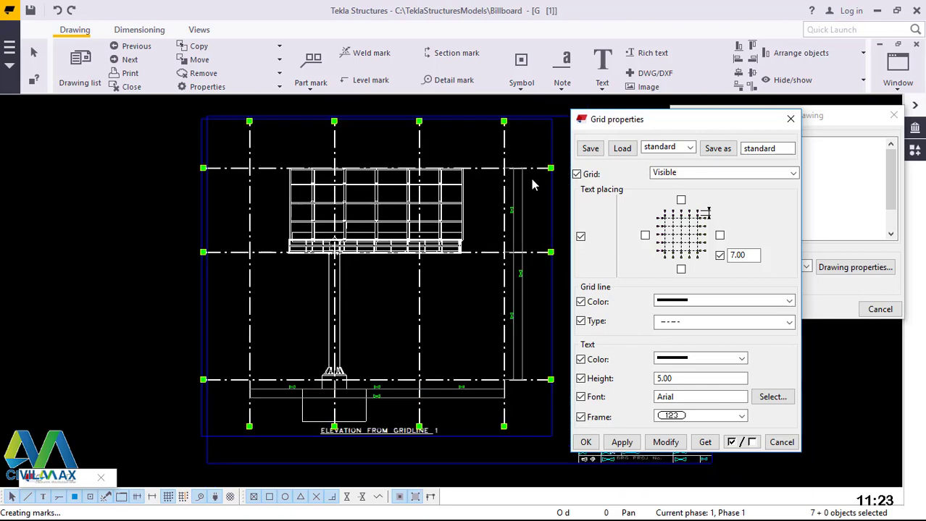
scroll(531, 175, "up", 1)
scroll(531, 176, "up", 2)
scroll(531, 175, "down", 1)
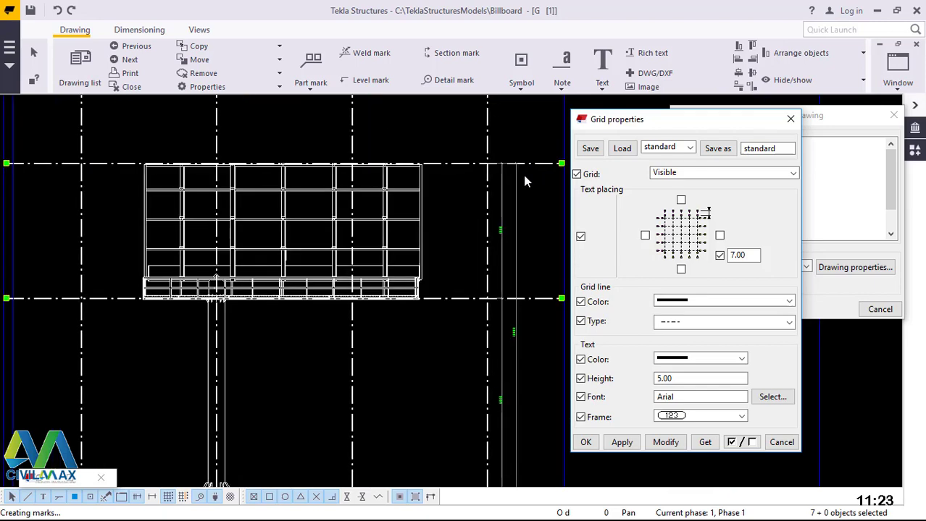
scroll(442, 396, "down", 2)
scroll(444, 406, "up", 4)
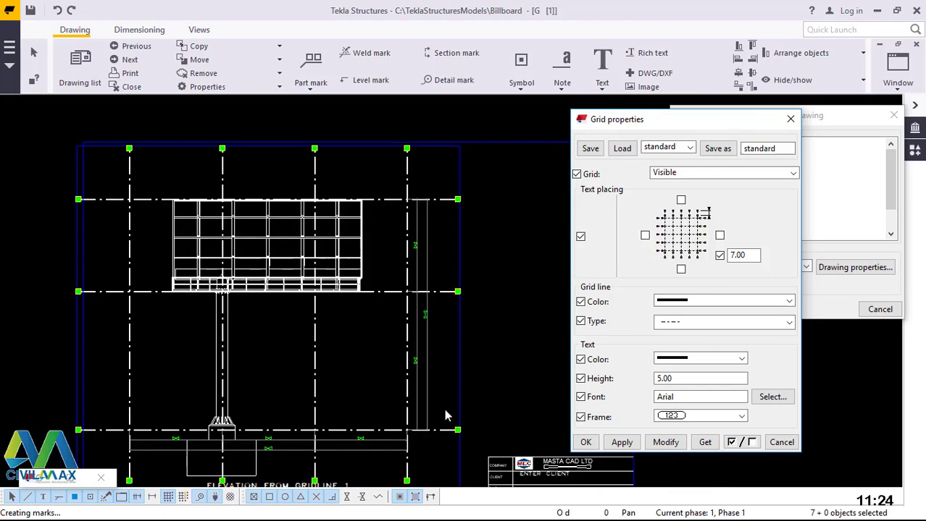
scroll(393, 331, "up", 1)
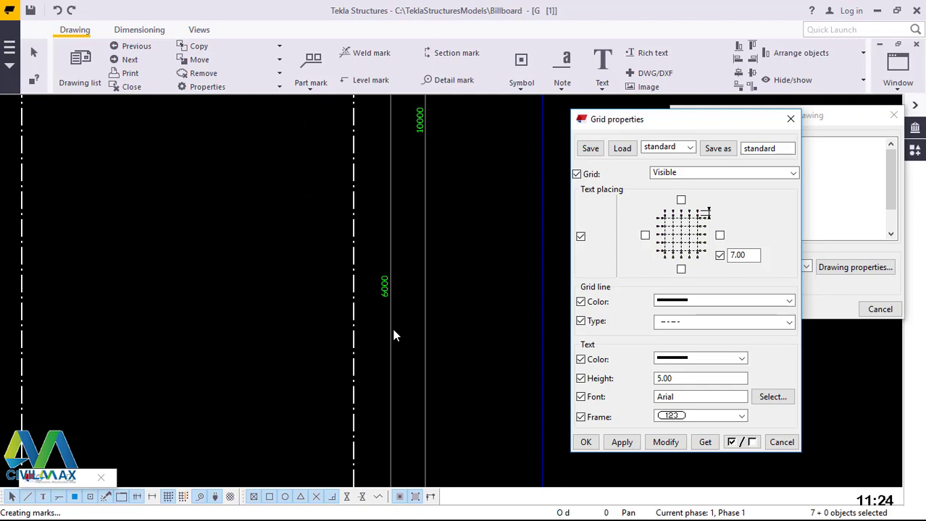
scroll(355, 366, "down", 3)
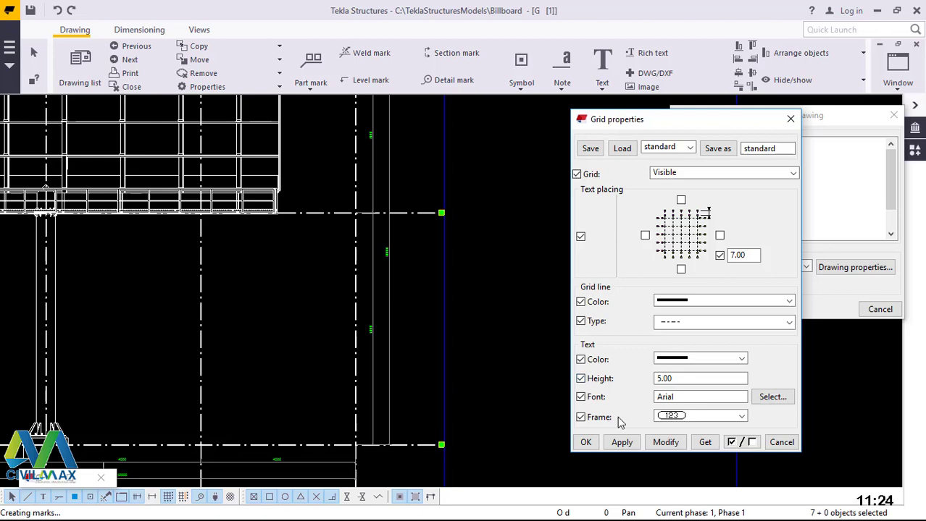
left_click(585, 442)
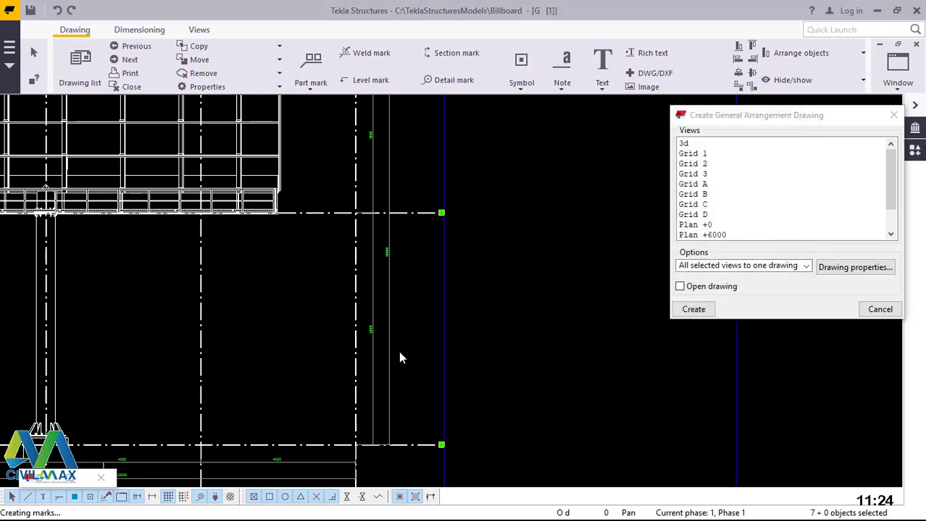
Select the two horizontal dimension lines below the elevation and open their dimension properties.
scroll(393, 351, "up", 1)
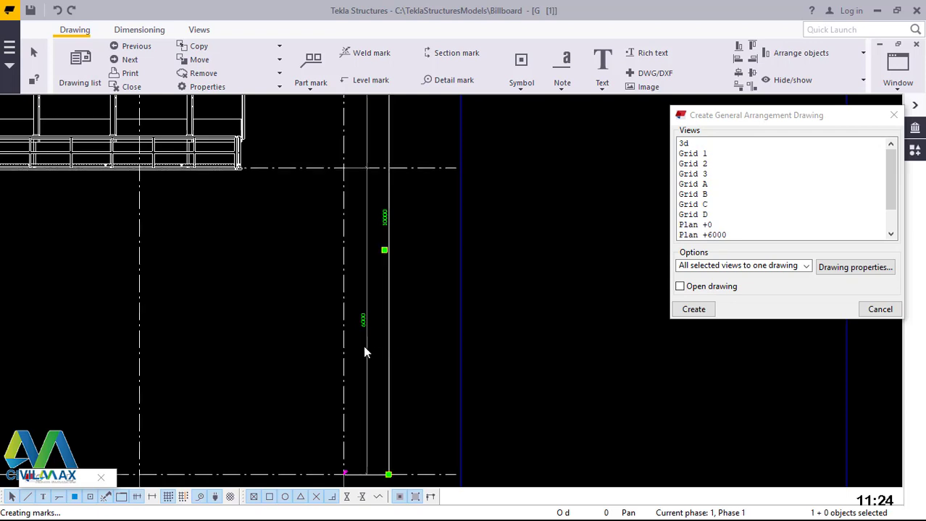
left_click(363, 348)
scroll(478, 206, "down", 2)
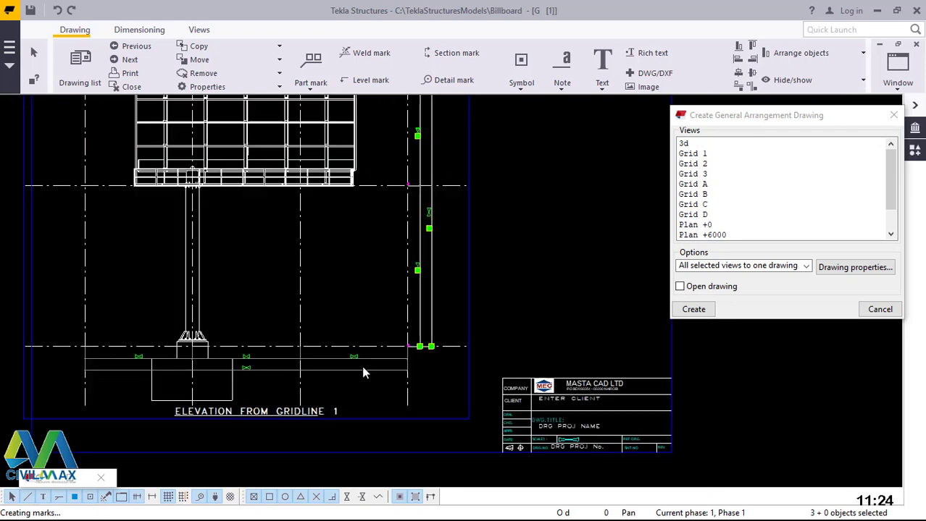
scroll(363, 369, "up", 2)
left_click(367, 348)
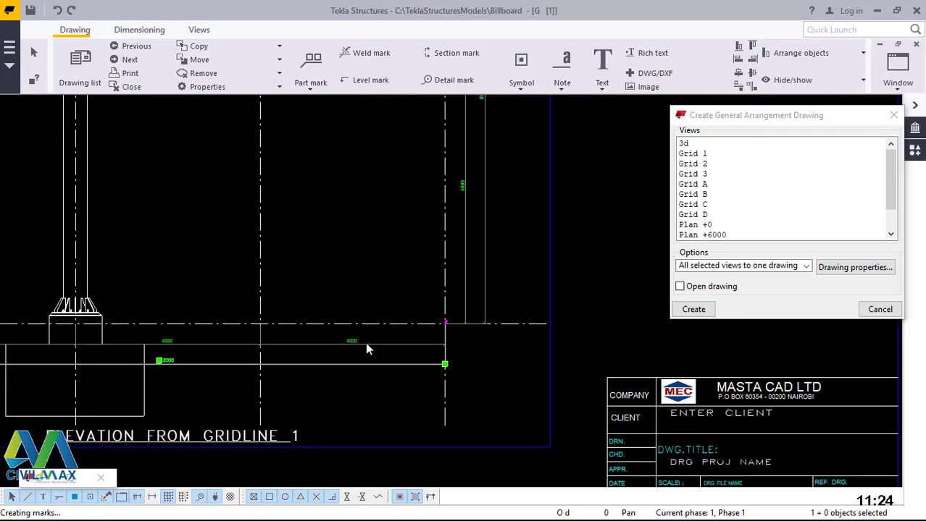
left_click(366, 344, "shift")
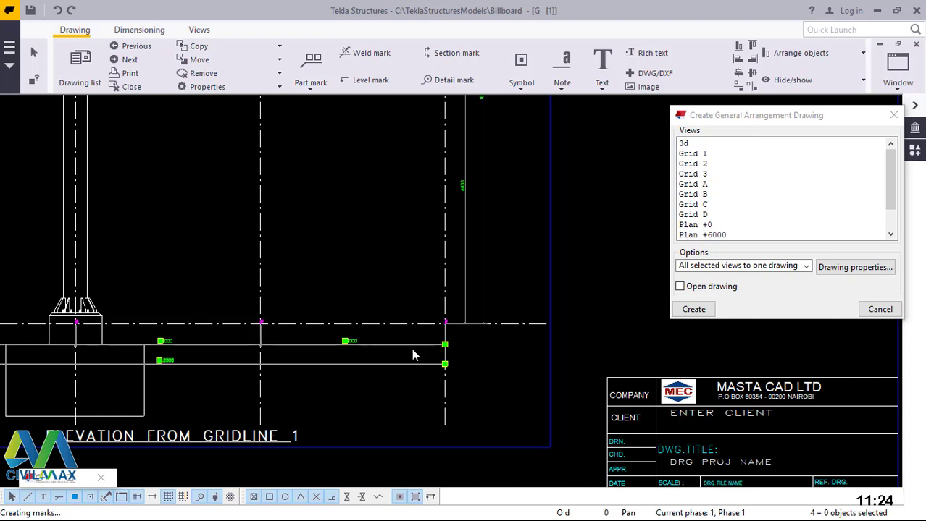
left_click(359, 343)
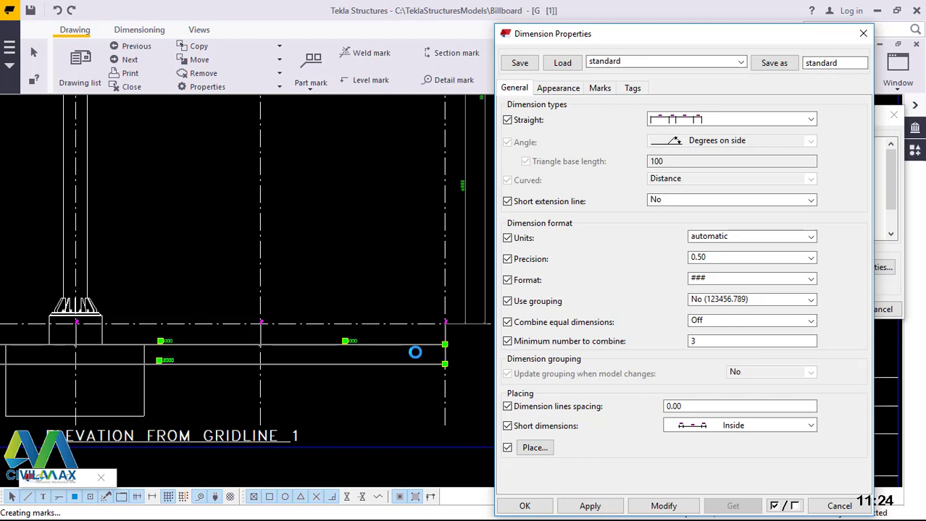
Set the selected dimensions' text colour to black and their text height to 6.
left_click(570, 92)
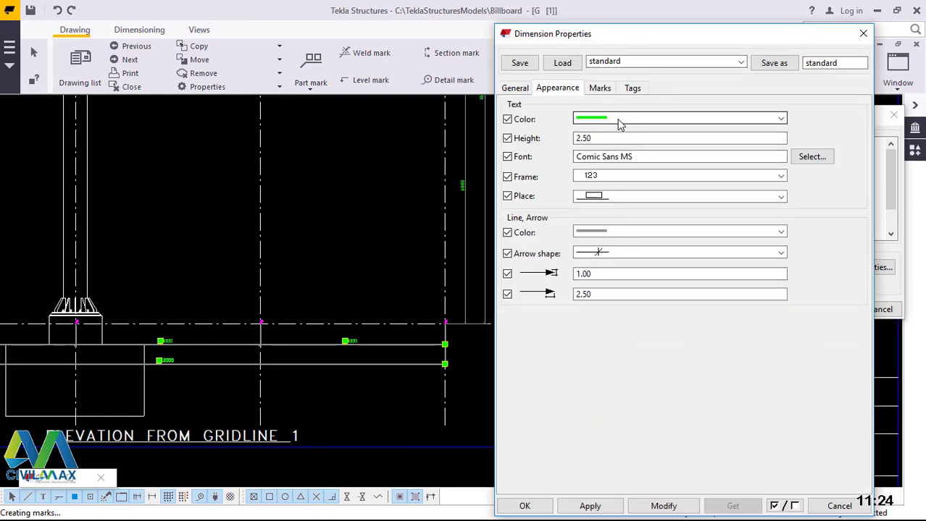
left_click(619, 123)
left_click(604, 148)
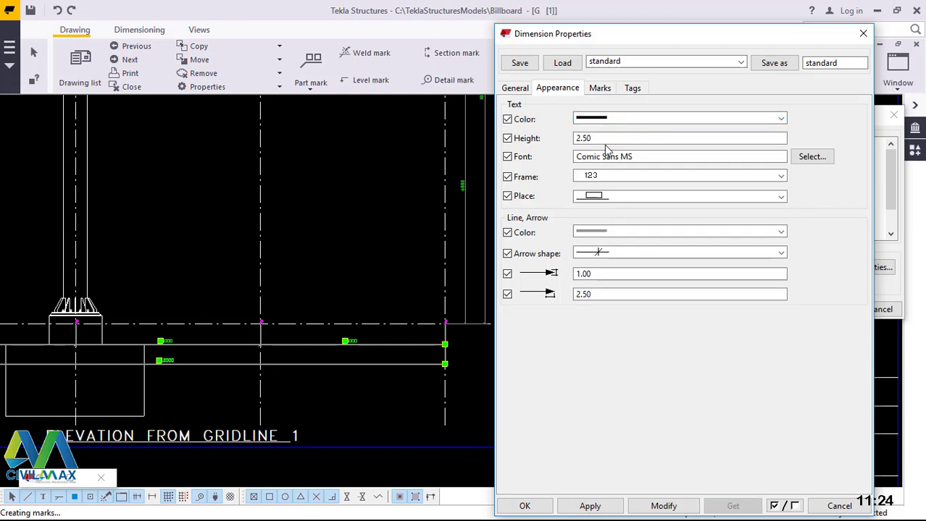
left_click_drag(606, 134, 558, 137)
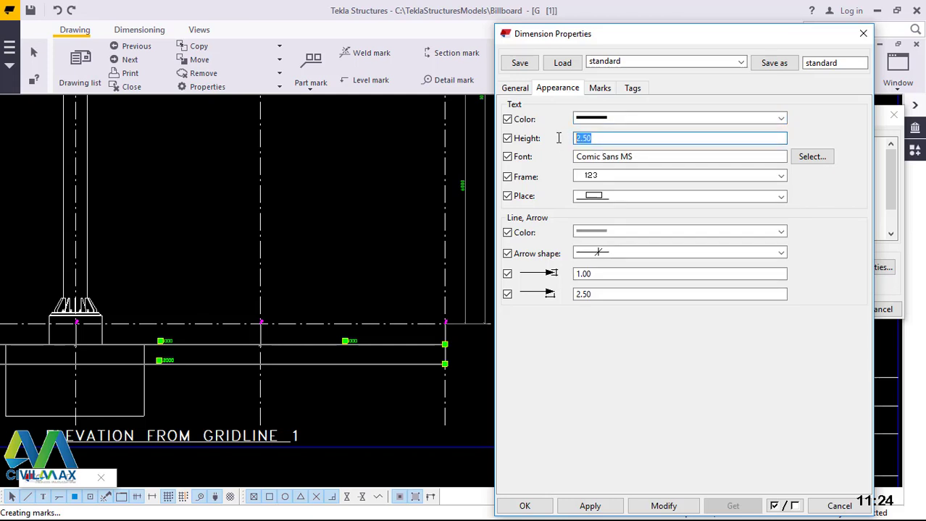
type("6")
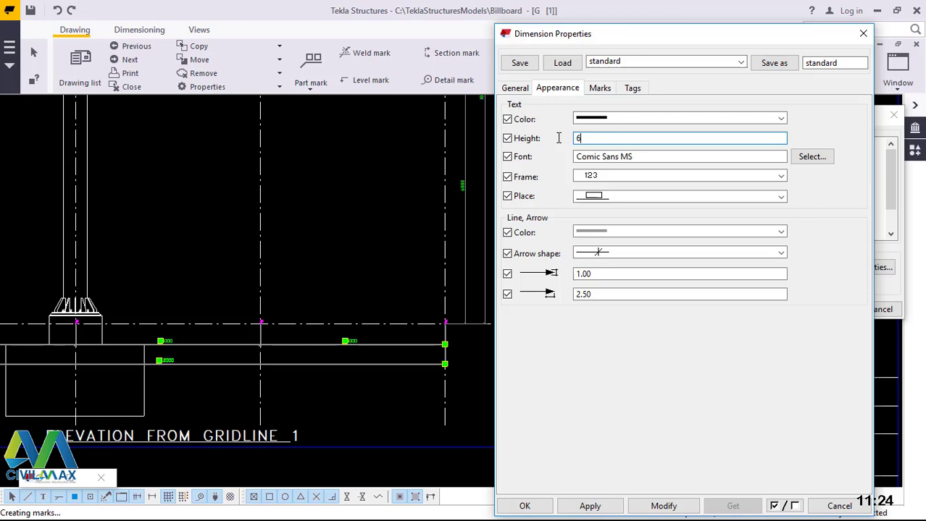
Choose RomanD as the font of the dimension text and apply the dimension properties.
left_click(811, 158)
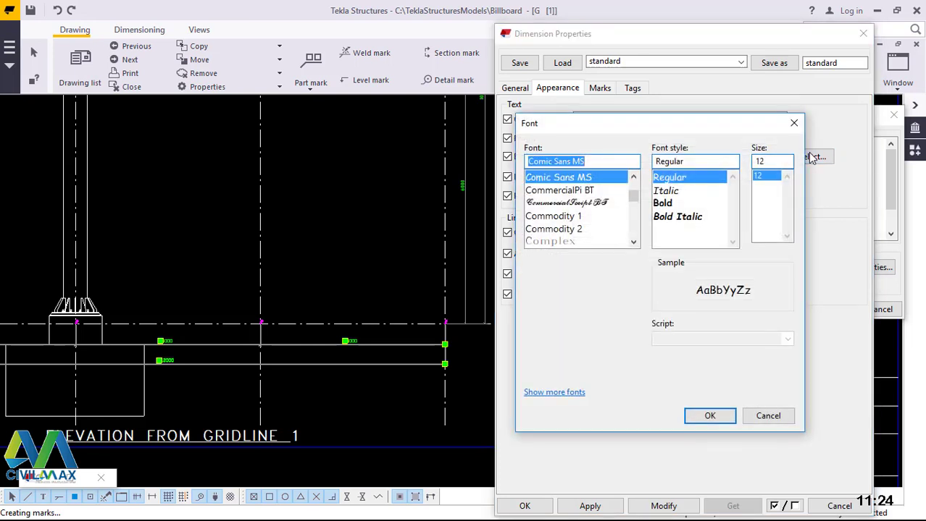
type("Ro")
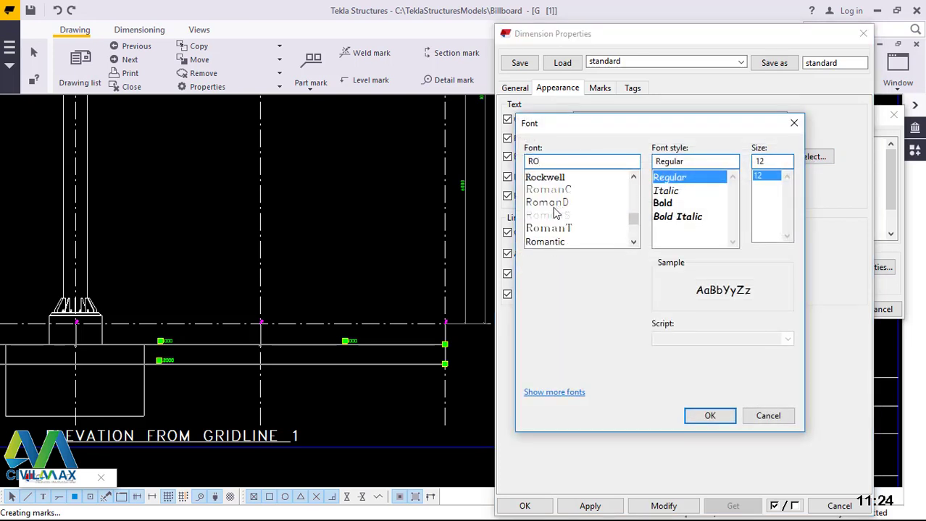
left_click(553, 205)
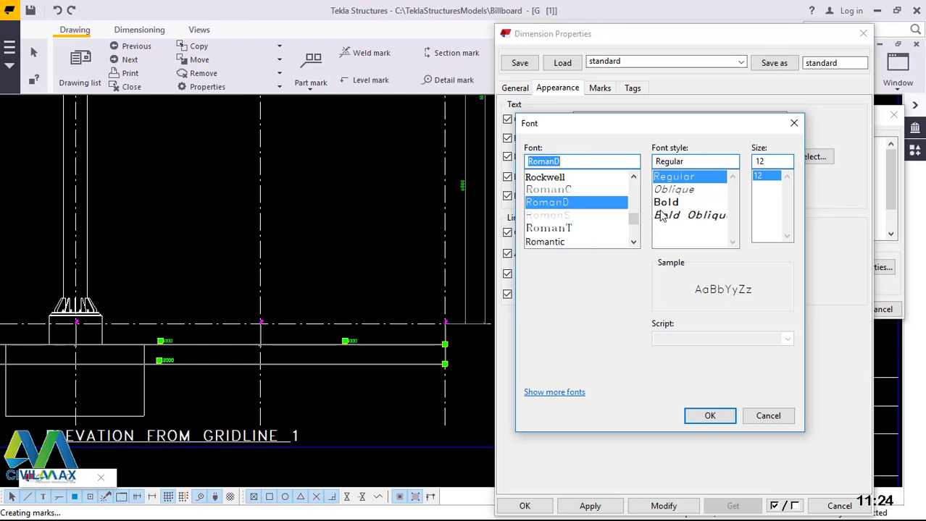
left_click(711, 419)
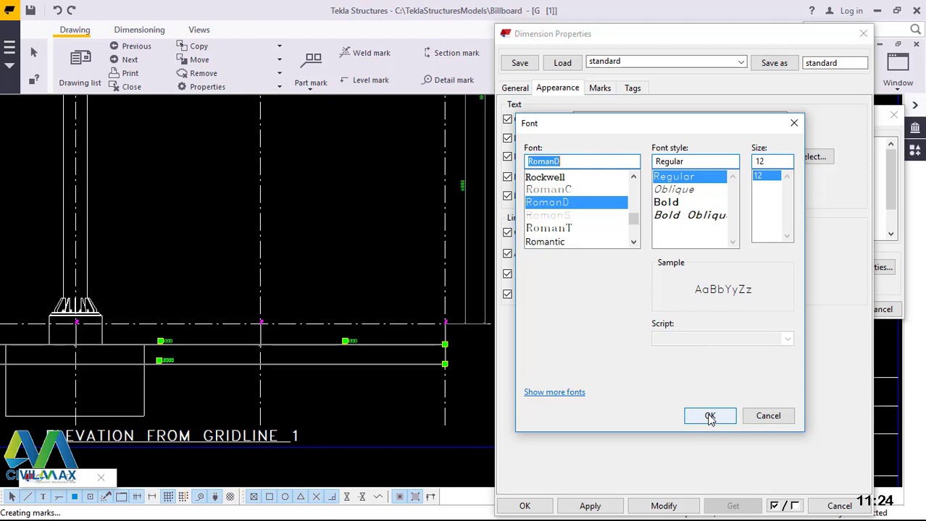
left_click(710, 417)
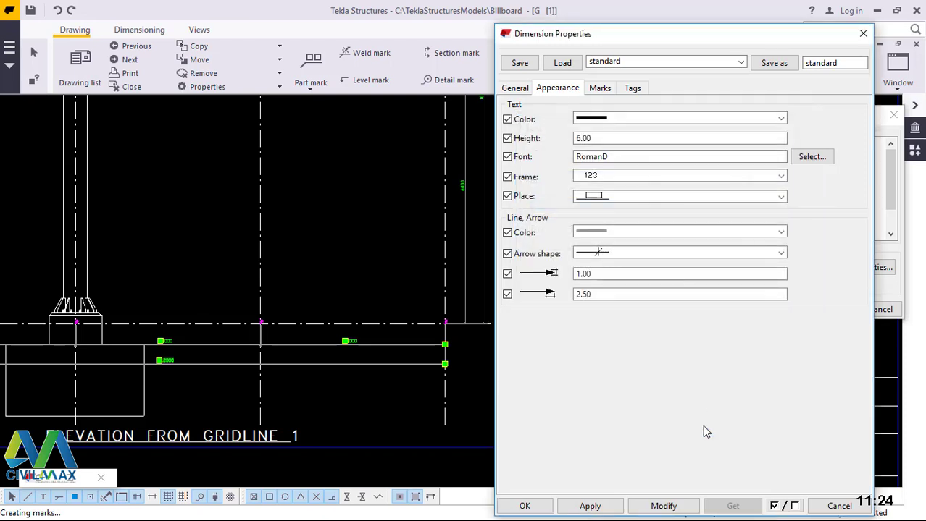
left_click(590, 507)
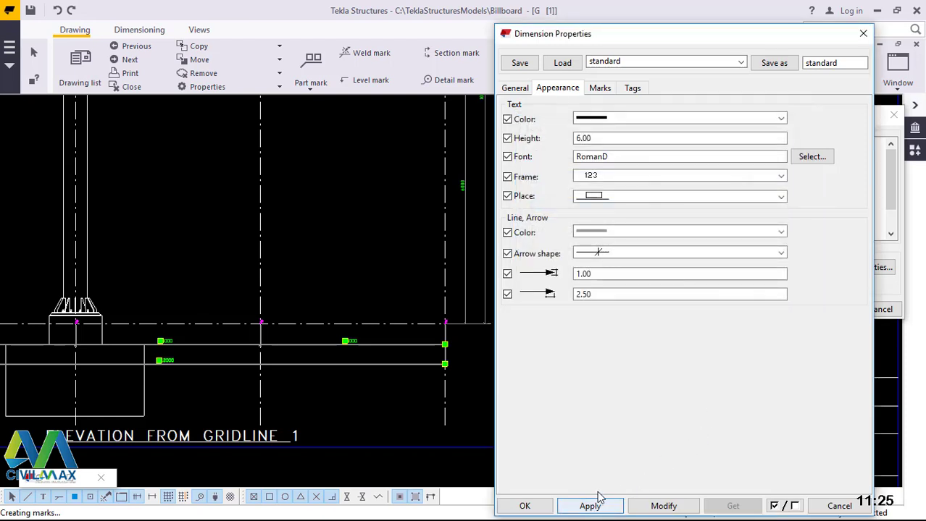
Set the dimension line colour to black, modify the selected horizontal dimensions, and accept the dimension properties.
left_click(697, 233)
left_click(598, 256)
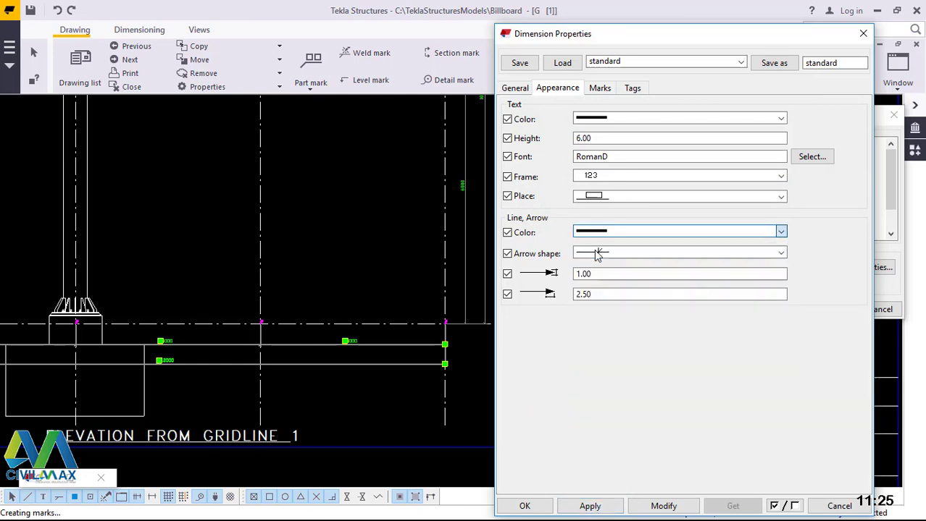
left_click(655, 507)
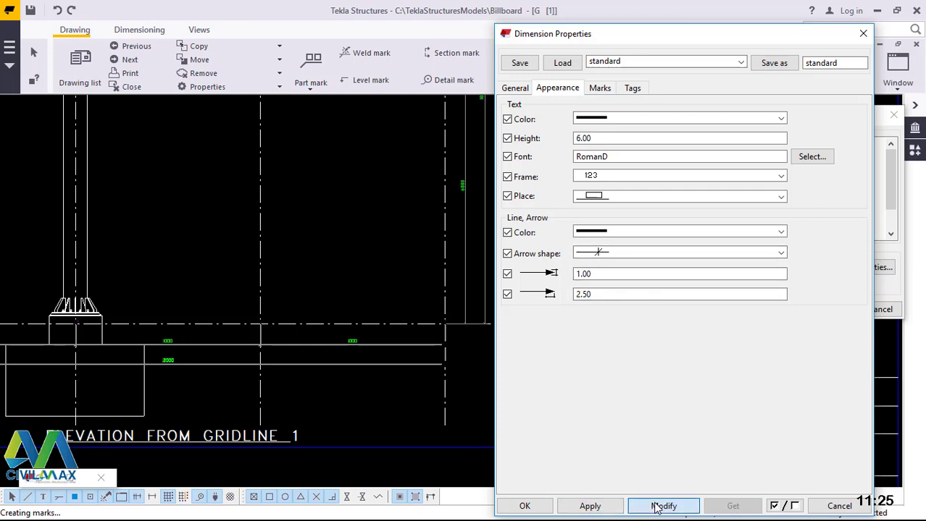
left_click(589, 506)
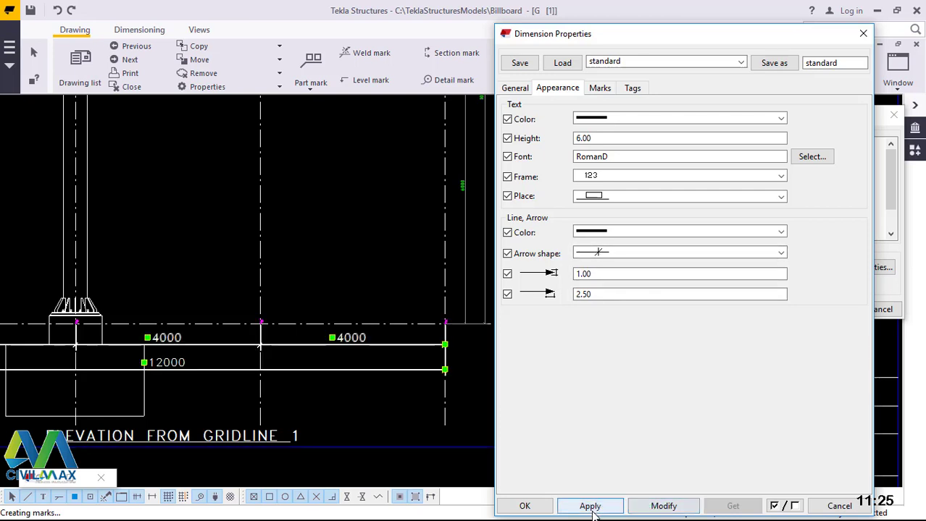
left_click(529, 506)
left_click(507, 366)
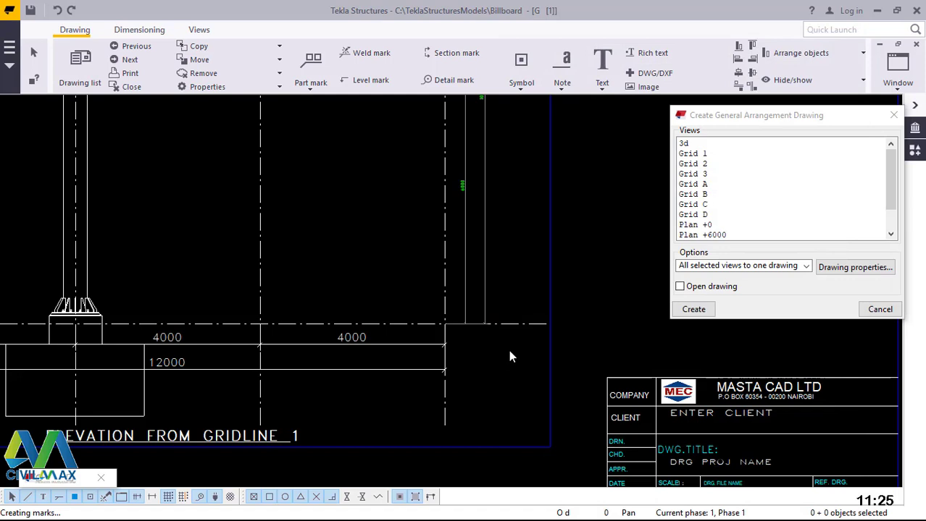
scroll(489, 223, "up", 3)
scroll(454, 238, "down", 2)
scroll(322, 426, "up", 1)
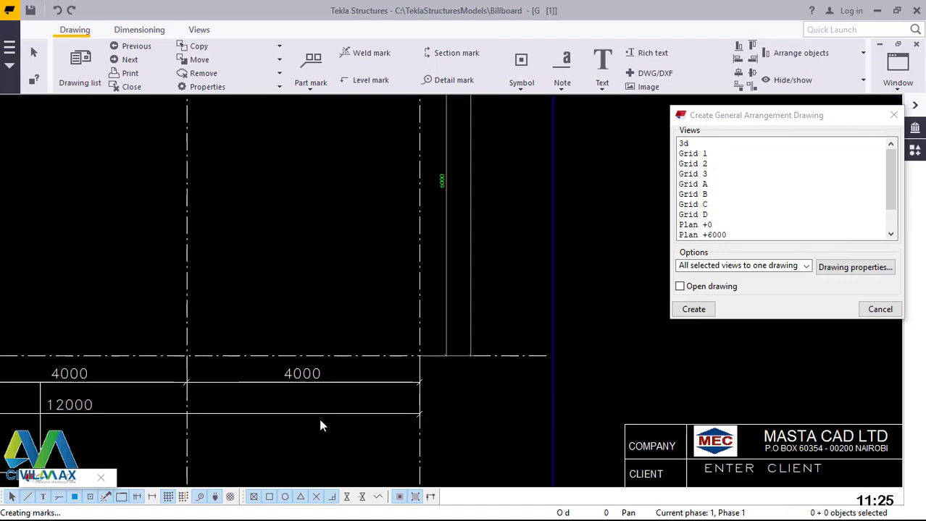
scroll(469, 259, "up", 1)
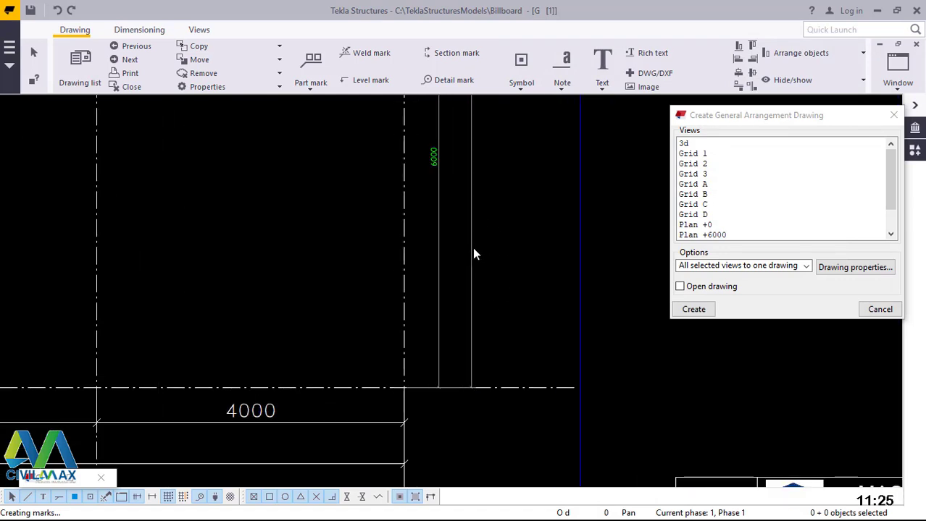
Set the text colour of the two vertical dimension lines beside the elevation to black and their text height to 6.
left_click(472, 248)
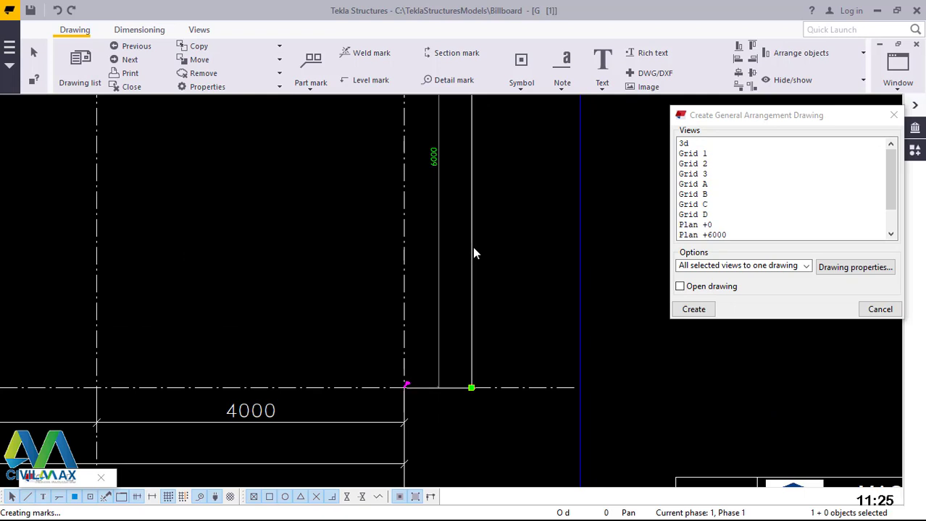
left_click(438, 268)
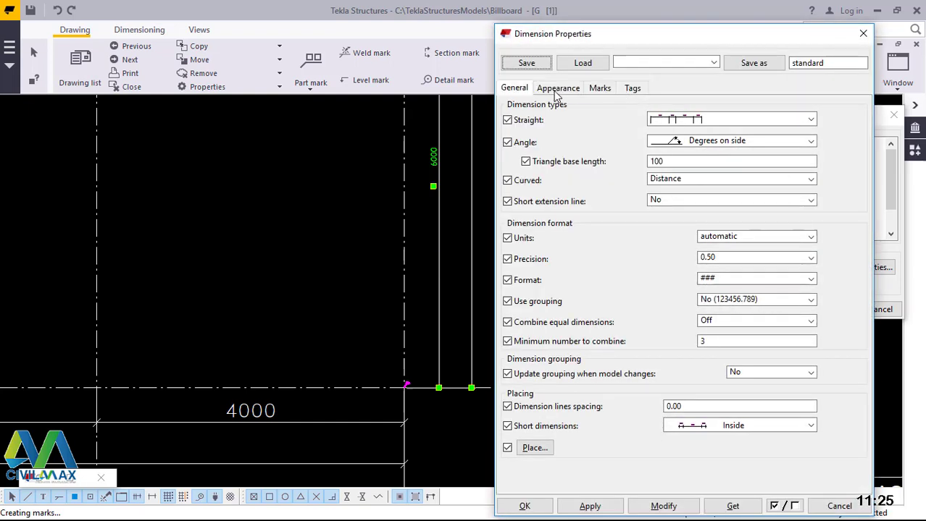
left_click(568, 90)
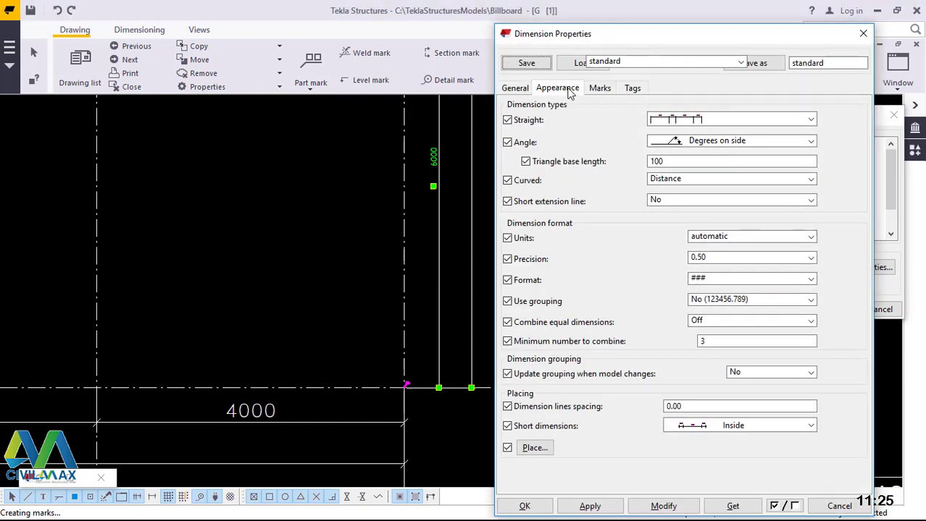
left_click(622, 118)
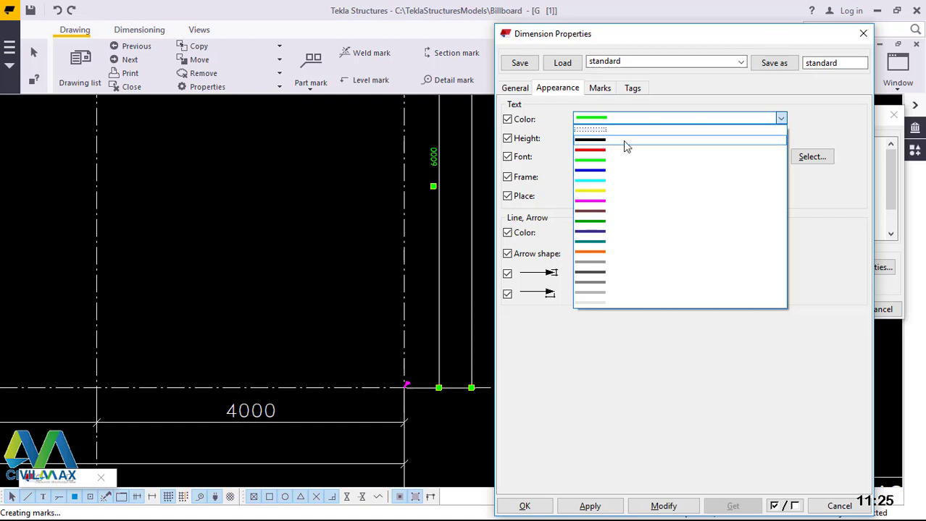
left_click(624, 141)
left_click_drag(644, 141, 555, 141)
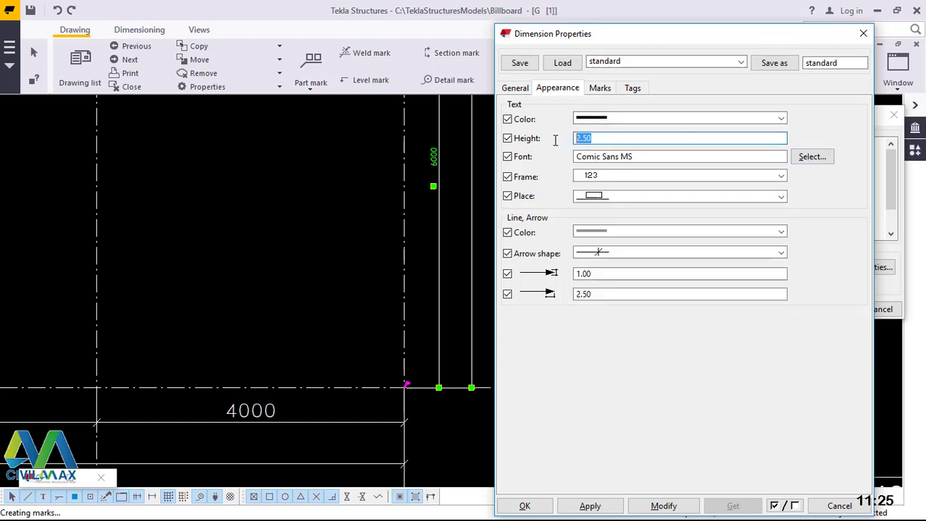
type("6")
Choose RomanD as the font of the vertical dimensions' text and modify the selected dimensions.
left_click(817, 160)
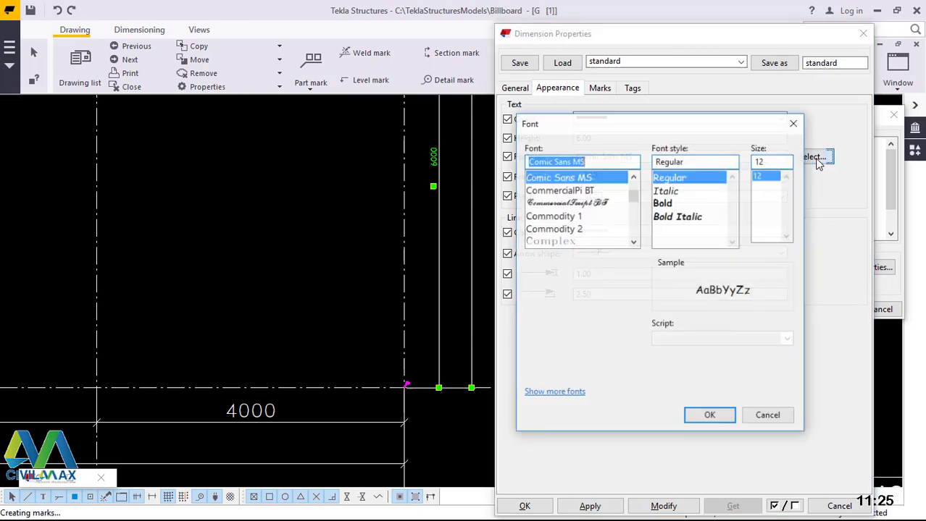
type("Ro")
left_click(554, 203)
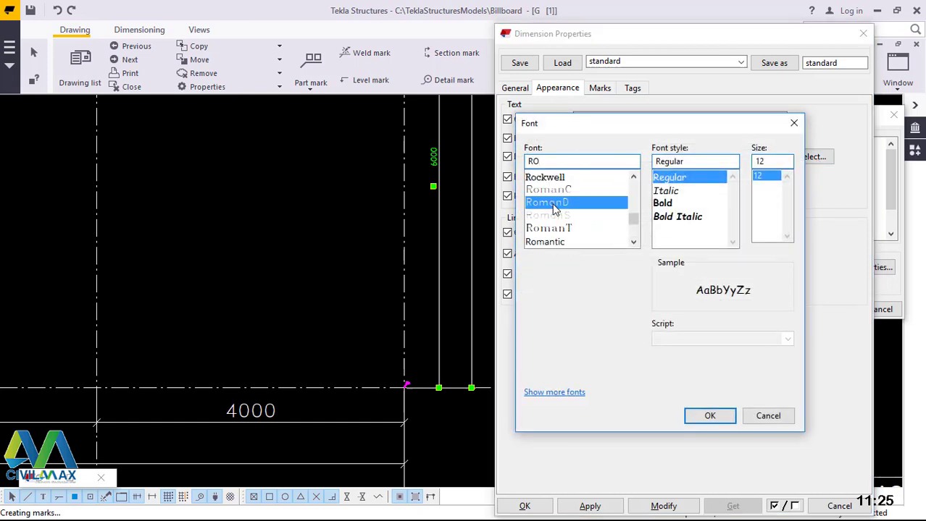
left_click(709, 416)
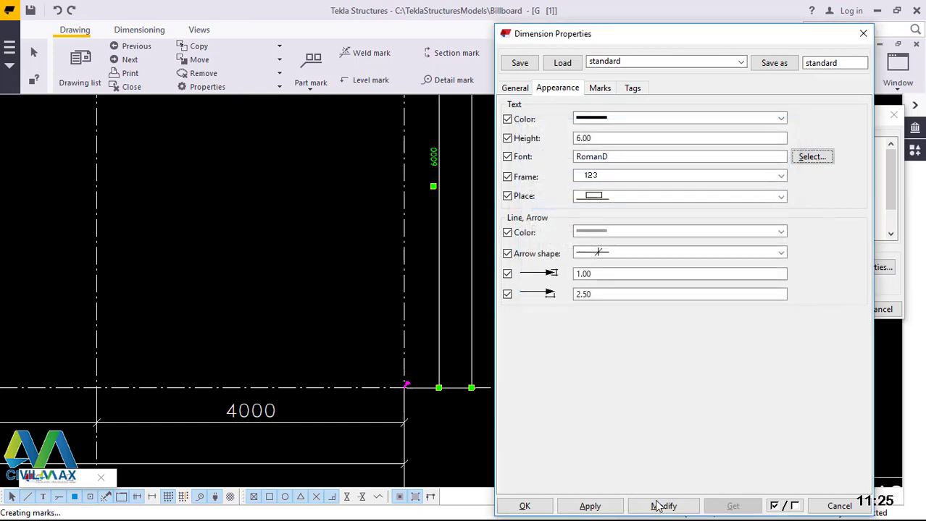
left_click(659, 506)
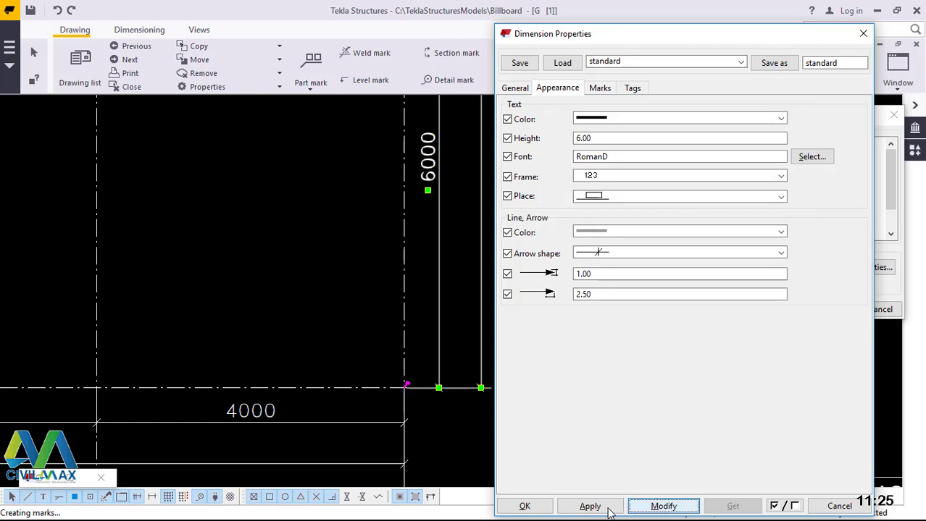
Apply and accept the vertical dimensions' properties, and clear the selection.
left_click(617, 232)
left_click(616, 253)
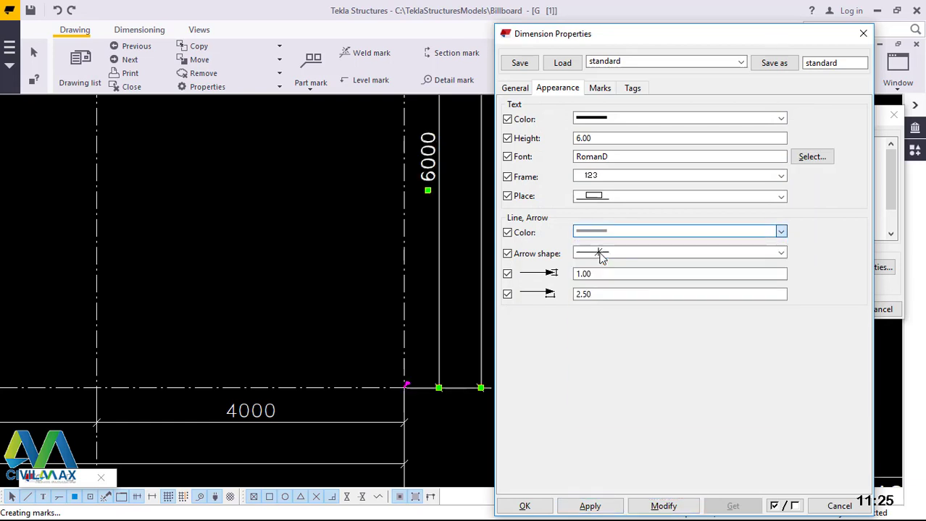
left_click(591, 507)
left_click(524, 506)
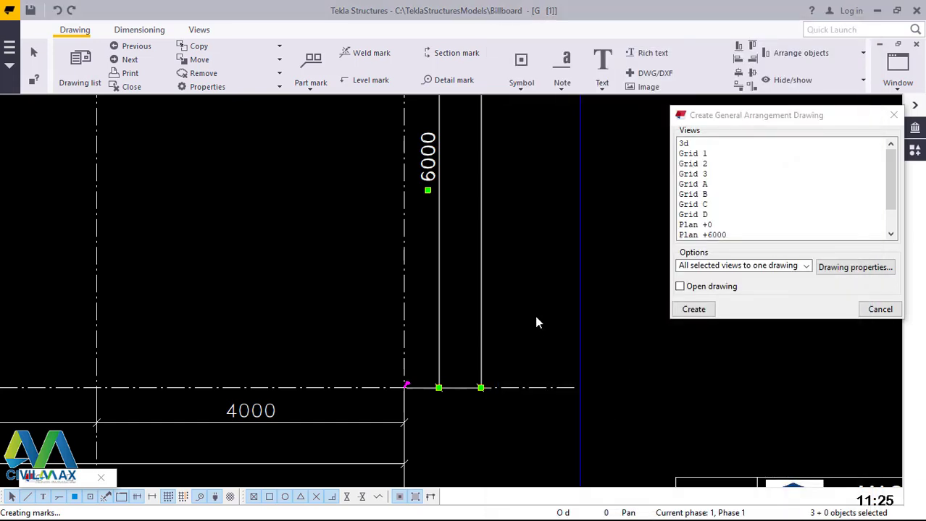
left_click(536, 321)
Move the elevation view slightly to the right so that its frame sits inside the sheet border.
scroll(467, 405, "down", 4)
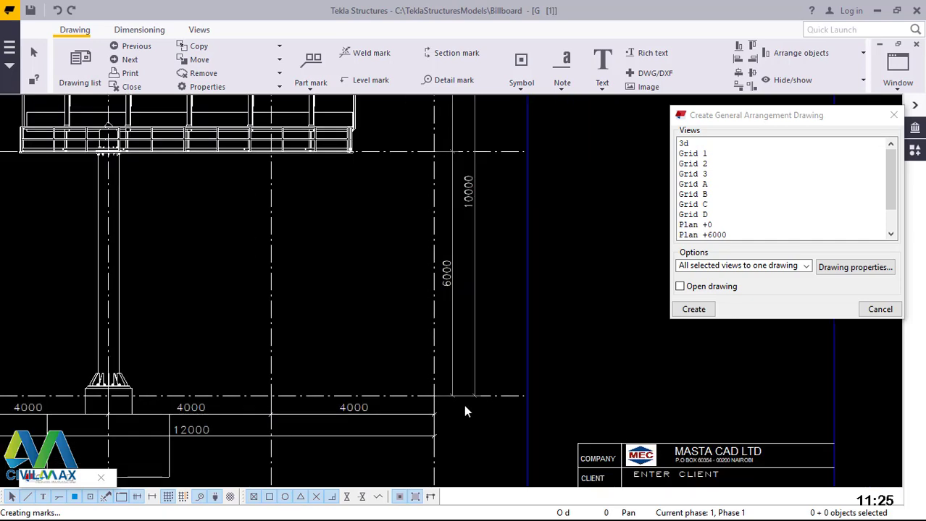
scroll(418, 428, "up", 2)
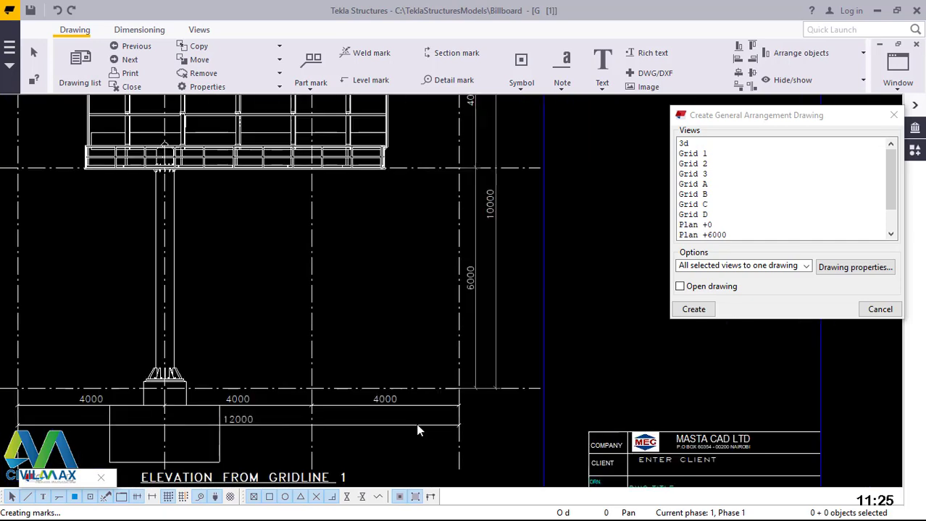
scroll(500, 400, "up", 2)
scroll(366, 380, "down", 5)
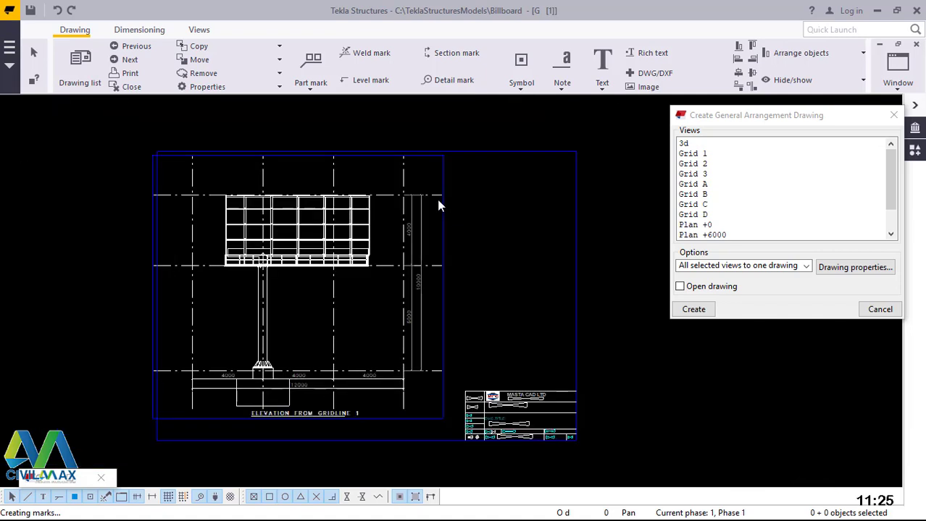
left_click(443, 297)
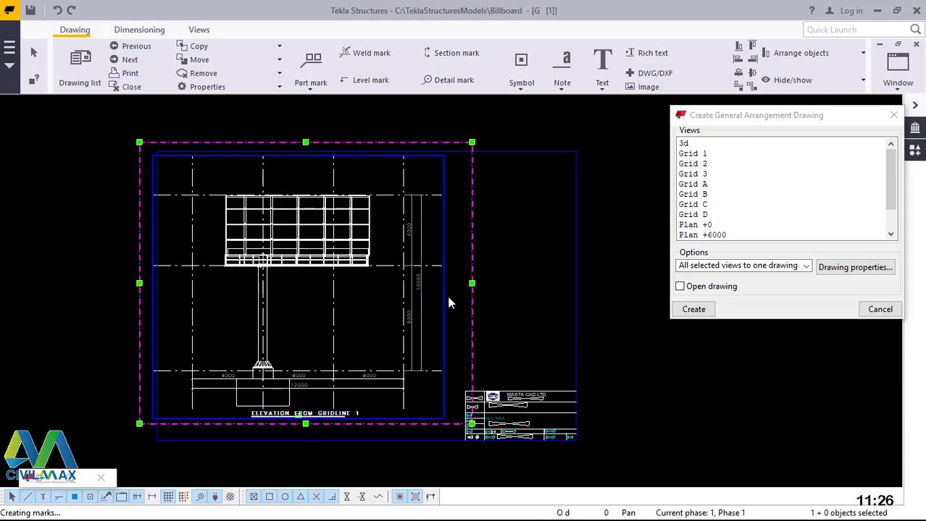
left_click_drag(446, 293, 457, 297)
left_click(536, 253)
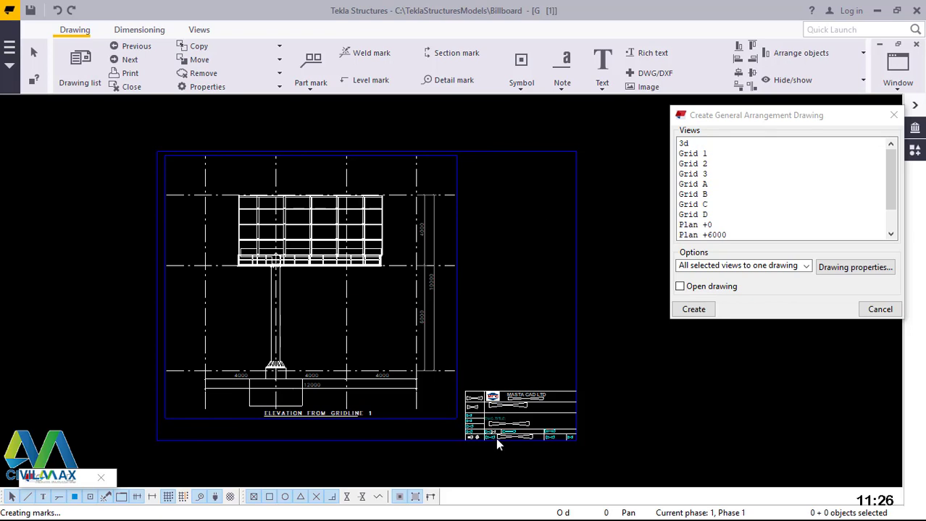
Examine the title block fields and the layout of the elevation on the sheet.
scroll(502, 438, "up", 5)
scroll(505, 438, "up", 1)
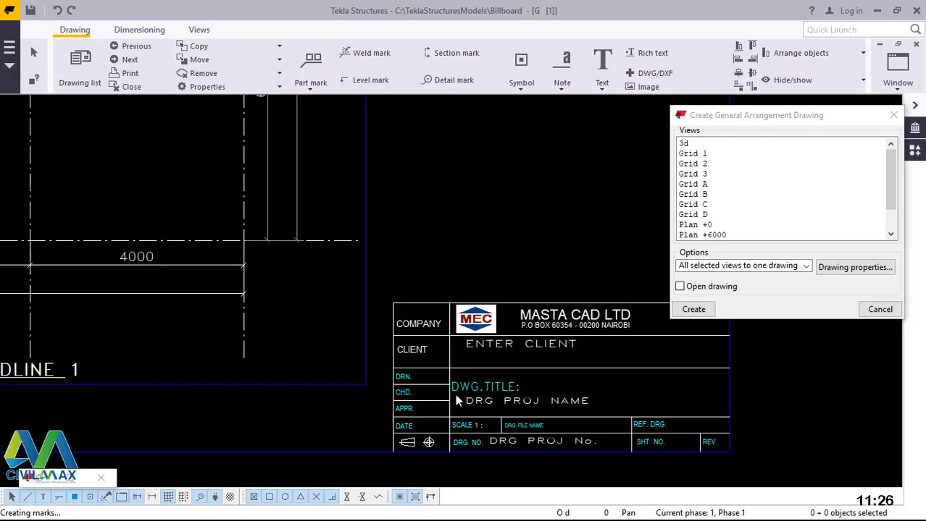
scroll(403, 395, "down", 4)
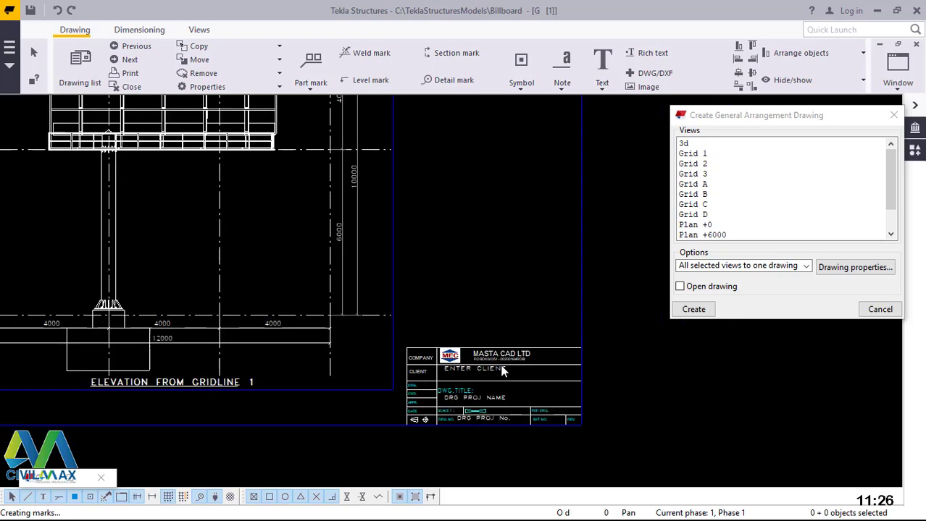
scroll(500, 407, "down", 2)
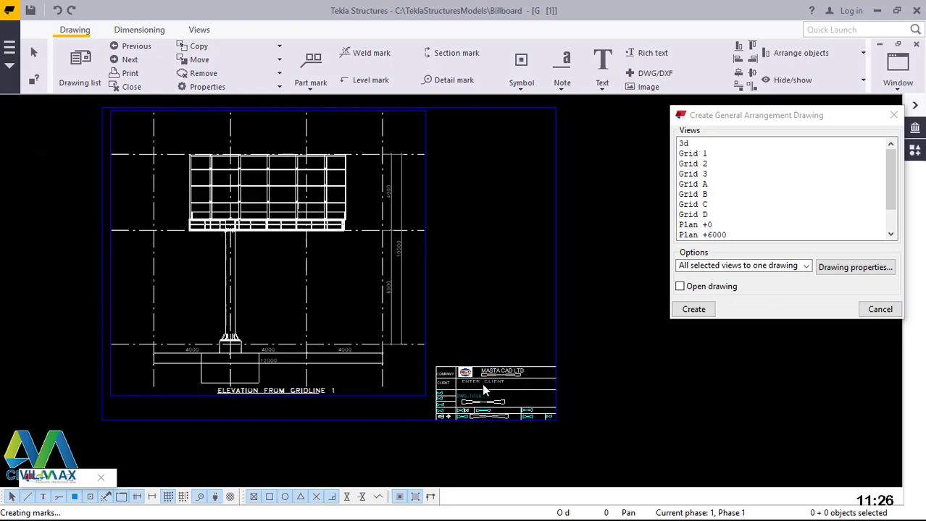
scroll(254, 233, "up", 3)
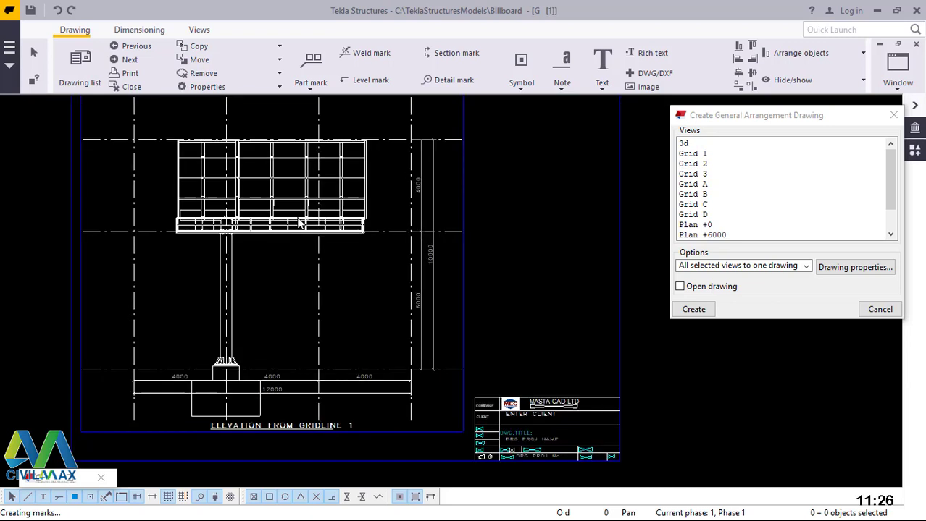
scroll(325, 233, "up", 1)
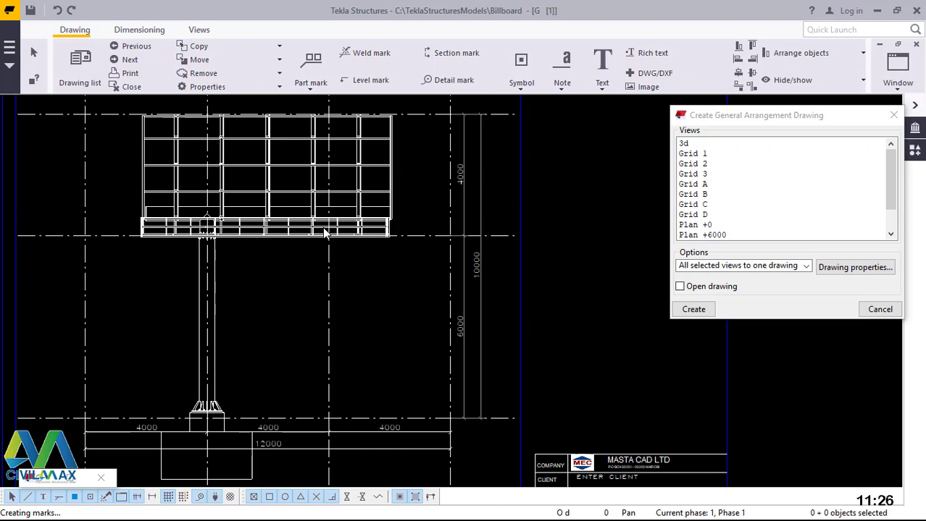
Open the print settings for the elevation drawing, load its preview and maximise the print window.
left_click(9, 49)
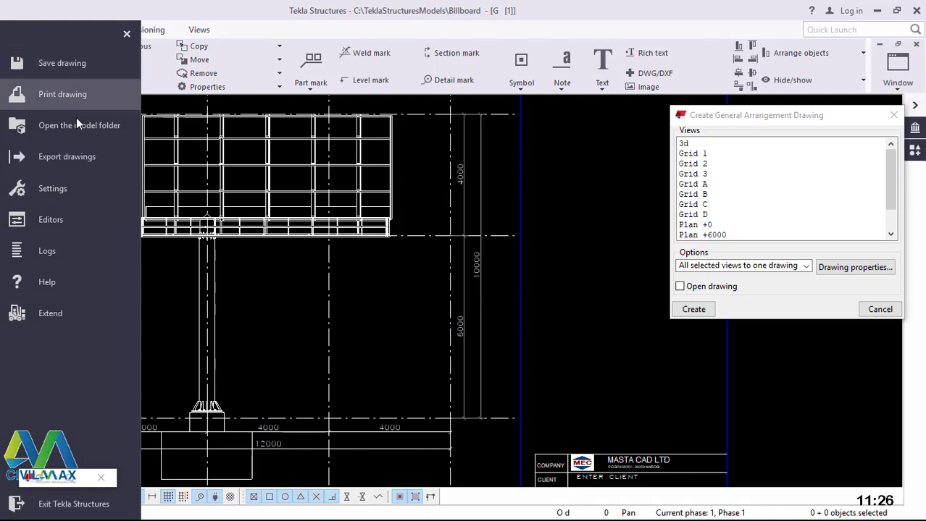
left_click(70, 96)
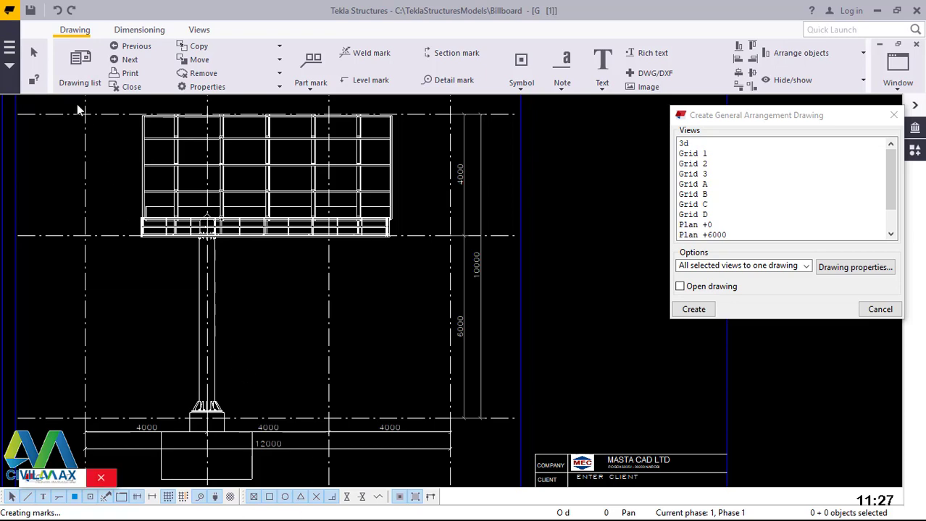
left_click(9, 48)
left_click(15, 93)
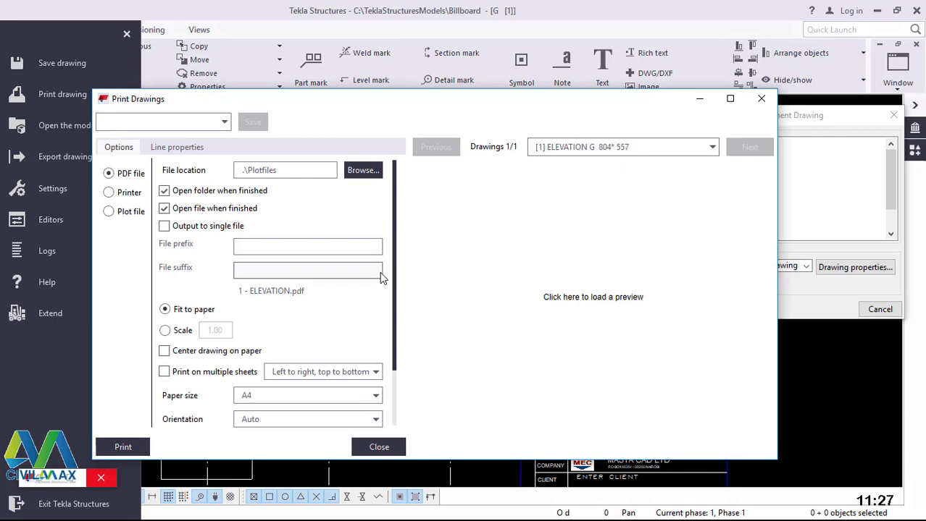
left_click(591, 298)
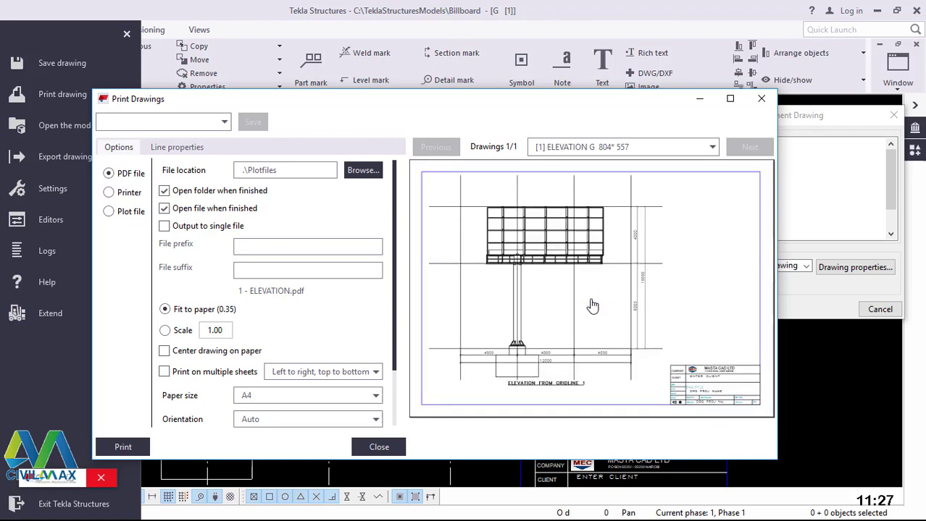
left_click(730, 99)
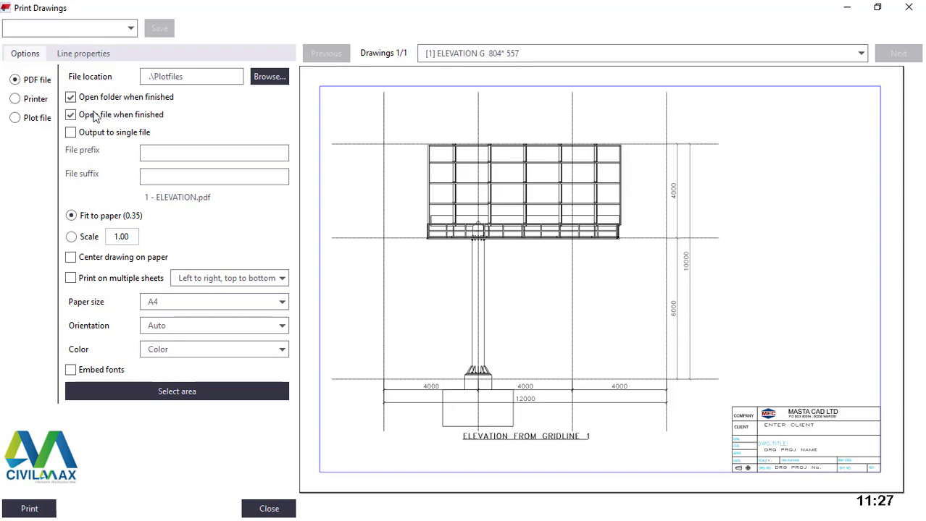
Try the A3, Auto and A4 paper sizes for the elevation's PDF print.
left_click(280, 307)
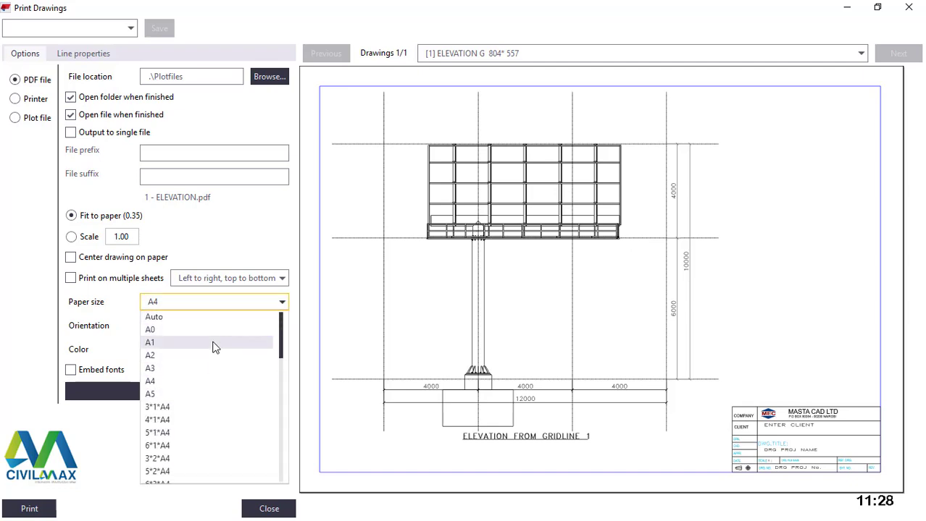
left_click(163, 368)
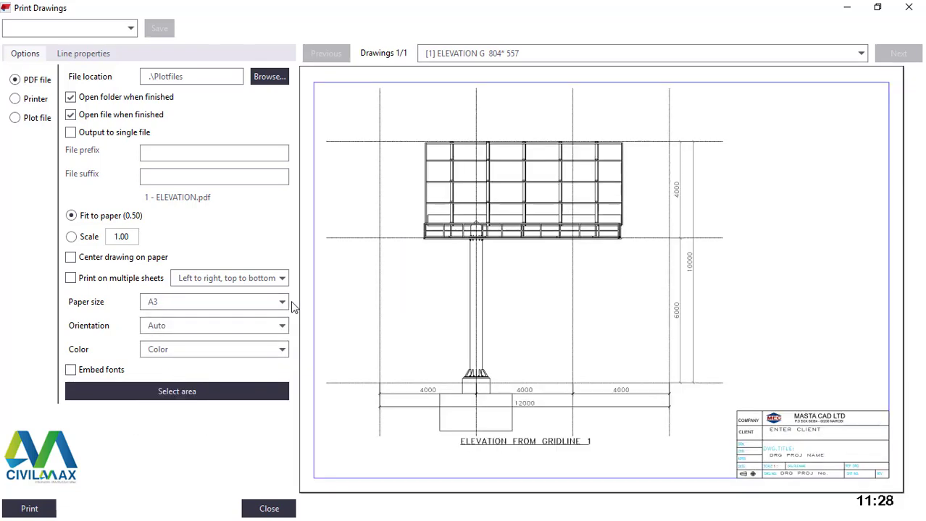
left_click(232, 304)
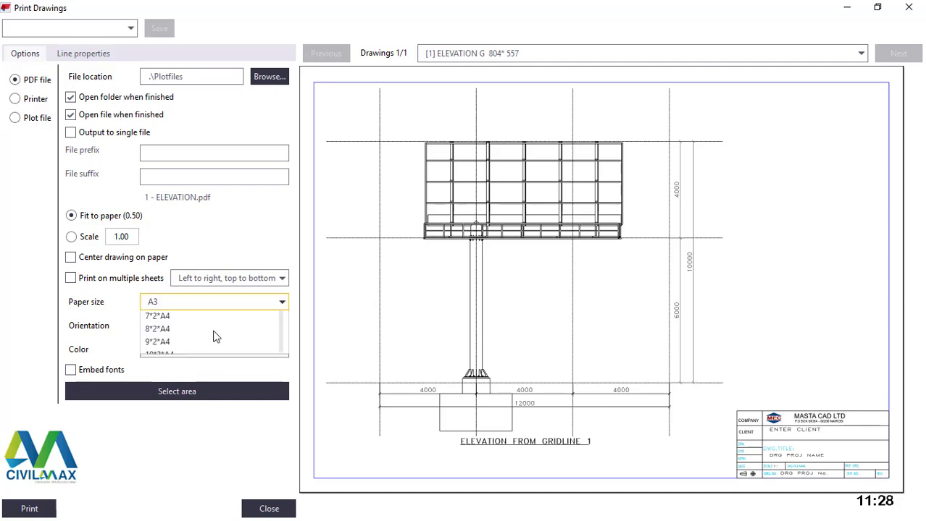
scroll(190, 330, "up", 1)
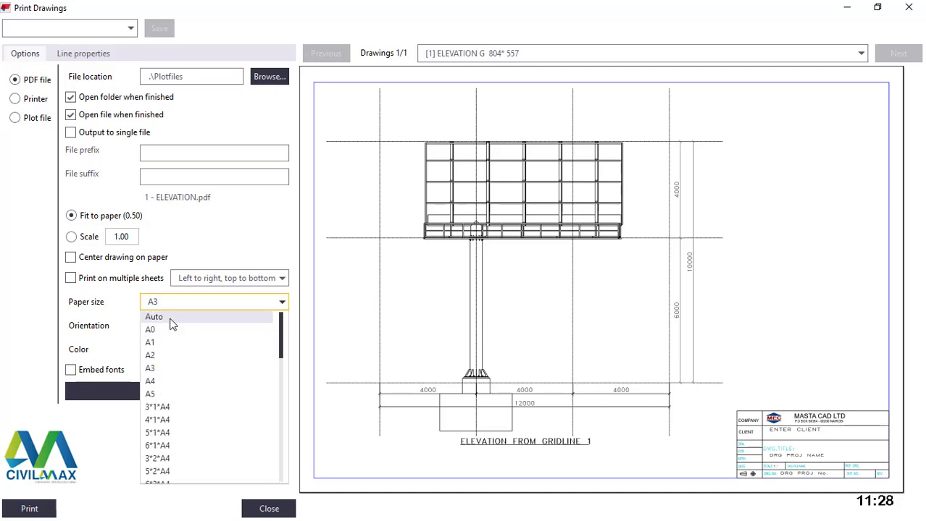
left_click(172, 322)
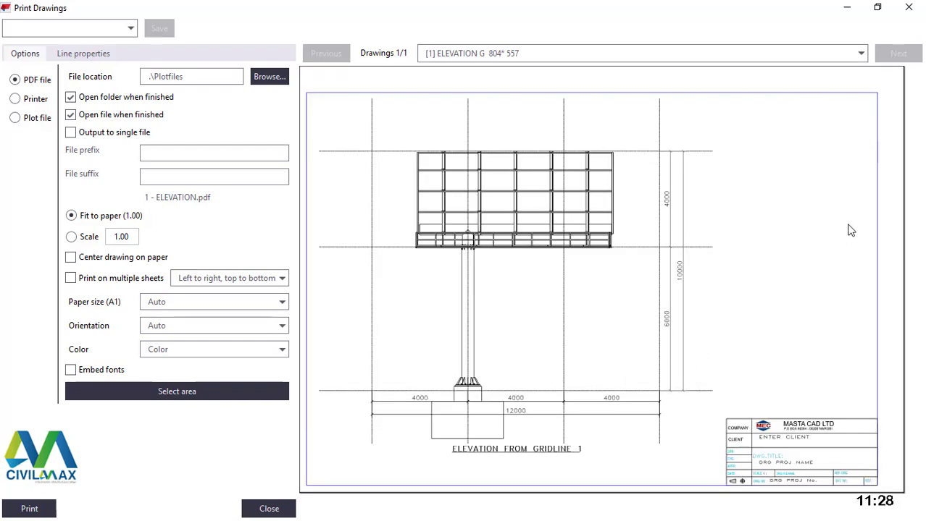
left_click(281, 306)
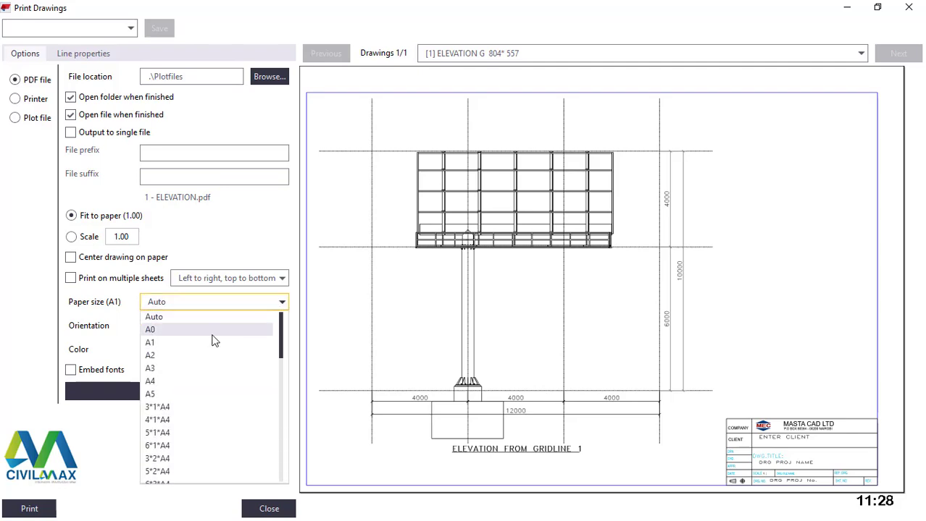
left_click(154, 381)
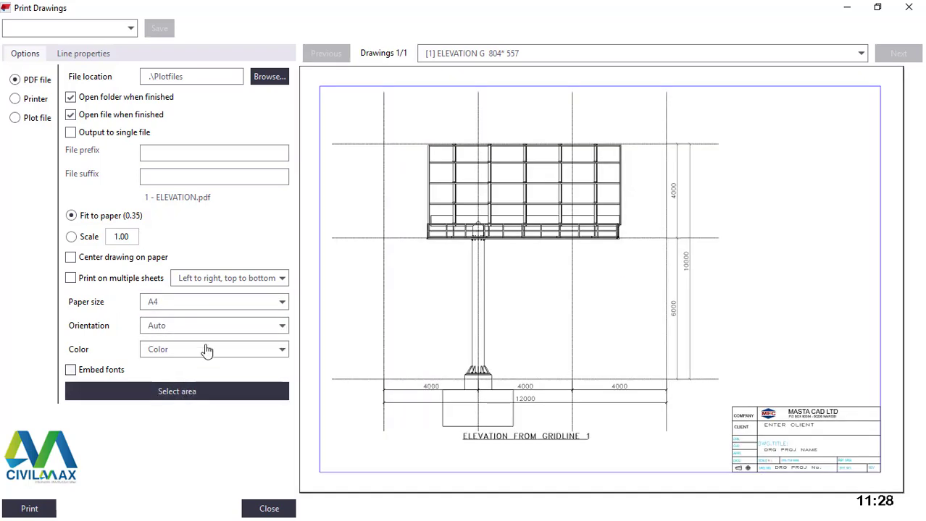
Set the paper size of the elevation's PDF print to A3.
left_click(266, 304)
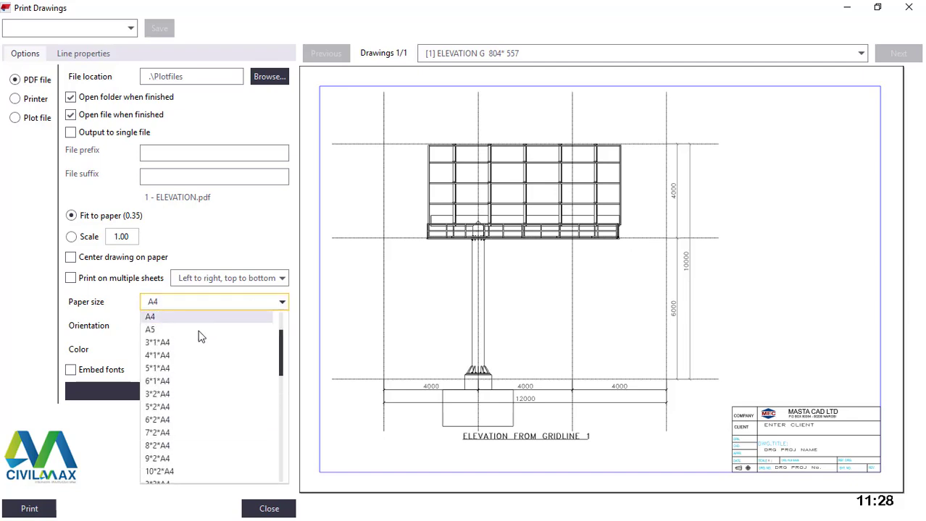
scroll(192, 337, "up", 2)
left_click(152, 369)
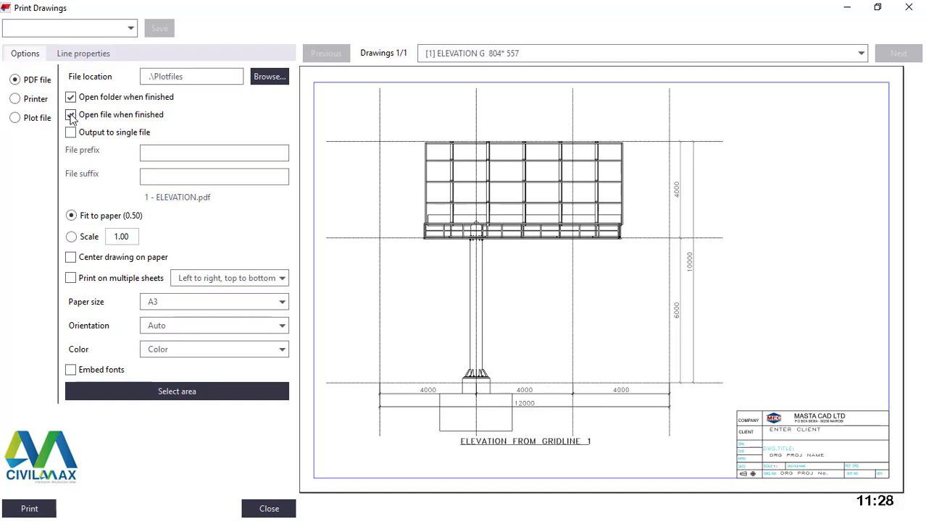
Try to print the elevation to PDF, and open 1 - ELEVATION.pdf from the Plotfiles folder in Nitro Pro.
left_click(29, 509)
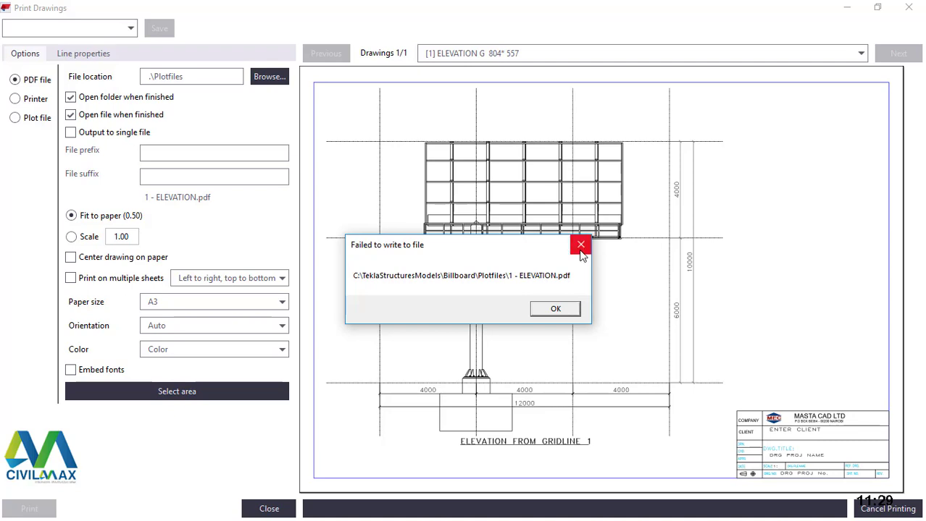
left_click(554, 309)
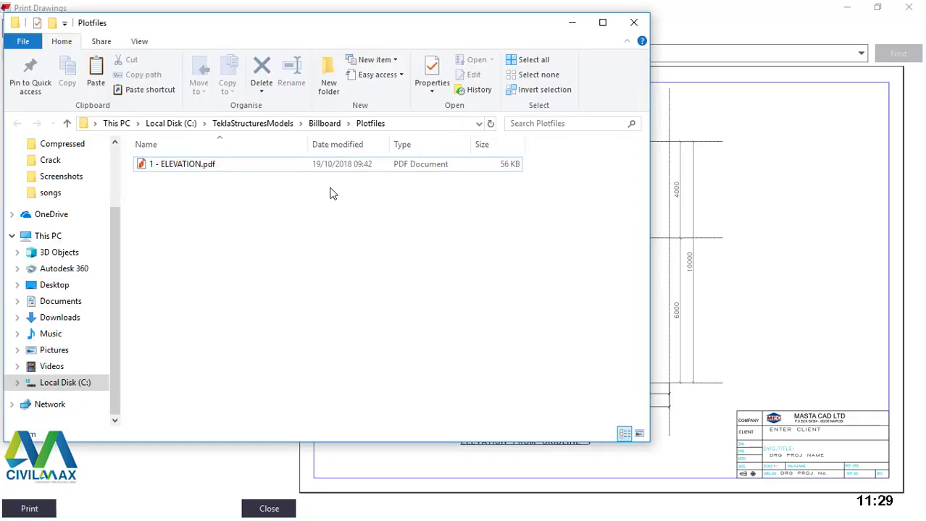
left_click(197, 170)
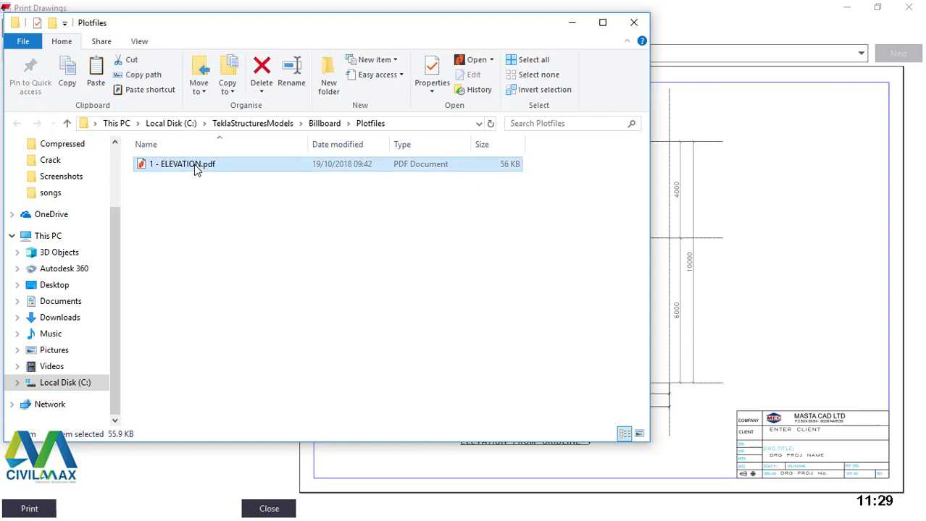
double_click(194, 165)
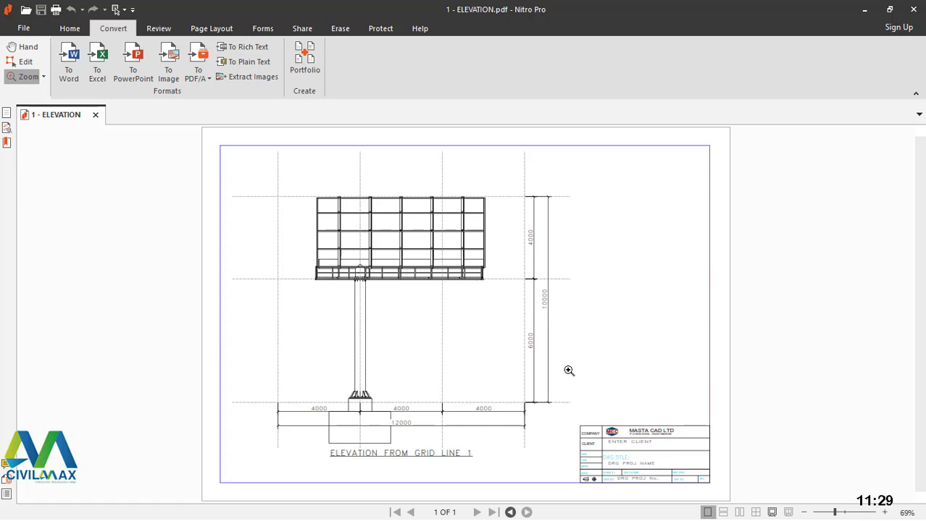
Examine the PDF of the Grid Line 1 elevation up close, checking the billboard frame, column, foundation, dimensions and view title.
left_click(523, 352)
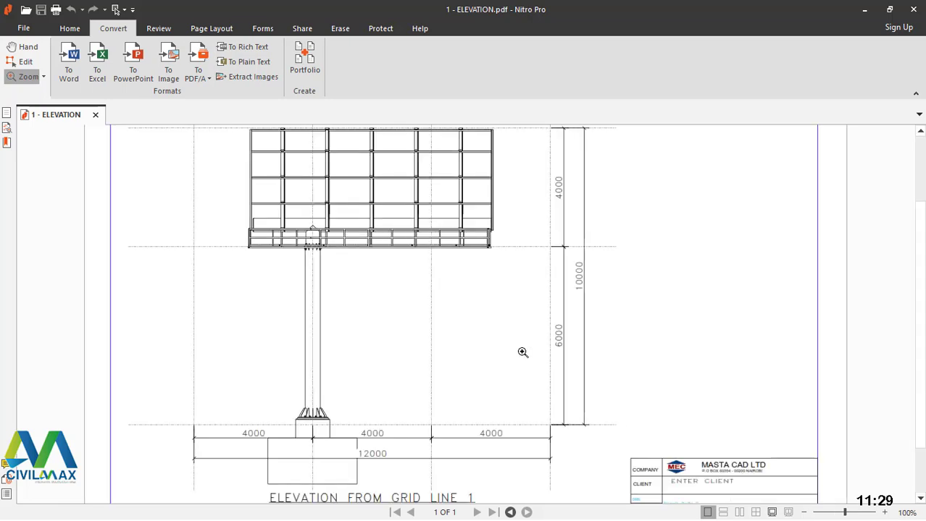
scroll(471, 355, "down", 2)
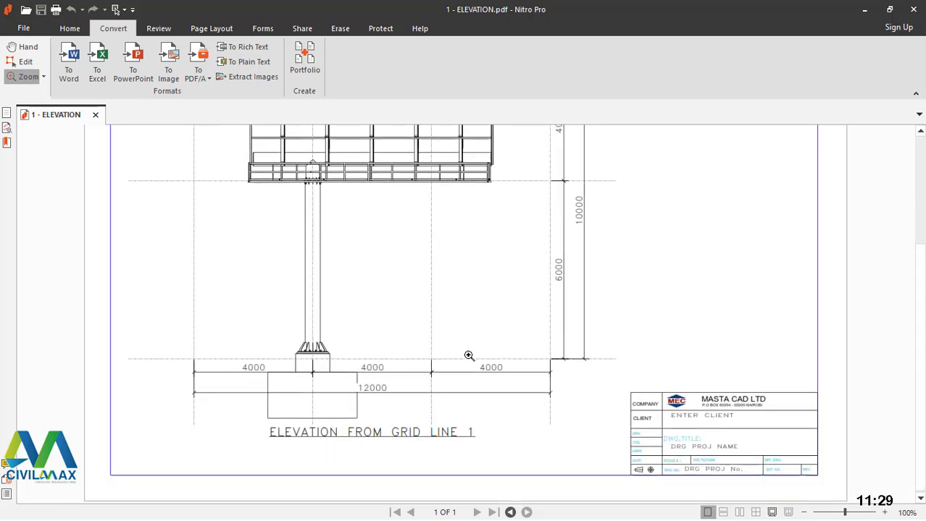
left_click(391, 389)
scroll(393, 391, "up", 7)
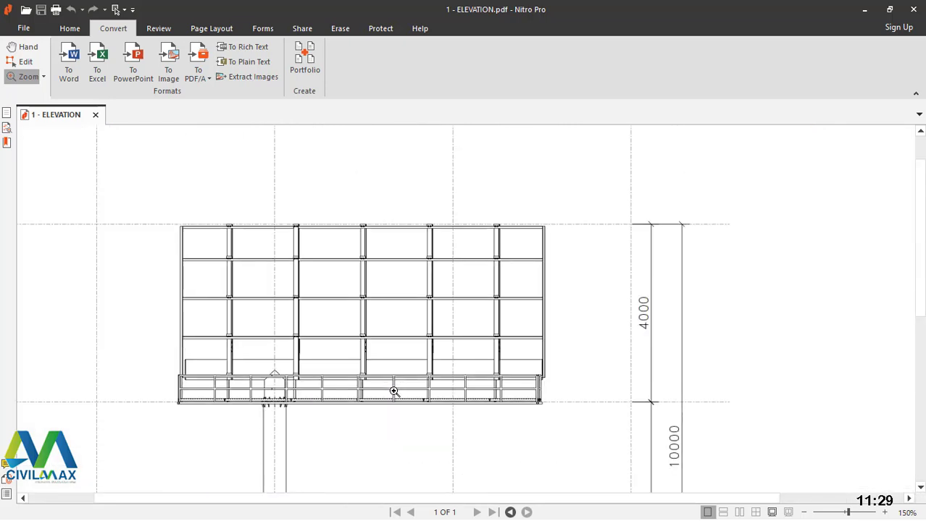
scroll(393, 392, "up", 1)
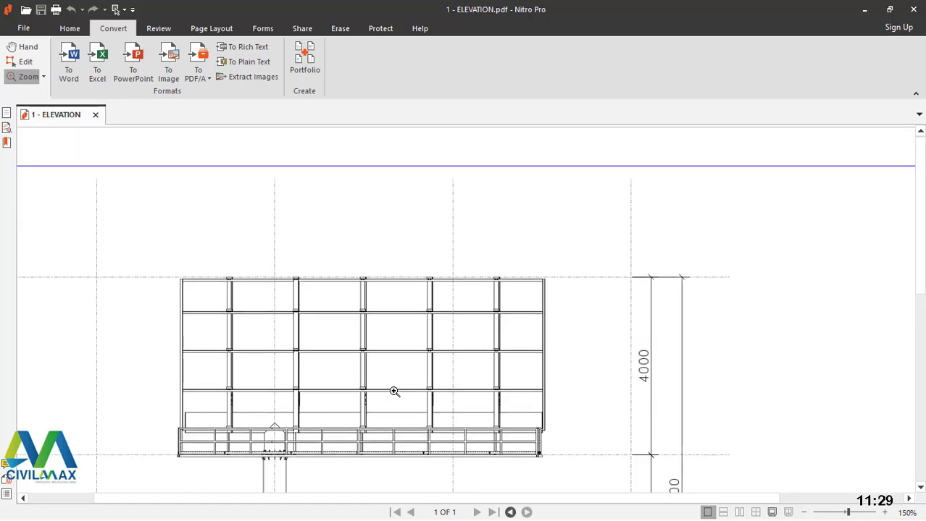
scroll(393, 391, "left", 2)
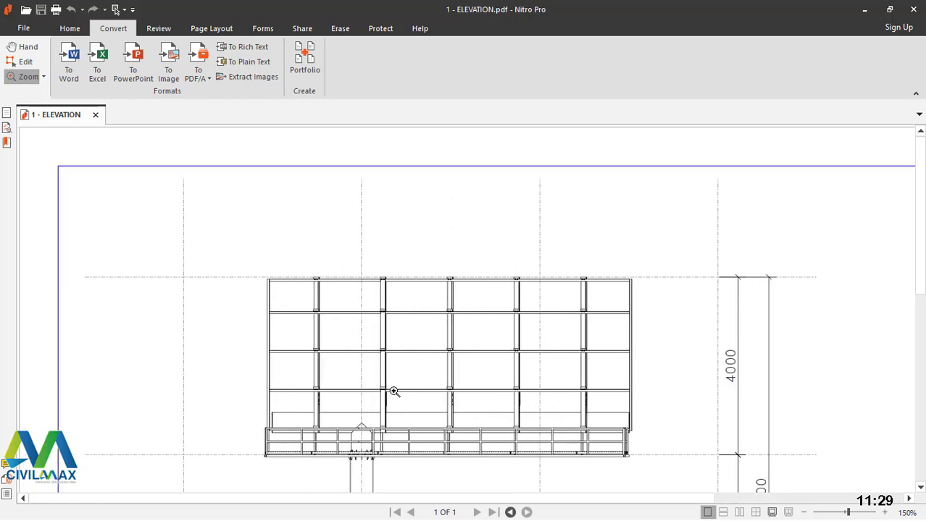
scroll(394, 391, "down", 3)
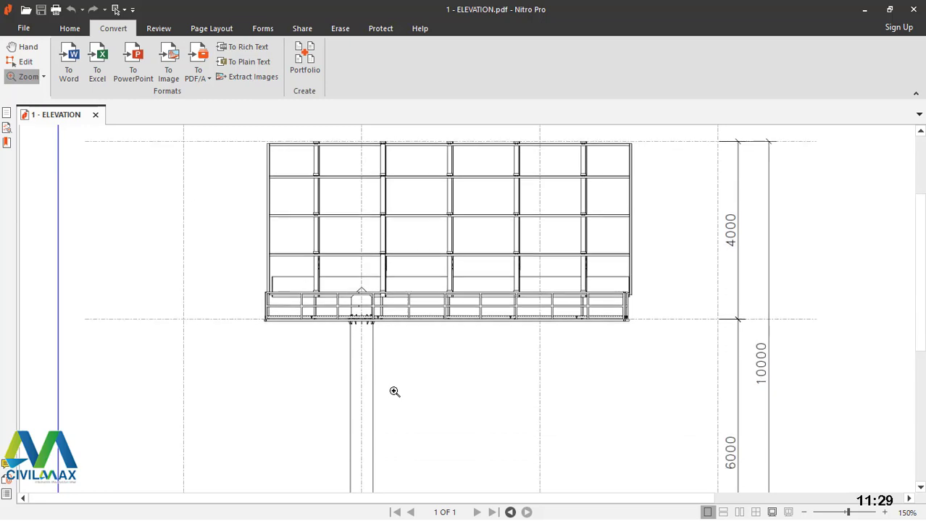
scroll(394, 392, "down", 4)
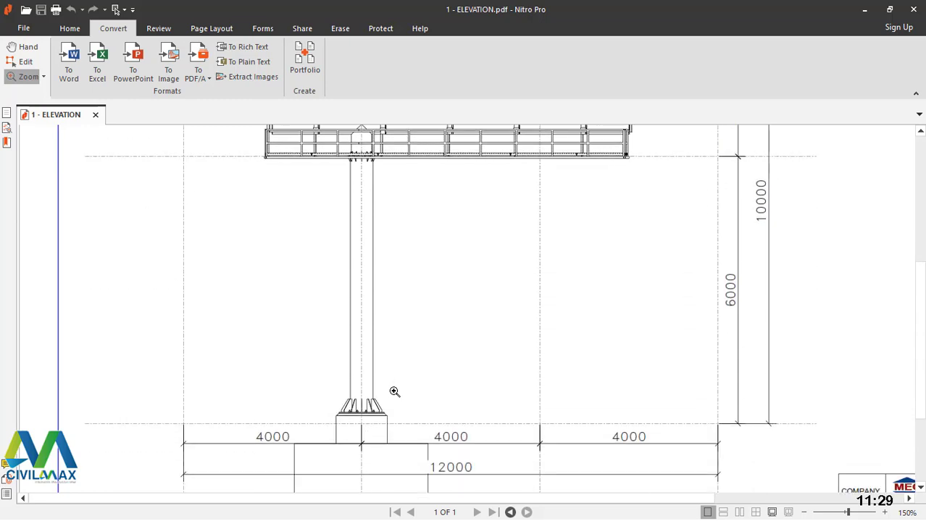
scroll(394, 391, "right", 1)
scroll(394, 391, "down", 2)
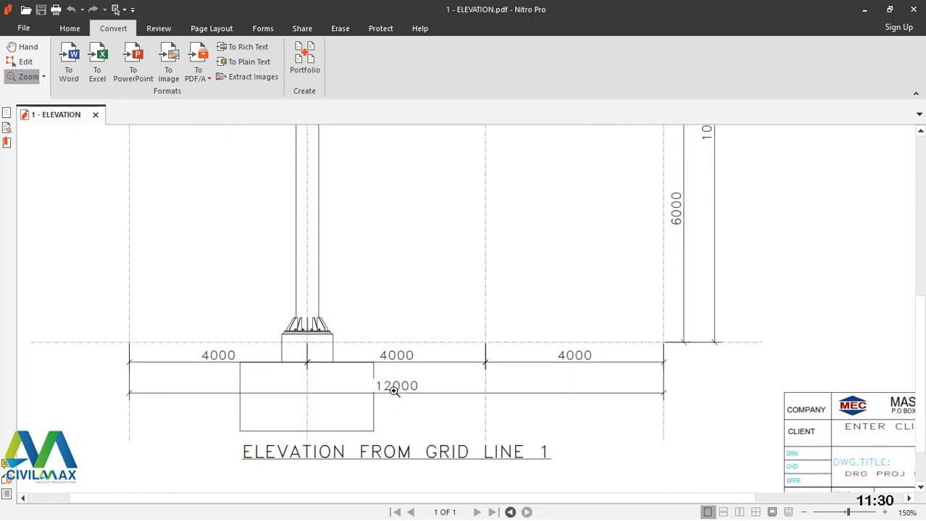
scroll(394, 391, "up", 3)
scroll(394, 391, "right", 2)
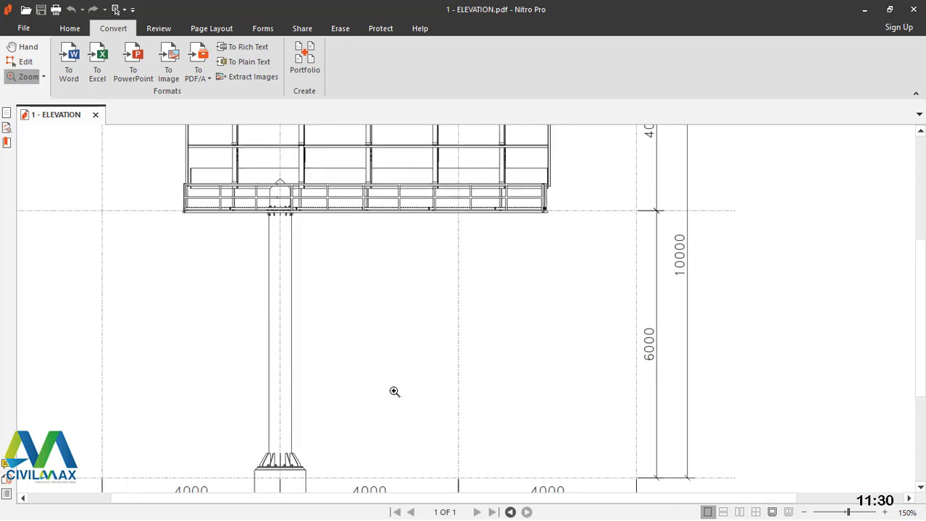
right_click(499, 242)
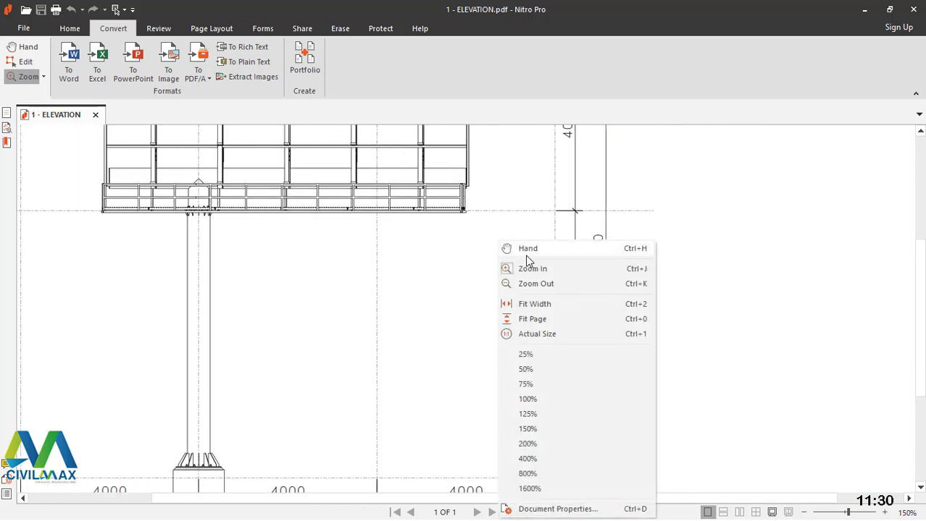
Fit the elevation PDF to the page, enlarge it and examine the billboard frame, column, base, dimensions and title block.
left_click(538, 322)
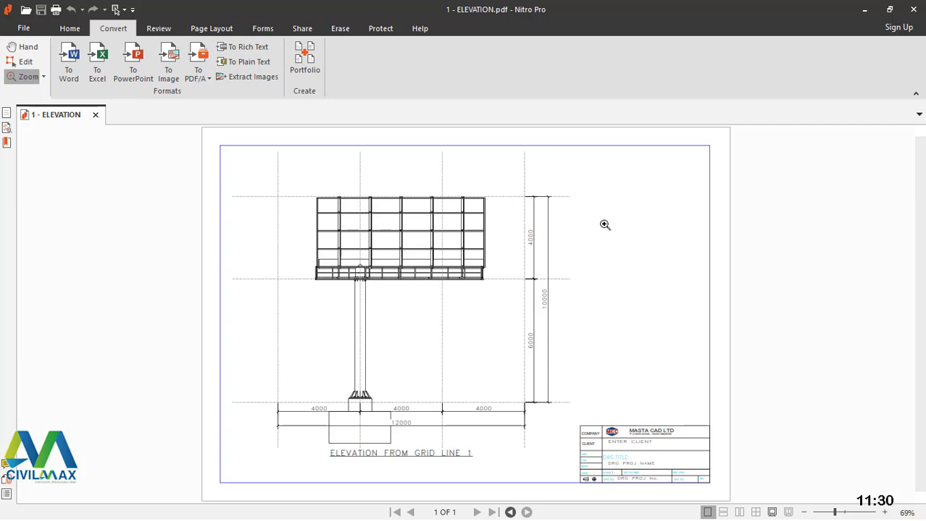
left_click(419, 246)
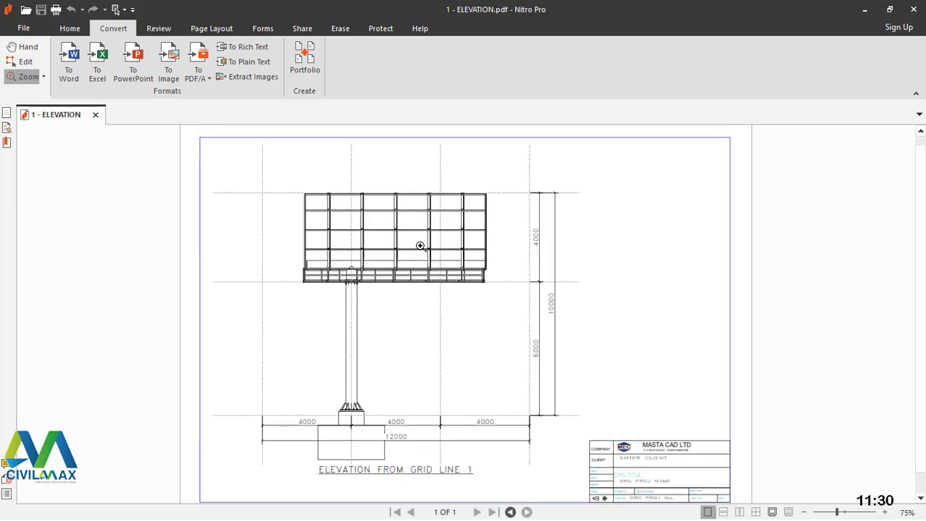
left_click(420, 246)
left_click(420, 246)
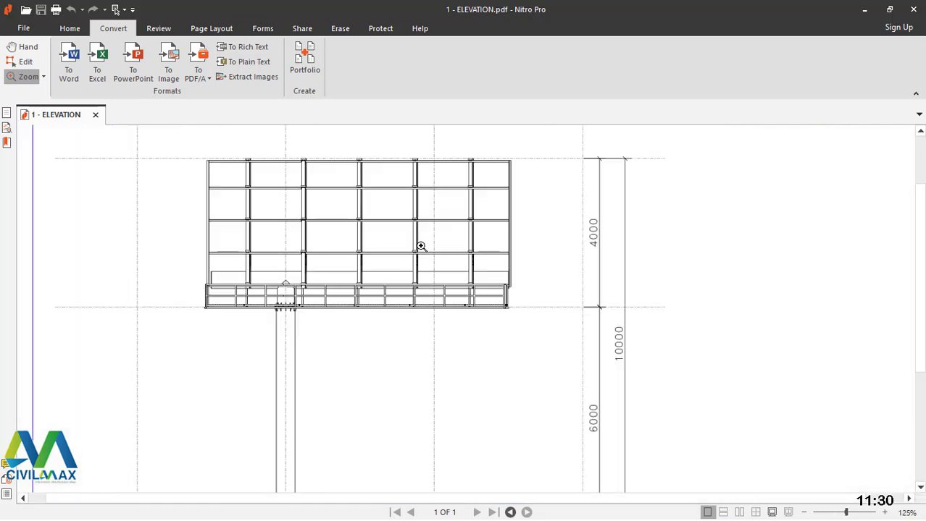
scroll(420, 247, "up", 3)
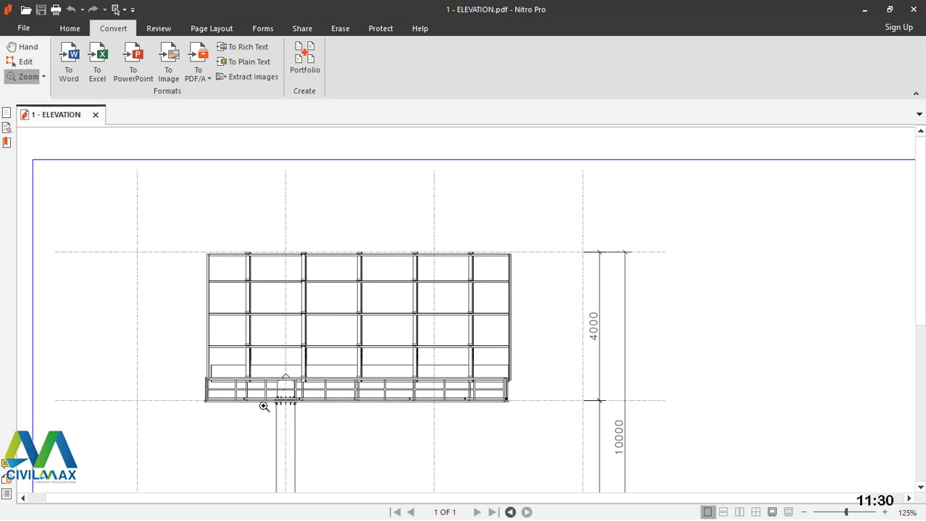
scroll(507, 283, "down", 1)
scroll(573, 314, "down", 6)
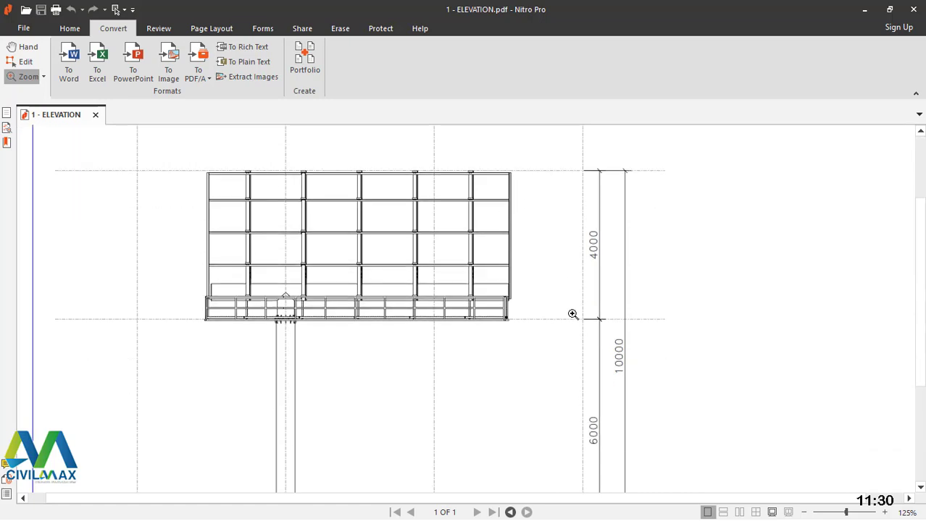
scroll(603, 345, "up", 2)
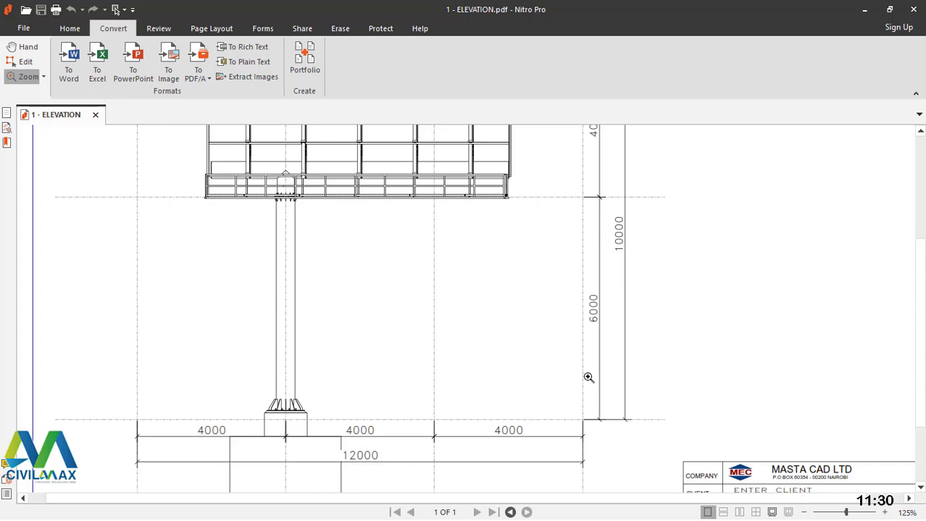
scroll(514, 378, "up", 2)
scroll(580, 413, "down", 3)
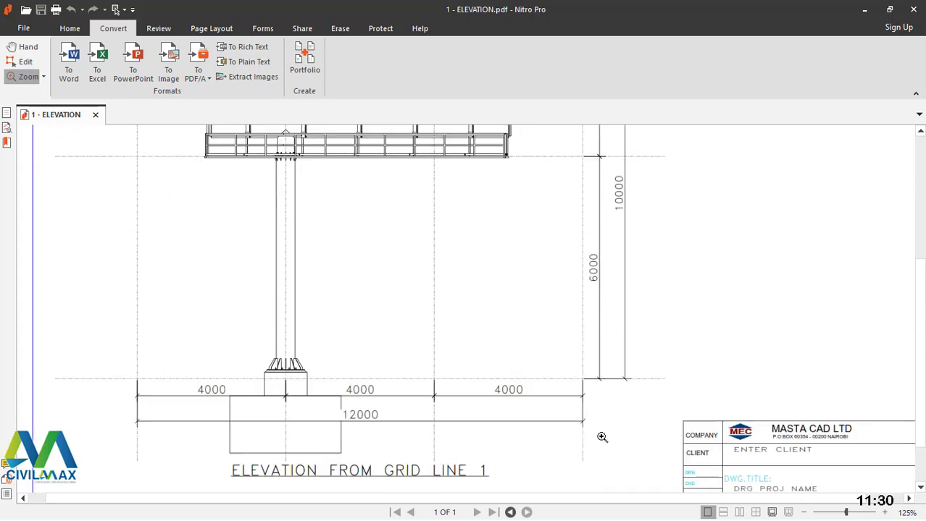
scroll(615, 418, "up", 6)
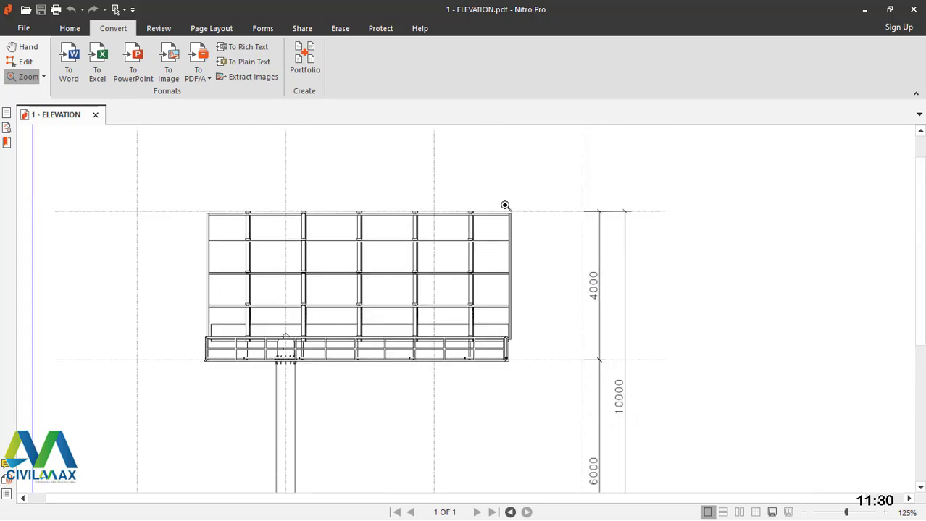
scroll(504, 206, "down", 1)
scroll(480, 239, "up", 1)
scroll(217, 213, "down", 2)
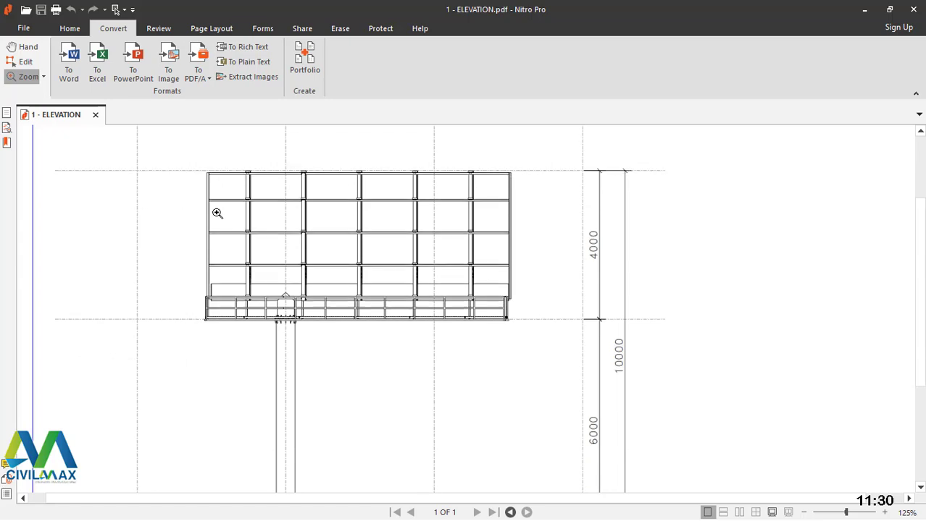
scroll(500, 285, "up", 2)
scroll(527, 338, "down", 1)
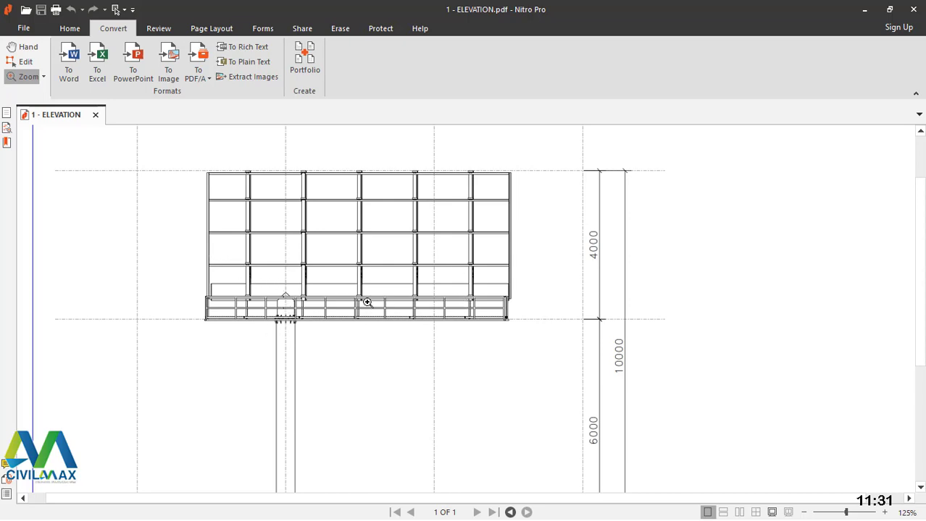
Minimize the PDF, the Plotfiles folder and the Print Drawings window, and return to the open drawing in Tekla Structures.
left_click(861, 15)
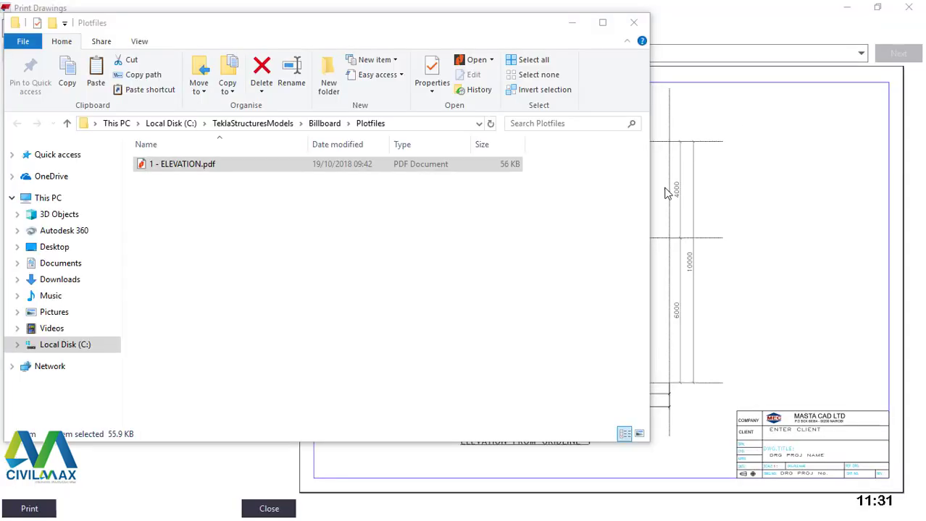
left_click(581, 28)
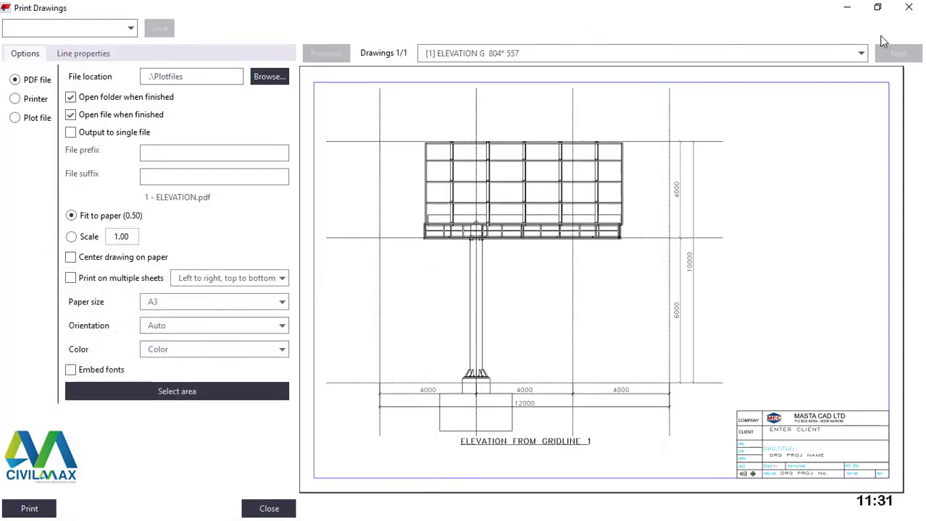
left_click(848, 9)
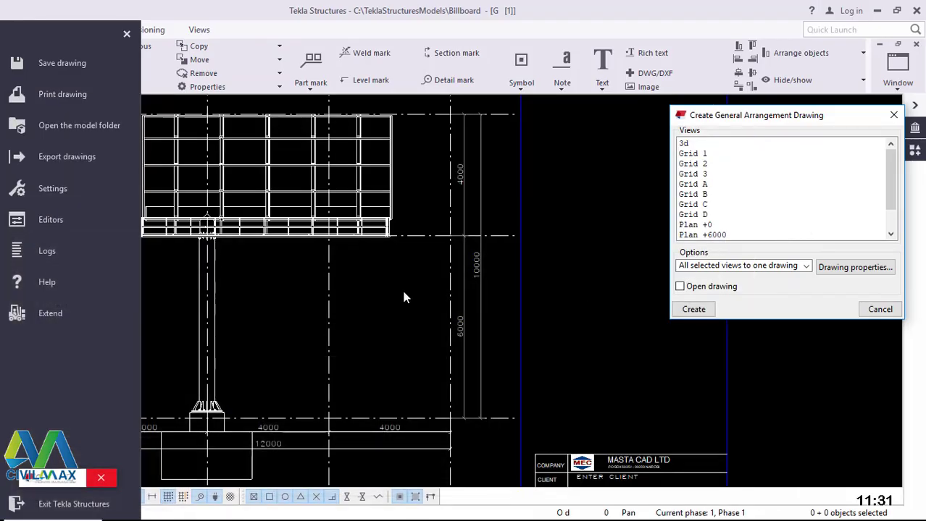
left_click(558, 163)
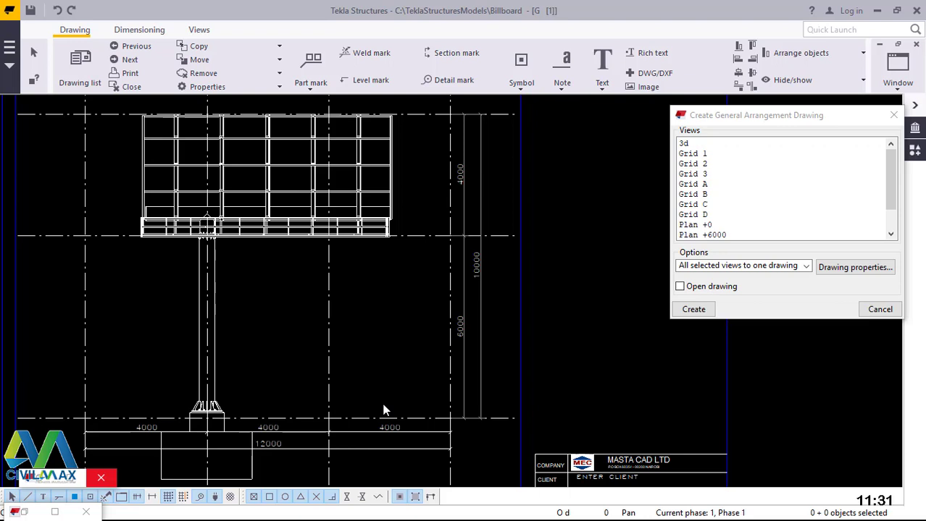
Close the elevation drawing, keeping its changes with a snapshot, and maximize the 3D model view.
left_click(917, 46)
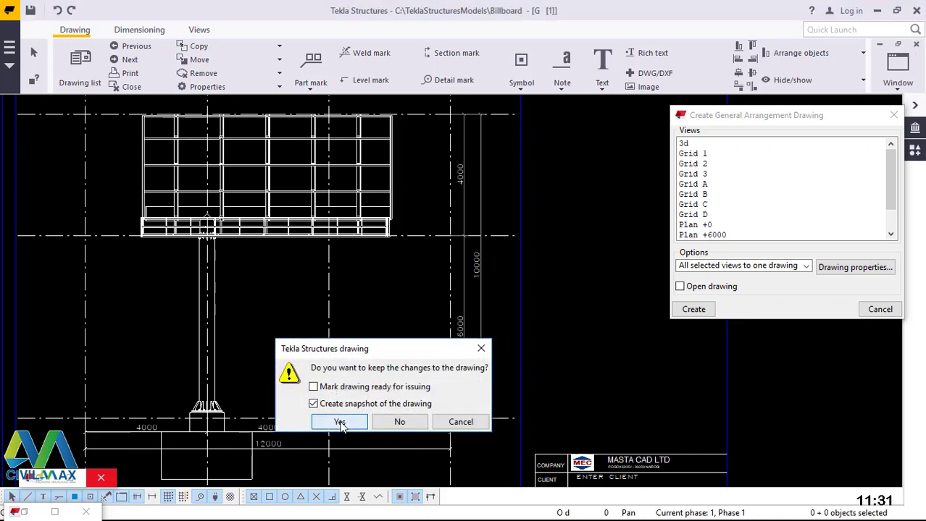
left_click(340, 423)
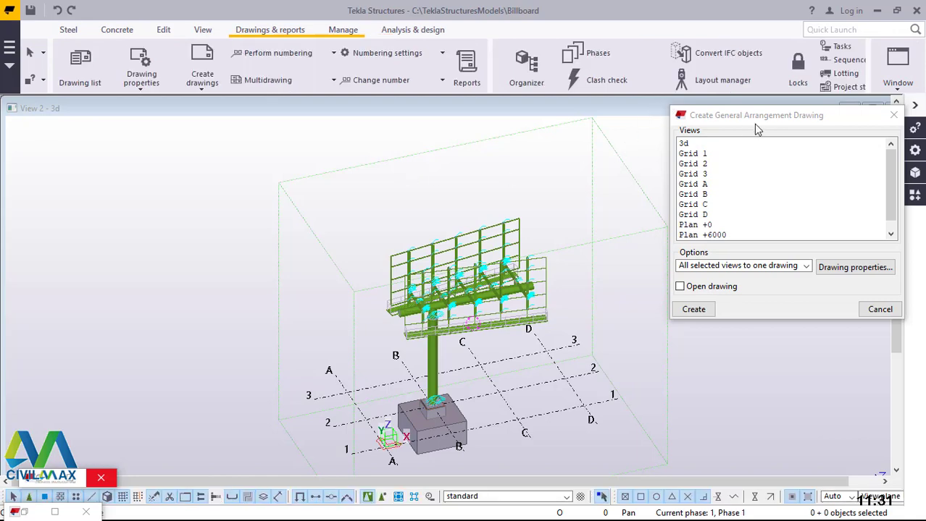
left_click_drag(808, 119, 752, 262)
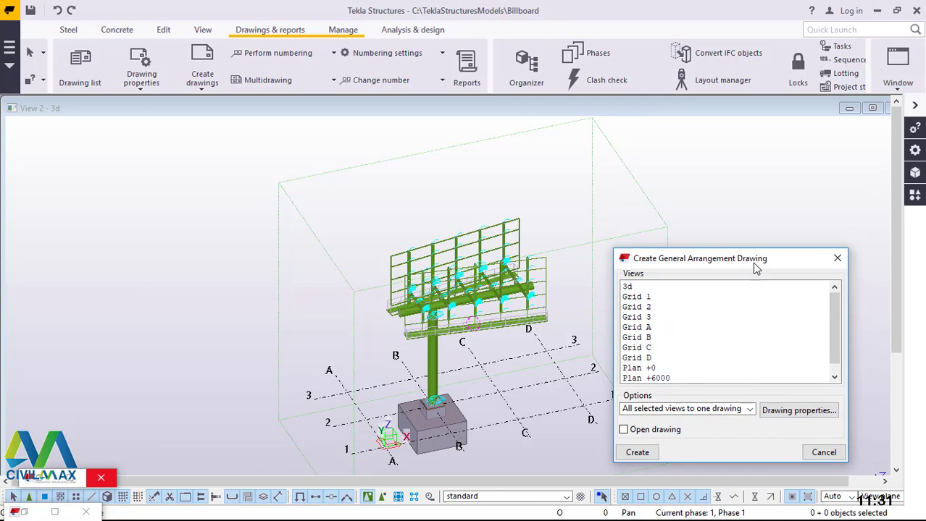
left_click(873, 108)
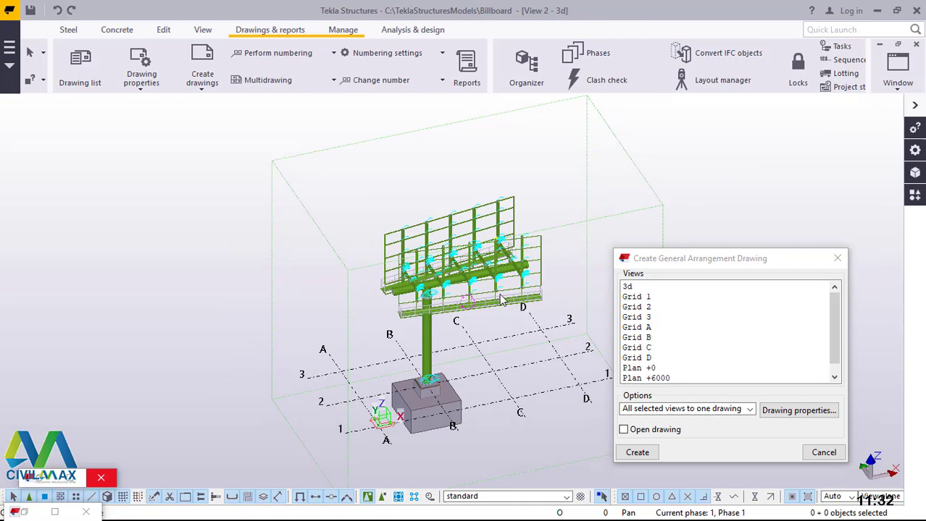
scroll(469, 340, "up", 1)
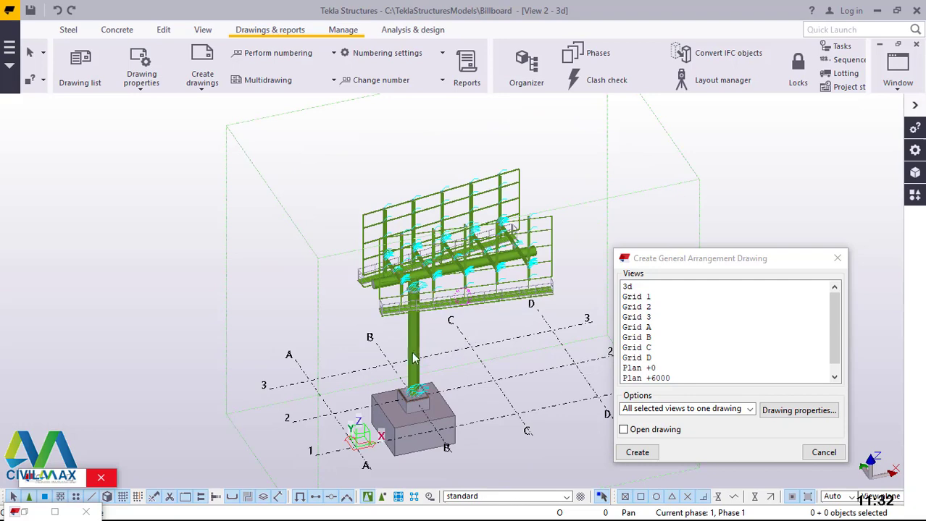
scroll(414, 356, "up", 2)
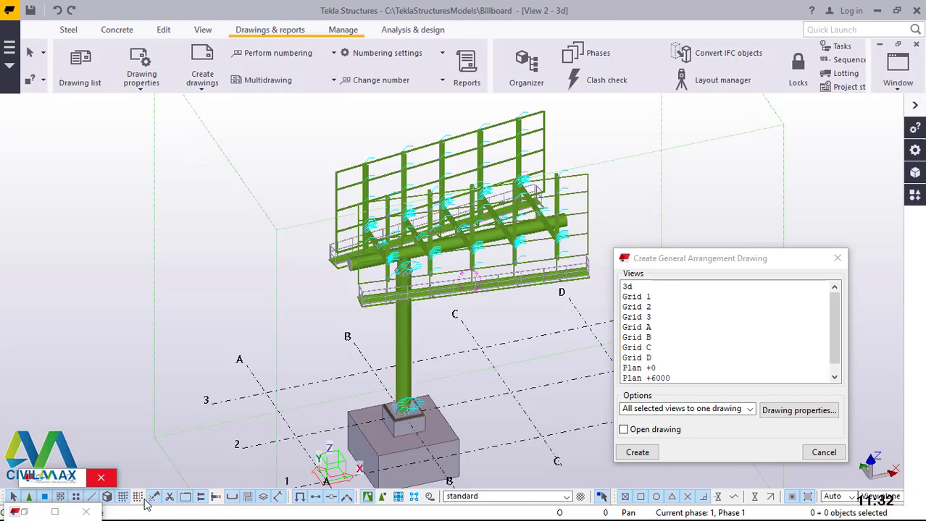
Close the minimized Print Drawings window and open the Master Drawing Catalog beside the billboard's column.
left_click(57, 512)
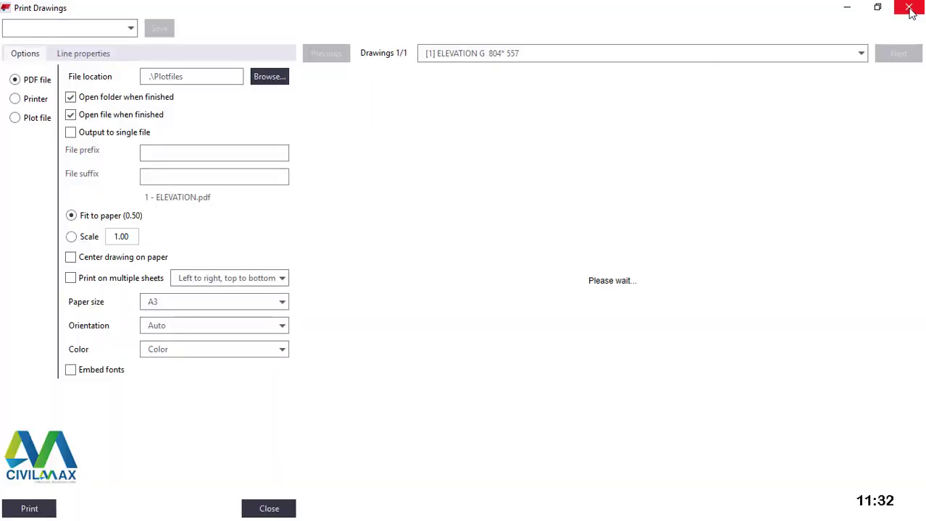
left_click(254, 509)
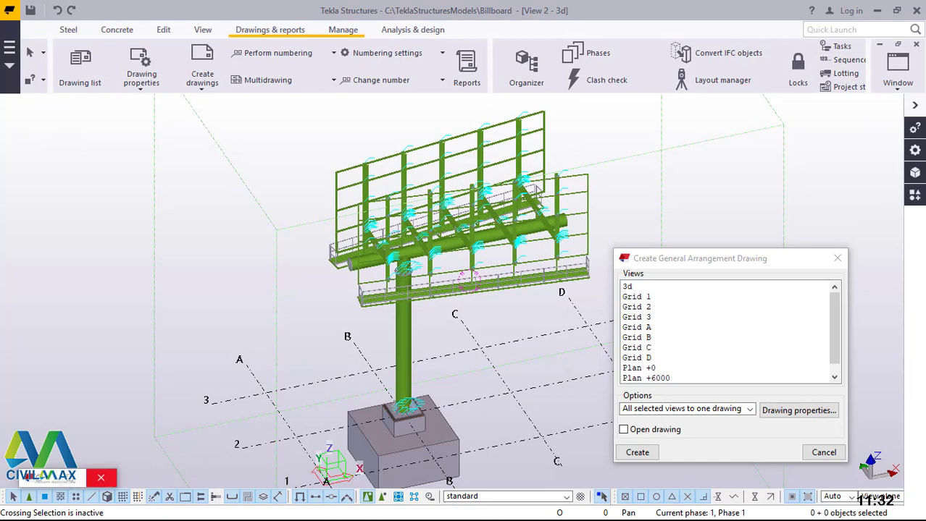
left_click(202, 86)
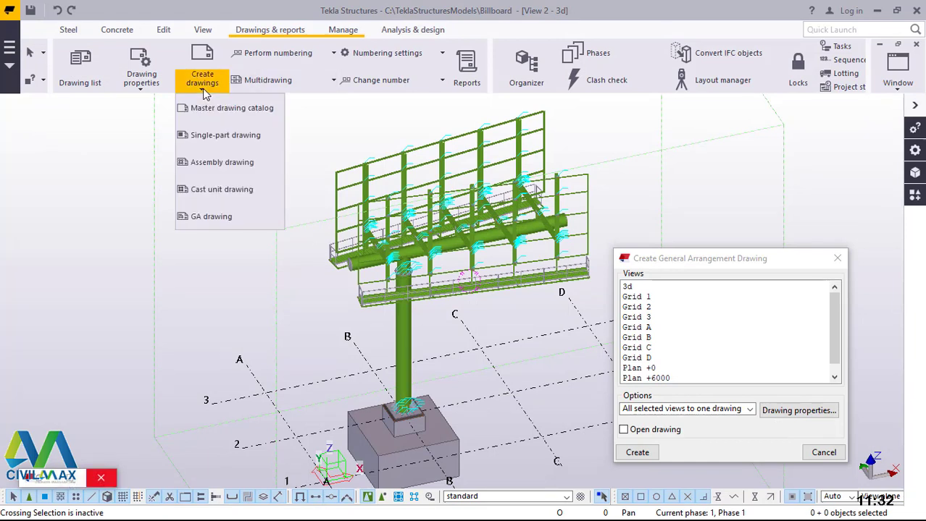
left_click(217, 109)
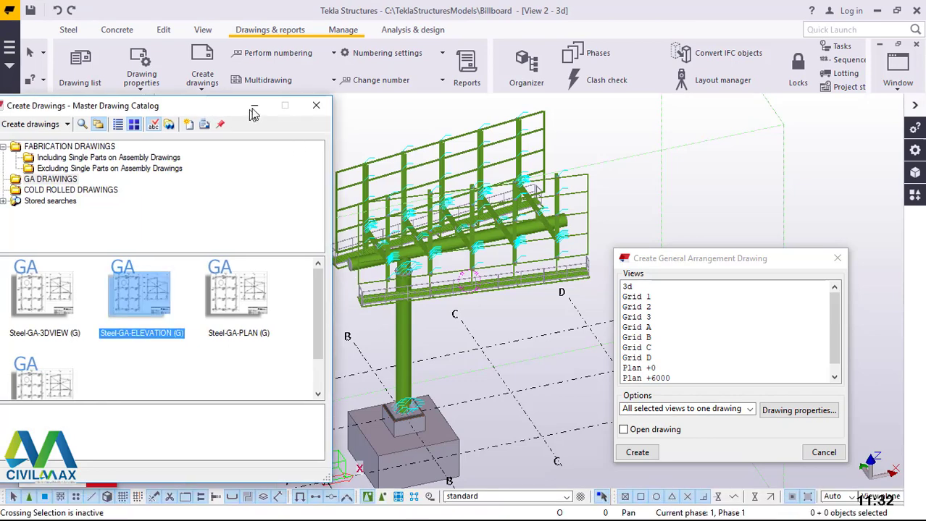
mouse_move(243, 115)
left_mouse_down()
mouse_move(484, 117)
mouse_move(565, 107)
mouse_move(497, 112)
mouse_move(583, 94)
left_mouse_up()
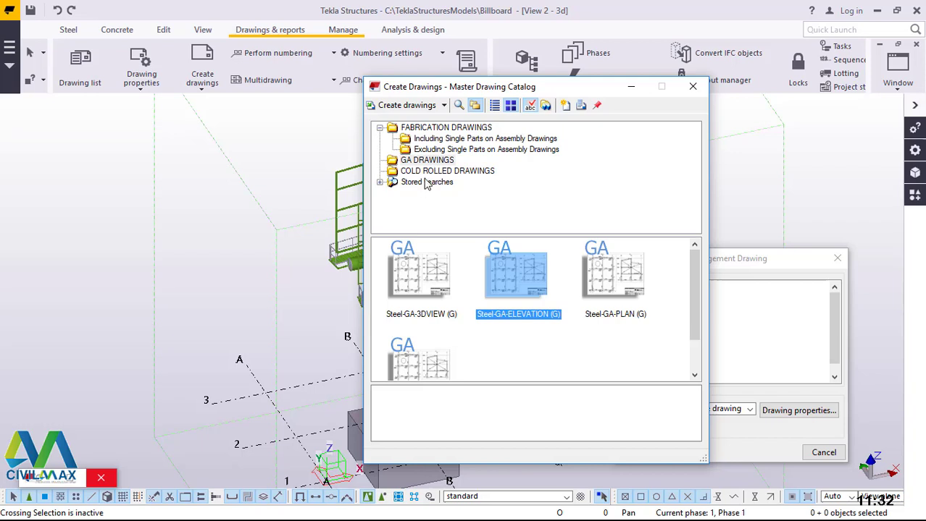
Expand the catalog's stored searches, look at the cloning templates and list the assembly drawings.
left_click(378, 182)
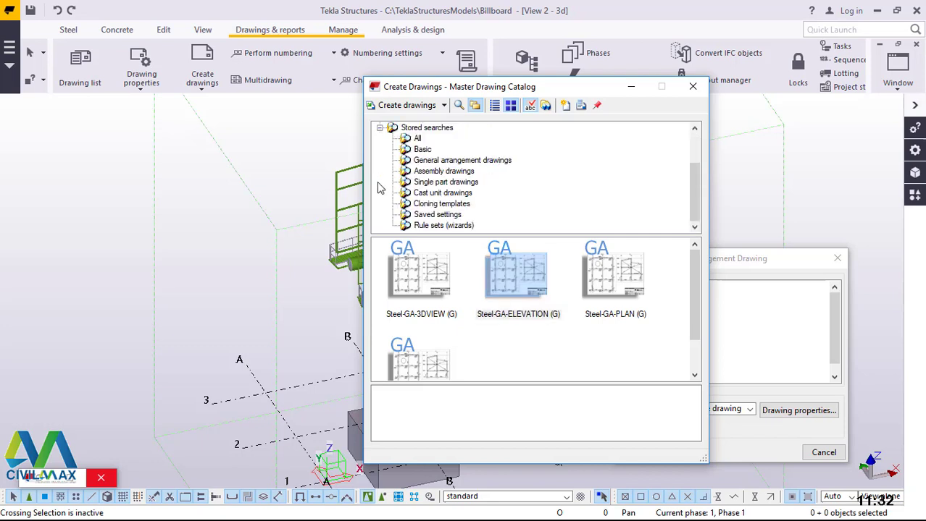
left_click(444, 205)
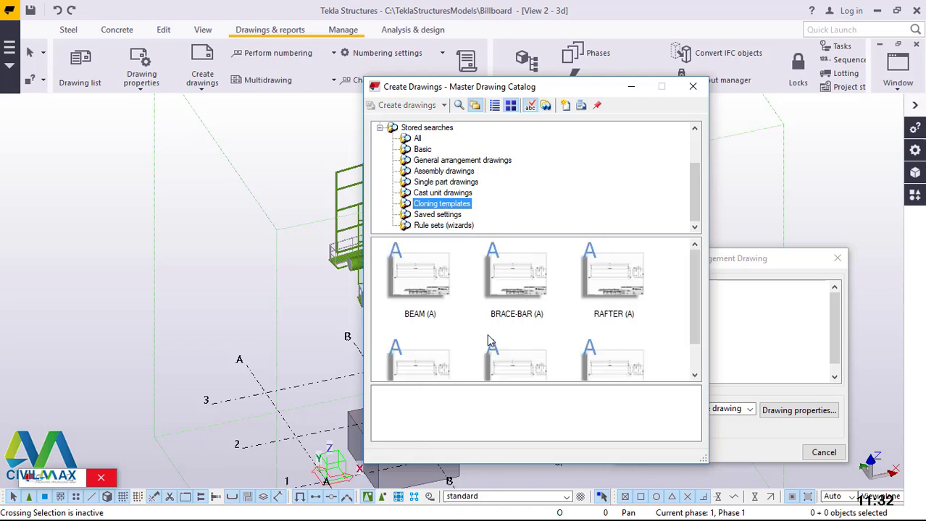
left_click(429, 297)
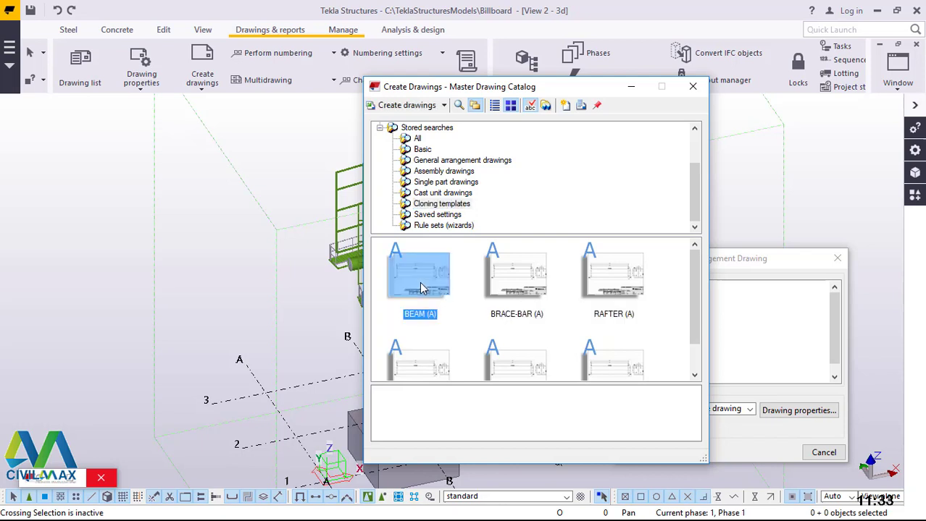
left_click(438, 173)
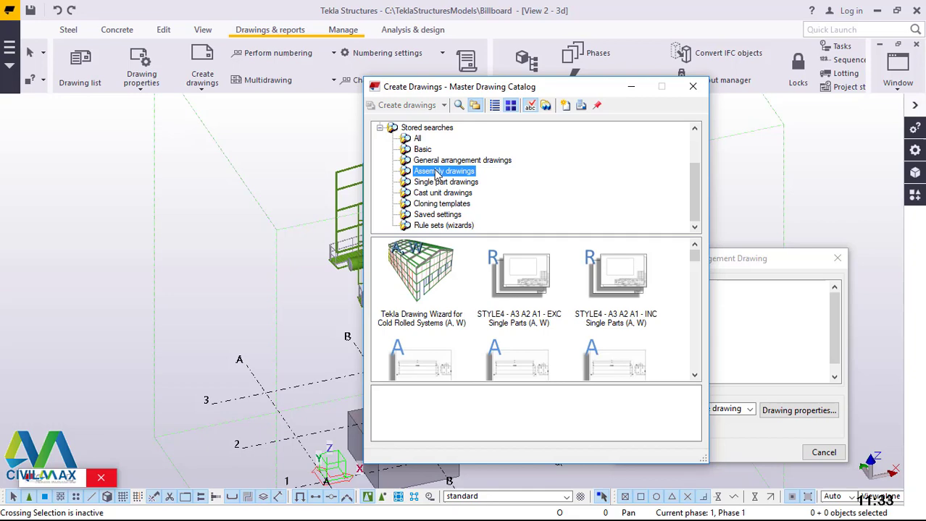
Select the billboard's main column assembly in the 3D model.
scroll(152, 287, "down", 5)
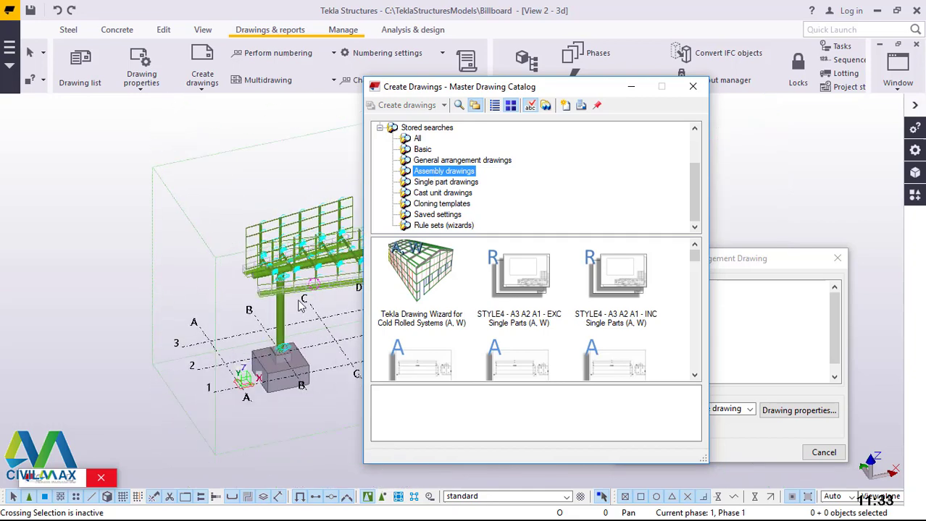
scroll(321, 315, "up", 3)
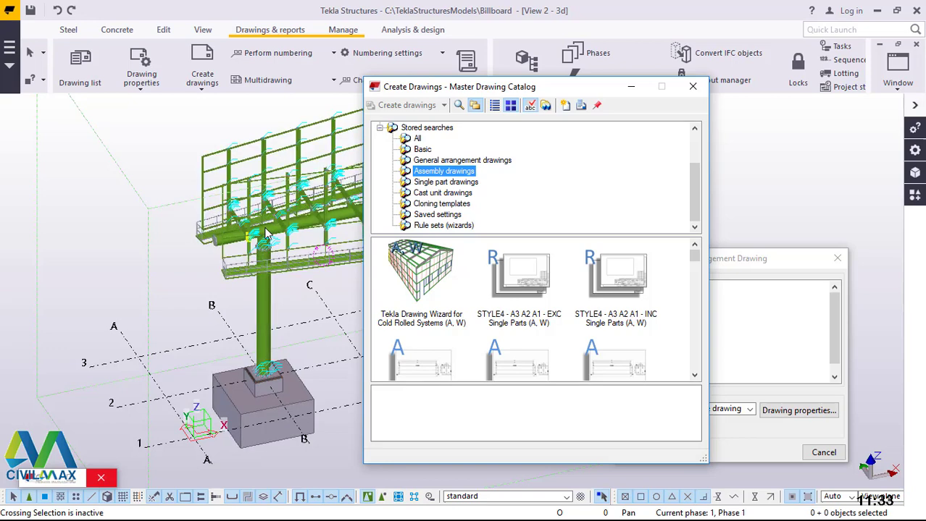
key("Escape")
left_click(263, 308)
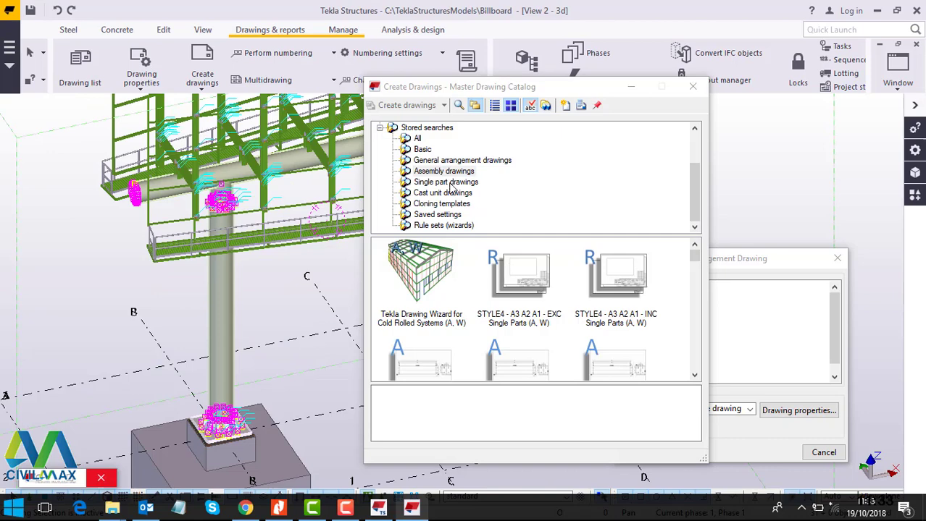
Create an assembly drawing of the selected column assembly using the standard (A) saved settings from the assembly drawings list.
left_click(695, 377)
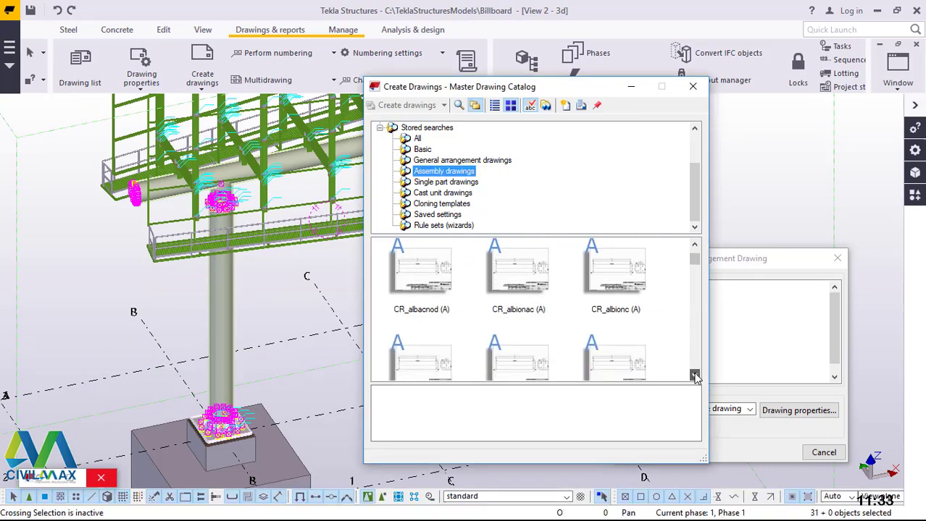
left_click_drag(694, 377, 695, 377)
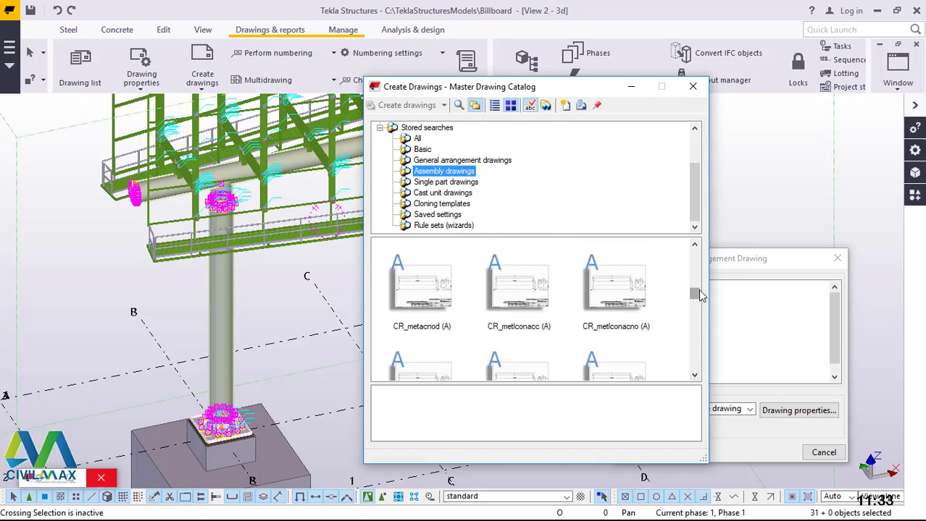
left_click_drag(695, 299, 699, 328)
scroll(484, 349, "up", 4)
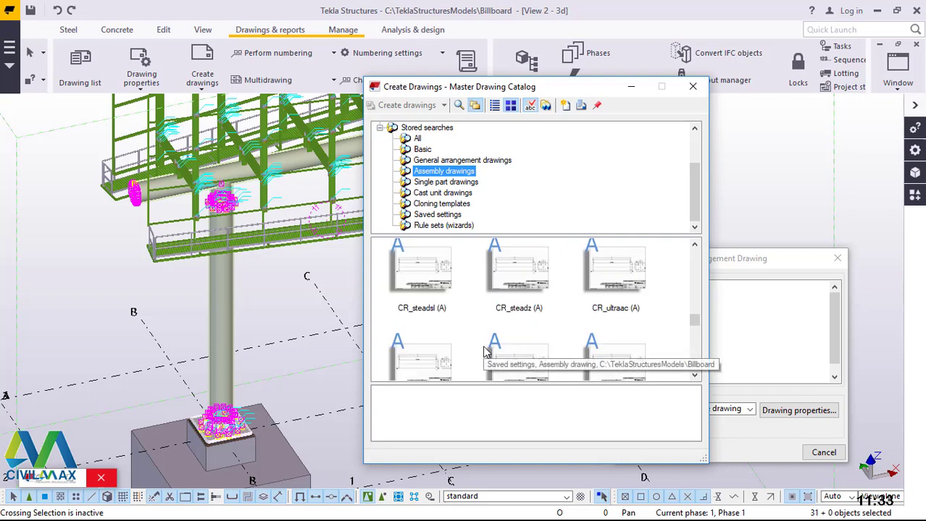
scroll(484, 349, "up", 1)
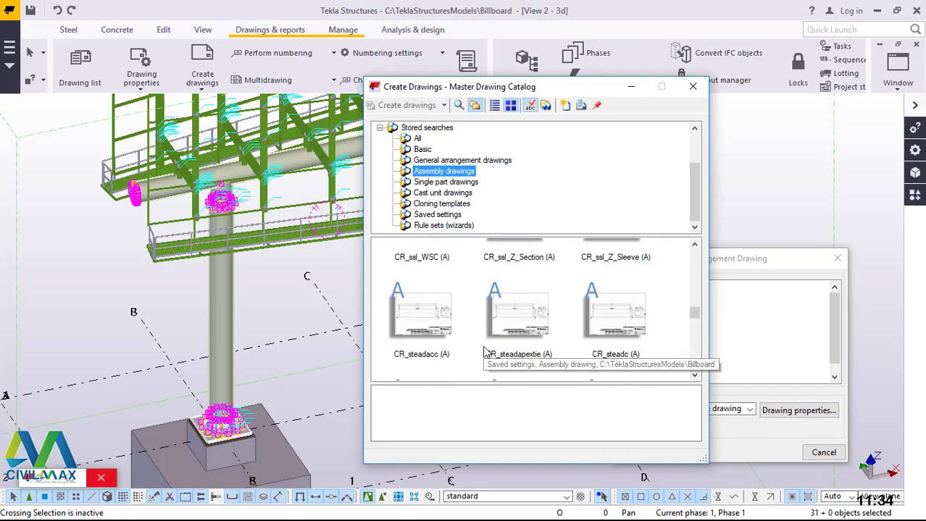
scroll(484, 351, "up", 1)
scroll(493, 344, "down", 2)
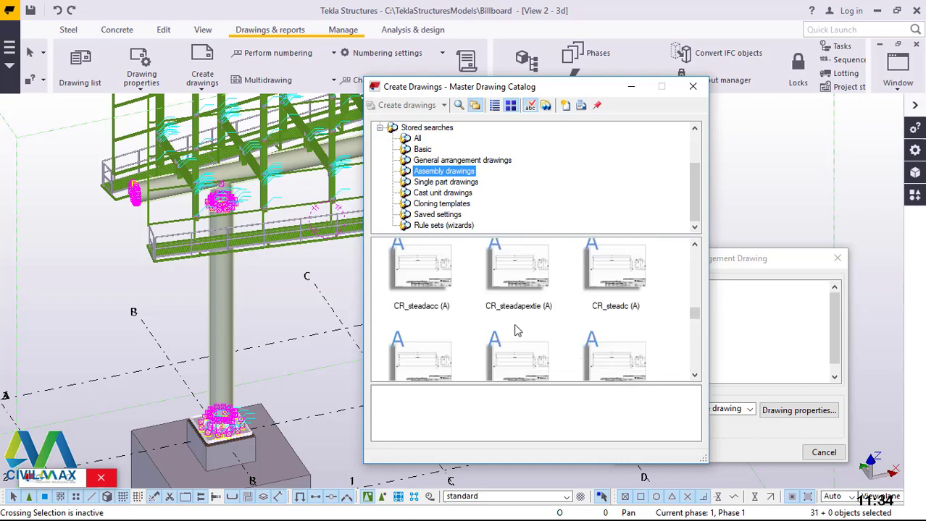
scroll(518, 330, "down", 4)
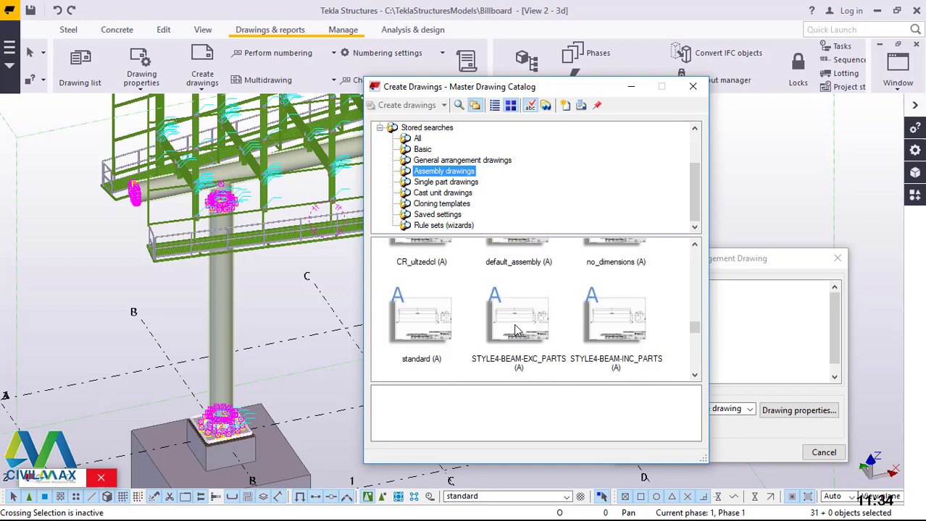
scroll(518, 330, "up", 1)
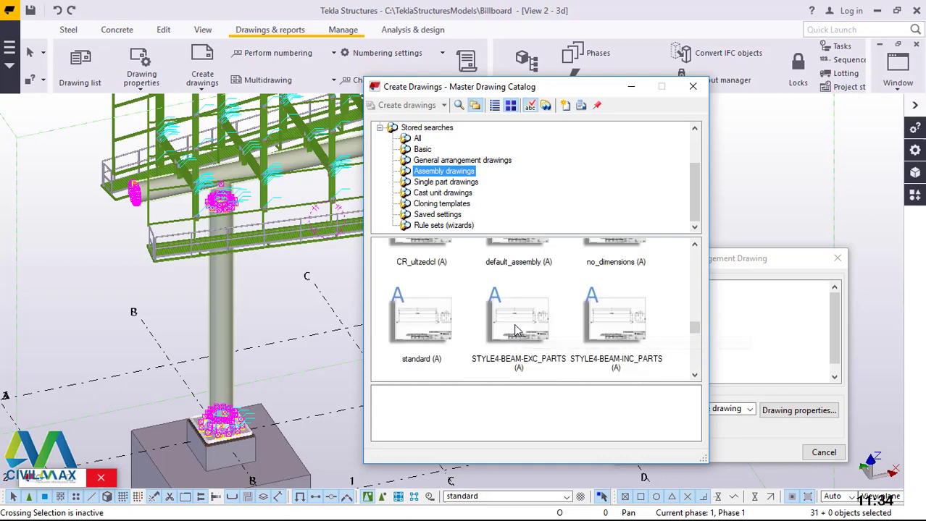
left_click(412, 330)
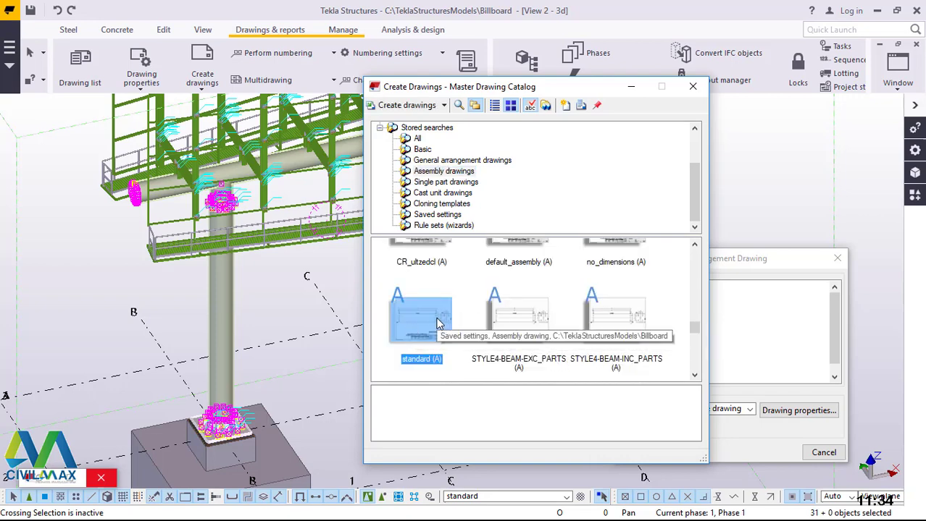
left_click(406, 107)
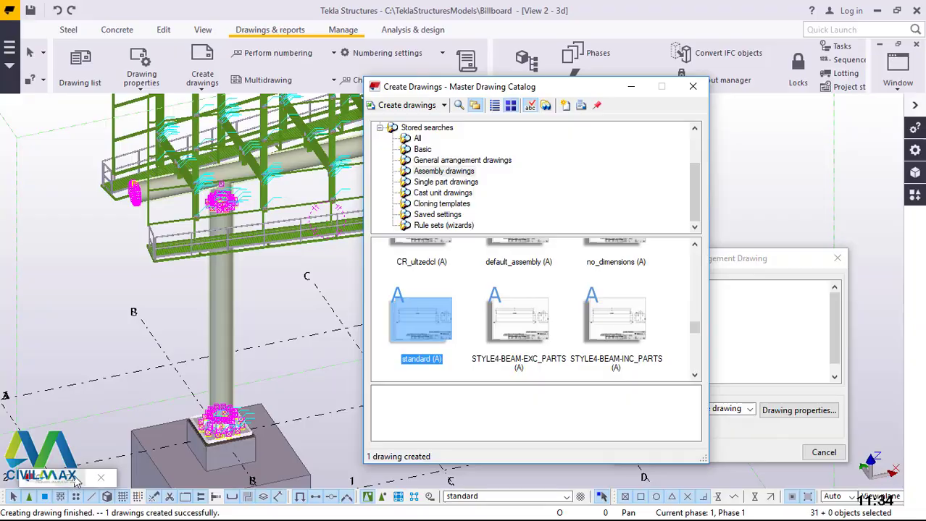
Open the newly created STANDARD assembly drawing from the Drawing list and dismiss the Create General Arrangement Drawing dialog.
key("ctrl+l")
left_click(470, 106)
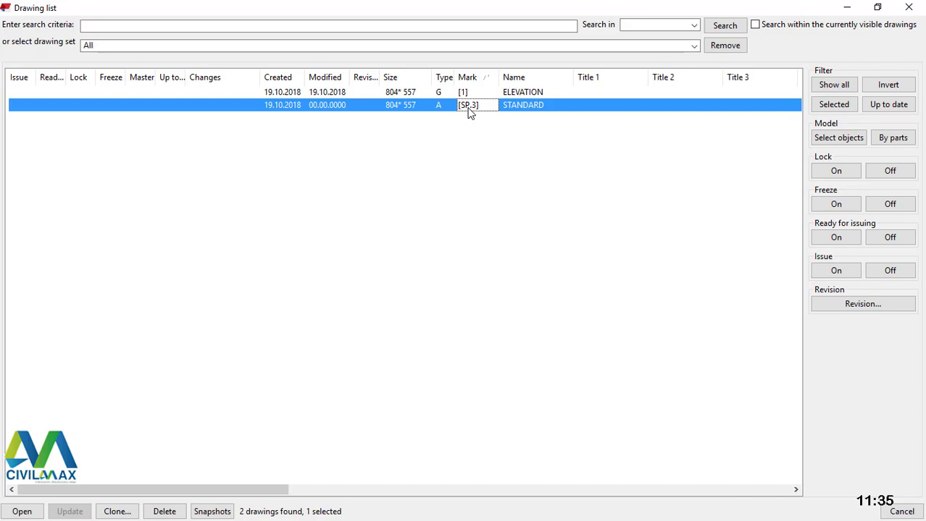
double_click(469, 113)
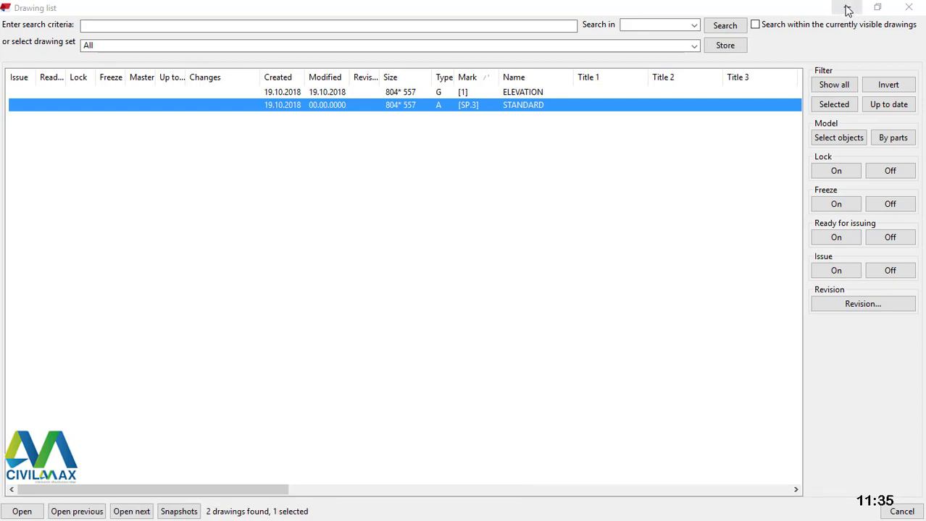
left_click(846, 8)
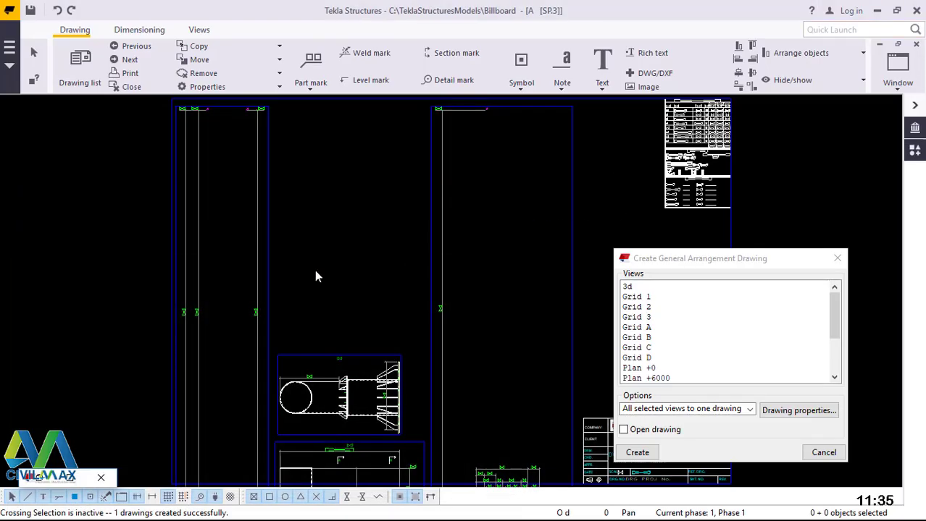
scroll(313, 269, "down", 1)
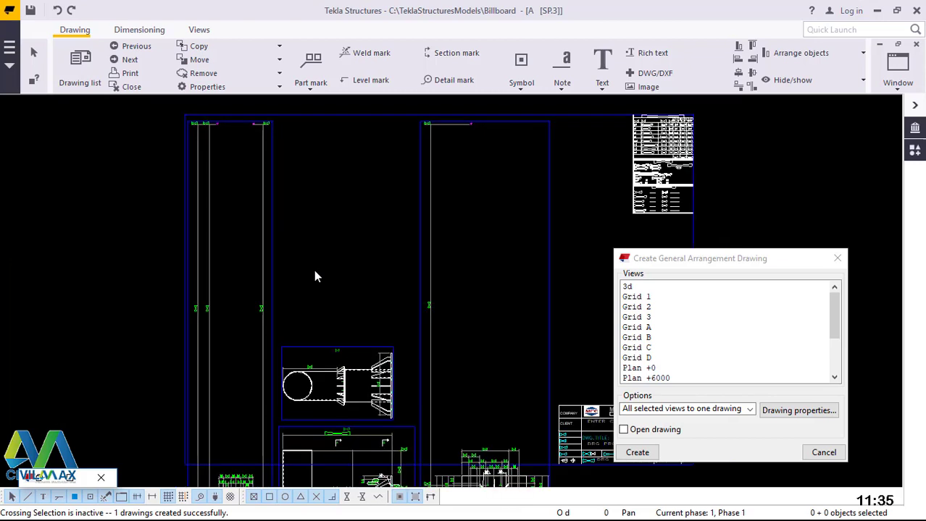
scroll(315, 270, "down", 3)
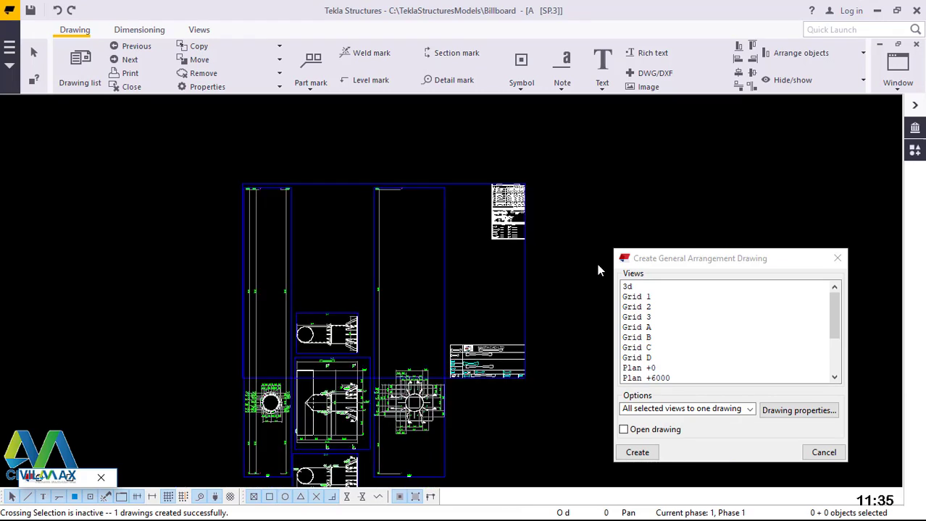
left_click(838, 259)
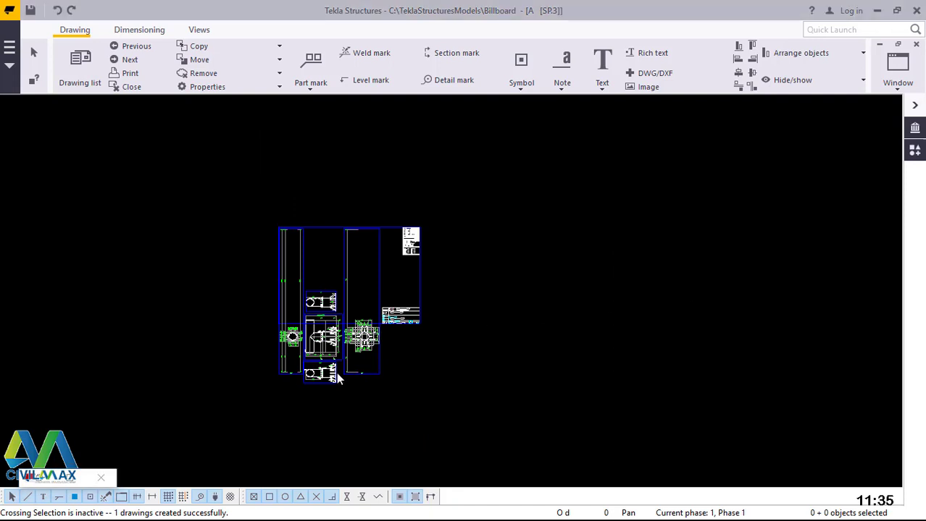
Examine the layout of the column's front view, top and bottom views and end sections against the sheet frame.
scroll(319, 345, "up", 1)
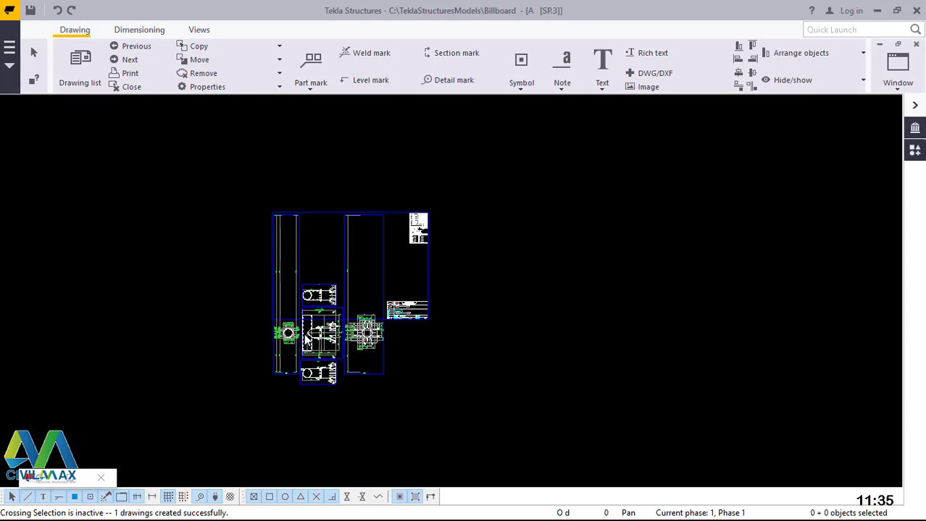
scroll(304, 339, "up", 2)
scroll(336, 338, "up", 2)
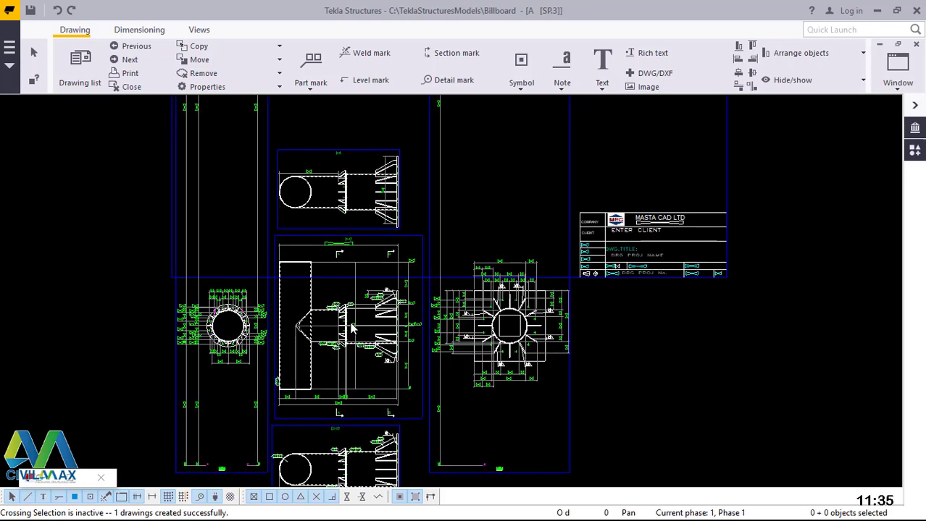
scroll(351, 328, "up", 1)
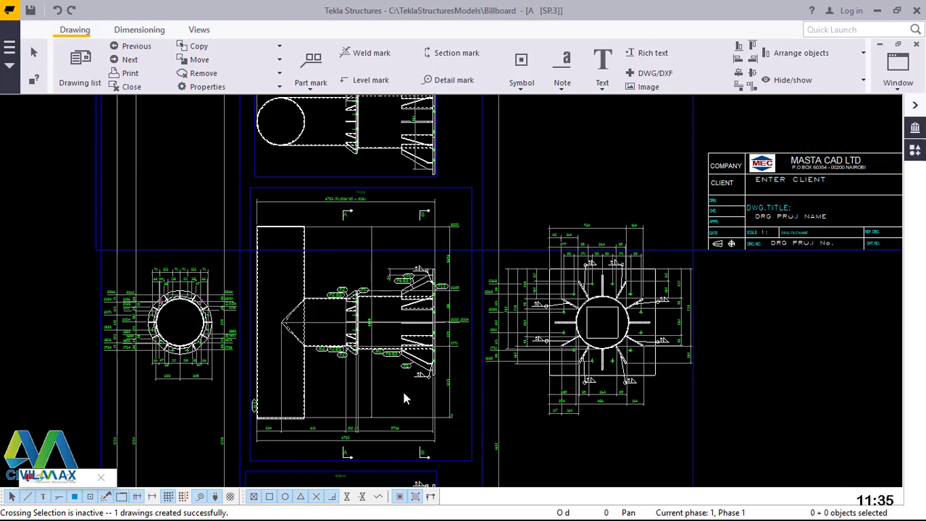
scroll(404, 399, "down", 1)
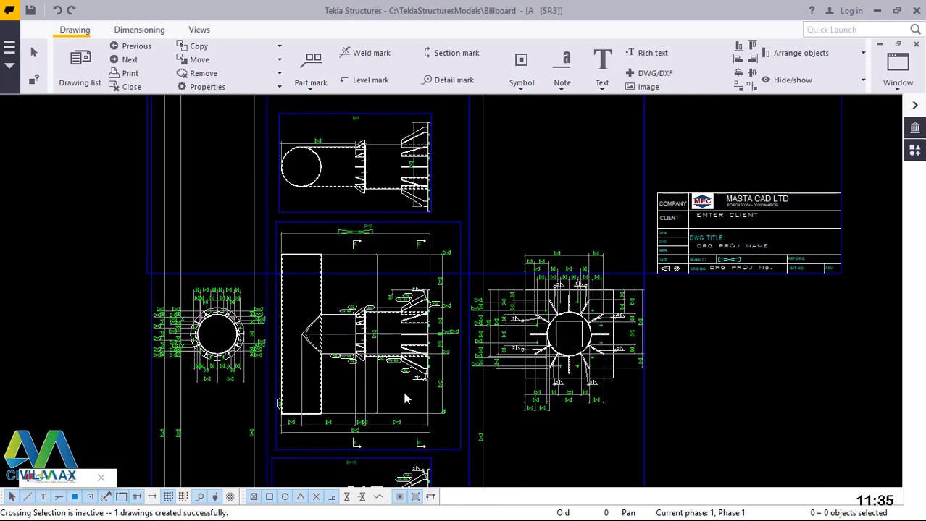
scroll(404, 398, "down", 3)
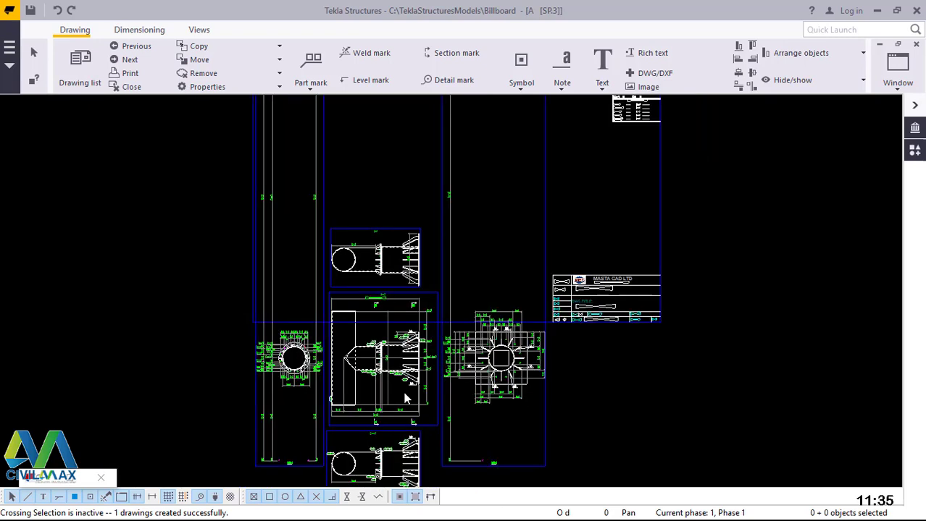
scroll(404, 397, "down", 1)
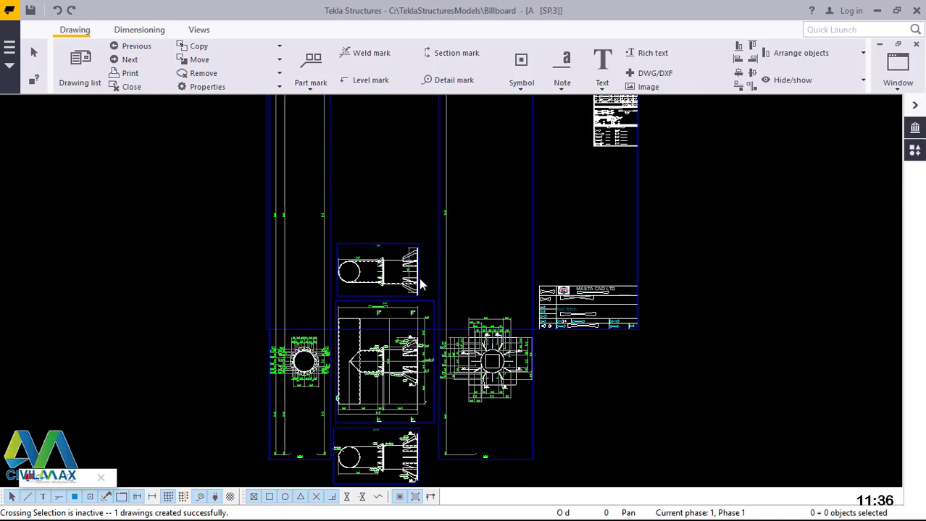
Delete the column view located directly above the main front view in the assembly drawing.
scroll(406, 363, "up", 1)
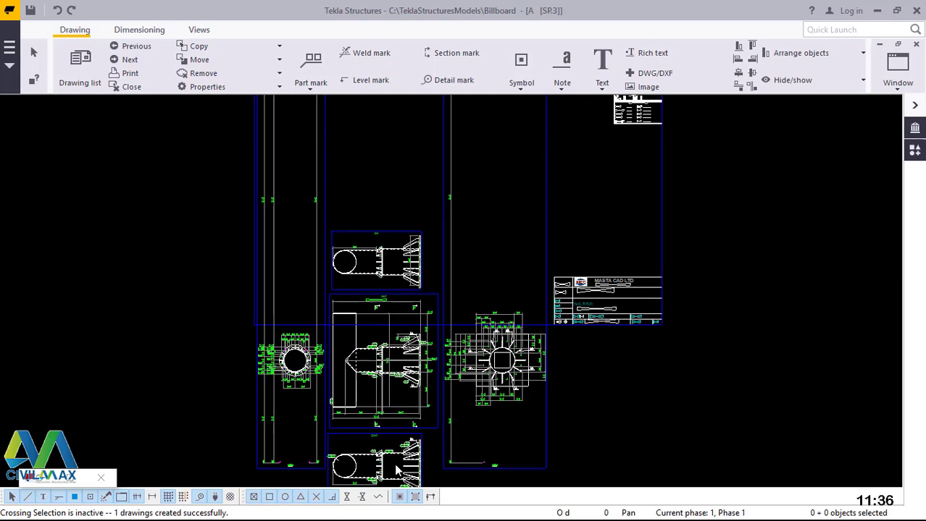
scroll(394, 464, "up", 1)
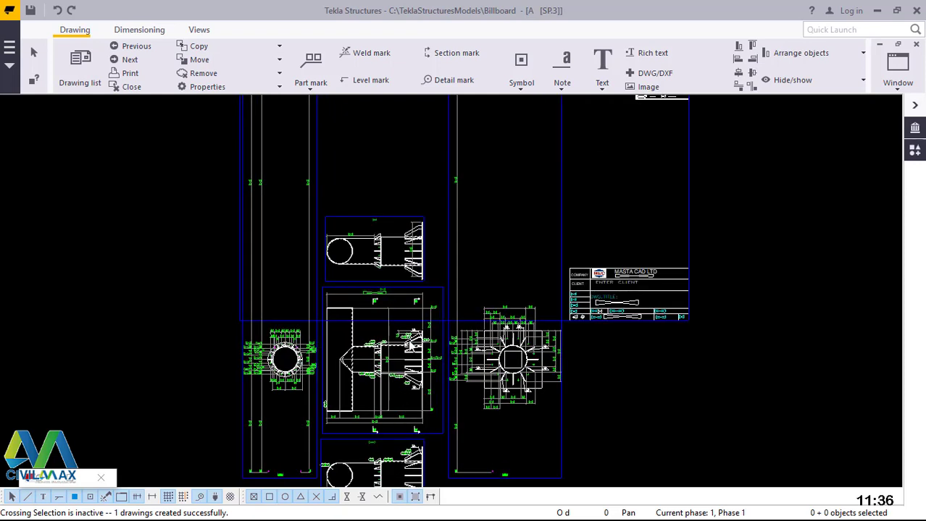
left_click(397, 224)
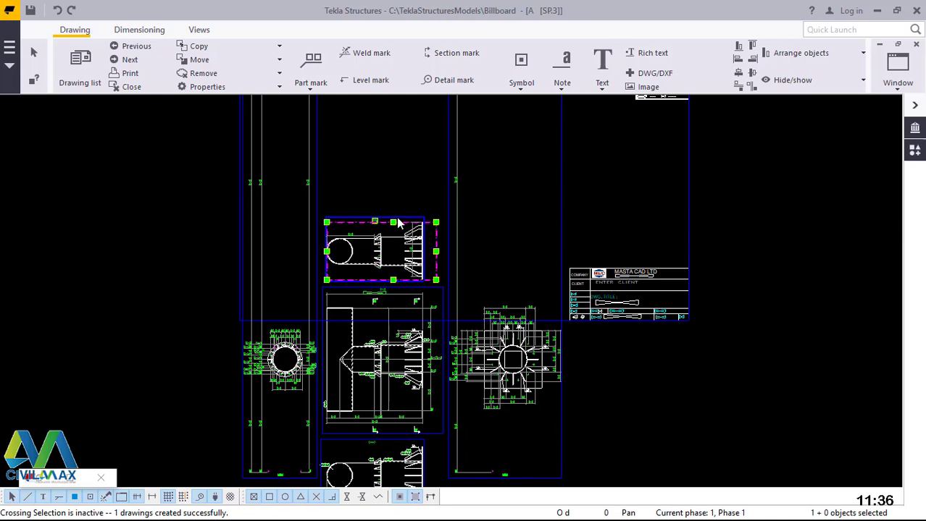
right_click(396, 217)
left_click(434, 267)
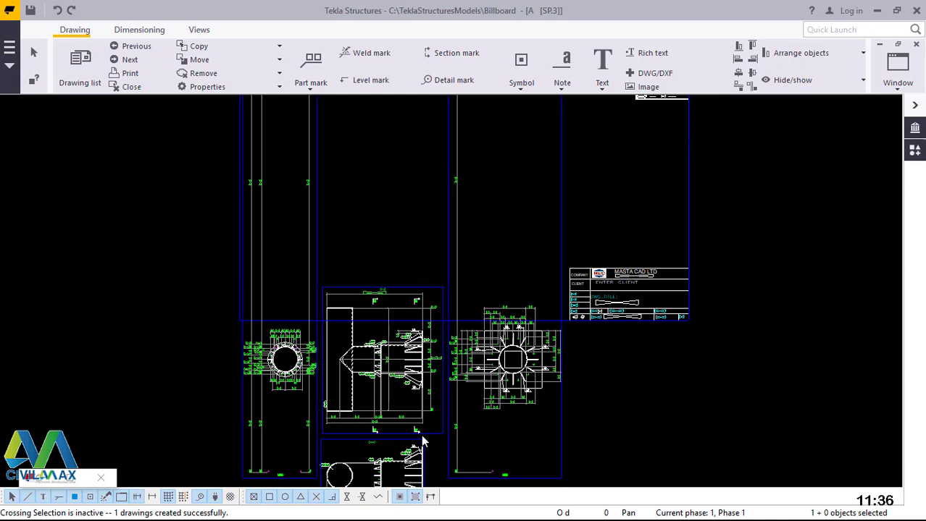
Delete the column view located directly below the main front view.
scroll(391, 333, "down", 1)
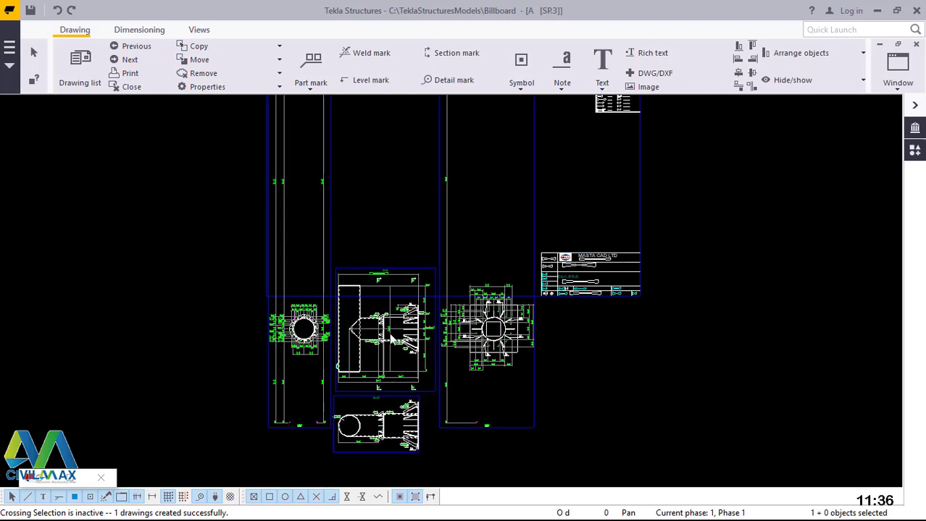
scroll(406, 318, "down", 1)
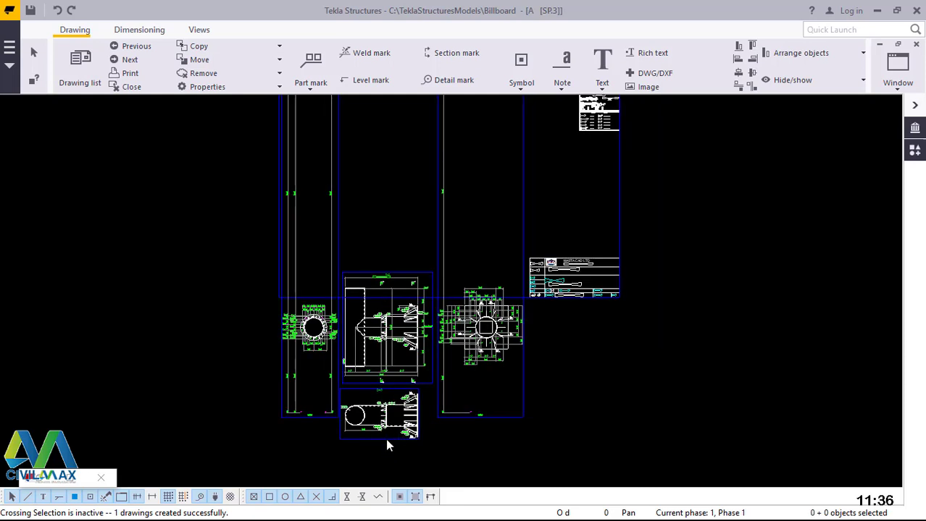
scroll(387, 445, "up", 1)
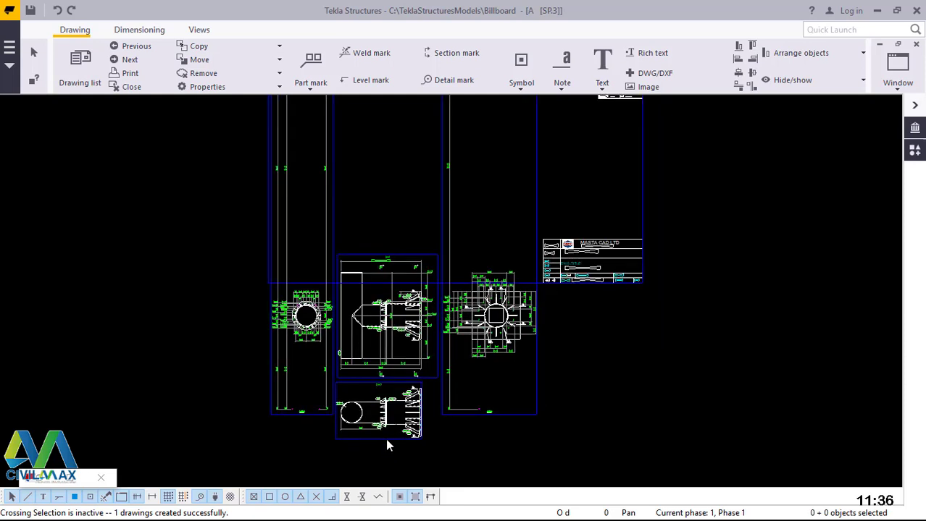
left_click(387, 440)
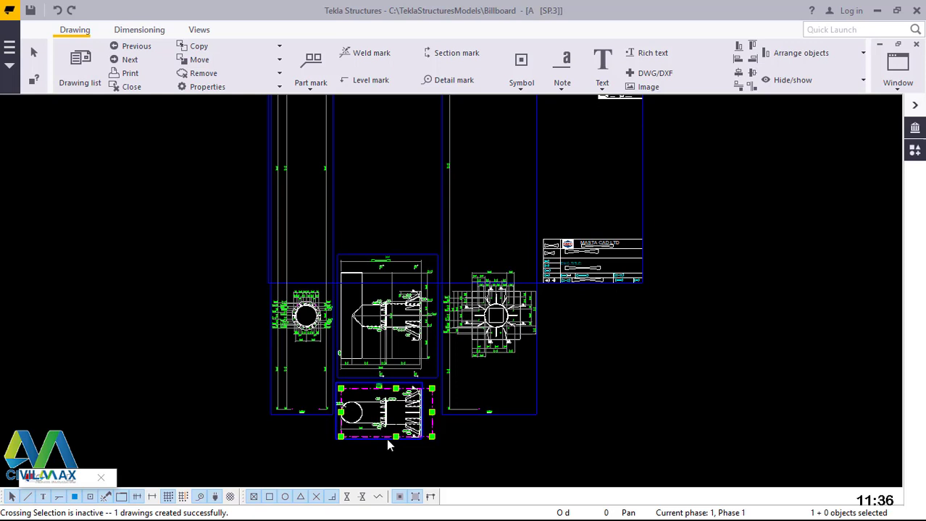
right_click(386, 438)
left_click(429, 290)
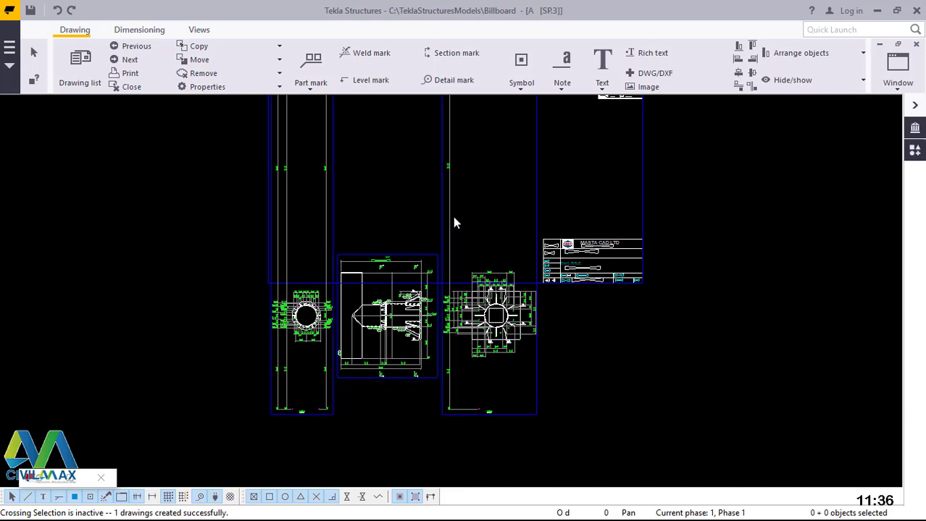
Delete the long vertical dimension line beside the base plate section view.
scroll(451, 176, "up", 1)
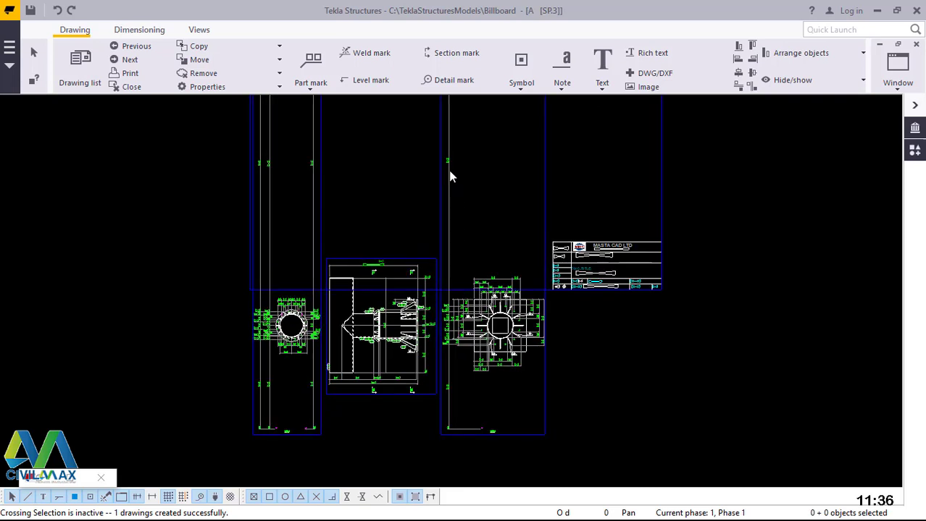
scroll(450, 175, "up", 1)
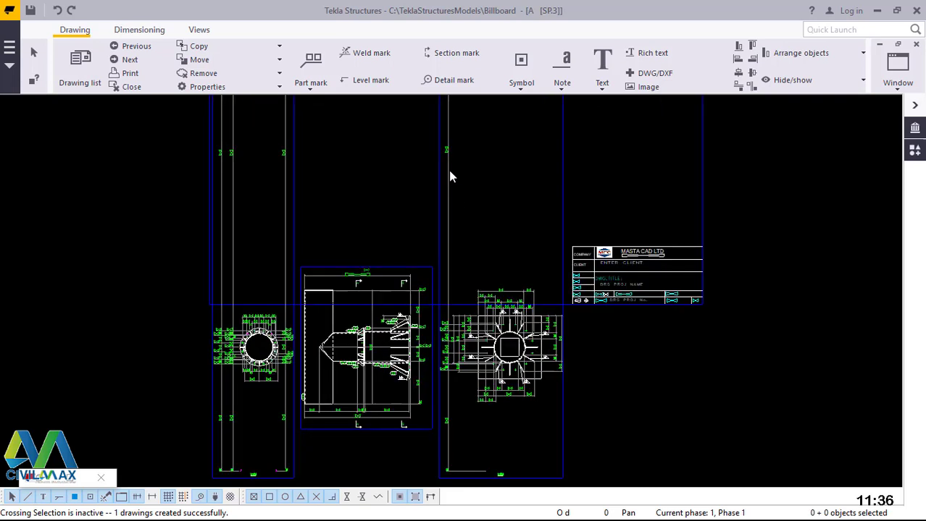
left_click(449, 175)
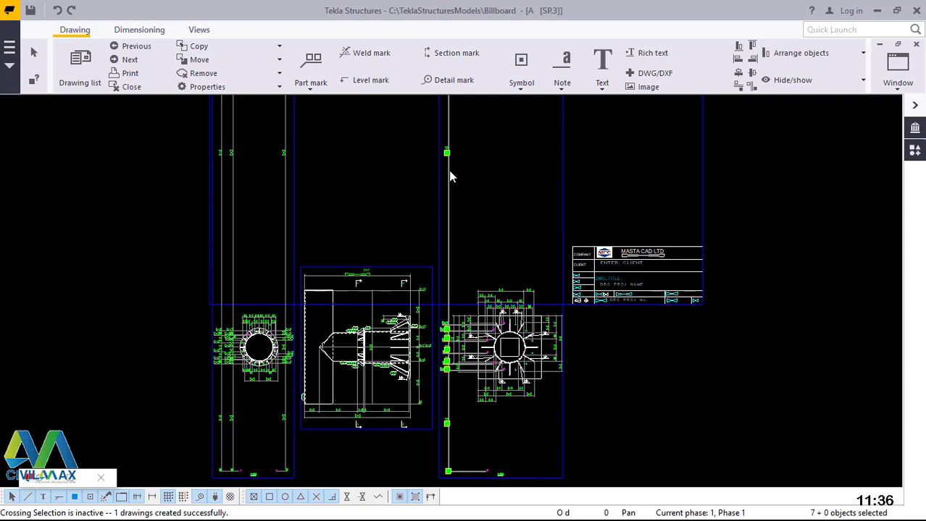
right_click(449, 172)
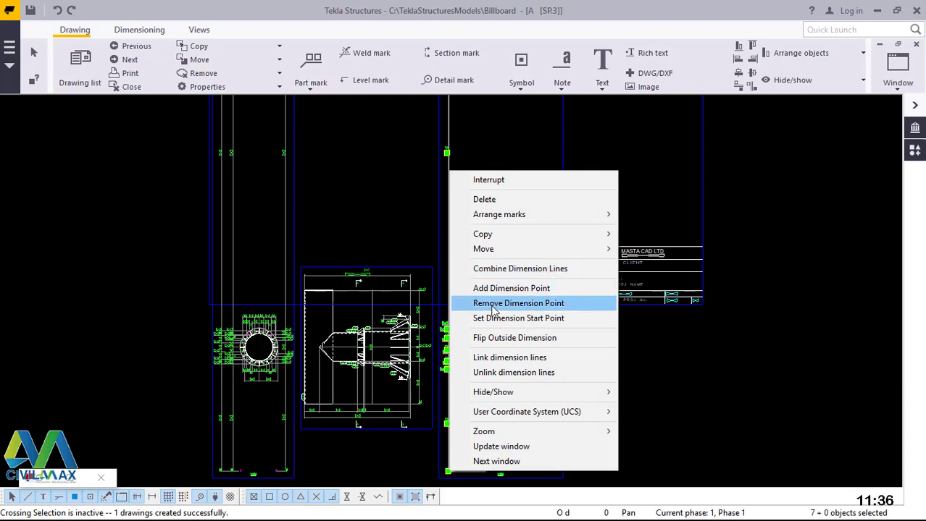
left_click(494, 200)
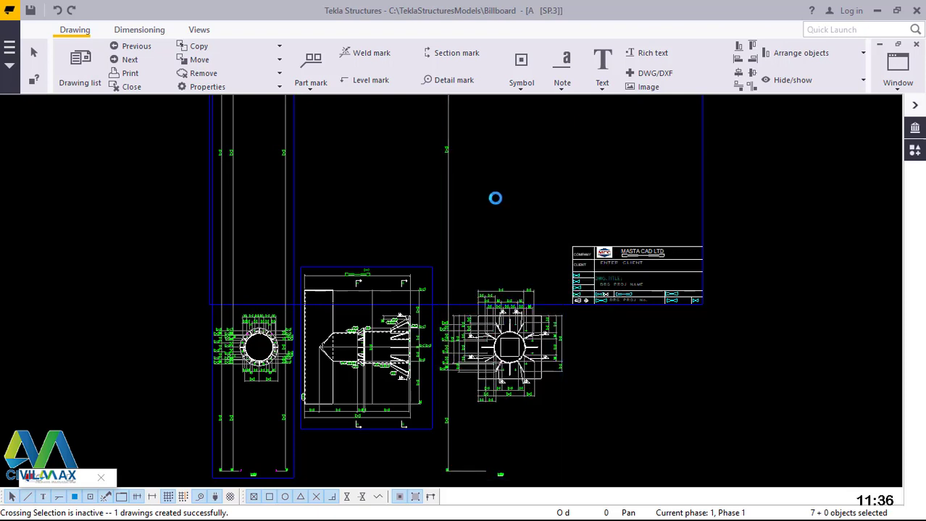
Delete the two long vertical dimension lines running upward on the left side of the circular section view.
left_click(233, 183)
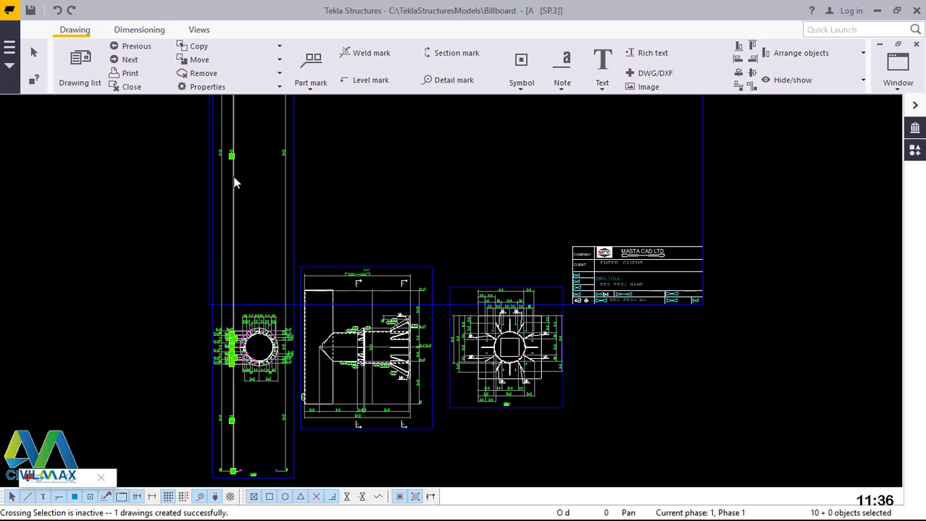
right_click(282, 203)
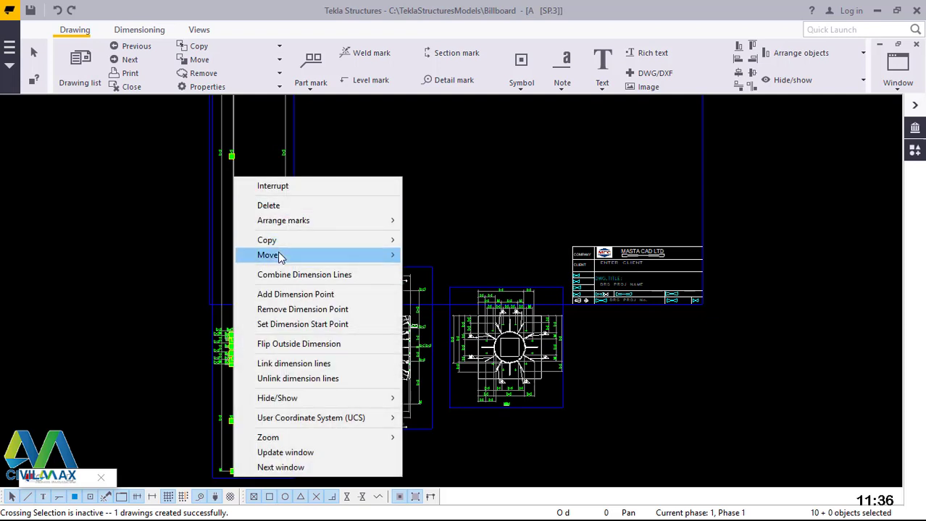
left_click(267, 207)
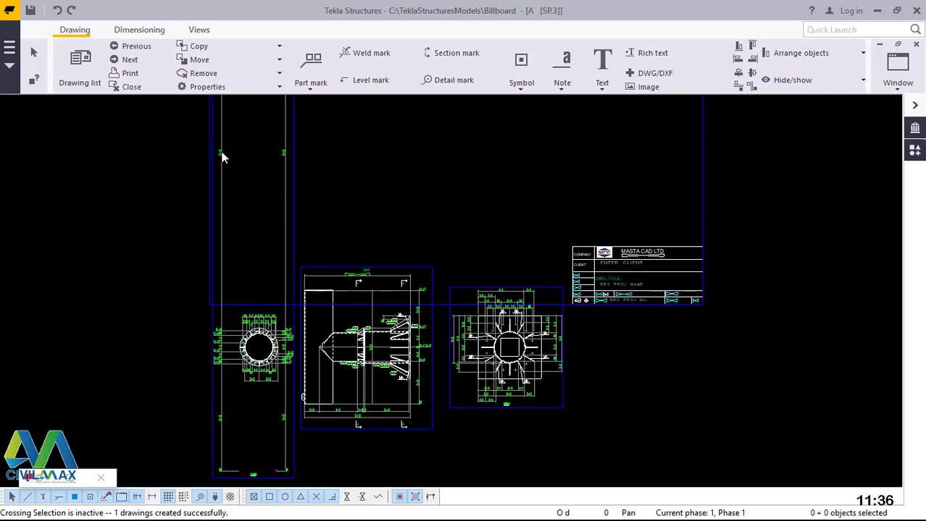
left_click(221, 151)
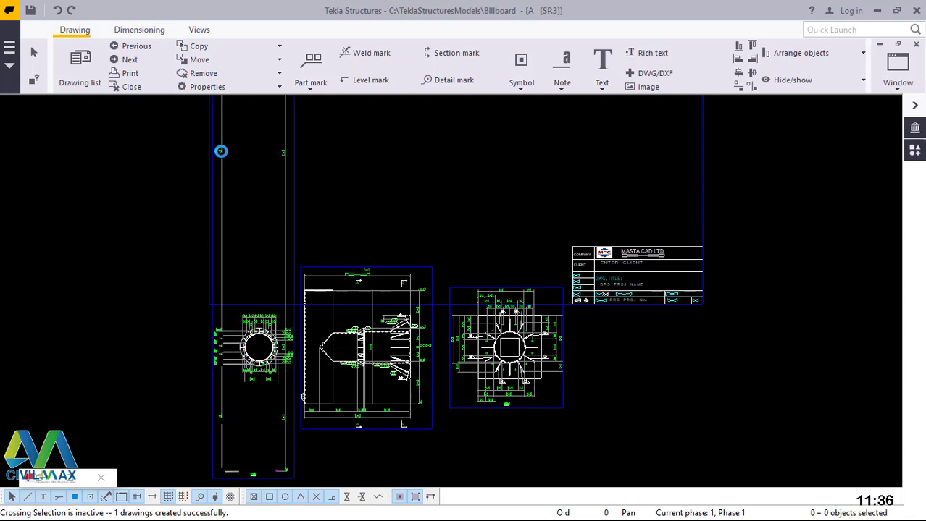
right_click(221, 150)
left_click(259, 184)
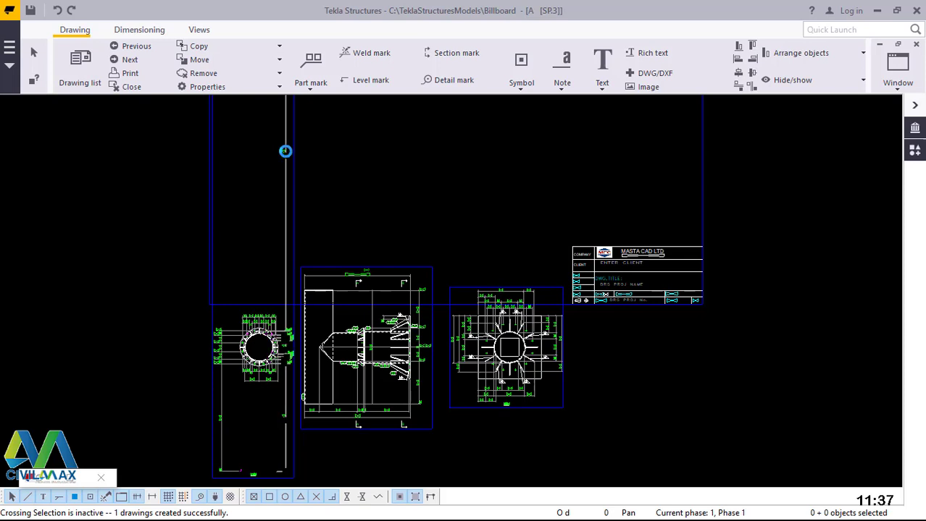
Delete the long vertical dimension lines above and below the circular section view on its right side.
right_click(286, 150)
left_click(317, 177)
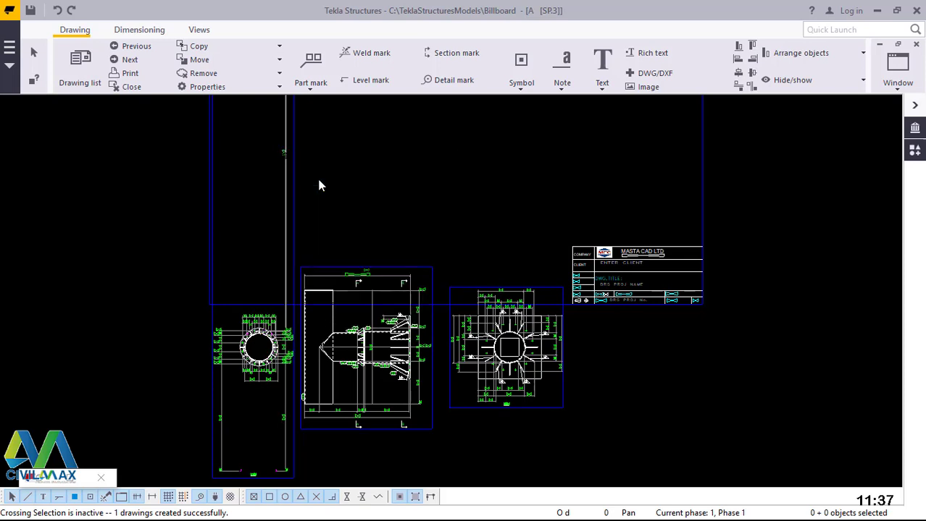
left_click(287, 435)
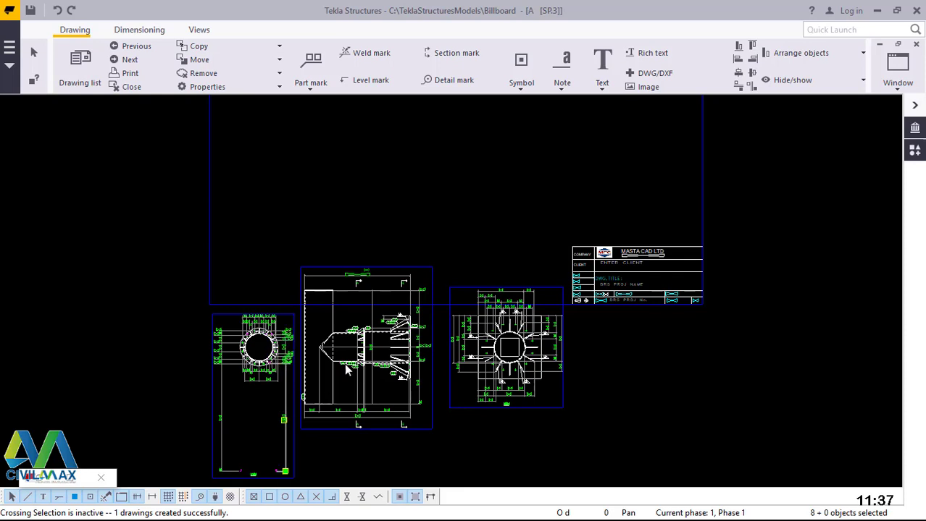
right_click(284, 432)
left_click(405, 281)
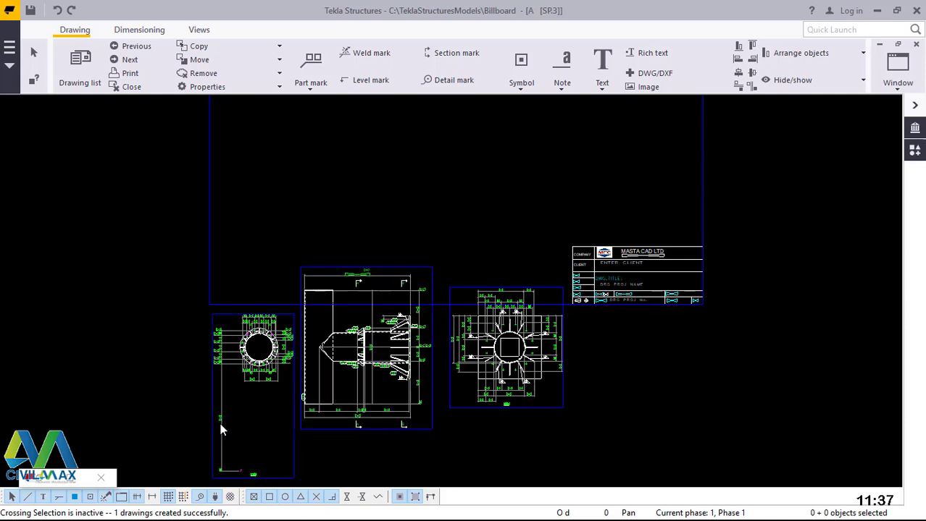
Delete the remaining long vertical dimension line below the circular section view on its left side.
left_click(221, 428)
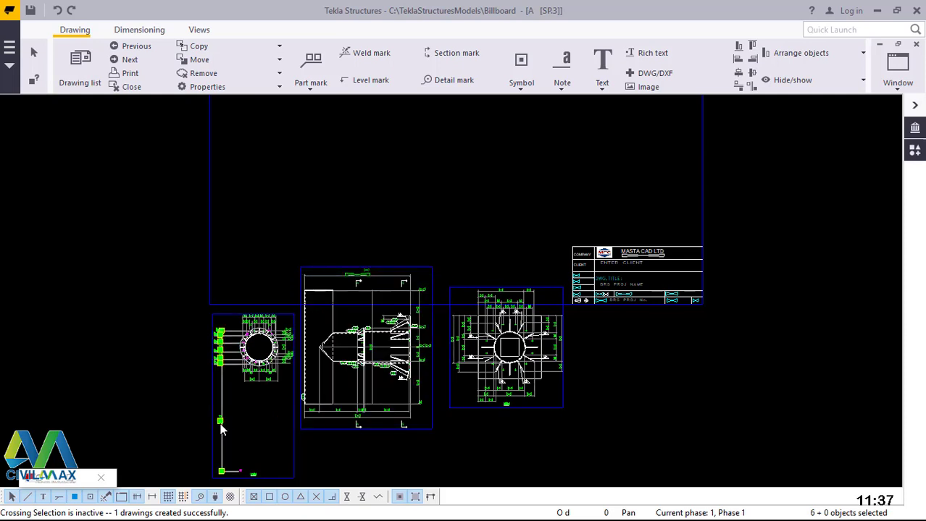
right_click(223, 425)
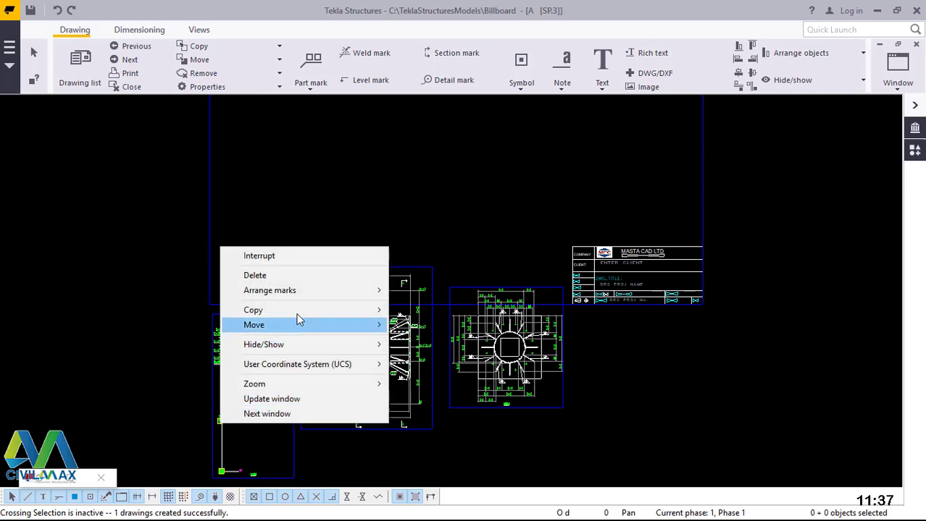
left_click(272, 277)
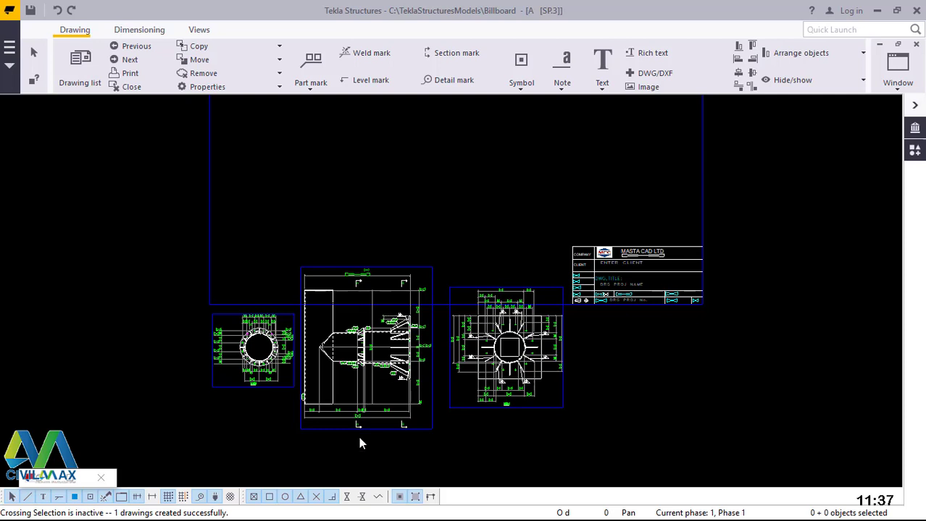
Move the column's front view from the lower sheet edge into the upper part of the drawing frame, left of centre.
scroll(359, 434, "down", 1)
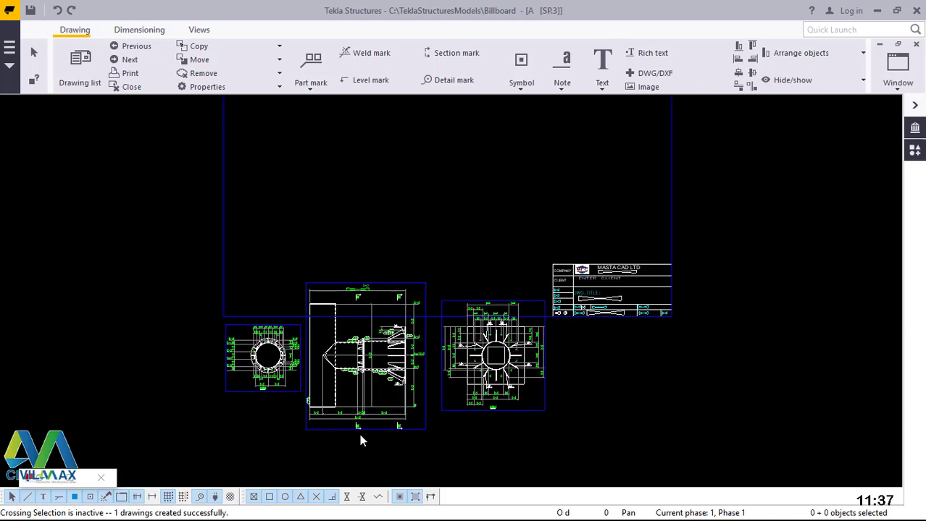
scroll(359, 434, "down", 2)
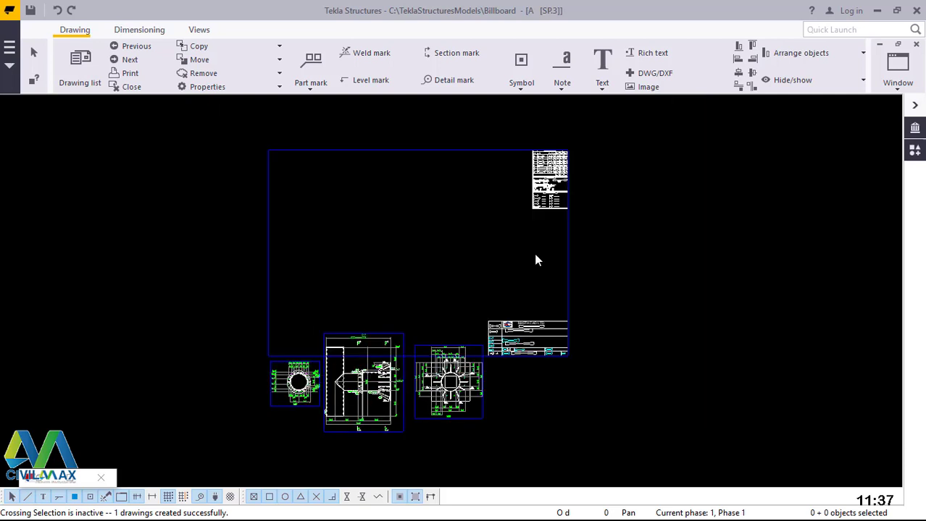
scroll(406, 432, "down", 2)
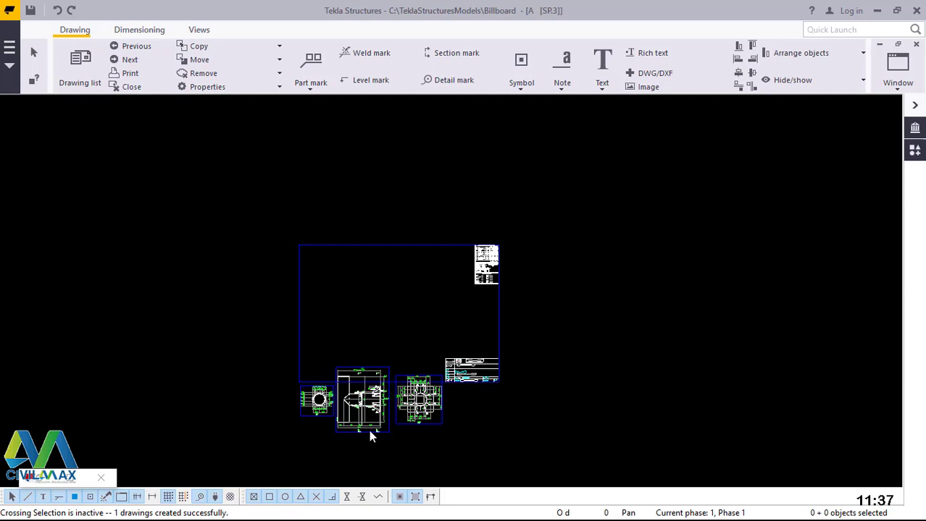
scroll(386, 432, "up", 1)
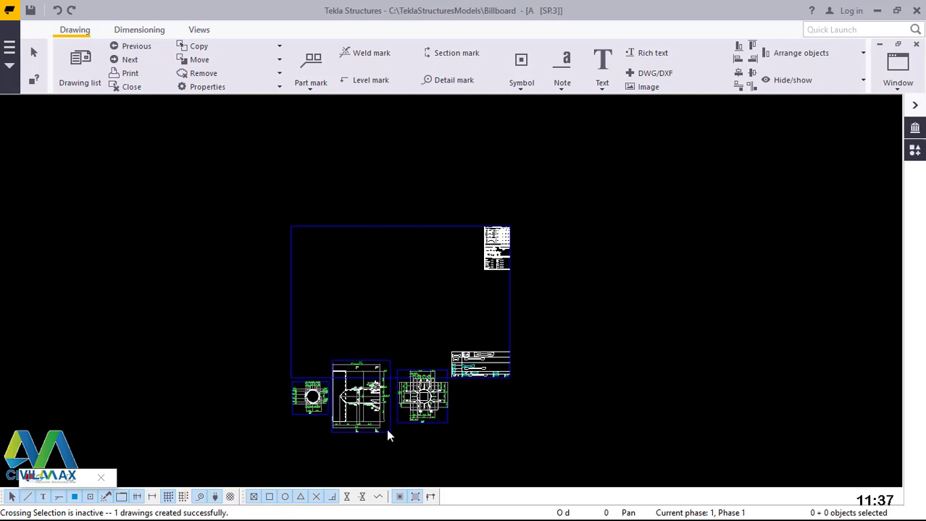
scroll(386, 429, "up", 2)
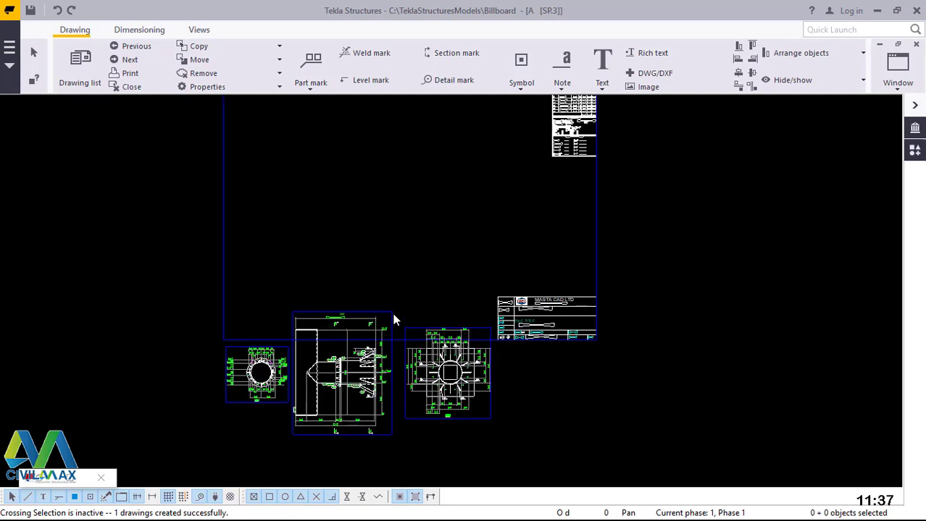
scroll(342, 423, "down", 2)
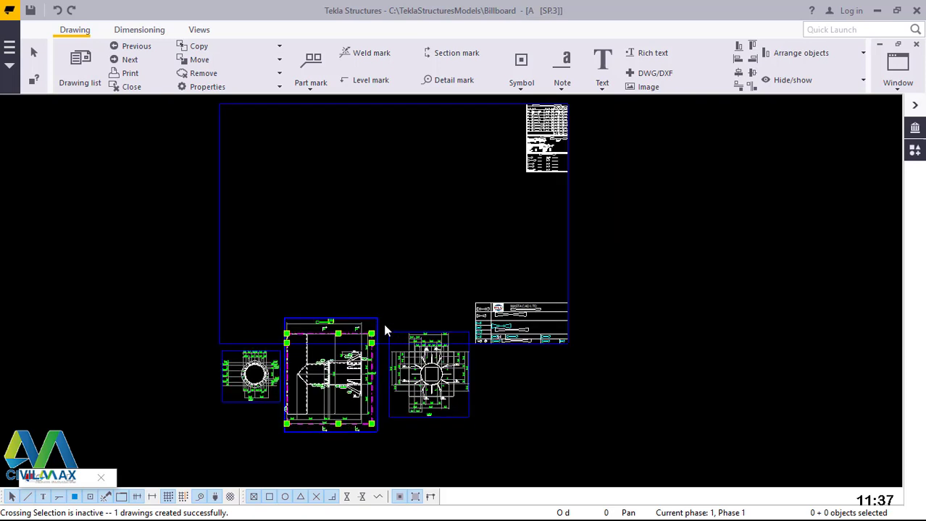
scroll(377, 320, "down", 2)
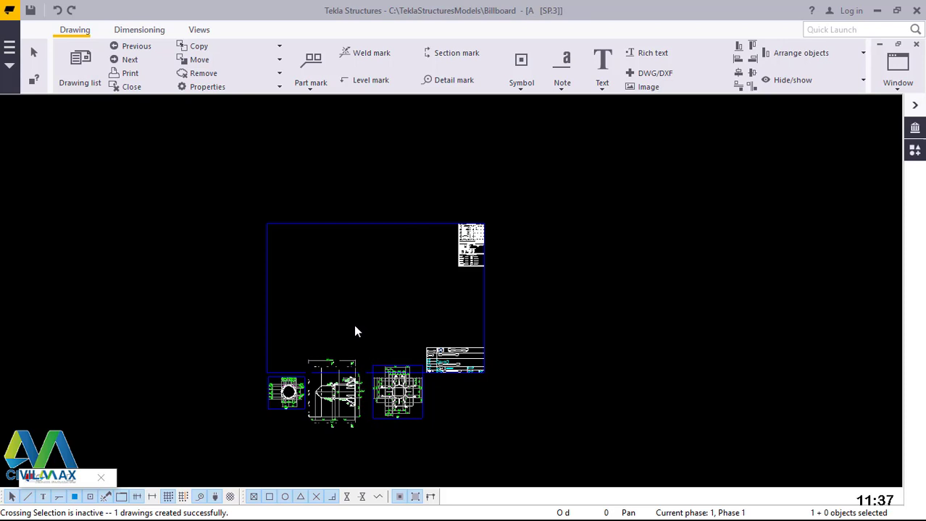
left_click(341, 278)
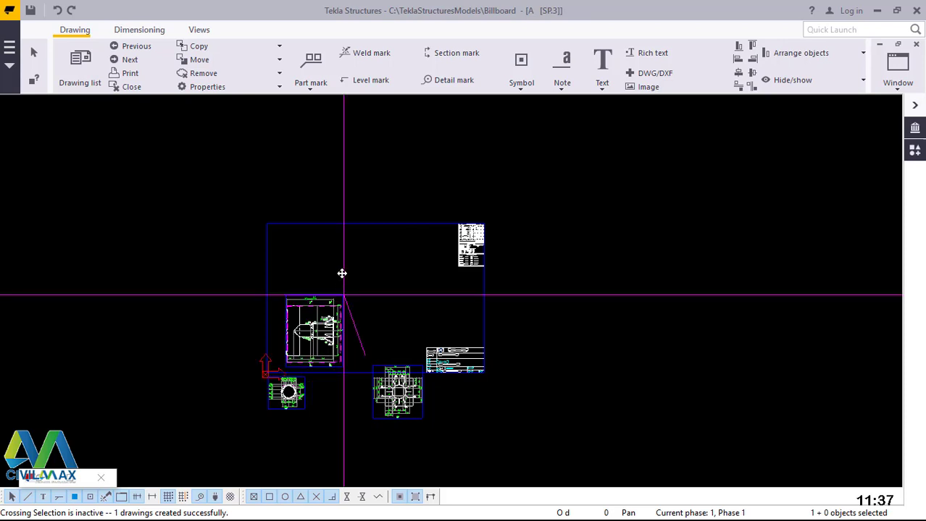
left_click(355, 249)
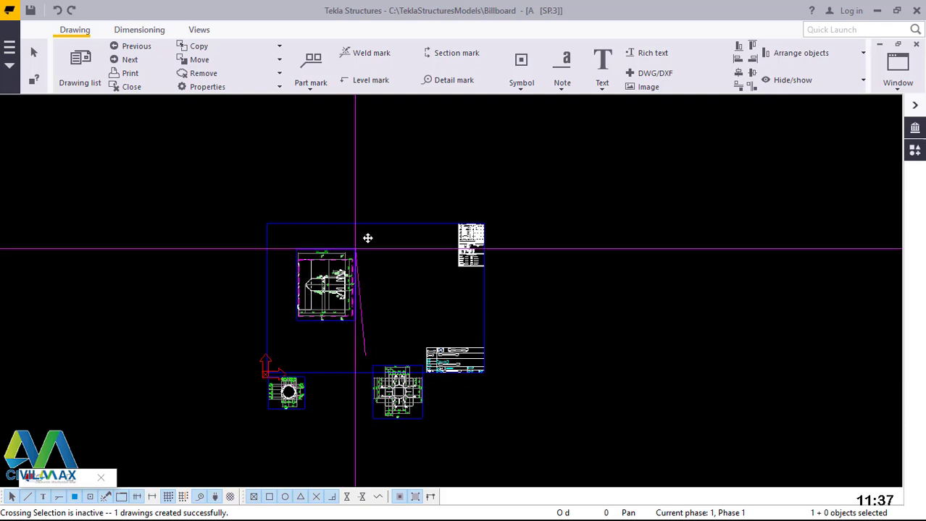
left_click_drag(348, 293, 364, 279)
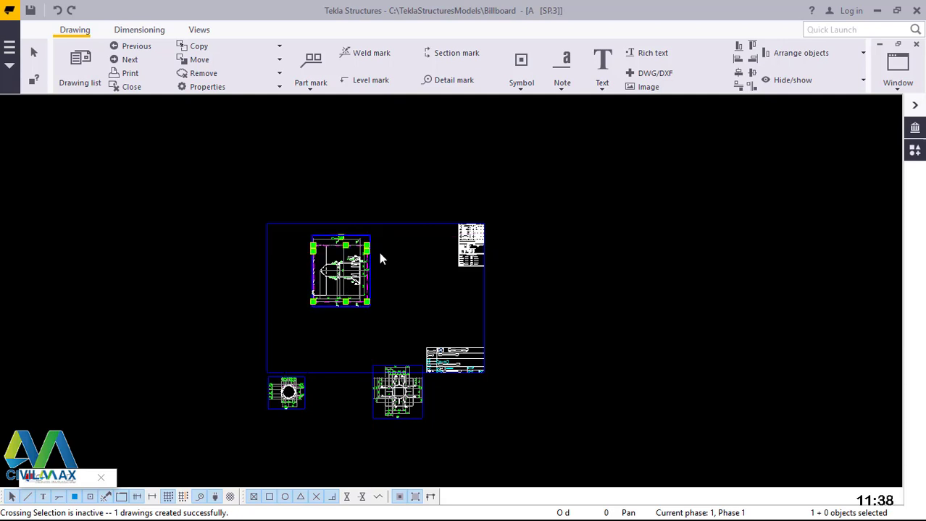
Open the view rotation settings for the column's front view.
scroll(355, 272, "up", 1)
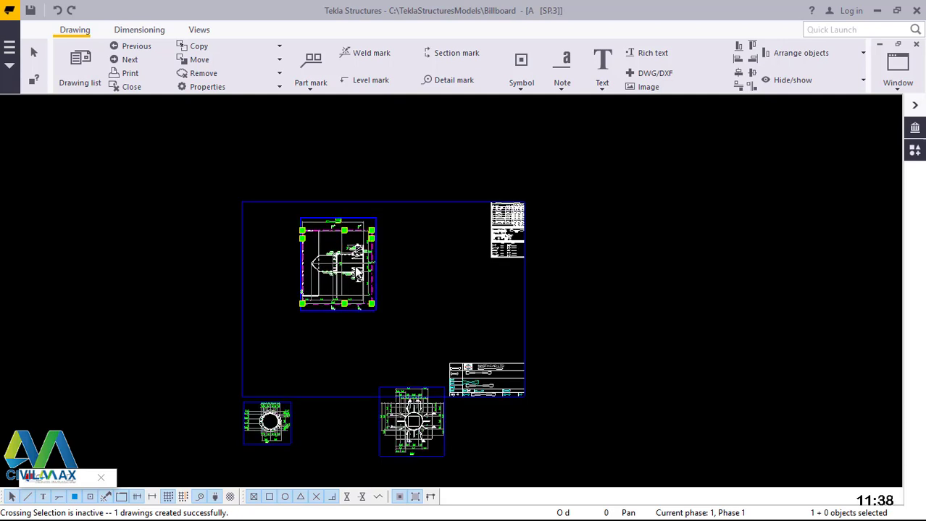
scroll(356, 273, "up", 2)
scroll(282, 265, "up", 3)
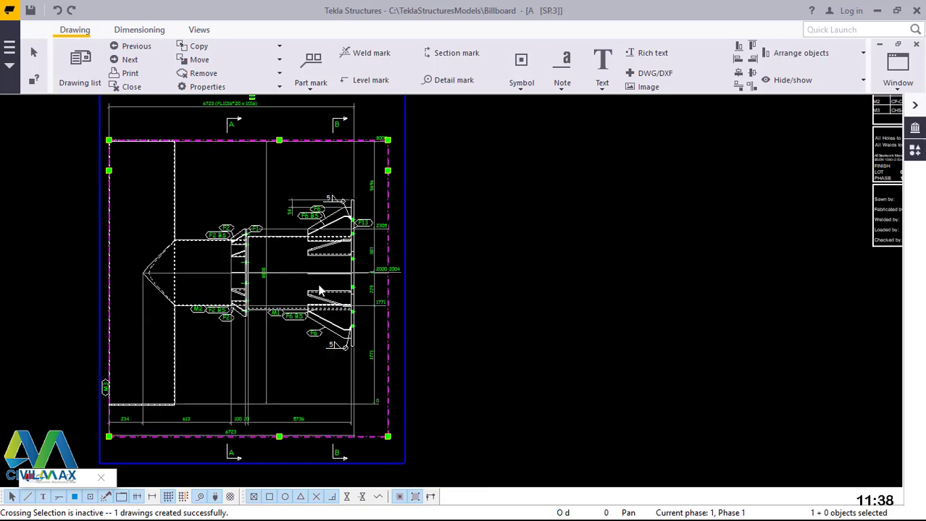
left_click(293, 337)
scroll(288, 362, "down", 1)
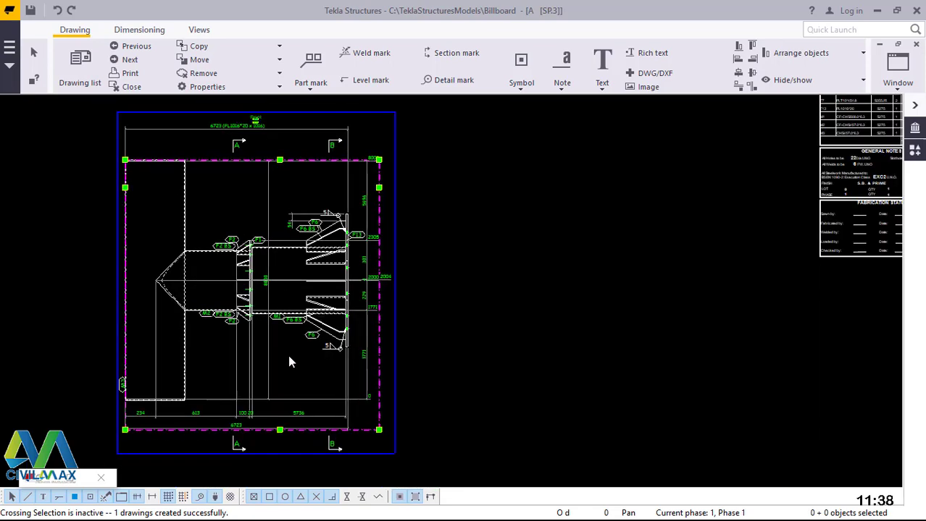
scroll(207, 323, "down", 1)
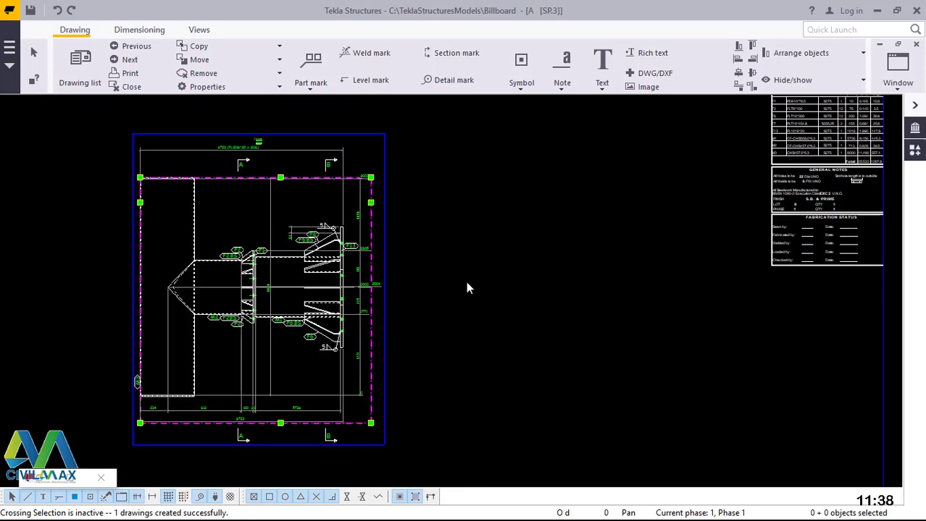
right_click(450, 177)
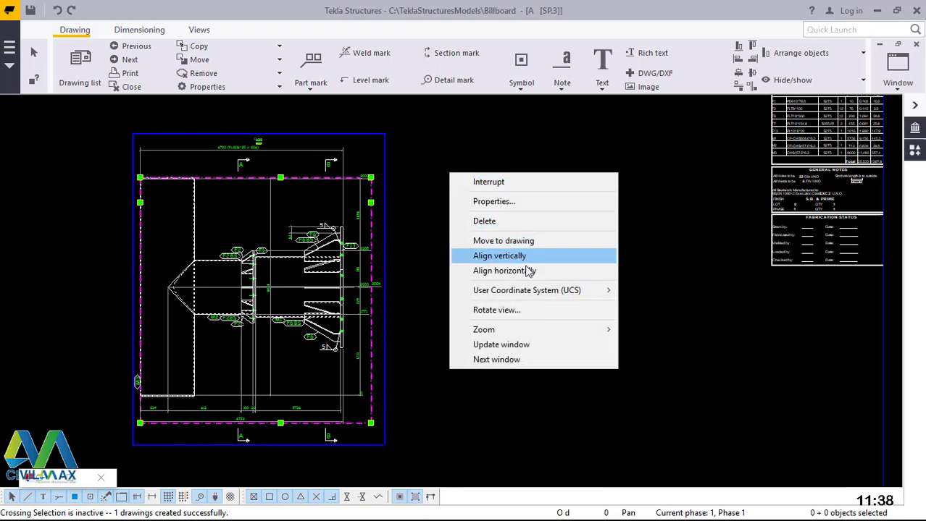
left_click(497, 311)
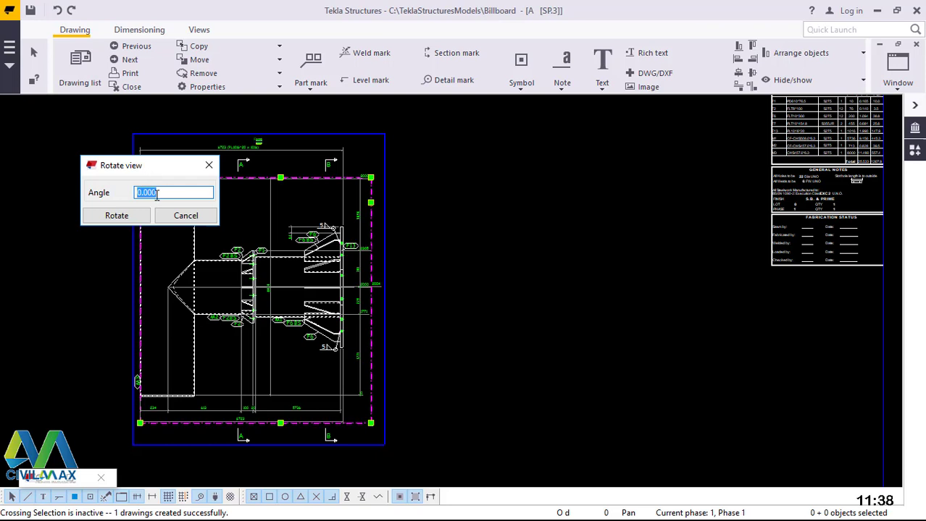
Try rotating the column's front view by 180 degrees and turn it back by the same angle.
type("180")
left_click(116, 216)
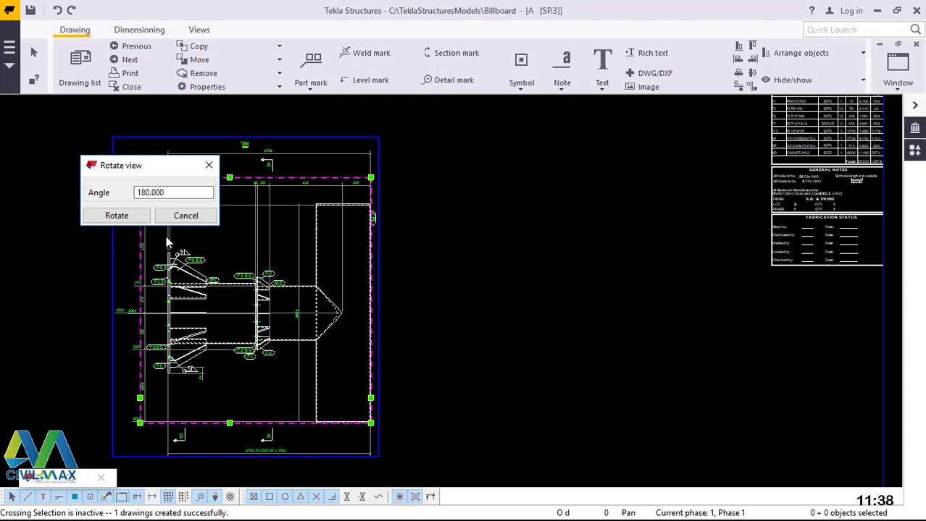
left_click(124, 219)
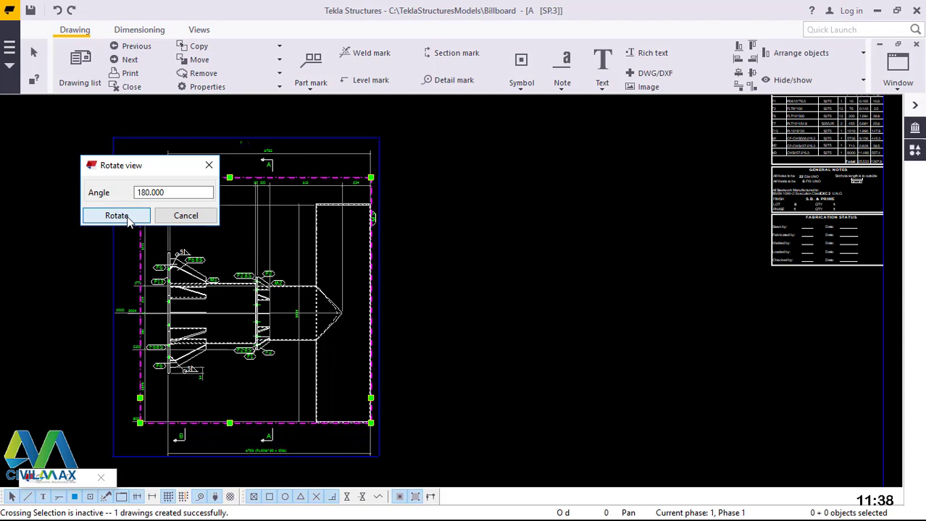
left_click(117, 215)
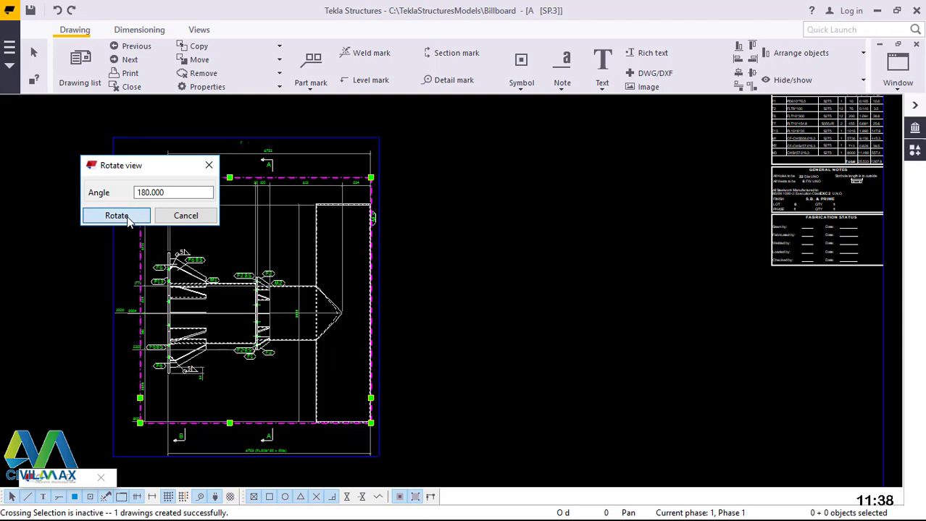
Set the rotation angle to 90 degrees and rotate the column's front view.
left_click(197, 193)
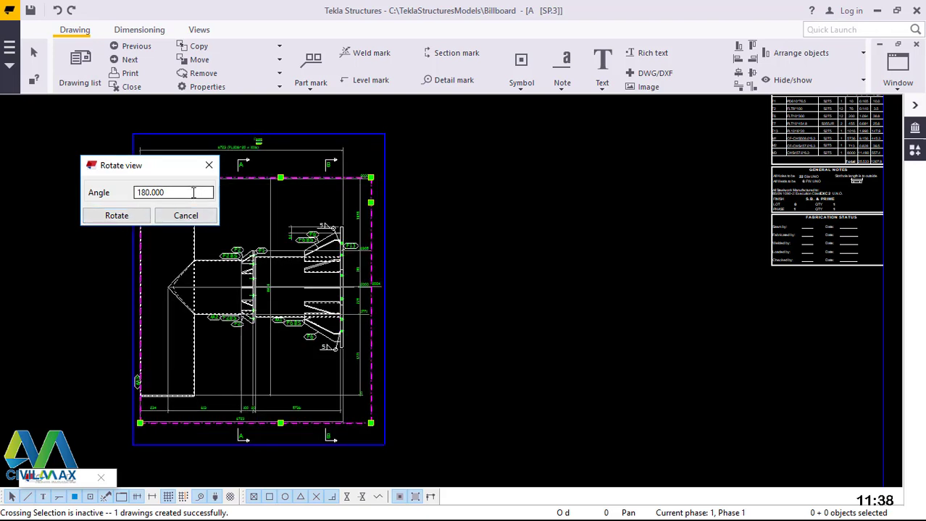
left_click_drag(193, 192, 126, 187)
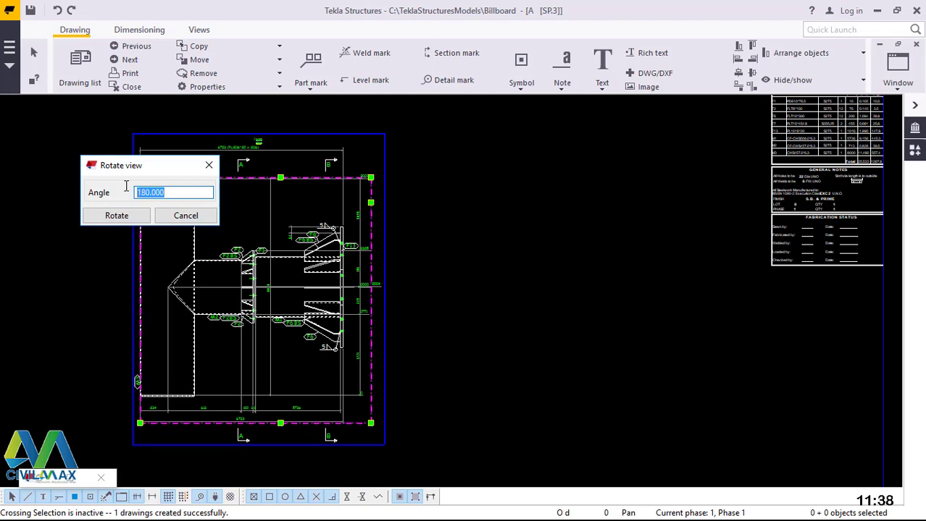
type("90")
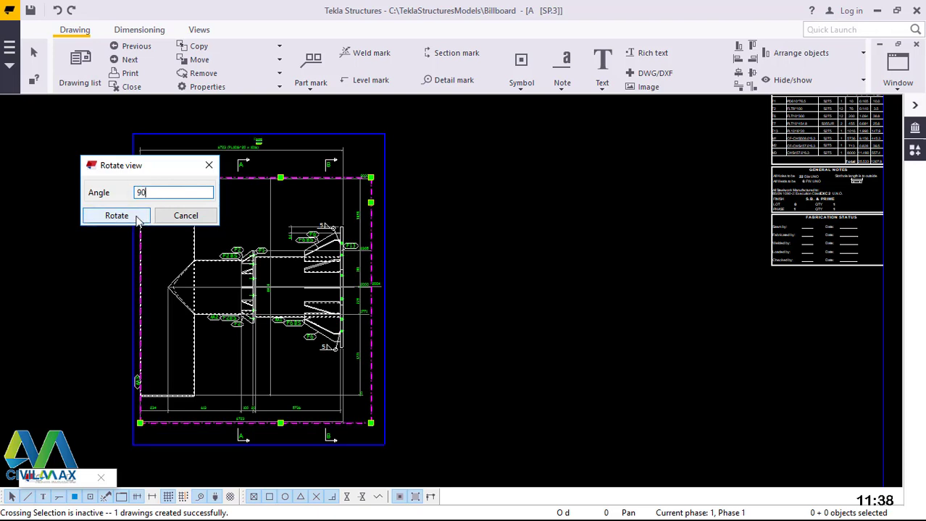
left_click(138, 219)
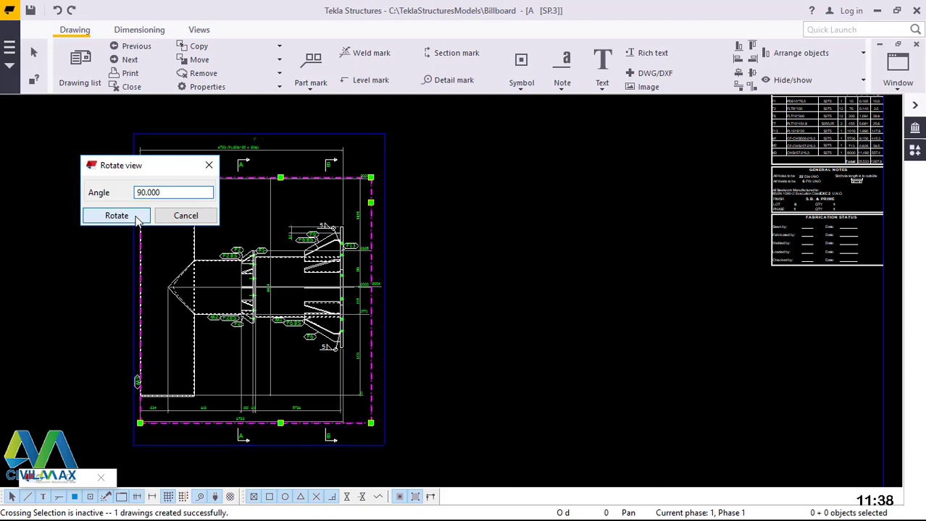
left_click(137, 221)
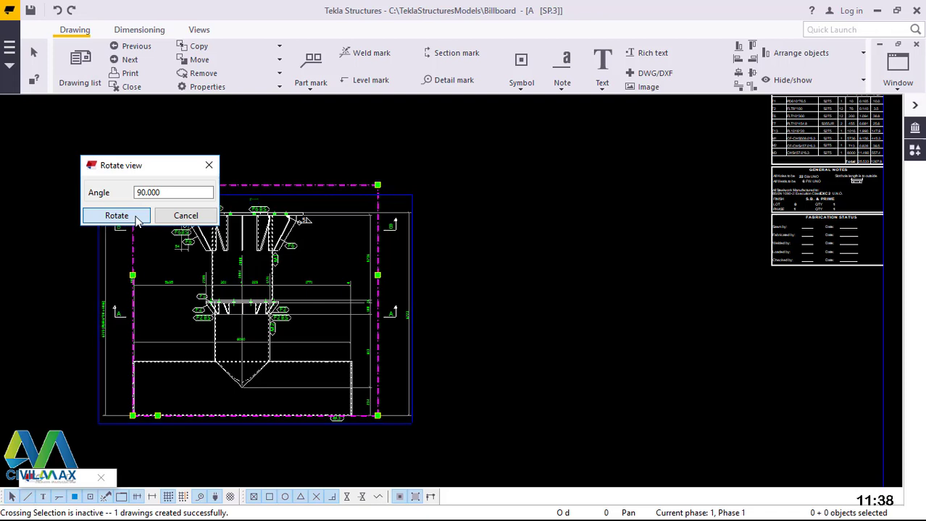
Rotate the column's front view twice more by 90 degrees to stand it upright and close the rotation settings.
left_click(136, 220)
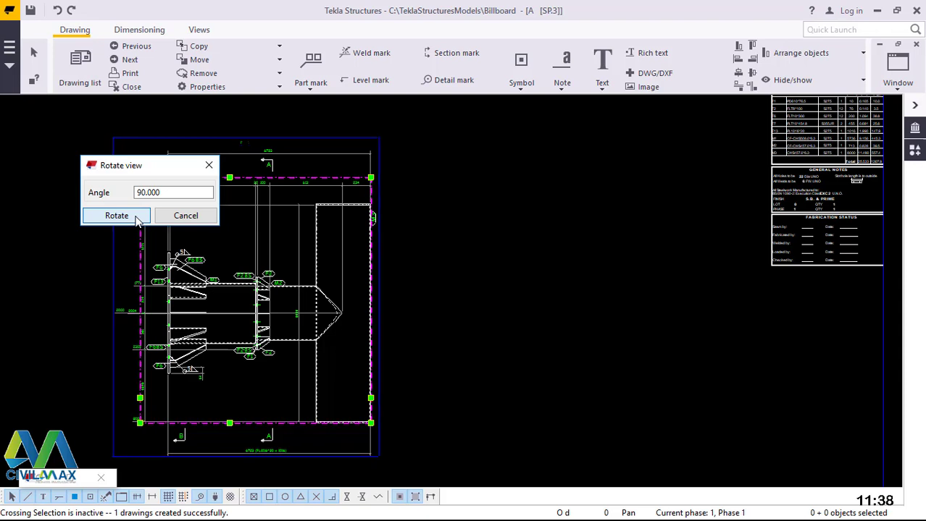
left_click(137, 220)
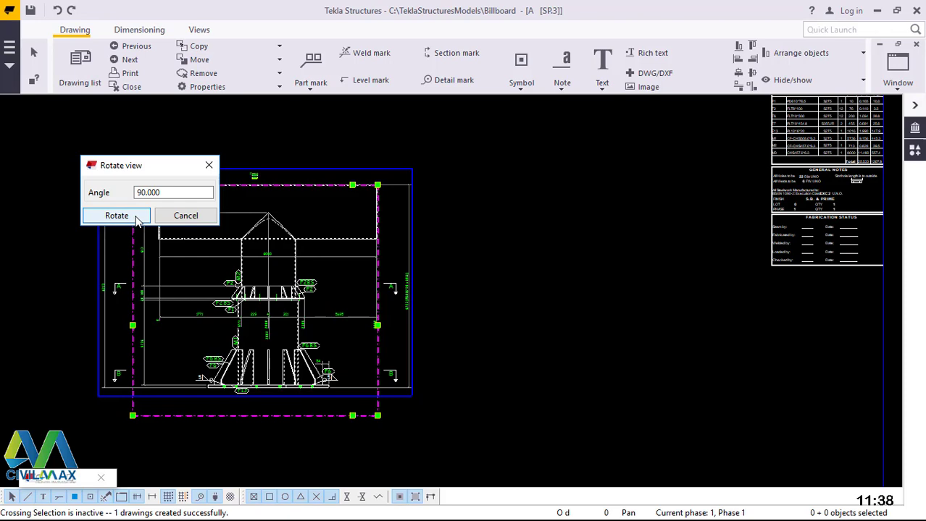
left_click(208, 166)
Examine the upright front view's dimensions, part marks and shortened column from the crossbeam down to the base plate.
scroll(260, 288, "up", 3)
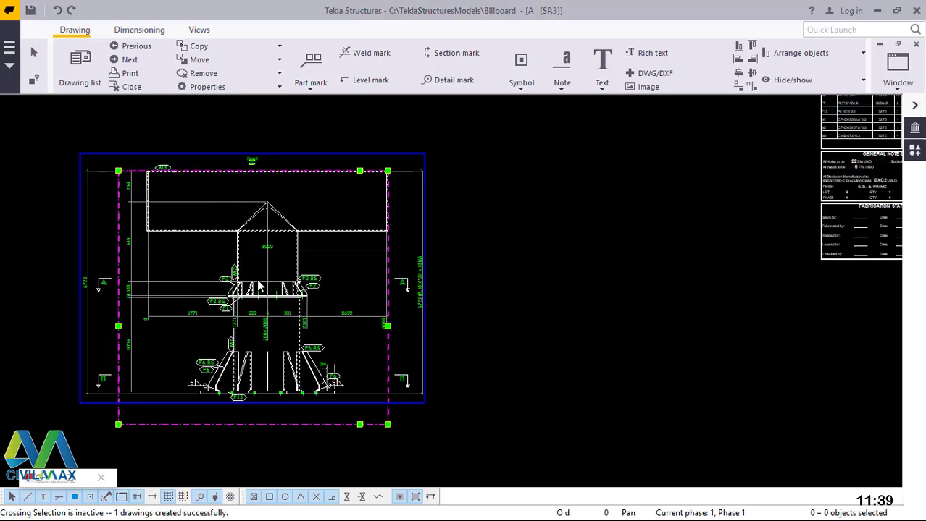
scroll(258, 286, "up", 4)
scroll(315, 325, "down", 3)
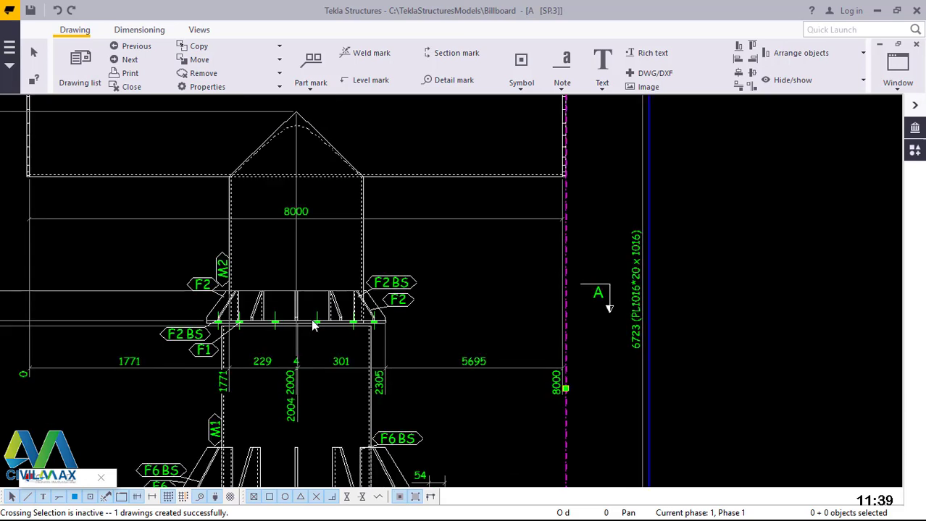
scroll(313, 326, "down", 2)
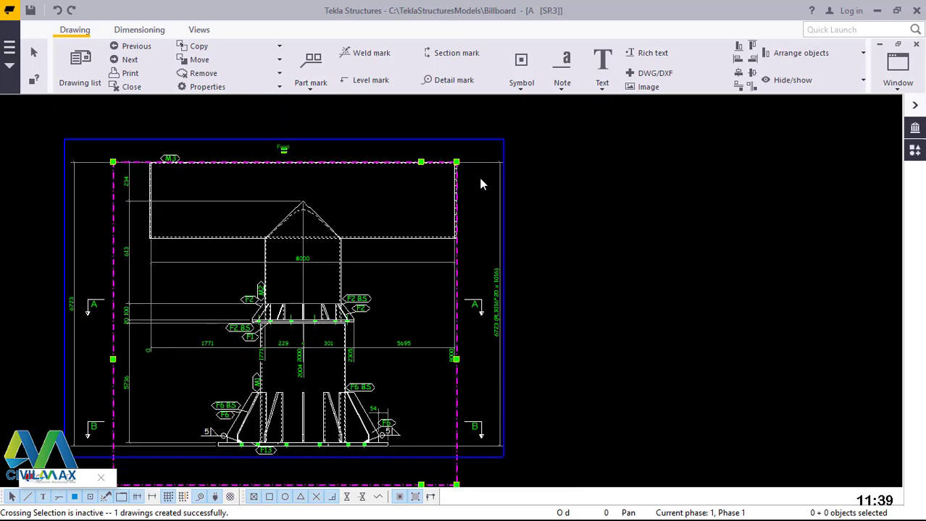
scroll(478, 174, "down", 2)
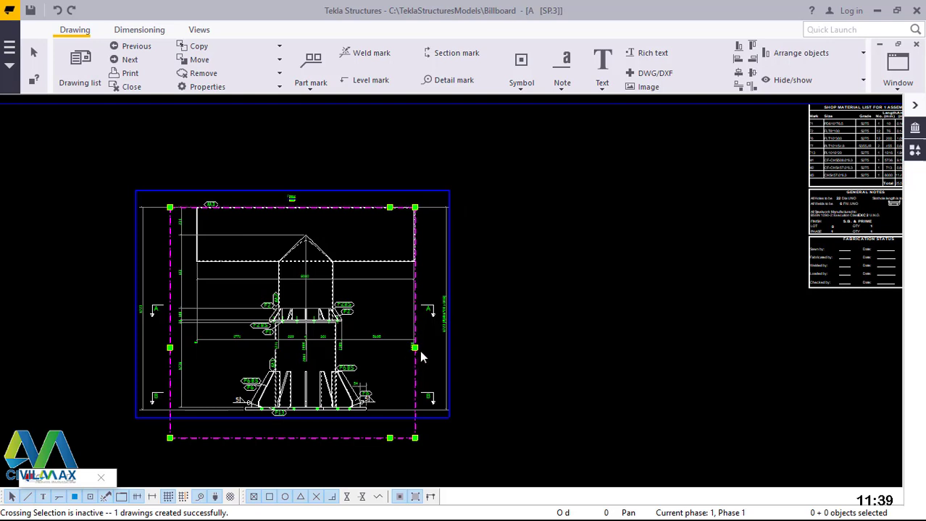
scroll(422, 354, "up", 6)
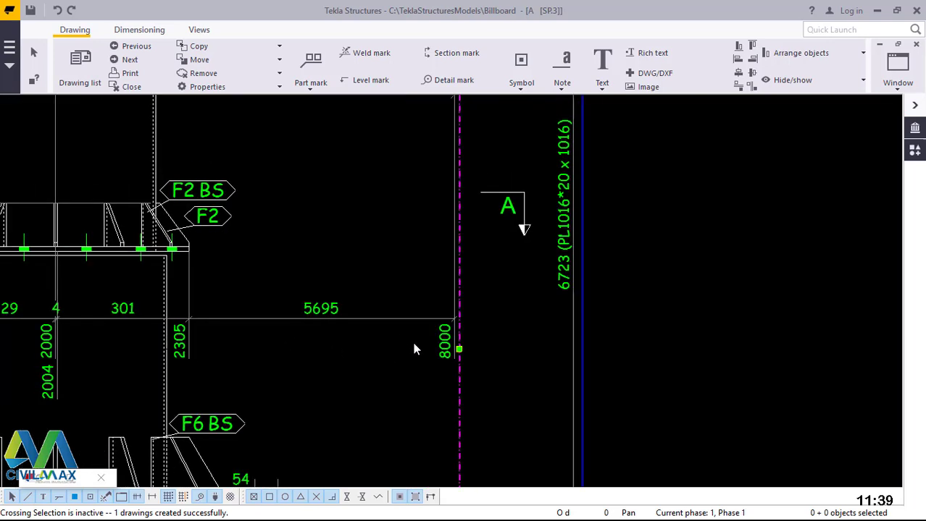
scroll(413, 350, "down", 3)
scroll(413, 350, "down", 1)
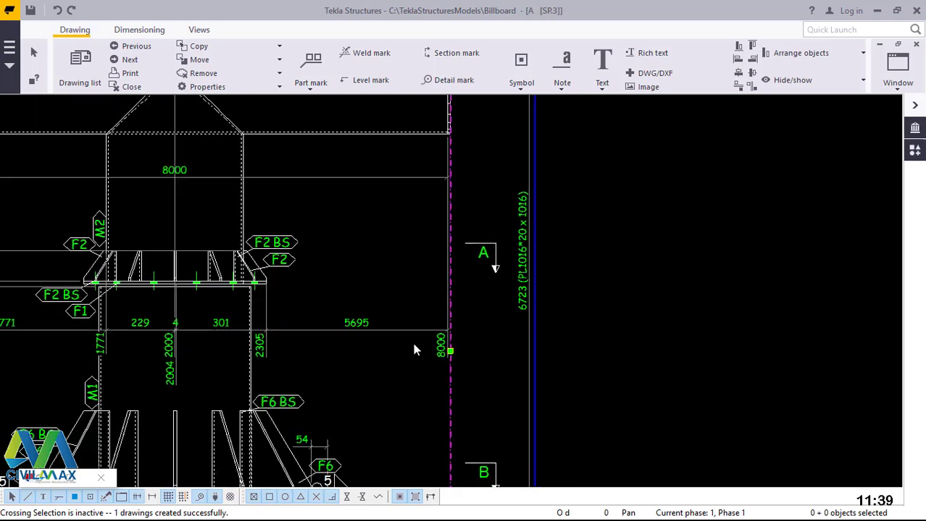
scroll(414, 349, "down", 4)
scroll(463, 176, "down", 1)
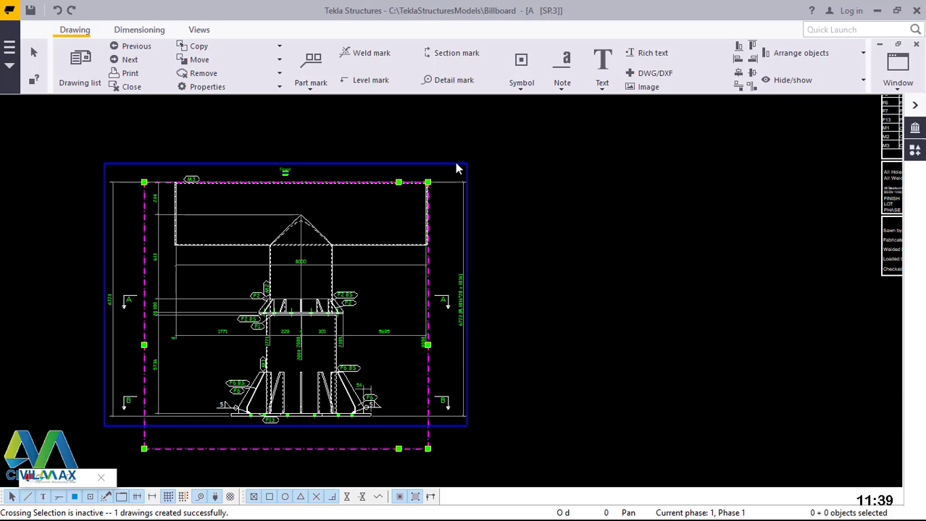
Turn off part shortening in the front view by setting Cut parts to No and apply the change.
double_click(456, 169)
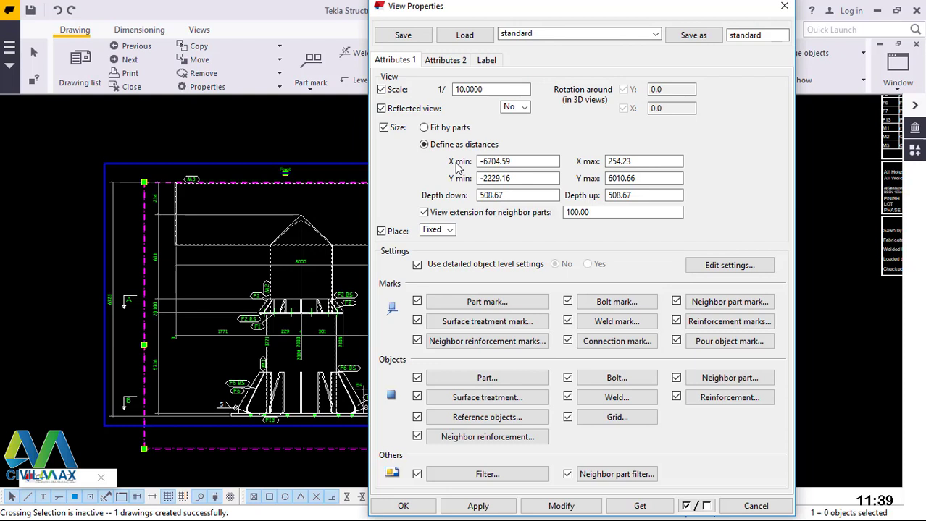
left_click(444, 61)
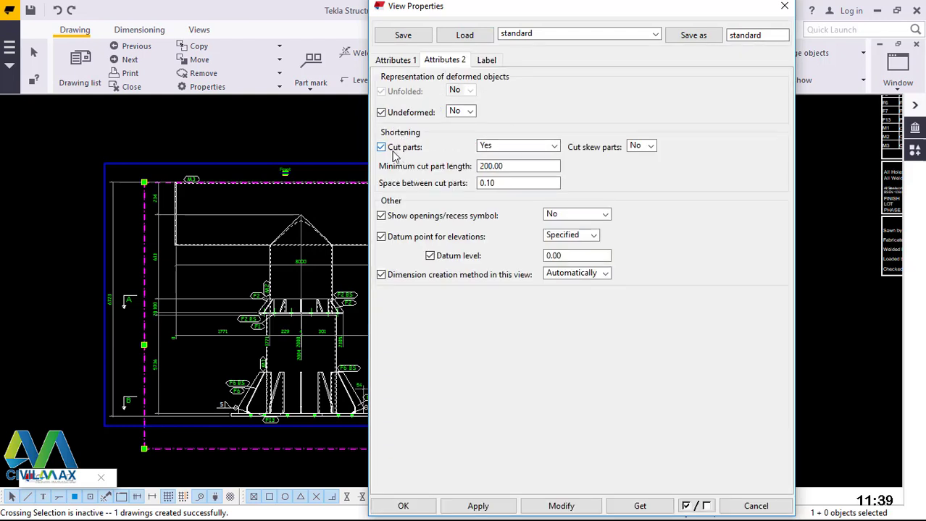
left_click(534, 149)
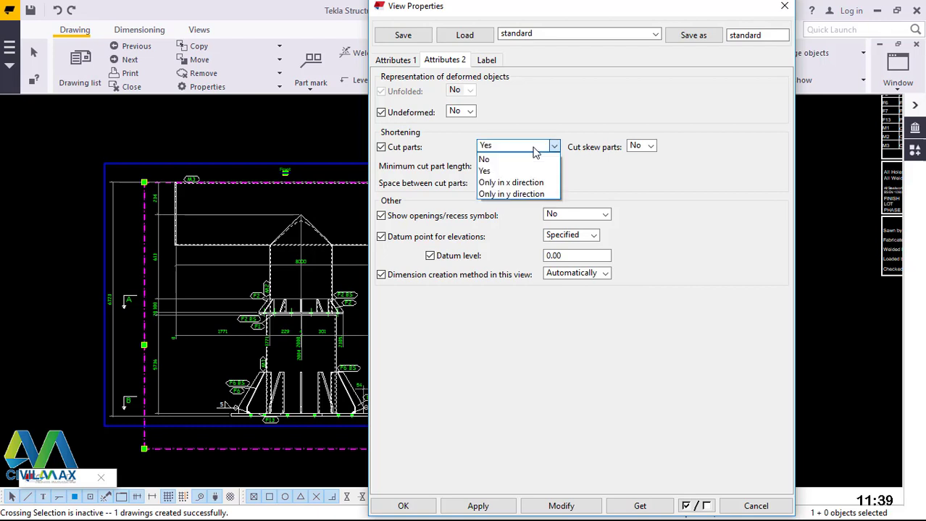
left_click(495, 161)
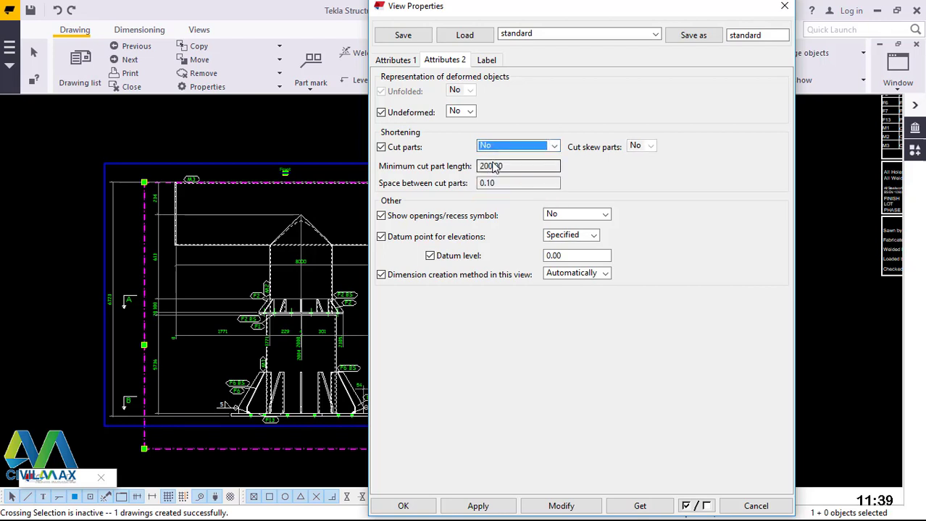
left_click(550, 506)
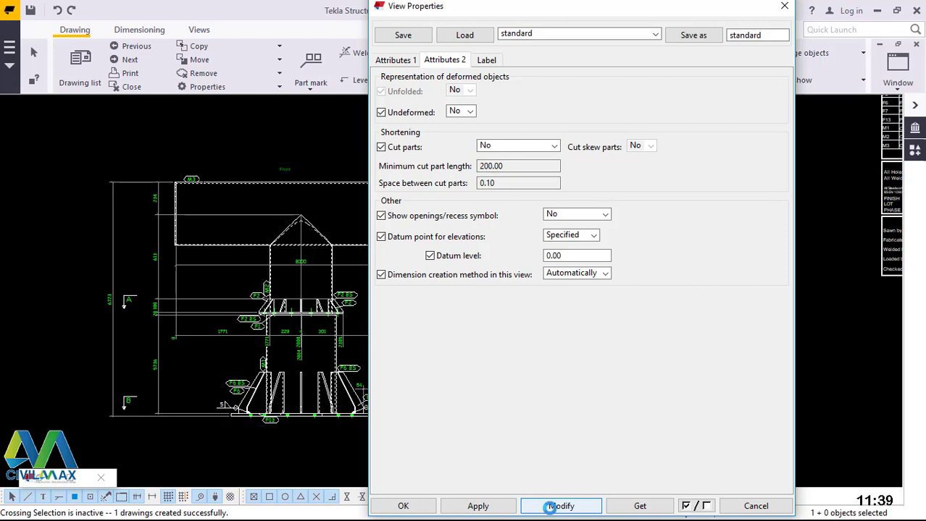
left_click(550, 506)
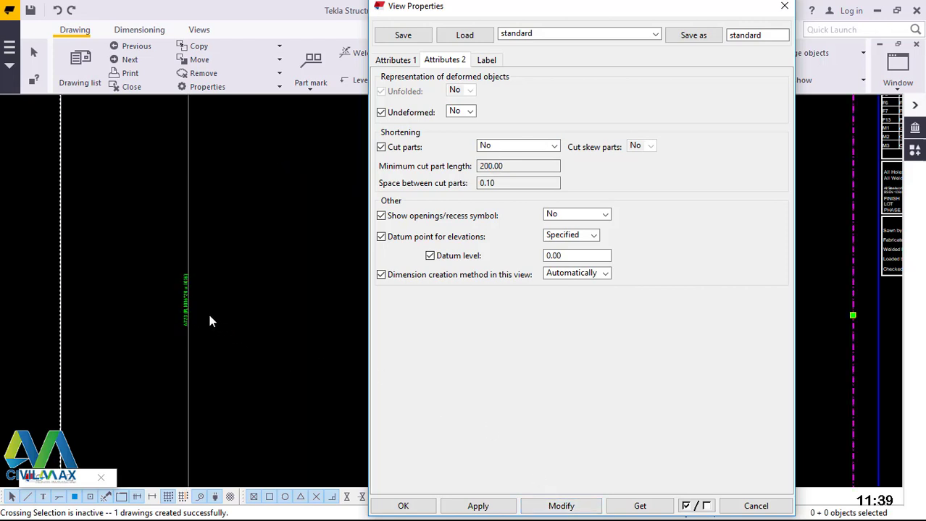
Check the size of the full-length front view against the drawing sheet and inspect the column head.
scroll(210, 319, "down", 2)
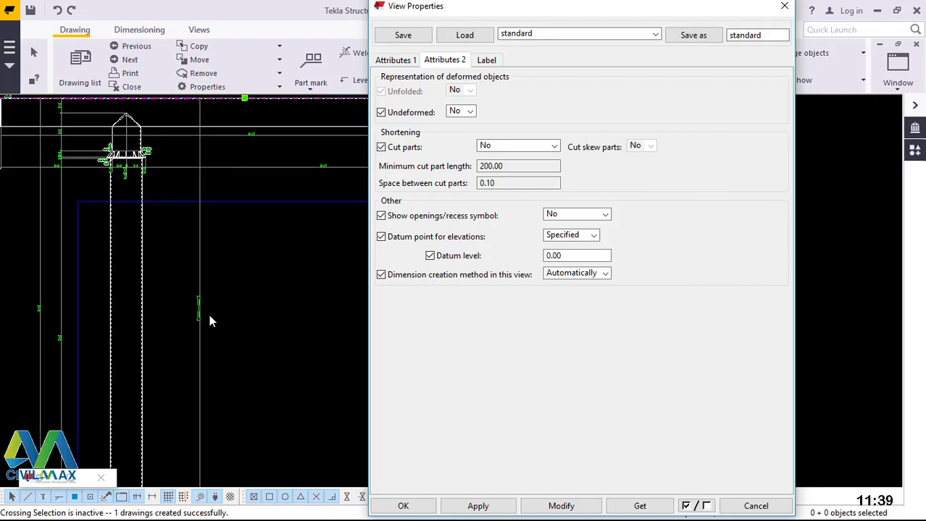
scroll(210, 319, "down", 2)
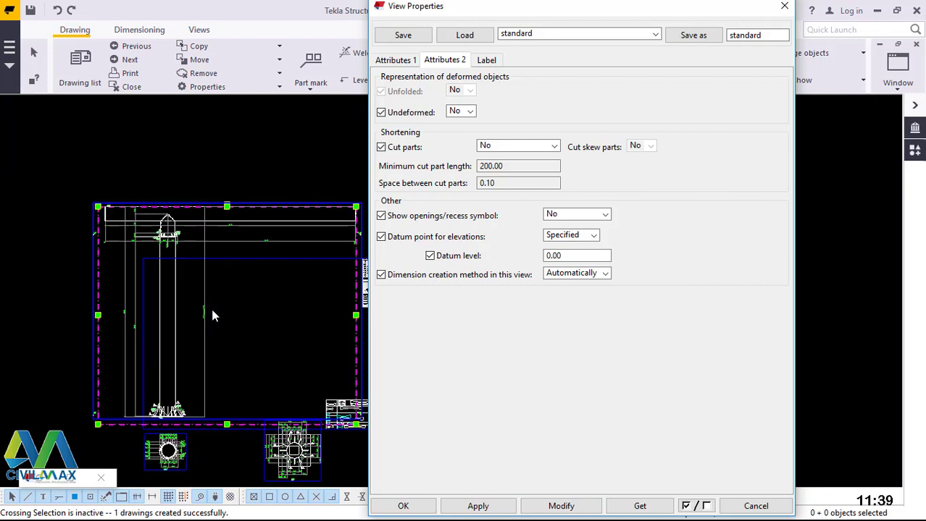
scroll(209, 315, "down", 2)
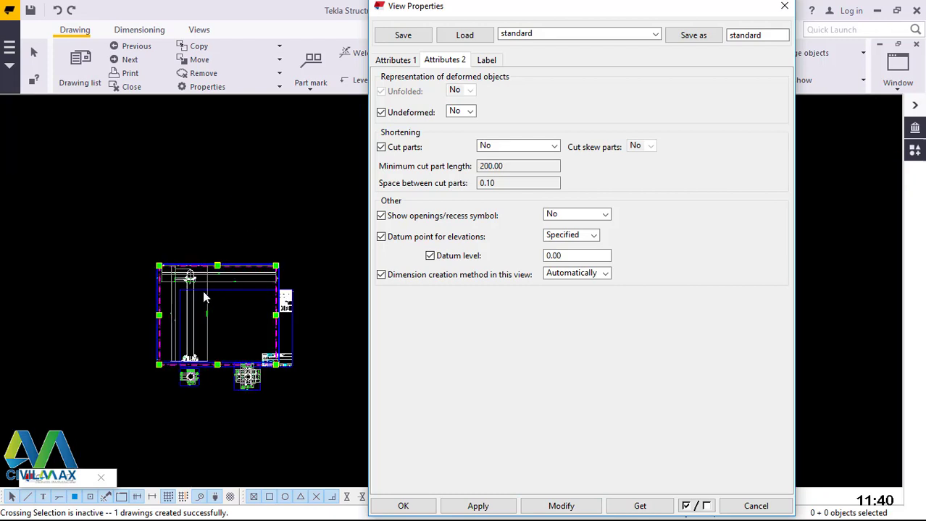
scroll(204, 297, "up", 1)
scroll(197, 304, "up", 2)
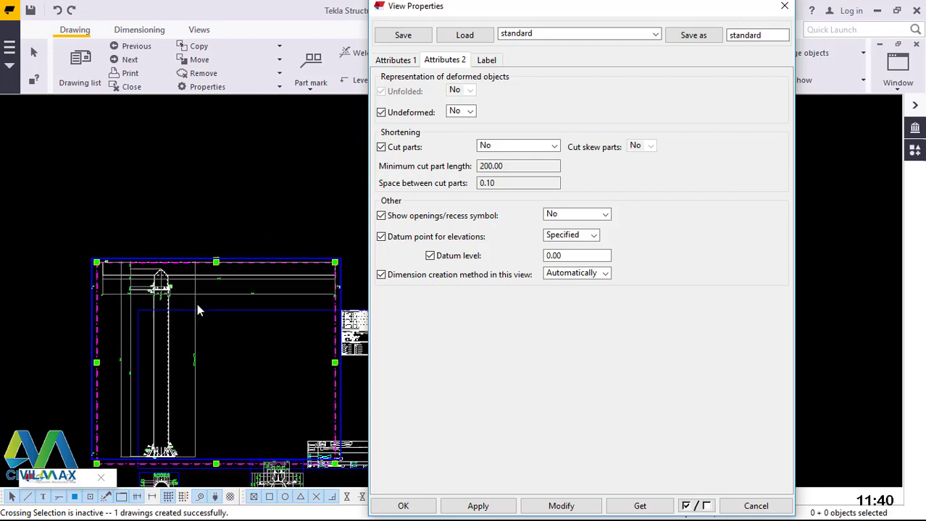
scroll(139, 288, "up", 2)
scroll(139, 289, "up", 1)
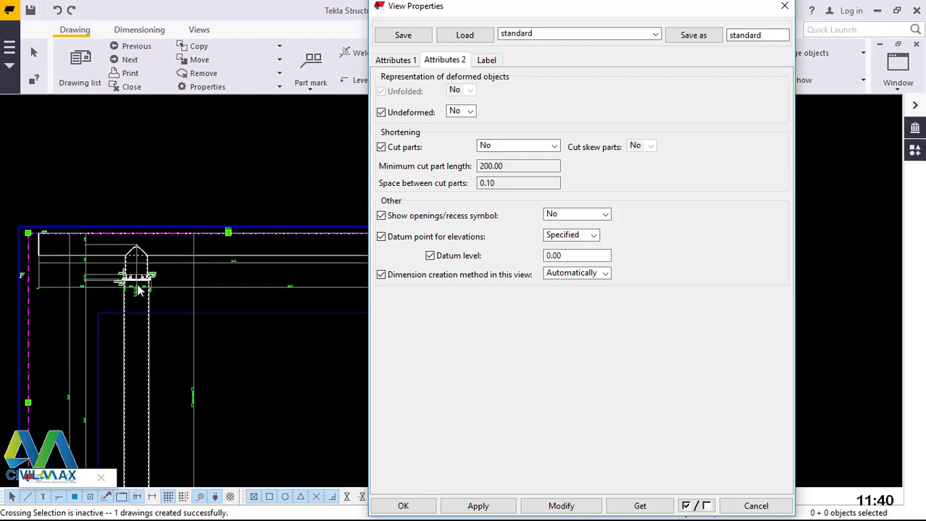
scroll(138, 277, "up", 1)
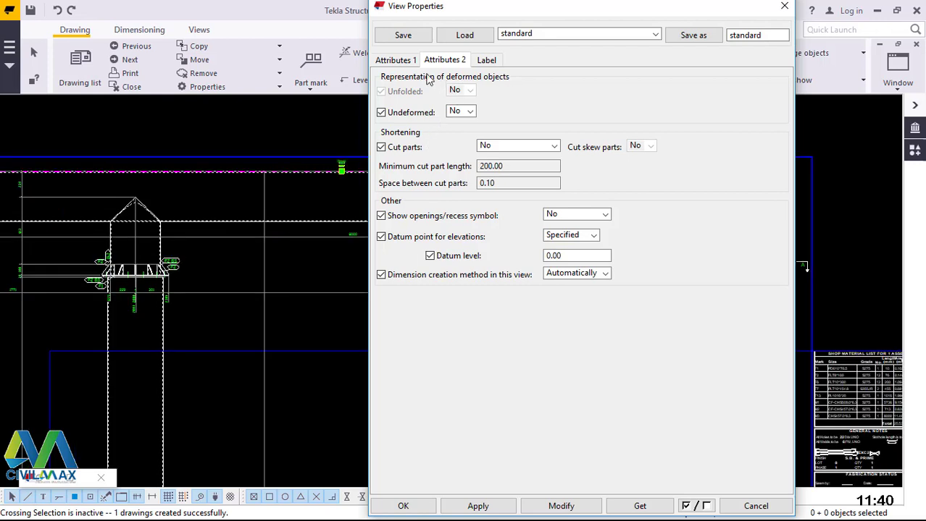
Set the front view's scale to 1/20, apply it and close the view properties.
left_click(396, 62)
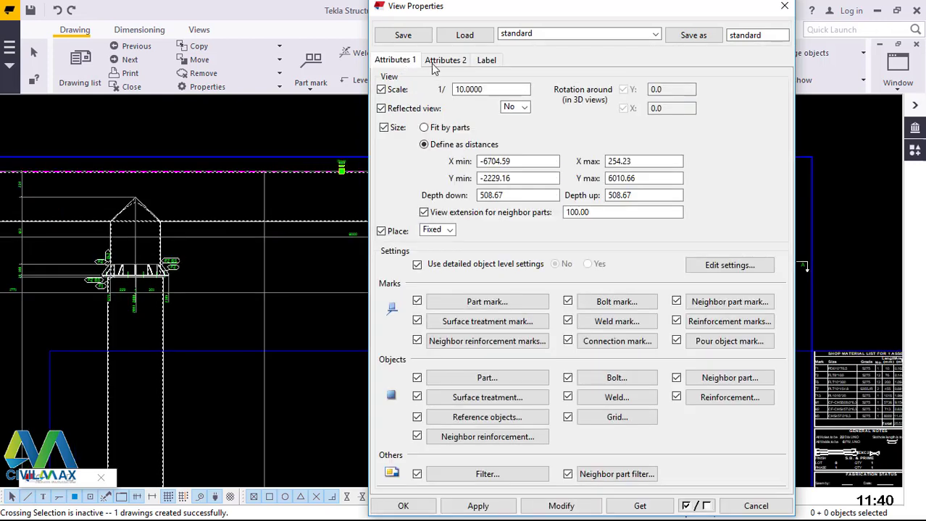
left_click_drag(525, 89, 452, 89)
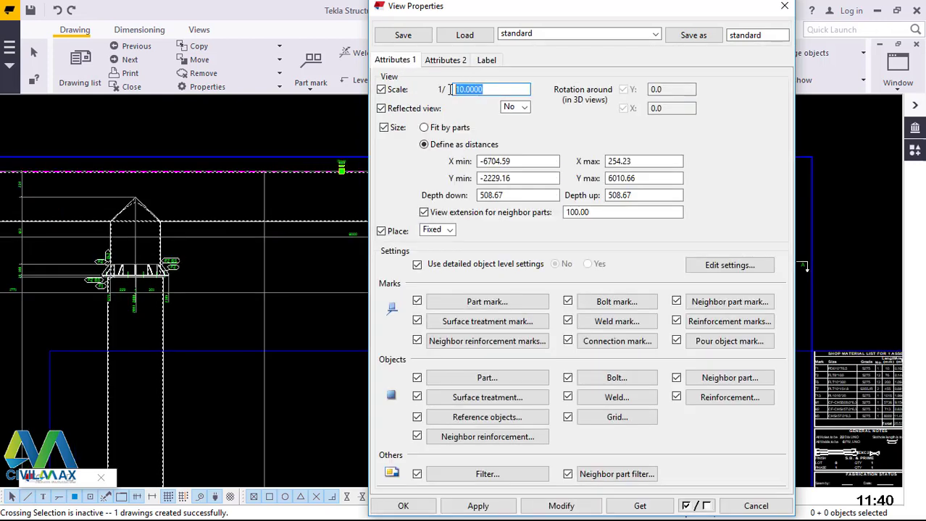
type("20")
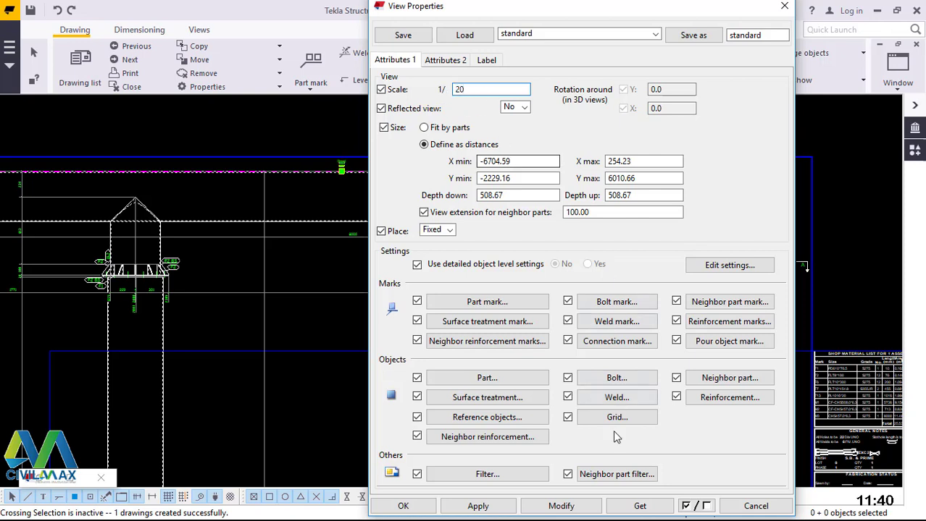
left_click(560, 506)
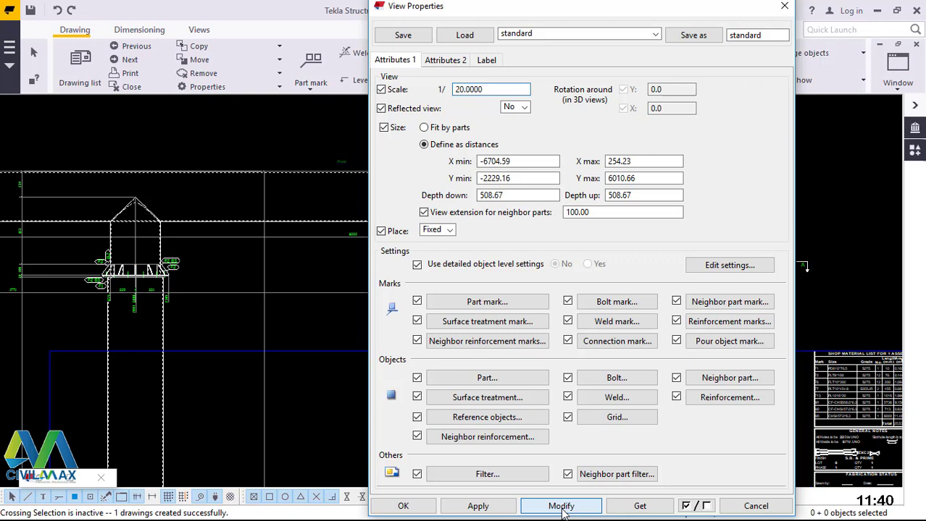
left_click(562, 507)
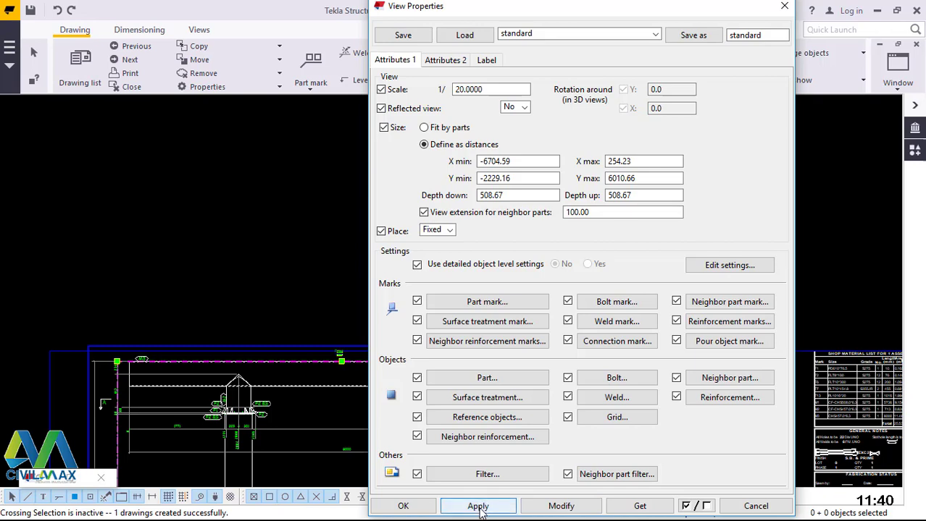
left_click(417, 510)
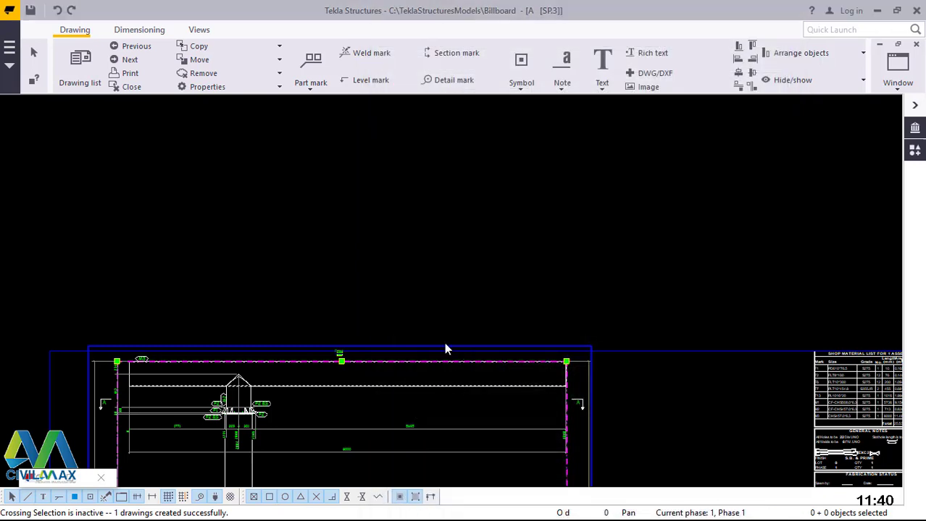
Check the rescaled front view's fit inside the drawing frame, deselect it and examine the dimensions around the column head.
scroll(416, 286, "down", 1)
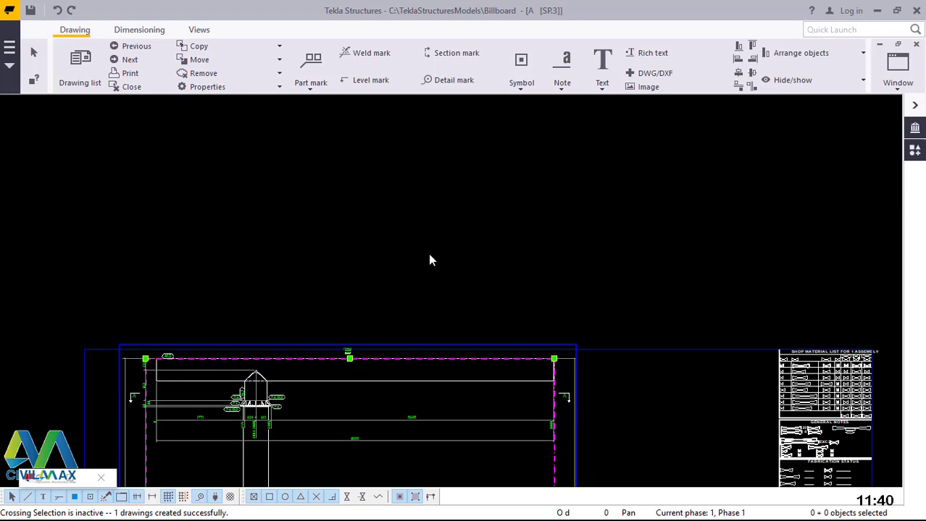
scroll(428, 257, "down", 4)
scroll(452, 346, "down", 1)
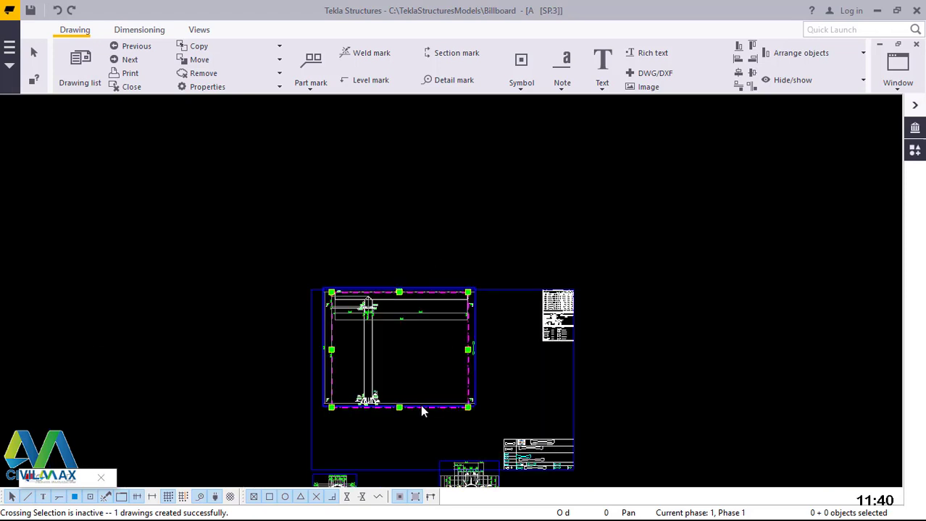
scroll(435, 373, "down", 1)
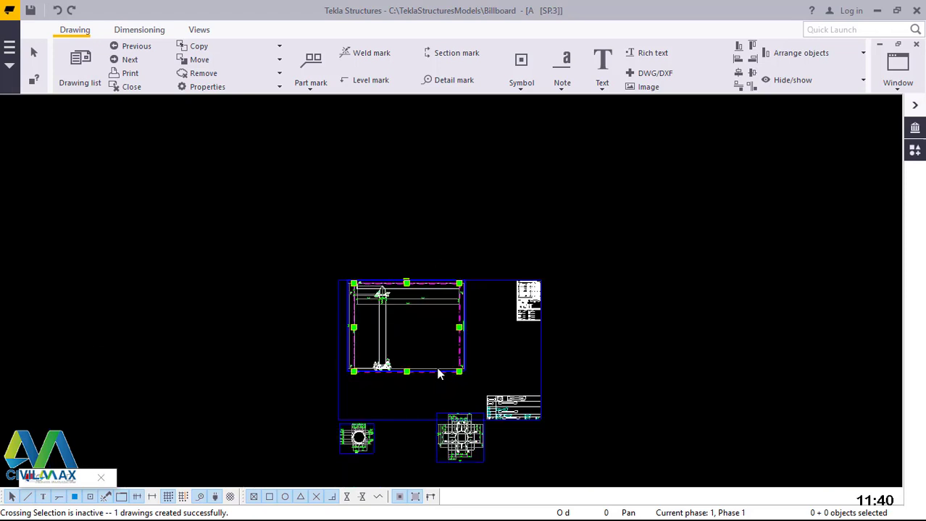
scroll(438, 374, "up", 3)
scroll(438, 365, "up", 2)
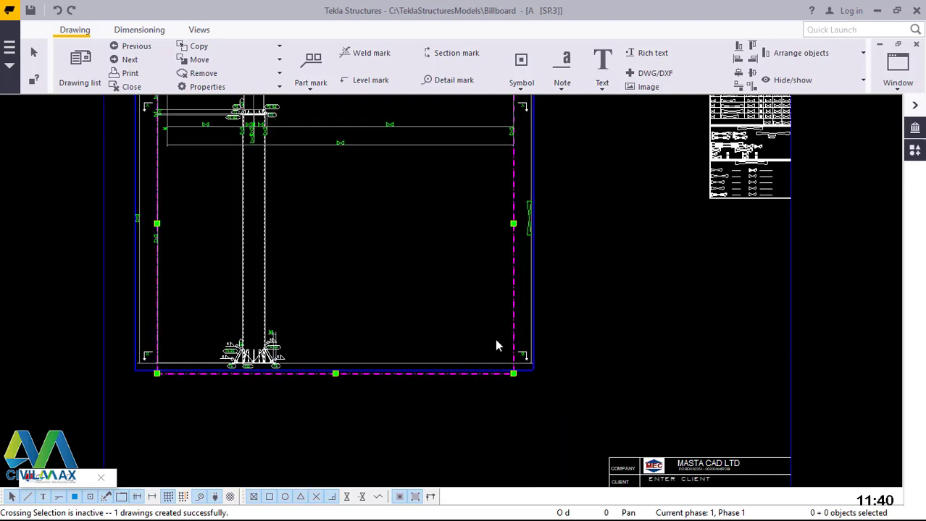
scroll(420, 372, "down", 1)
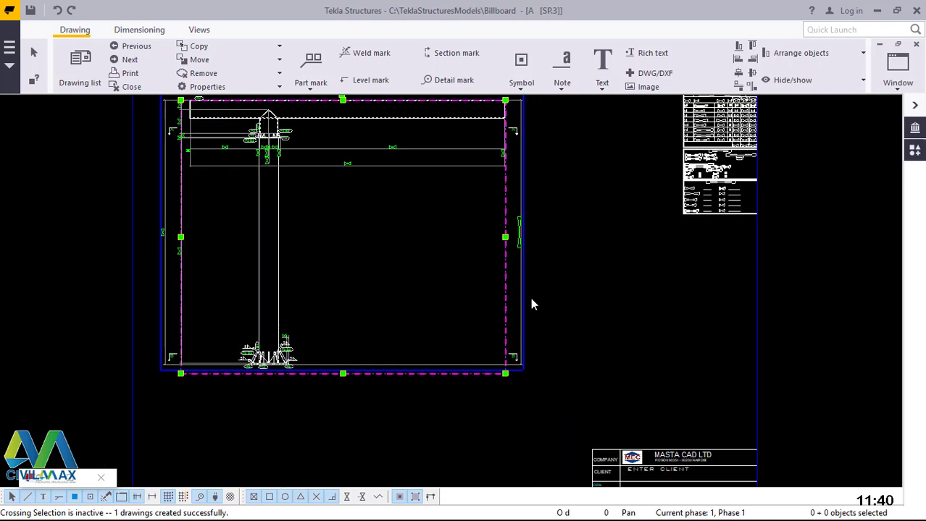
scroll(534, 302, "down", 1)
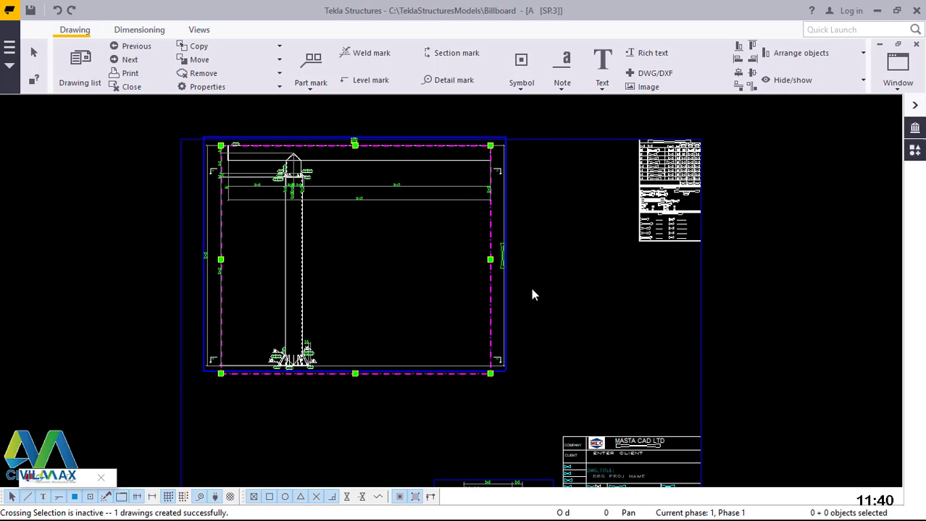
left_click(532, 294)
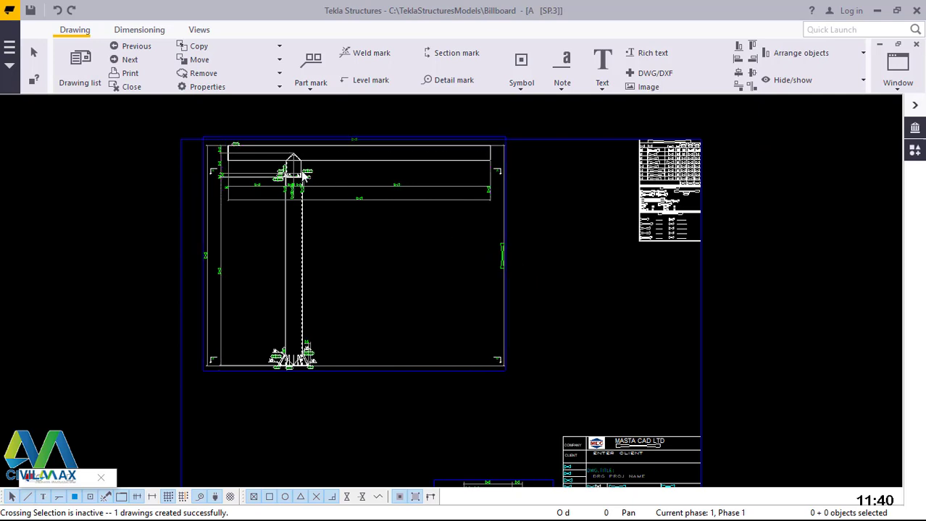
scroll(248, 147, "up", 3)
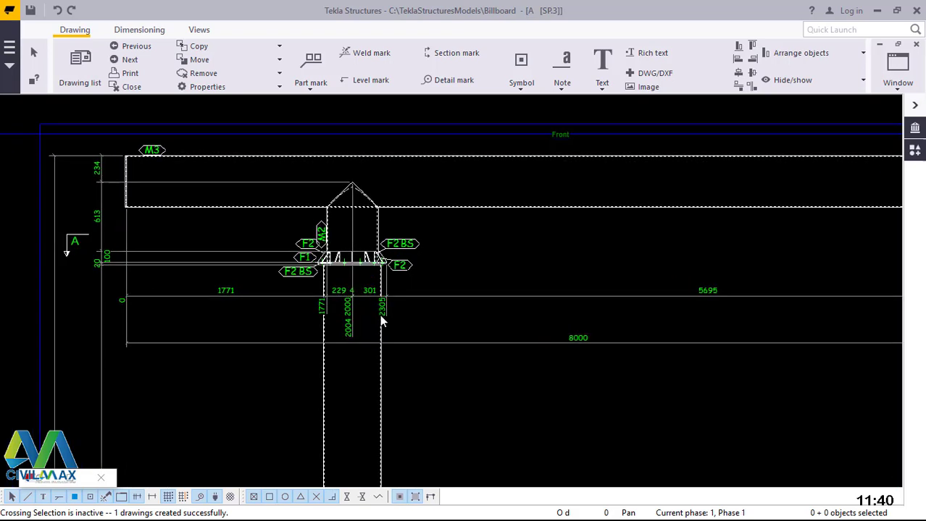
Change the straight dimension type of the horizontal dimension line below the column head to relative dimensions without running values and apply it.
scroll(411, 310, "up", 1)
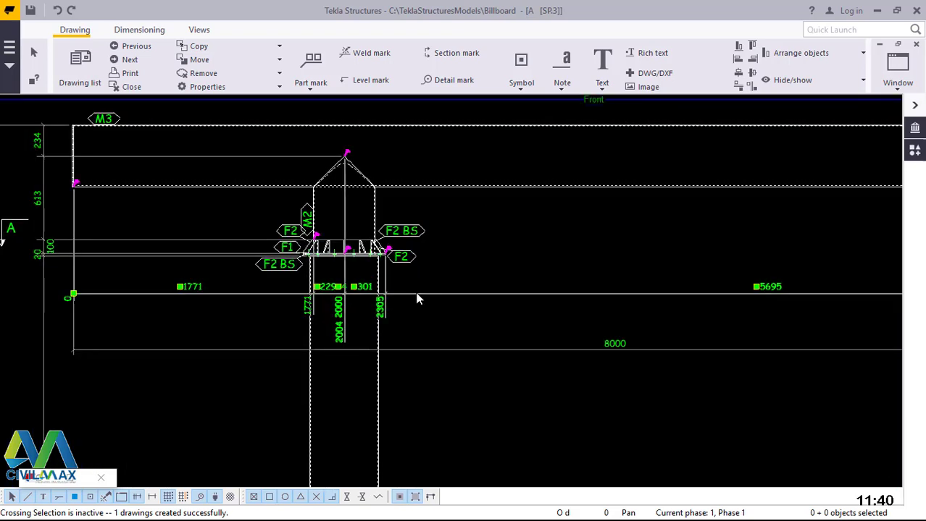
double_click(417, 299)
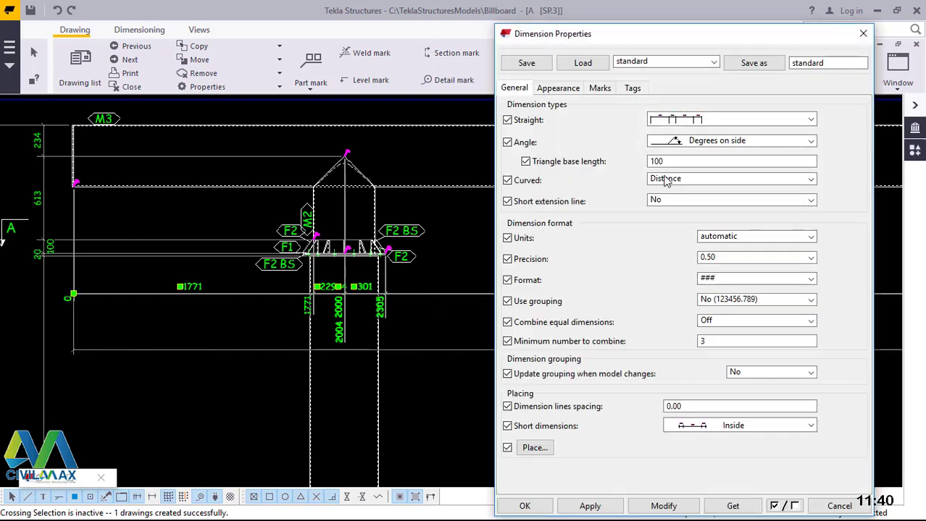
left_click(706, 122)
left_click(686, 138)
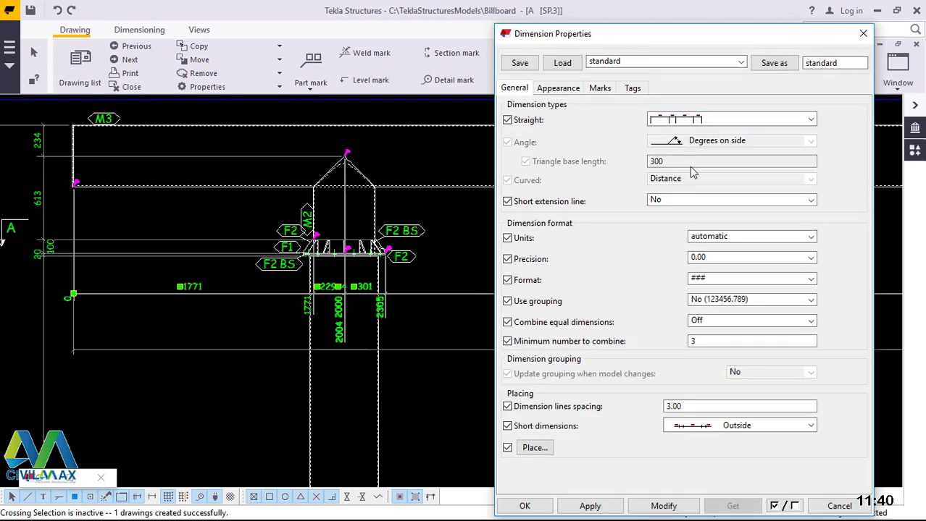
left_click(661, 506)
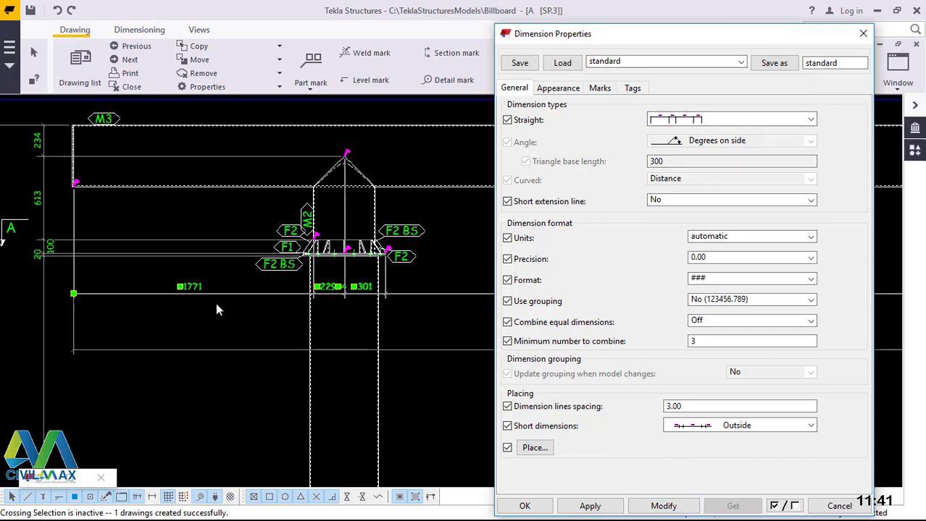
Examine the modified dimensions at the column head, the column base details and the front view's position on the sheet.
scroll(189, 304, "down", 3)
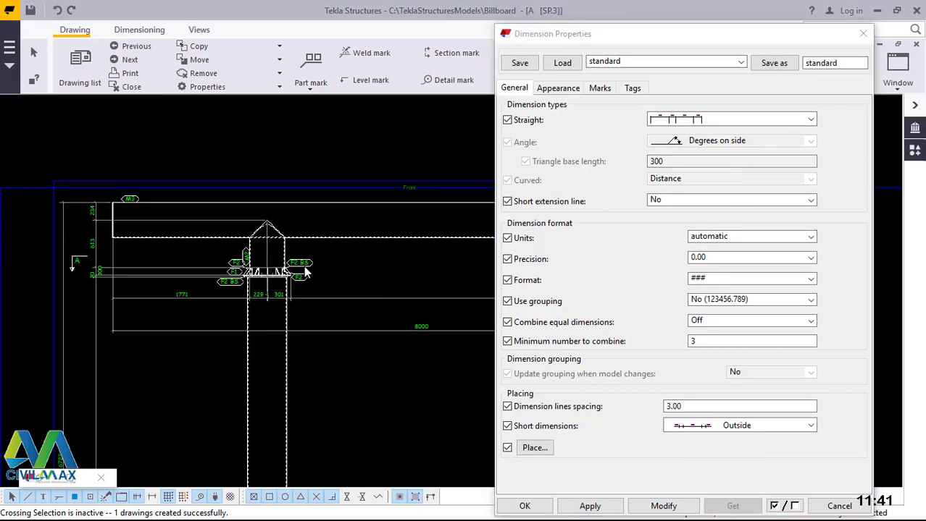
scroll(347, 253, "up", 4)
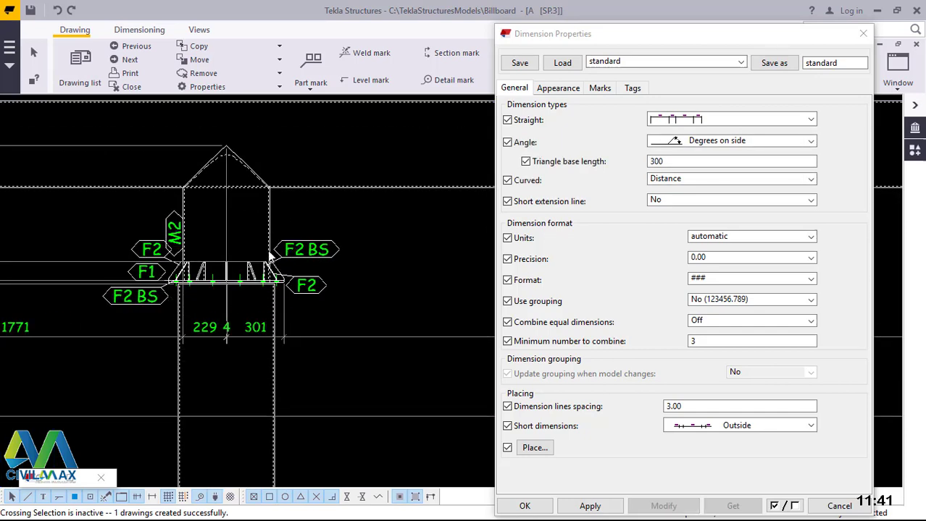
scroll(182, 224, "down", 3)
scroll(181, 223, "down", 1)
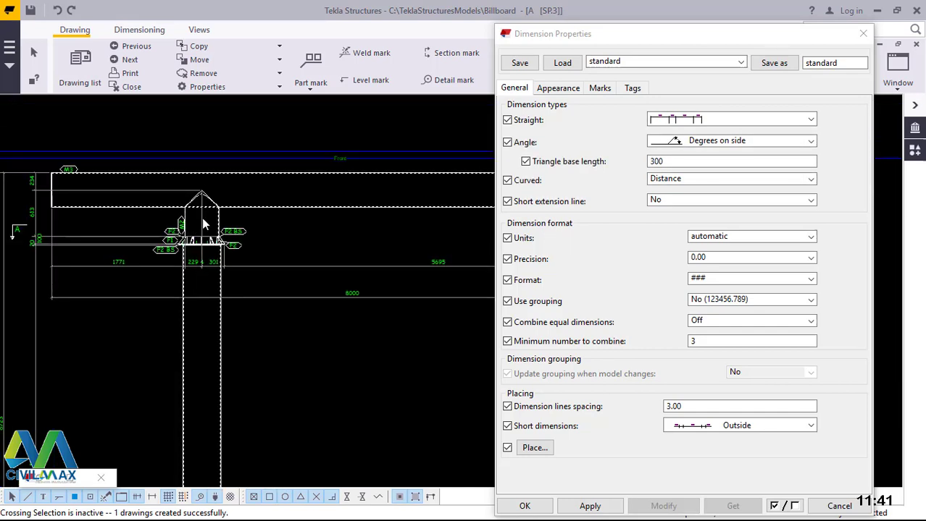
scroll(208, 220, "down", 4)
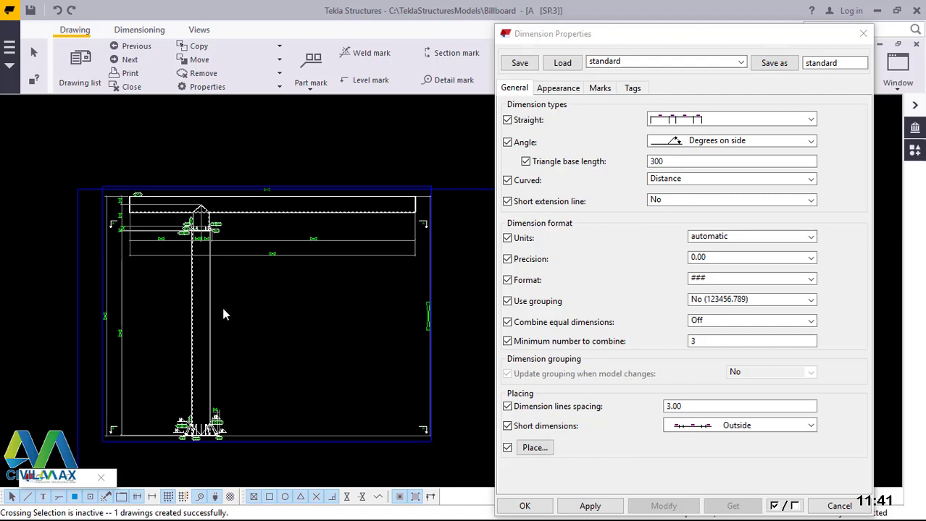
scroll(200, 420, "down", 2)
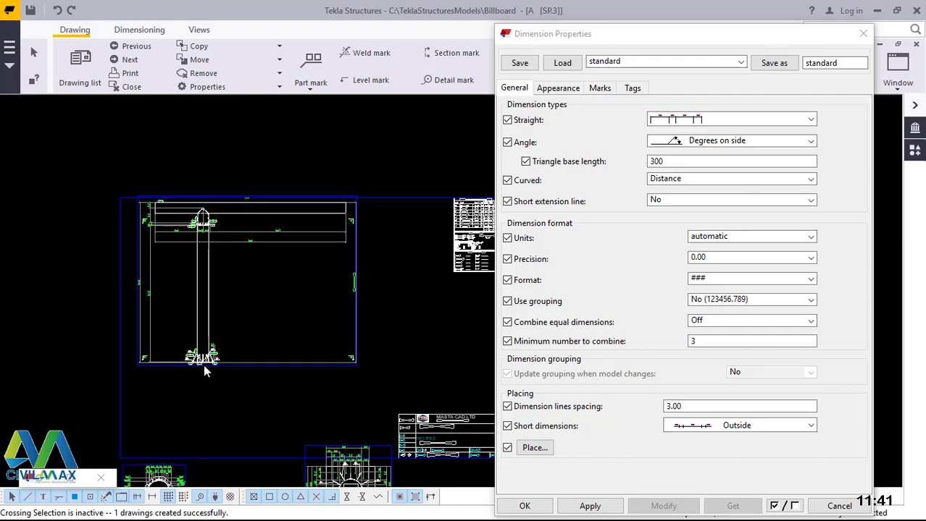
scroll(205, 363, "up", 6)
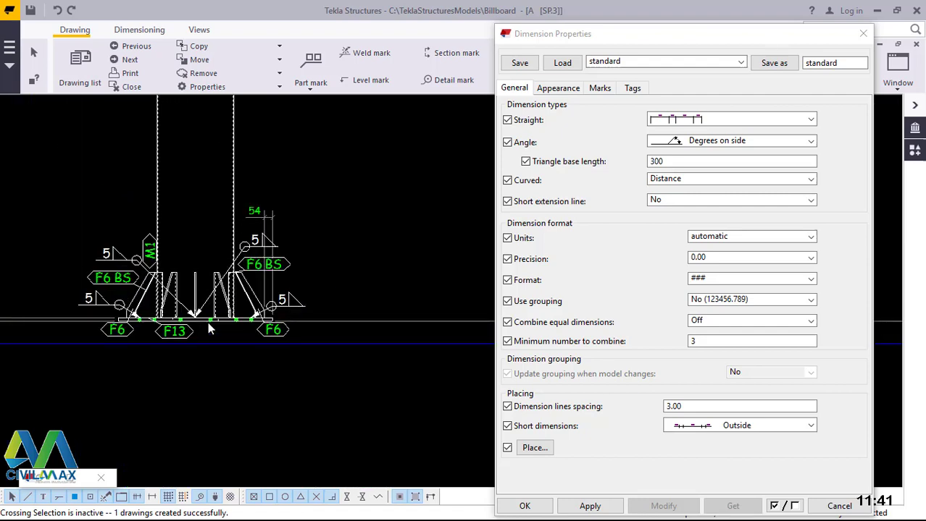
scroll(205, 237, "down", 4)
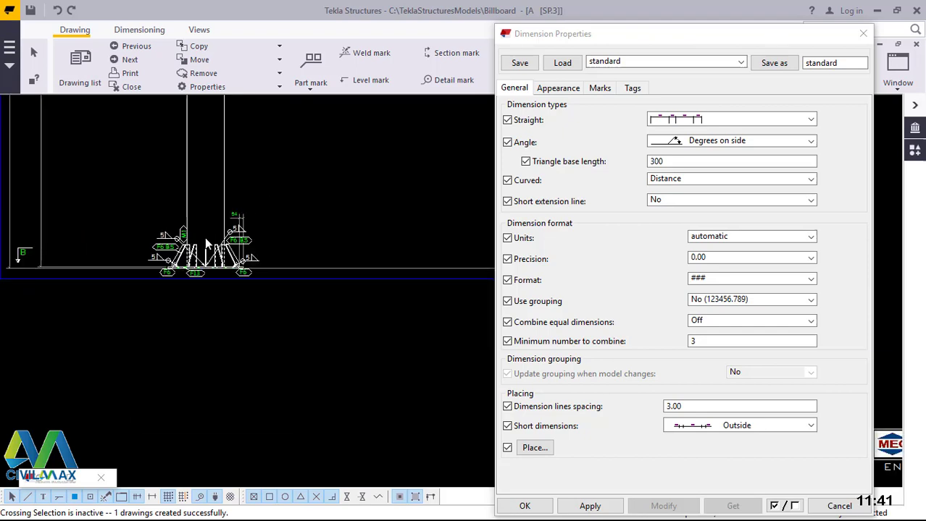
scroll(206, 244, "down", 2)
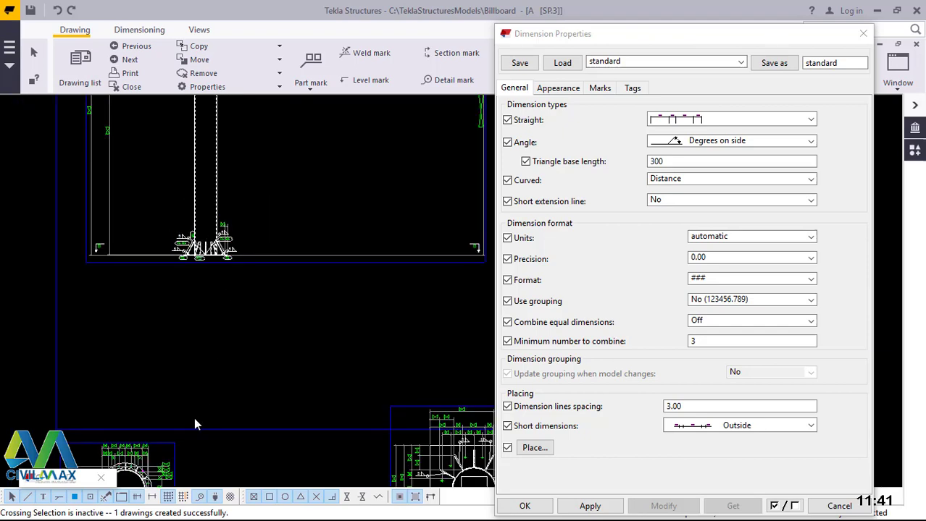
Move section view A-A up onto the drawing sheet, into the free space below the front view.
scroll(194, 423, "down", 2)
scroll(184, 378, "down", 1)
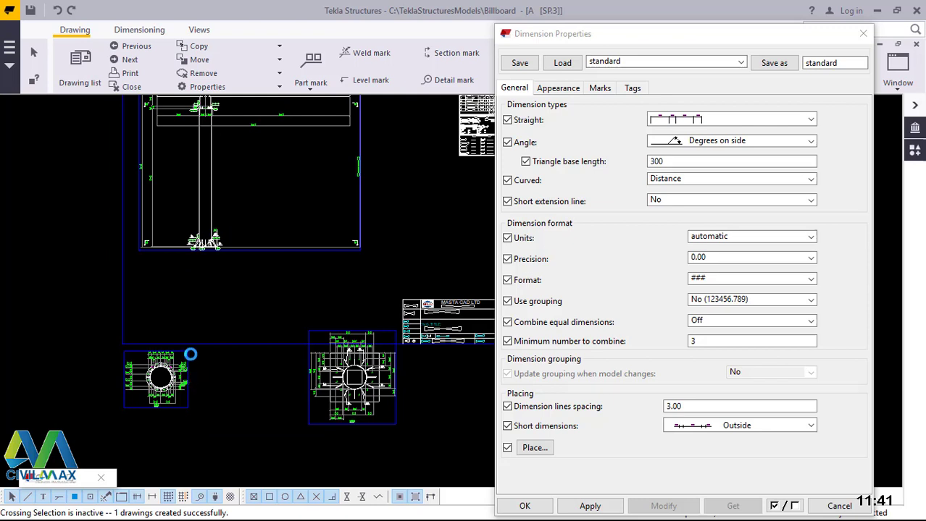
left_click(189, 355)
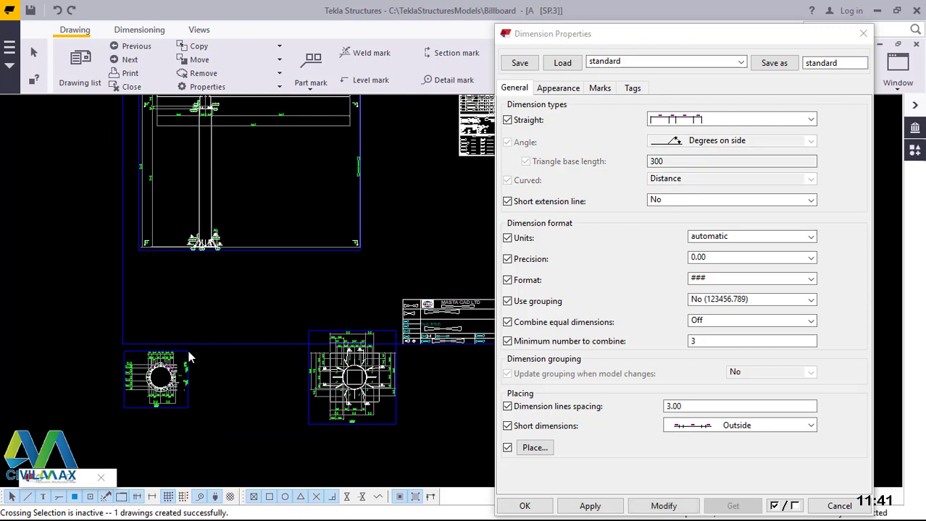
key("Escape")
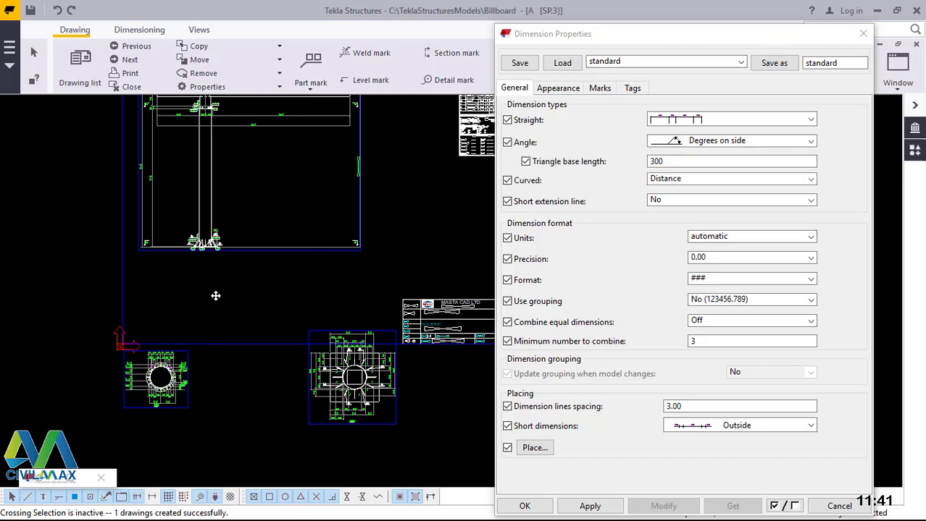
mouse_move(219, 289)
left_mouse_down()
mouse_move(224, 263)
mouse_move(165, 263)
left_mouse_up()
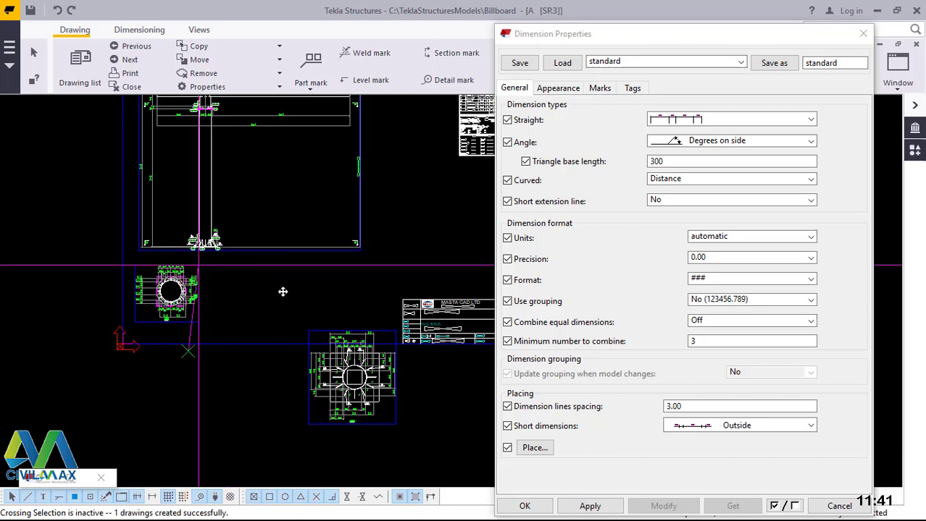
Move the larger section view of the column base onto the sheet, beside the front view and above the title block.
left_click(392, 428)
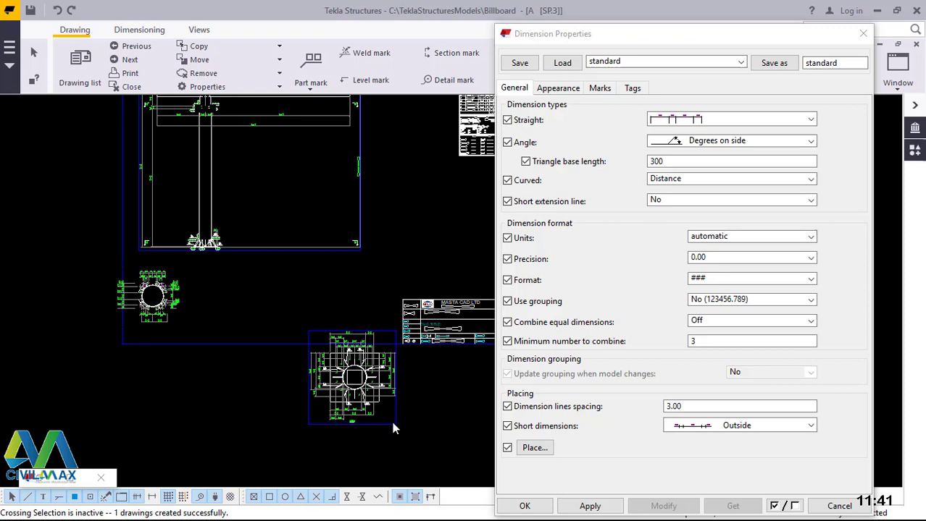
key("ctrl+a")
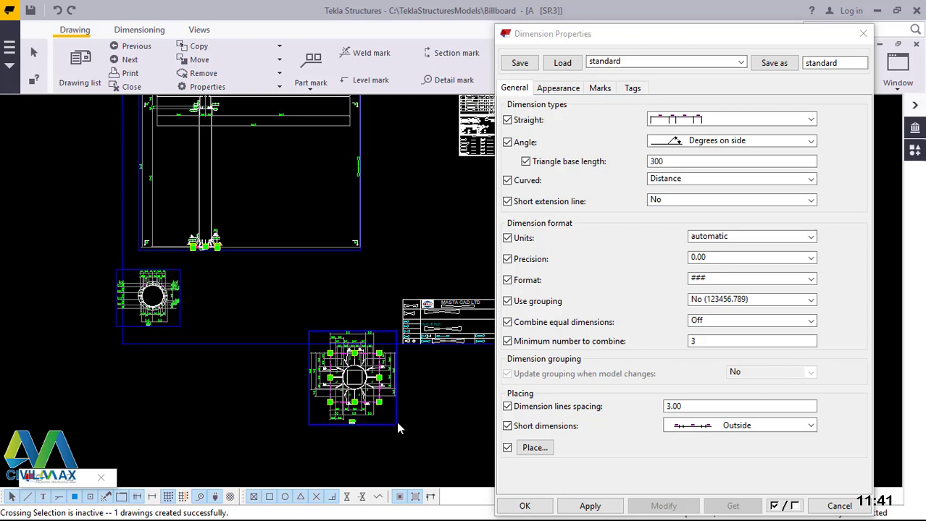
left_click(396, 409)
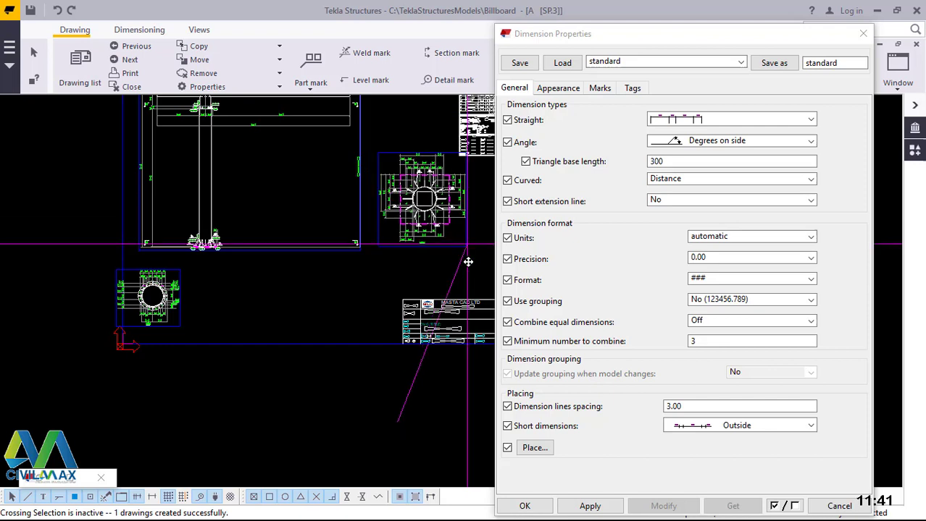
left_click(379, 298)
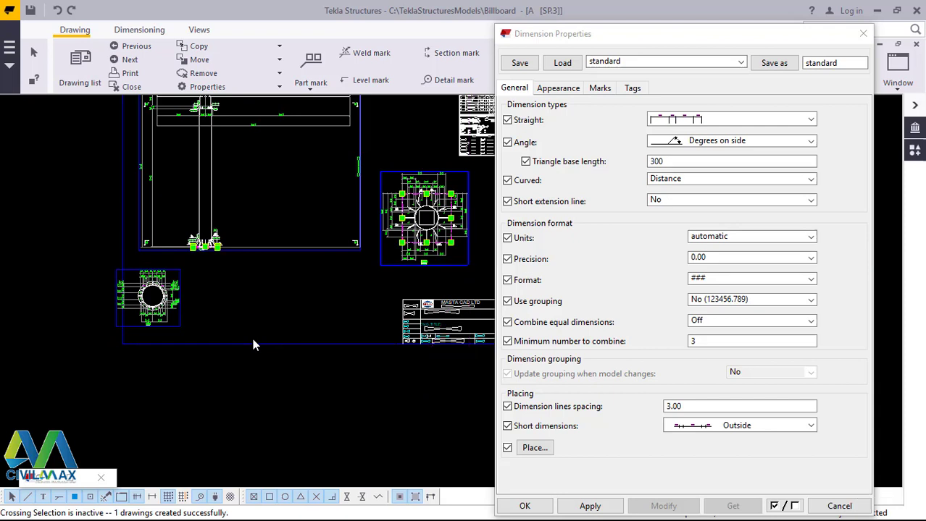
Move section view A-A to the gap between the front view and the parts table, above the column base section view.
scroll(252, 338, "down", 2)
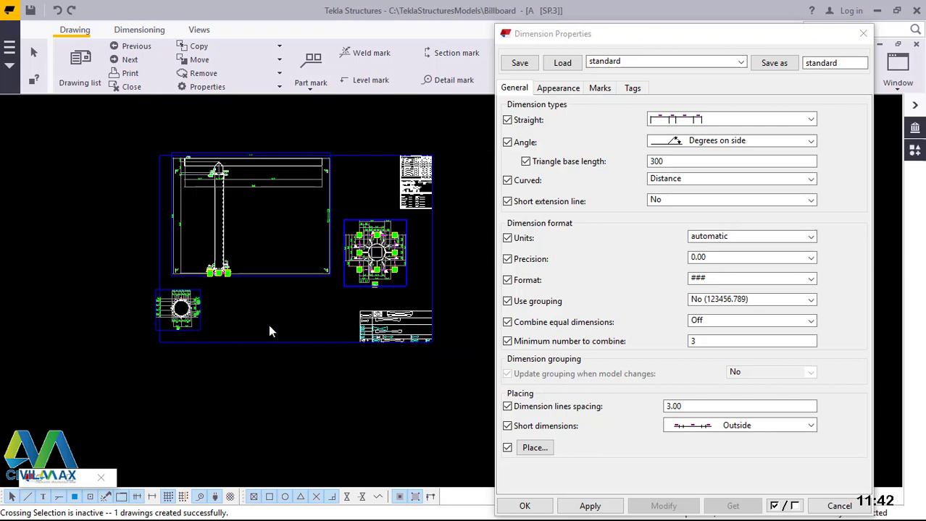
scroll(199, 305, "down", 2)
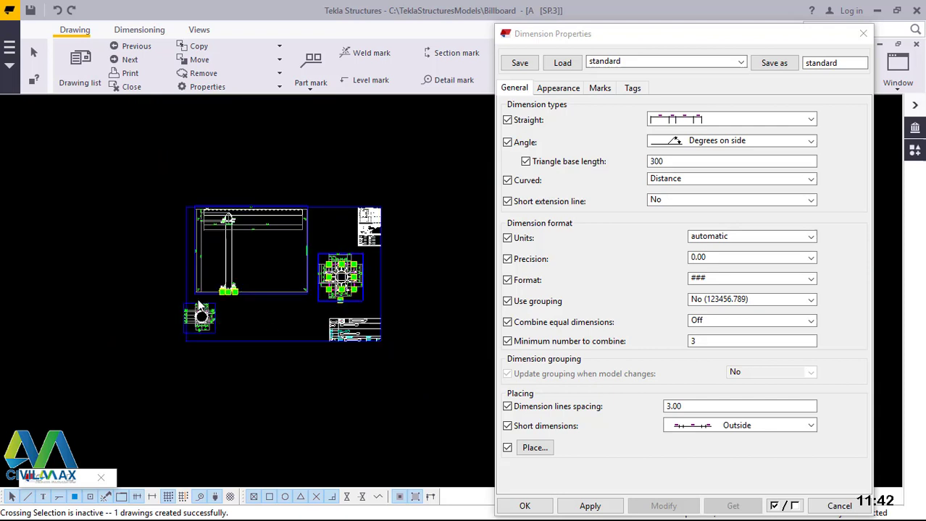
scroll(230, 316, "up", 2)
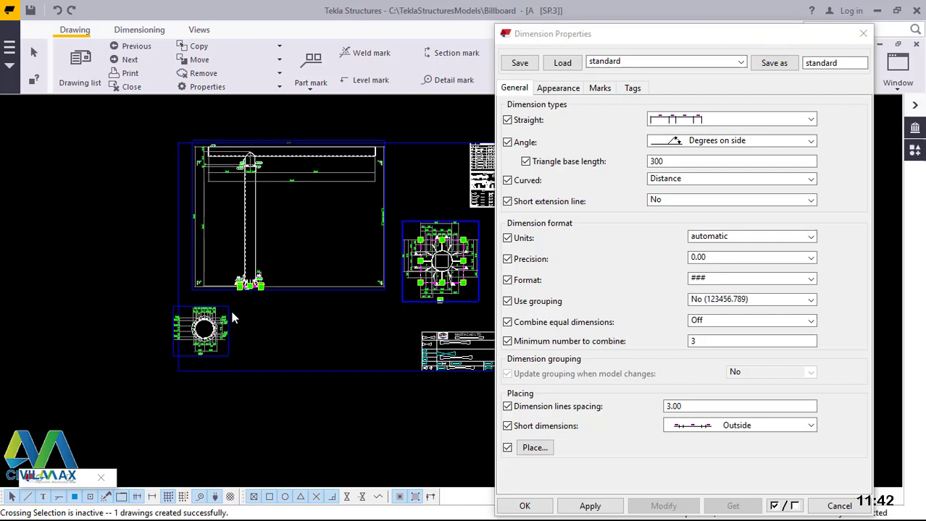
scroll(231, 316, "up", 3)
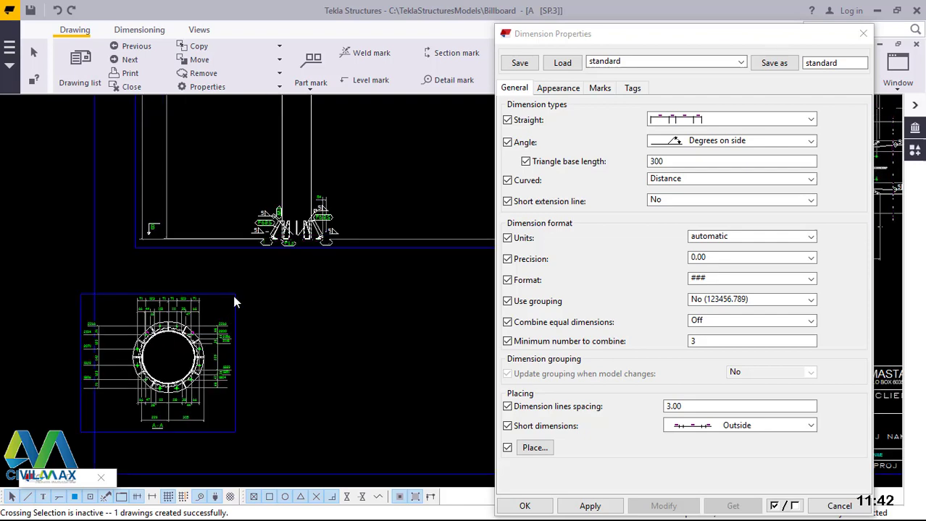
scroll(87, 322, "down", 1)
left_click(88, 322)
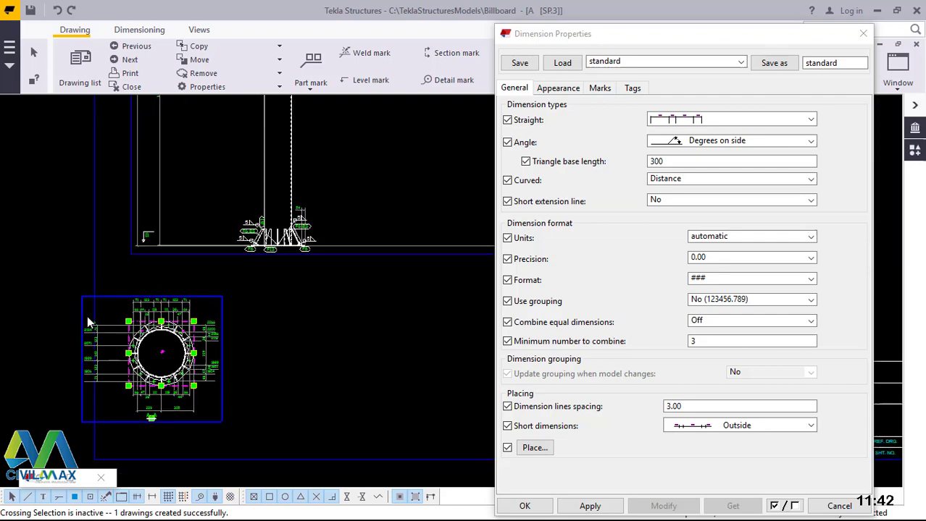
scroll(87, 322, "down", 2)
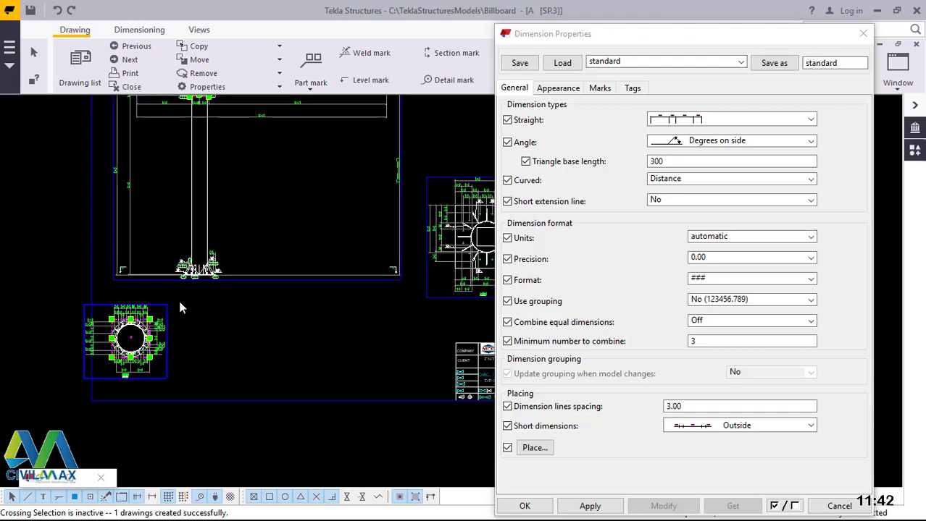
scroll(167, 304, "down", 1)
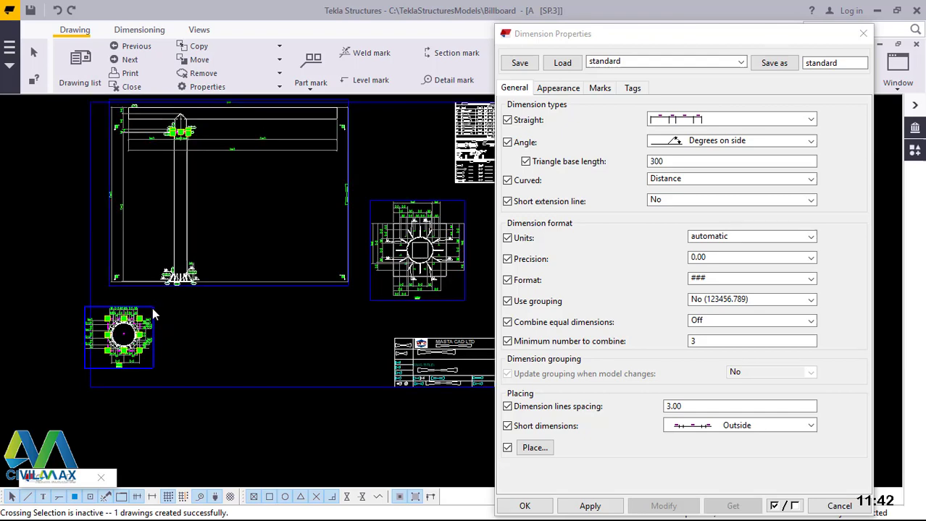
left_click(161, 316)
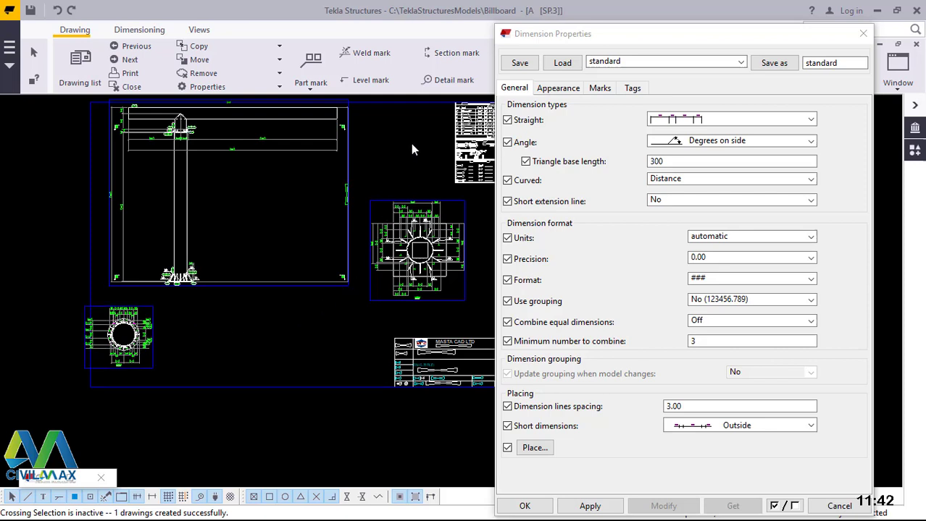
left_click_drag(413, 139, 423, 126)
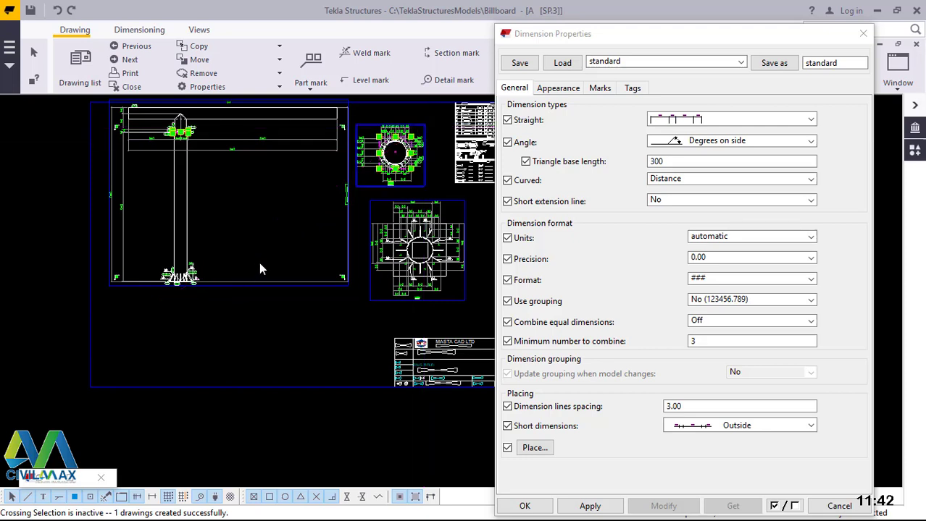
Check the arrangement of the front view and both section views within the drawing frame.
scroll(258, 262, "down", 1)
scroll(261, 268, "down", 1)
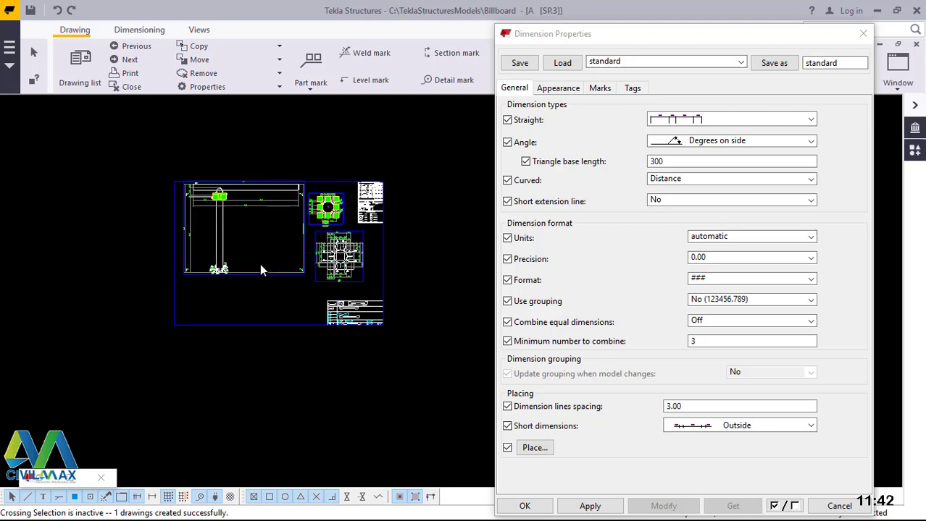
scroll(261, 268, "down", 1)
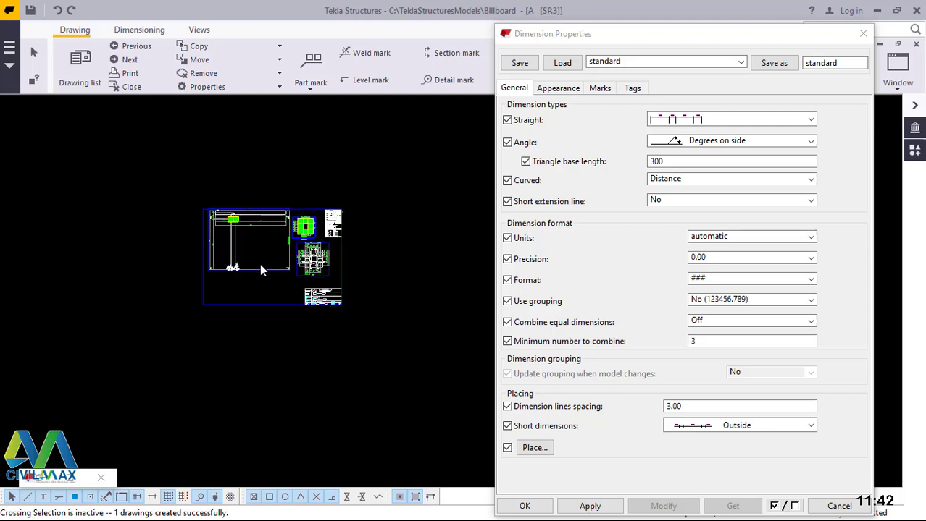
scroll(268, 271, "down", 1)
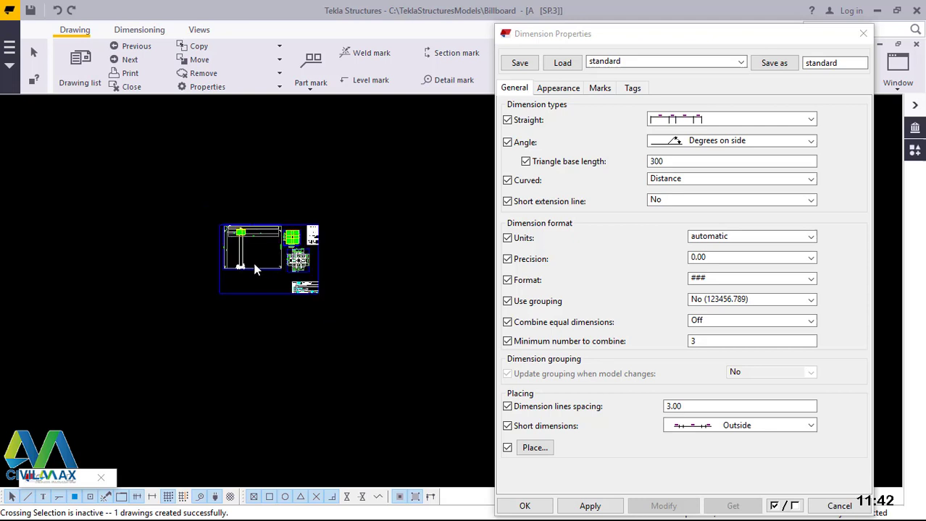
scroll(263, 244, "down", 1)
scroll(263, 253, "up", 2)
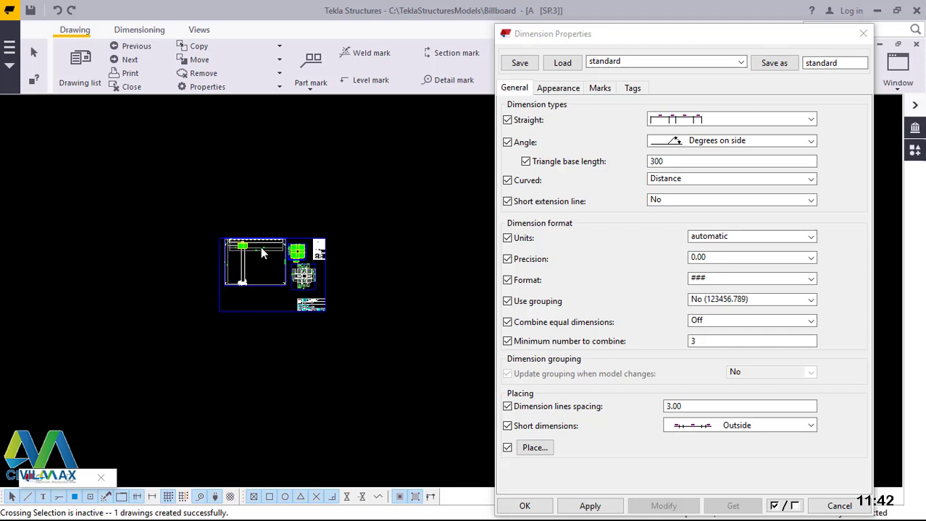
scroll(263, 253, "up", 2)
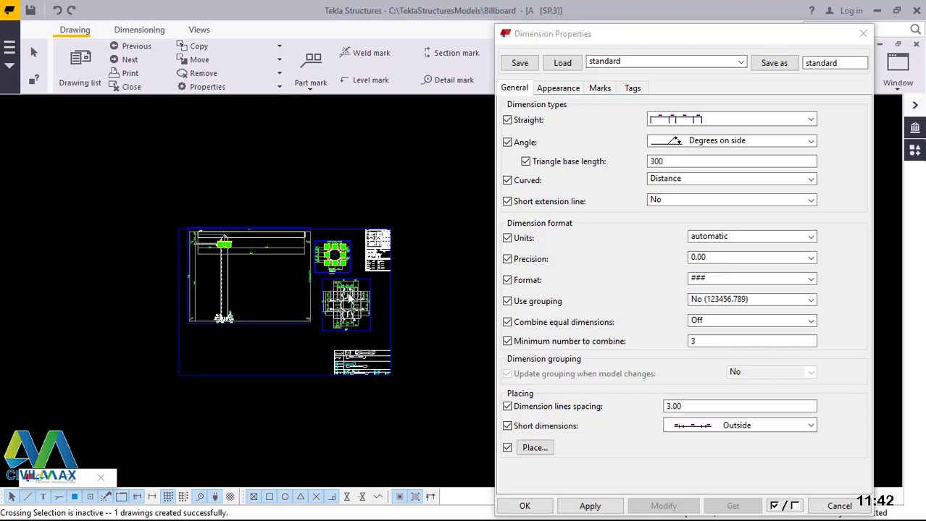
scroll(361, 305, "up", 2)
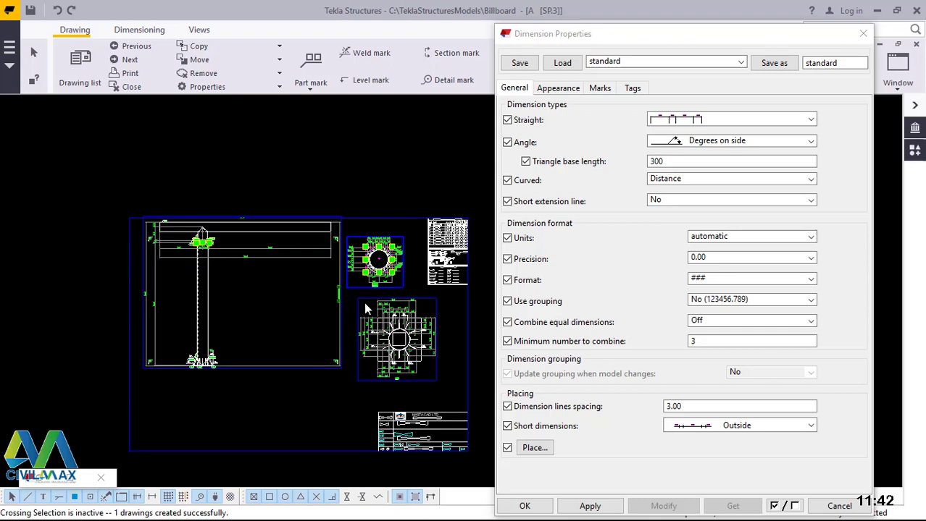
Select the vertical dimension chain on the right side of section view A-A and choose black as its text colour.
scroll(440, 342, "up", 2)
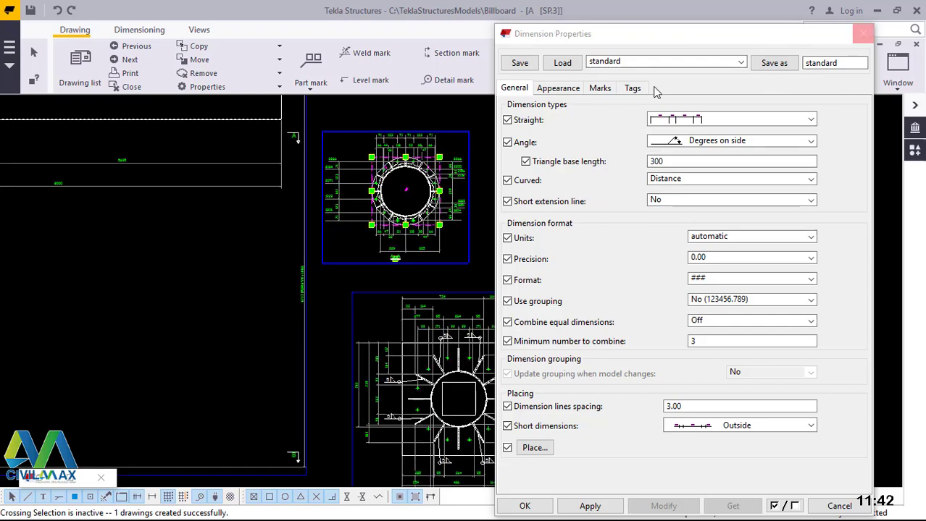
scroll(454, 181, "up", 2)
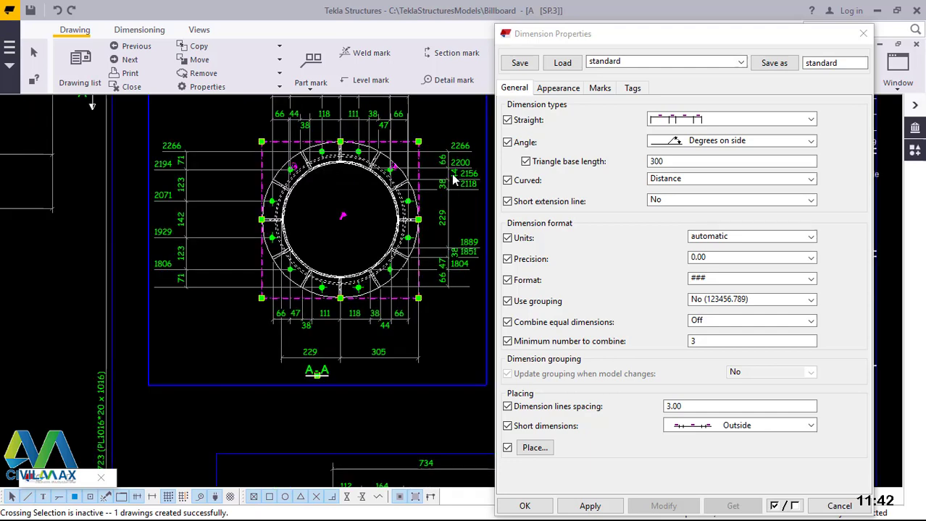
scroll(454, 180, "up", 1)
scroll(289, 317, "up", 2)
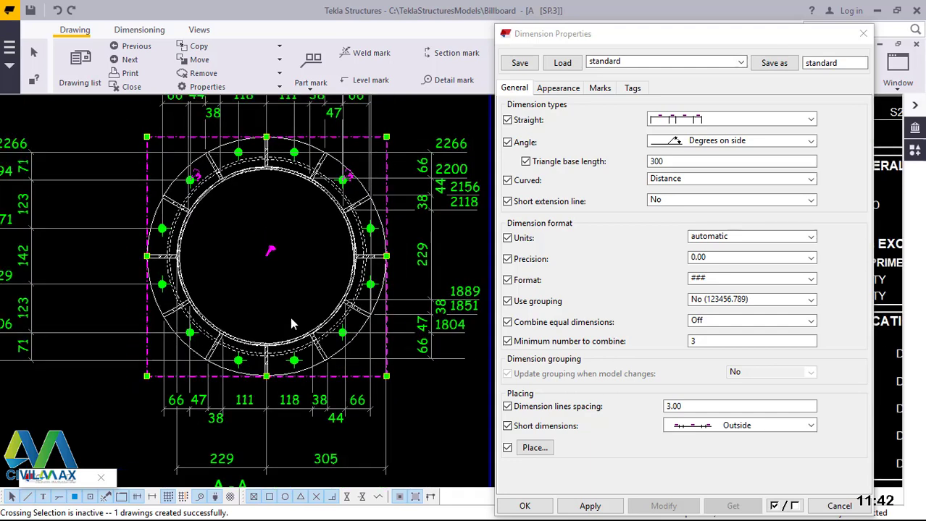
scroll(290, 317, "down", 4)
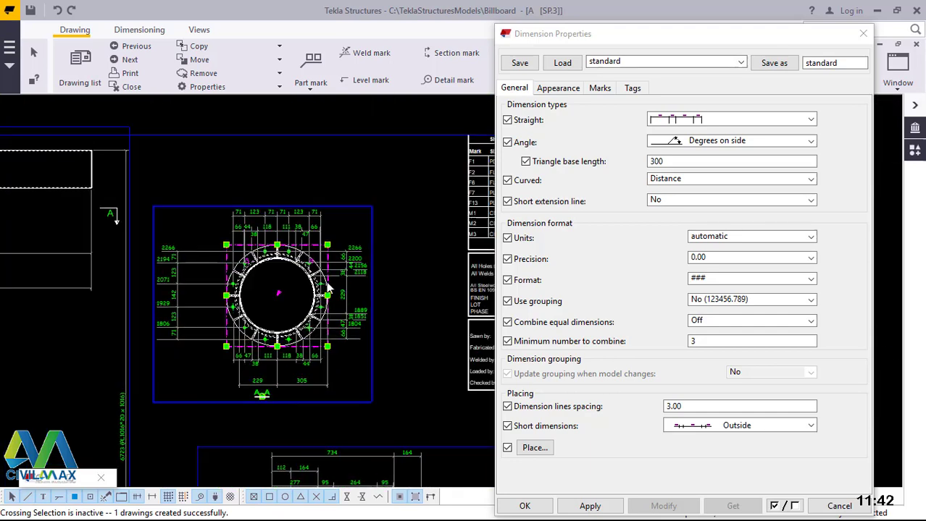
scroll(330, 287, "up", 1)
scroll(378, 274, "up", 1)
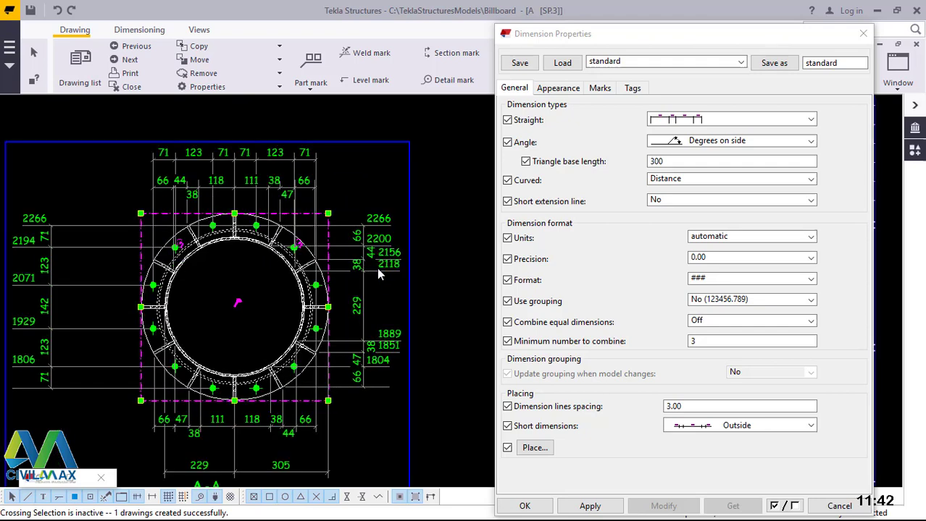
key("Escape")
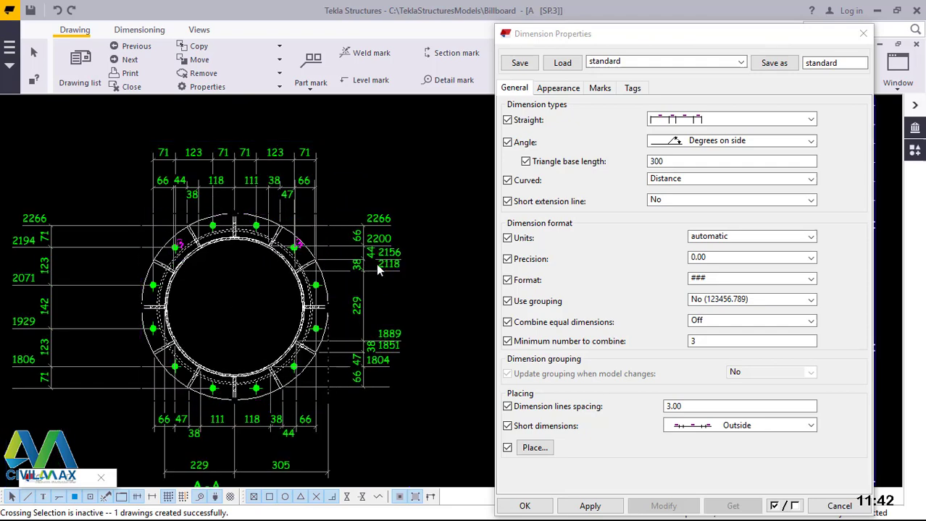
double_click(378, 269)
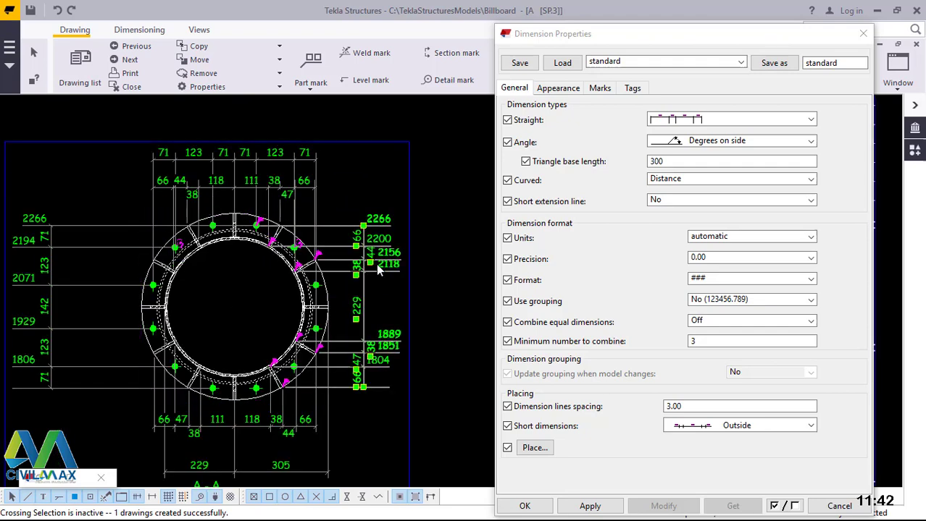
left_click(562, 89)
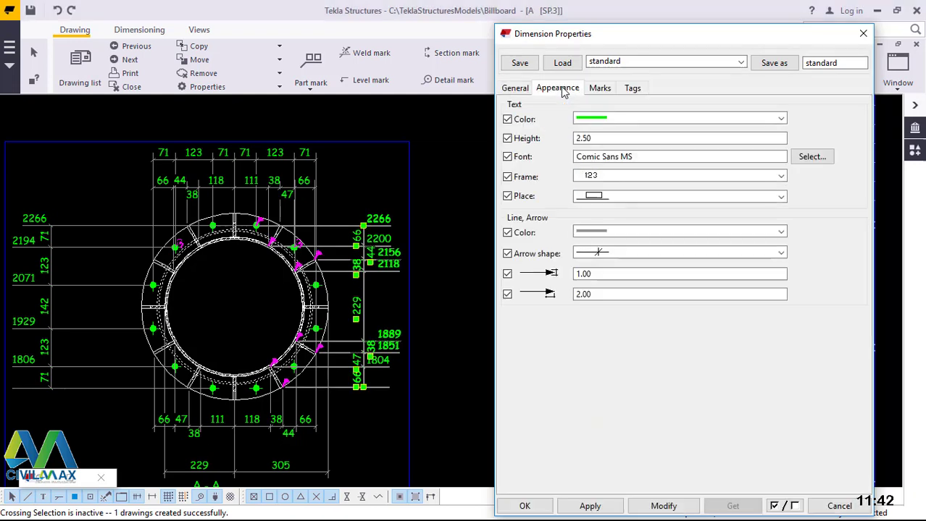
left_click(617, 120)
left_click(601, 142)
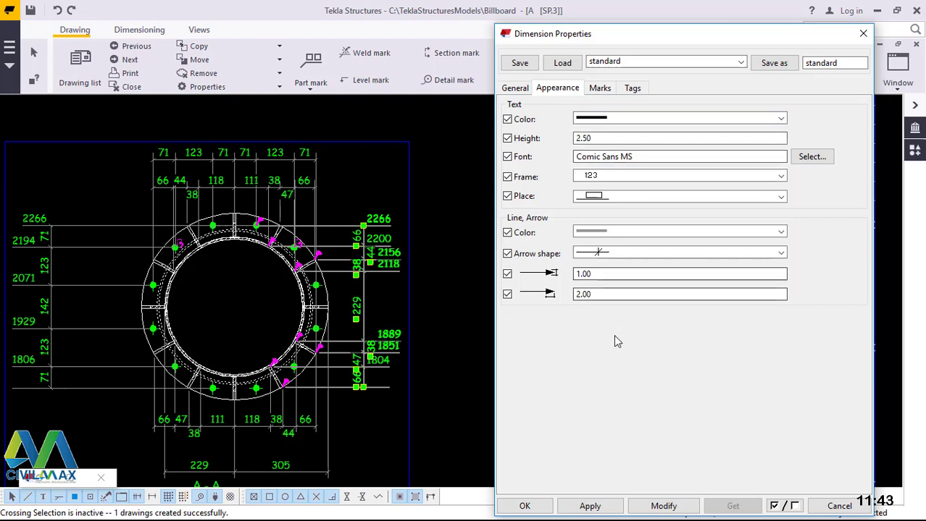
Set the straight dimension type of section A-A's right vertical chain to plain relative dimensions without level values, and apply the modified properties.
left_click(515, 88)
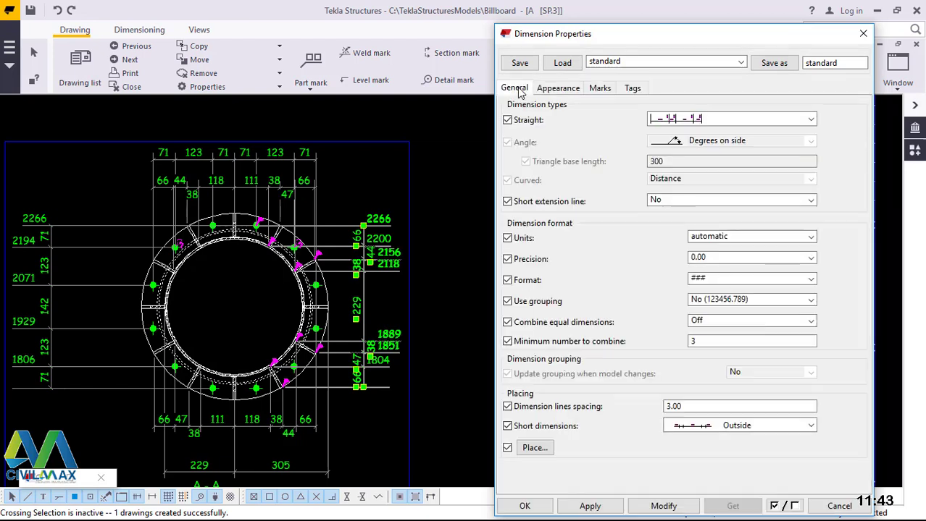
left_click(713, 123)
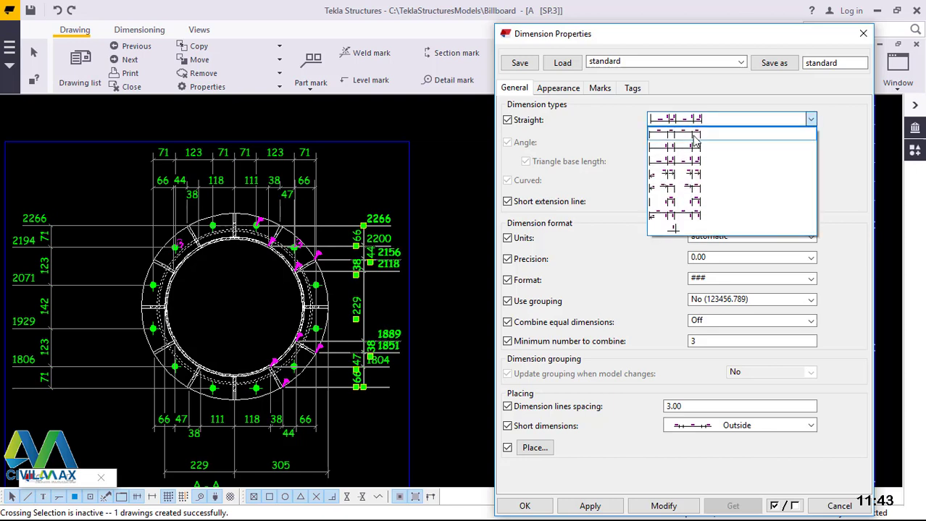
left_click(694, 137)
left_click(661, 508)
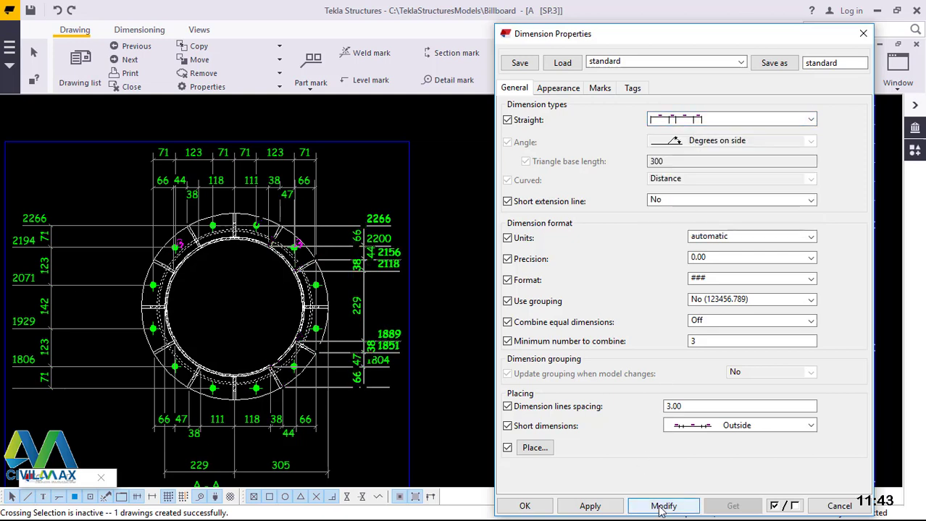
left_click(661, 507)
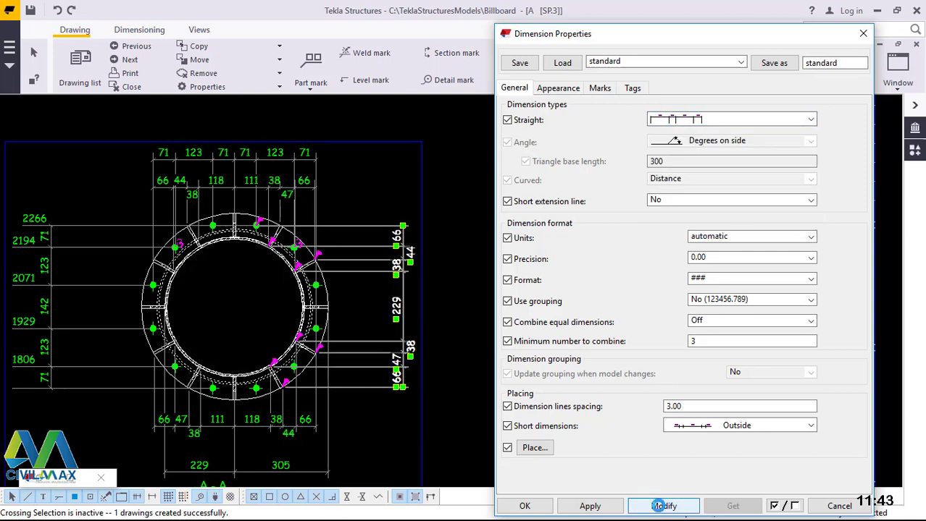
left_click(450, 306)
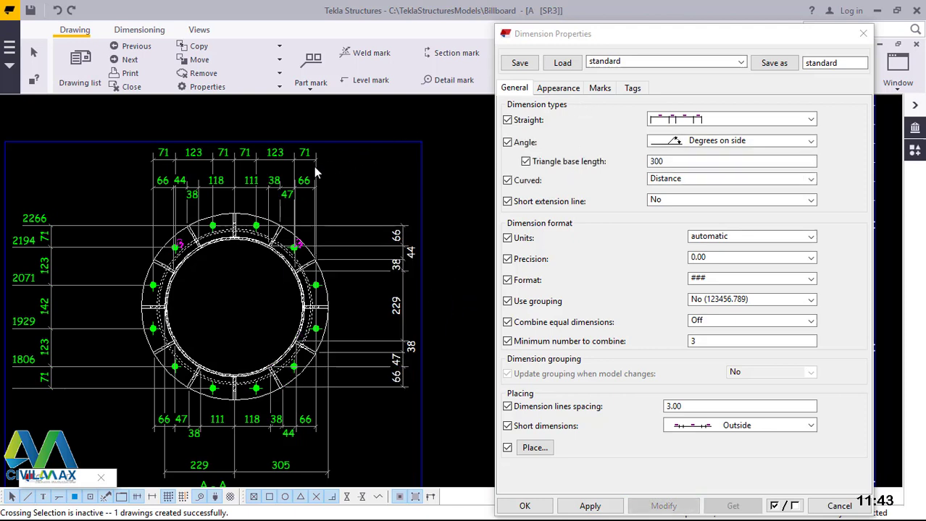
Change the vertical dimension chain on the left side of section A-A to the plain relative type and close the dimension properties.
left_click(60, 290)
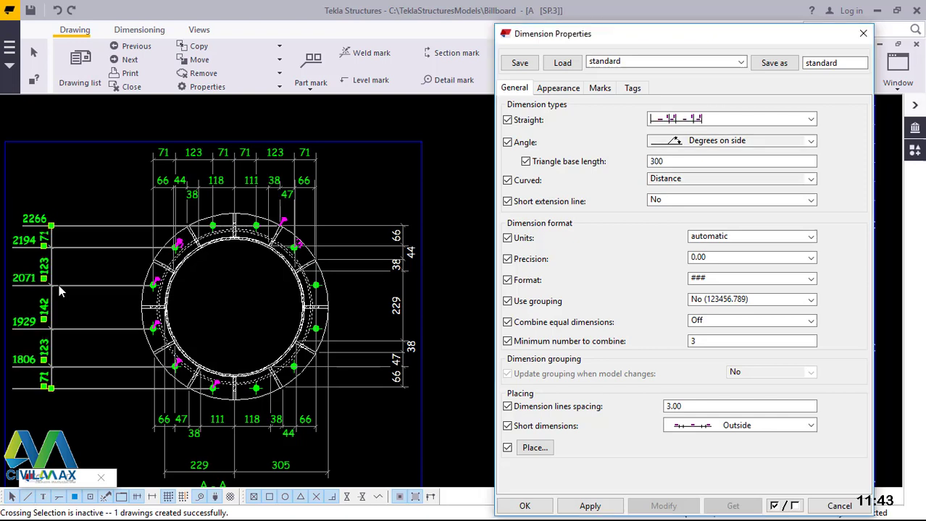
left_click(731, 119)
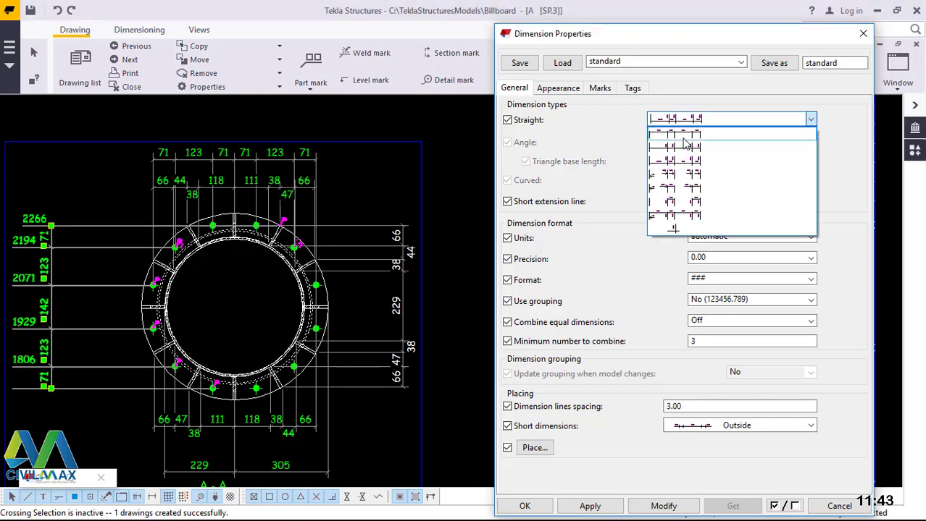
left_click(671, 189)
left_click(663, 506)
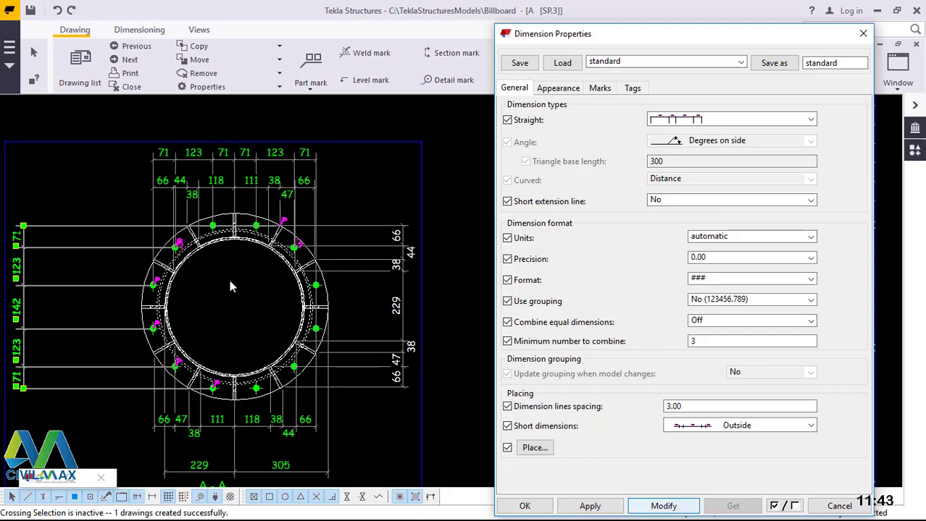
key("Escape")
Examine the stiffeners, weld marks, bolt holes and dimension chains around the column base in section view B-B.
scroll(346, 293, "down", 1)
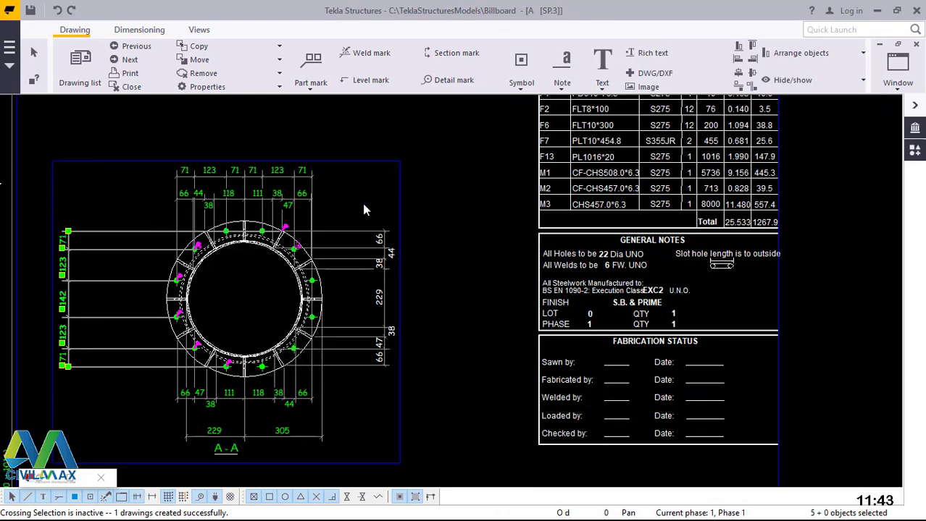
scroll(363, 210, "down", 5)
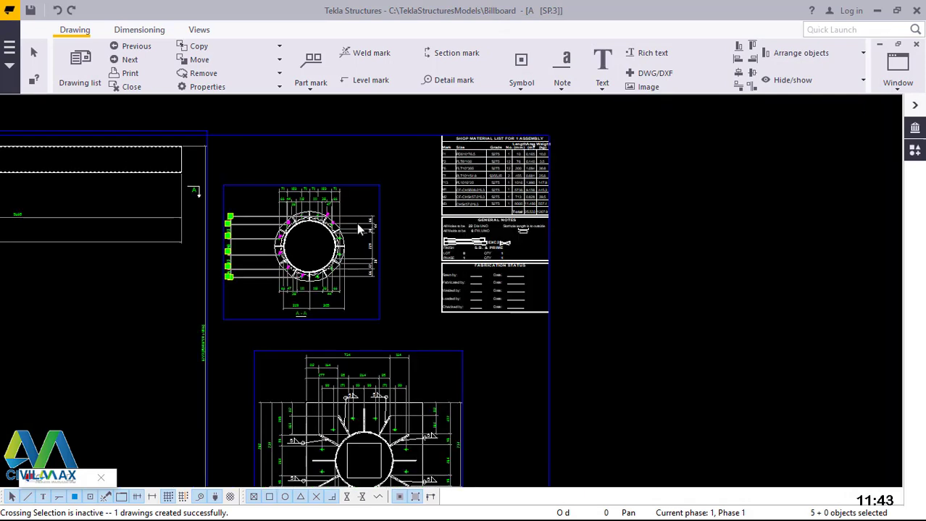
scroll(386, 446, "up", 4)
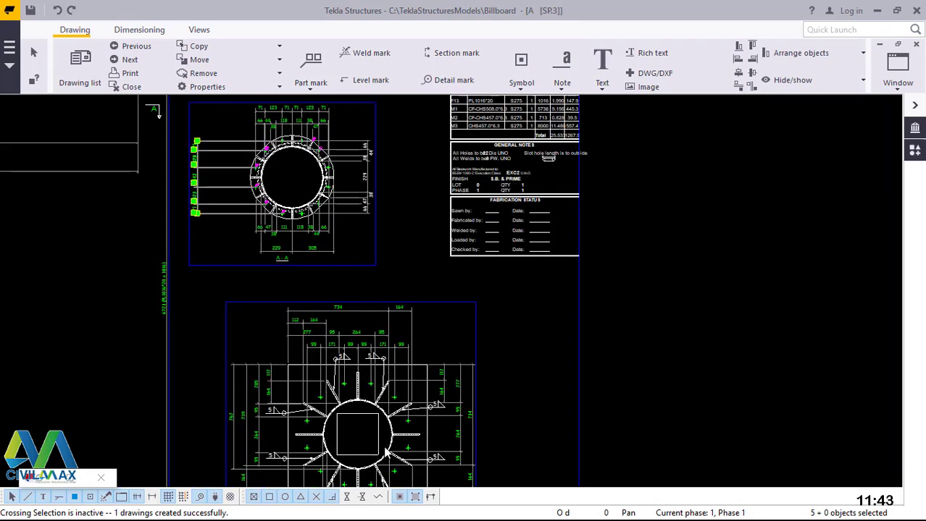
scroll(363, 452, "up", 5)
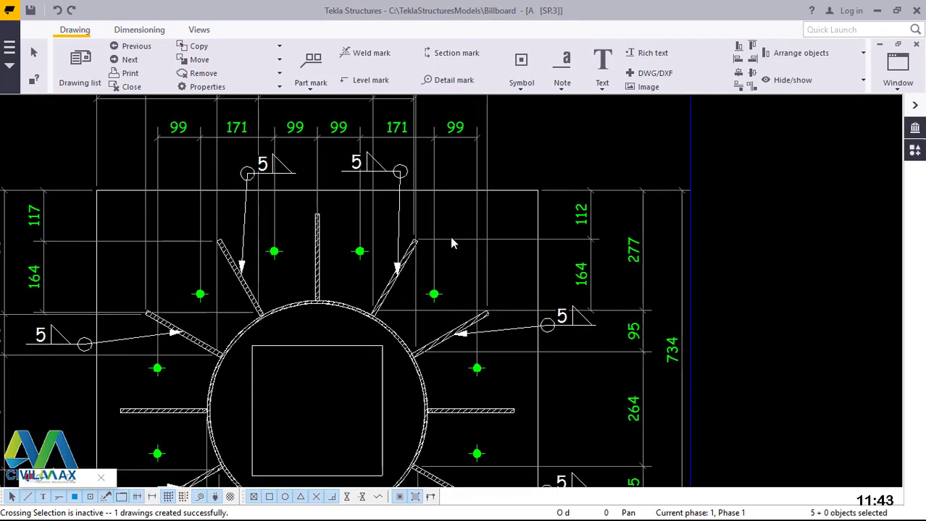
scroll(384, 230, "down", 4)
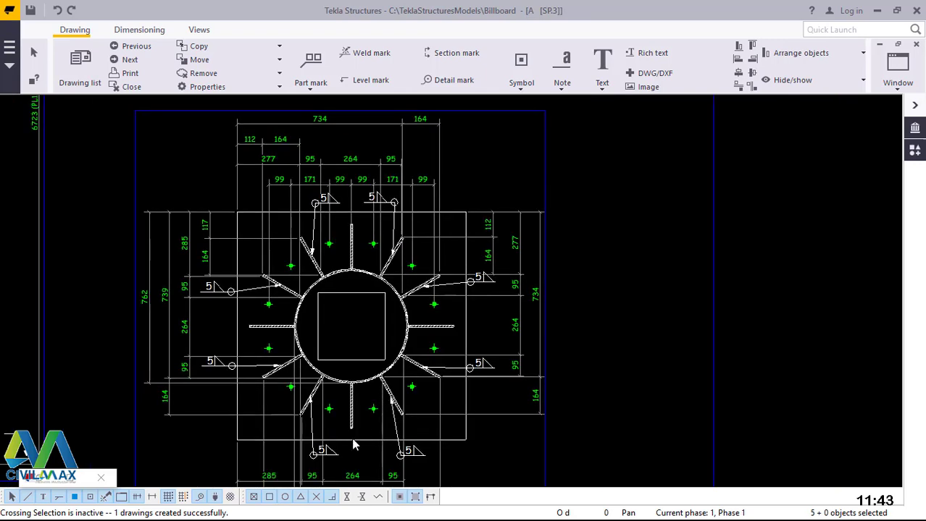
scroll(353, 445, "up", 3)
scroll(353, 446, "down", 2)
scroll(354, 442, "up", 3)
scroll(434, 290, "down", 3)
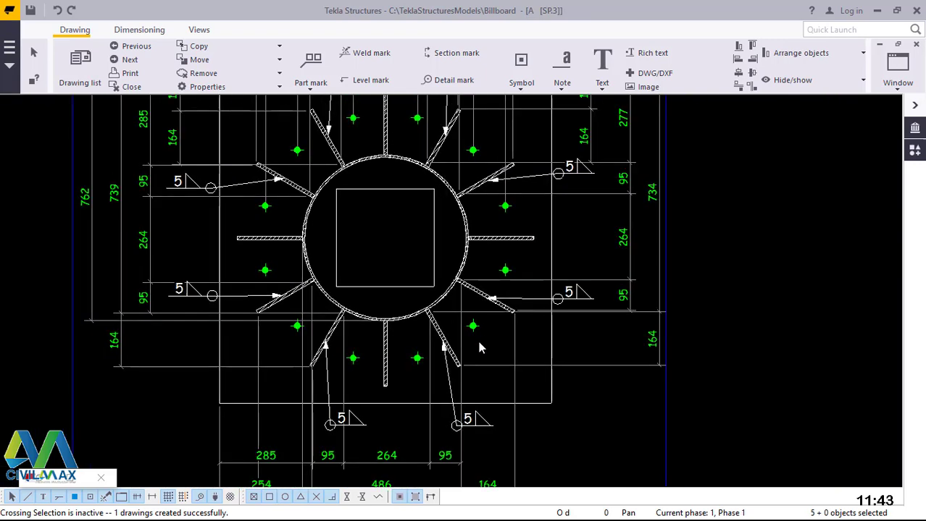
scroll(489, 187, "up", 2)
scroll(466, 149, "down", 1)
scroll(463, 130, "up", 1)
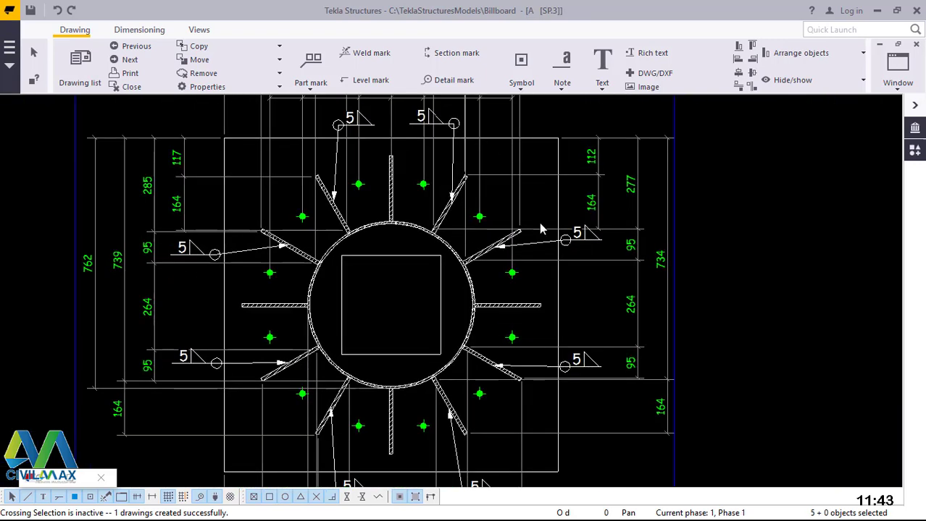
scroll(543, 231, "down", 1)
scroll(558, 244, "up", 1)
Check the overall sheet layout, and review the spacing of section view B-B's dimensions and weld marks.
scroll(558, 245, "down", 5)
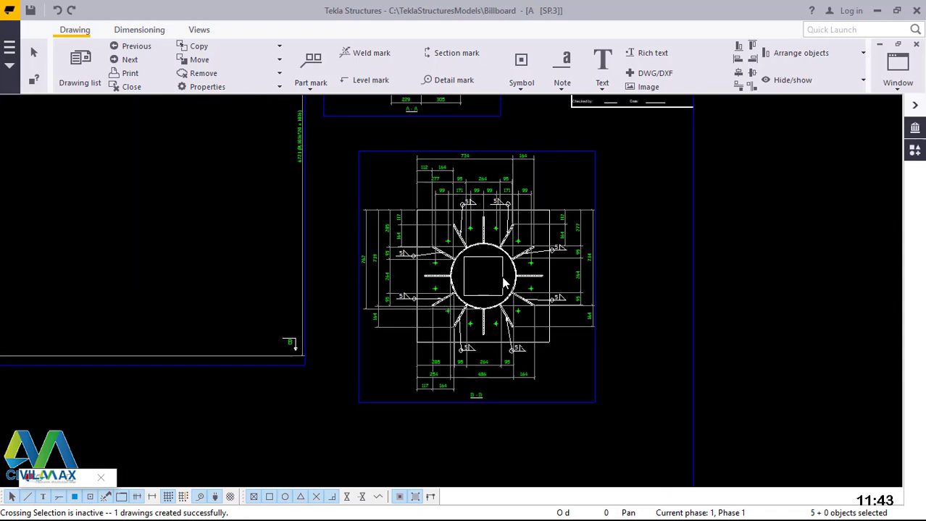
scroll(505, 282, "down", 2)
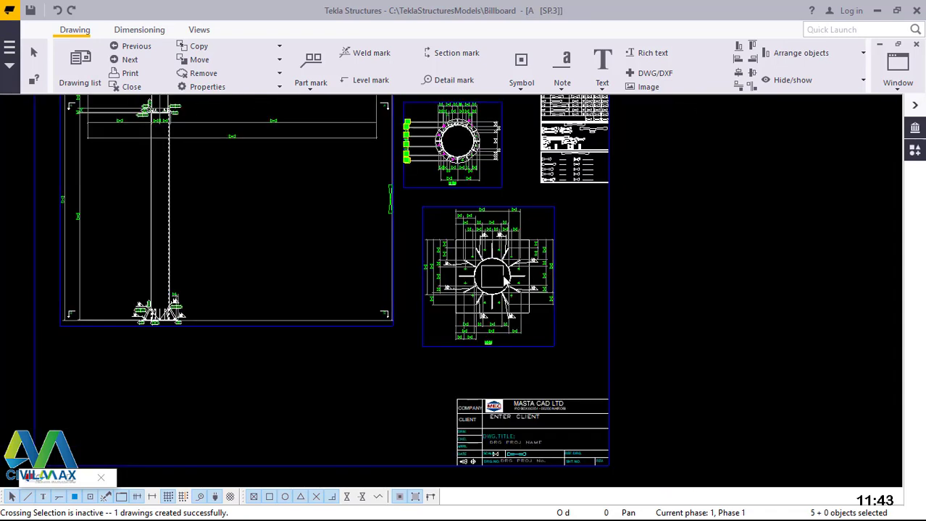
scroll(507, 252, "down", 1)
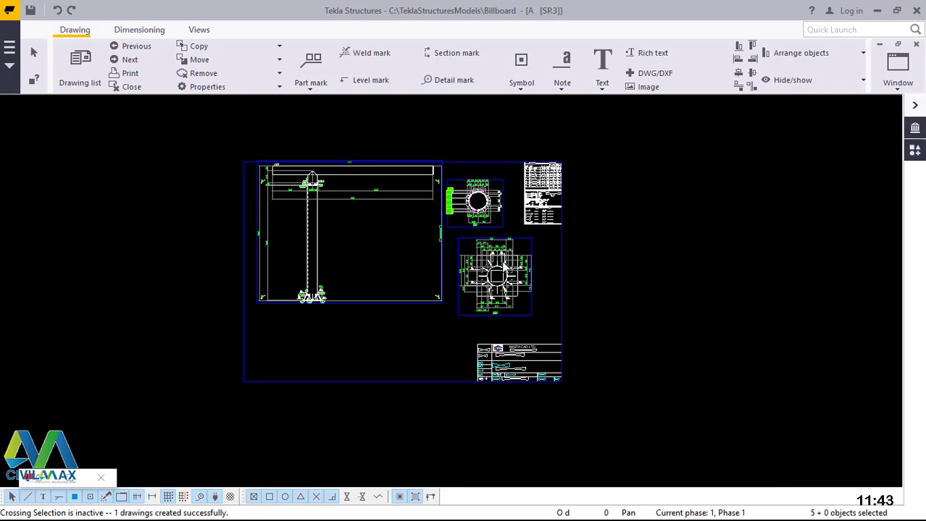
scroll(505, 288, "up", 1)
scroll(505, 287, "up", 5)
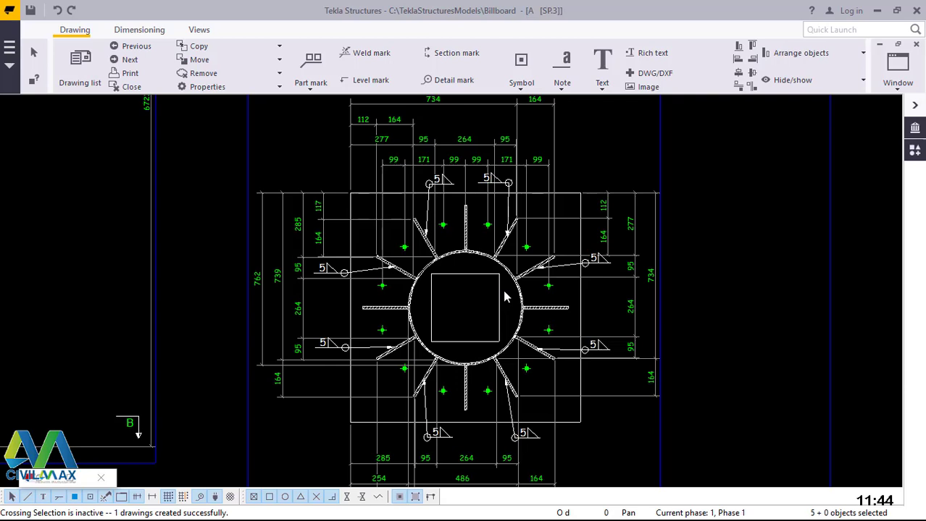
scroll(478, 229, "down", 1)
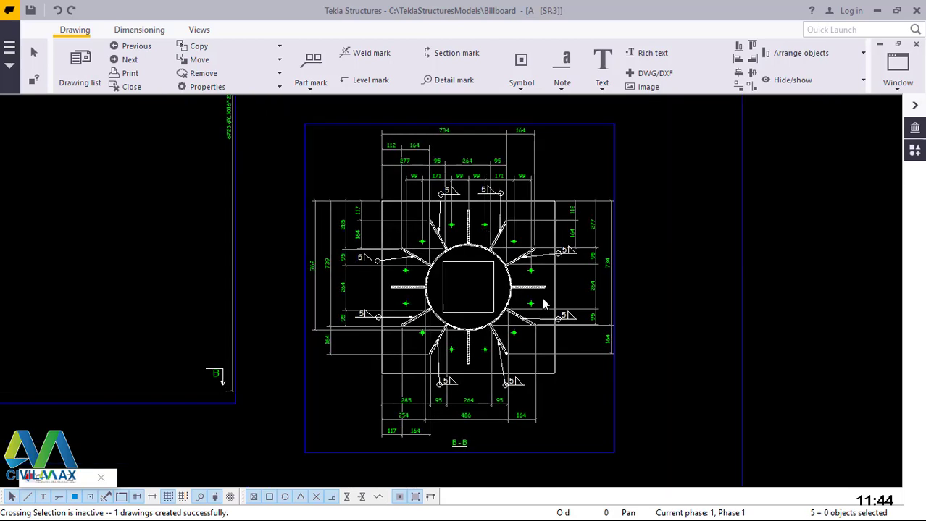
scroll(545, 304, "up", 2)
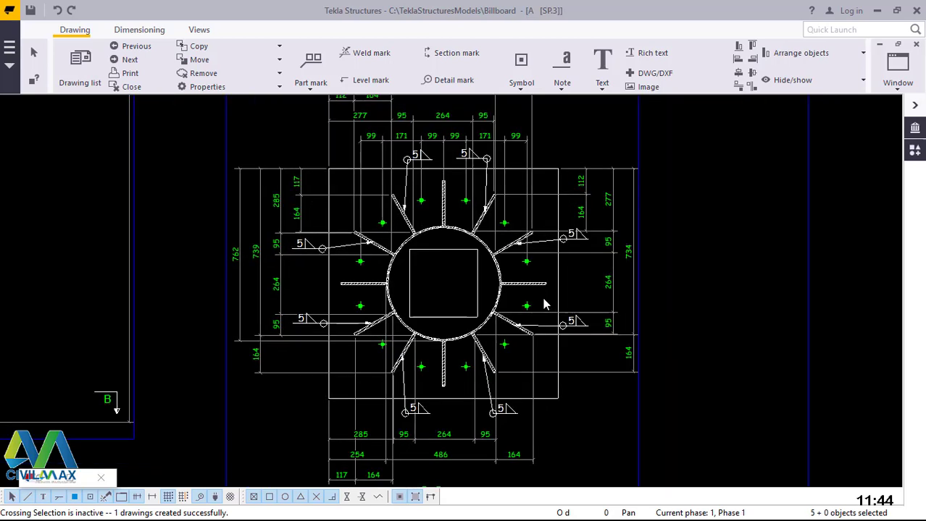